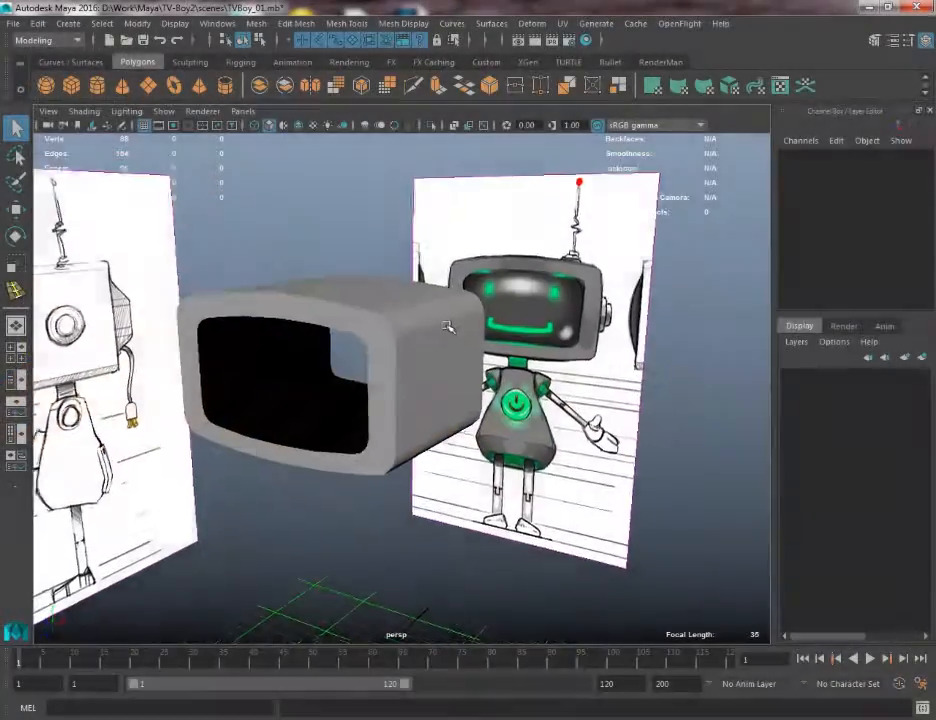
Select the TV head mesh and examine its shape and edge layout from several angles against the front reference drawing
middle_click_drag(449, 328, 426, 354, "alt")
left_click_drag(426, 354, 509, 315, "alt")
left_click_drag(427, 298, 388, 393, "alt")
left_click(287, 392)
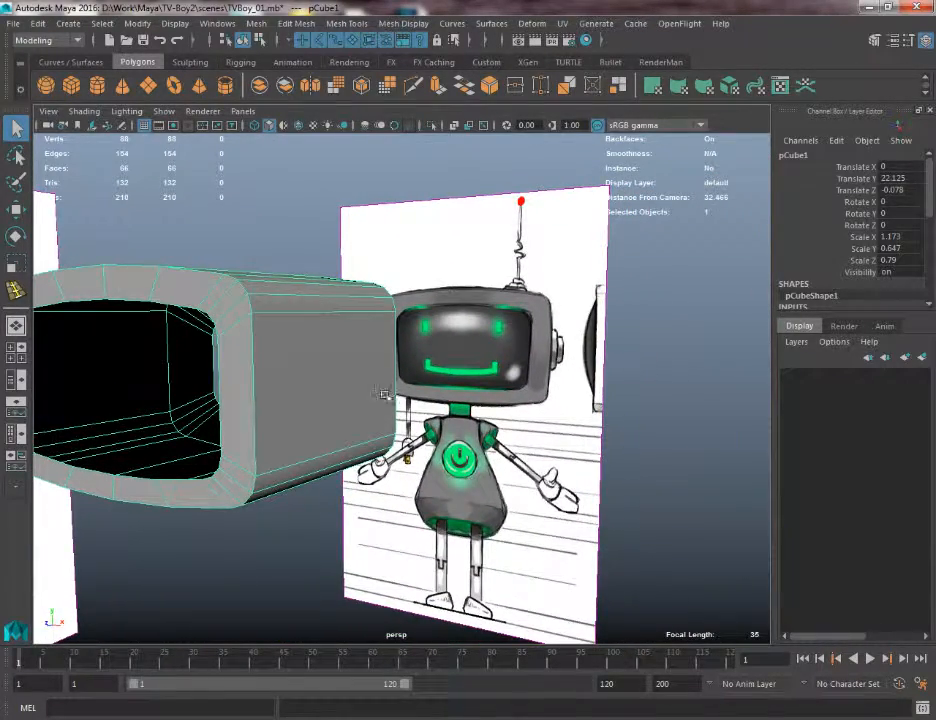
left_click_drag(200, 405, 489, 357, "alt")
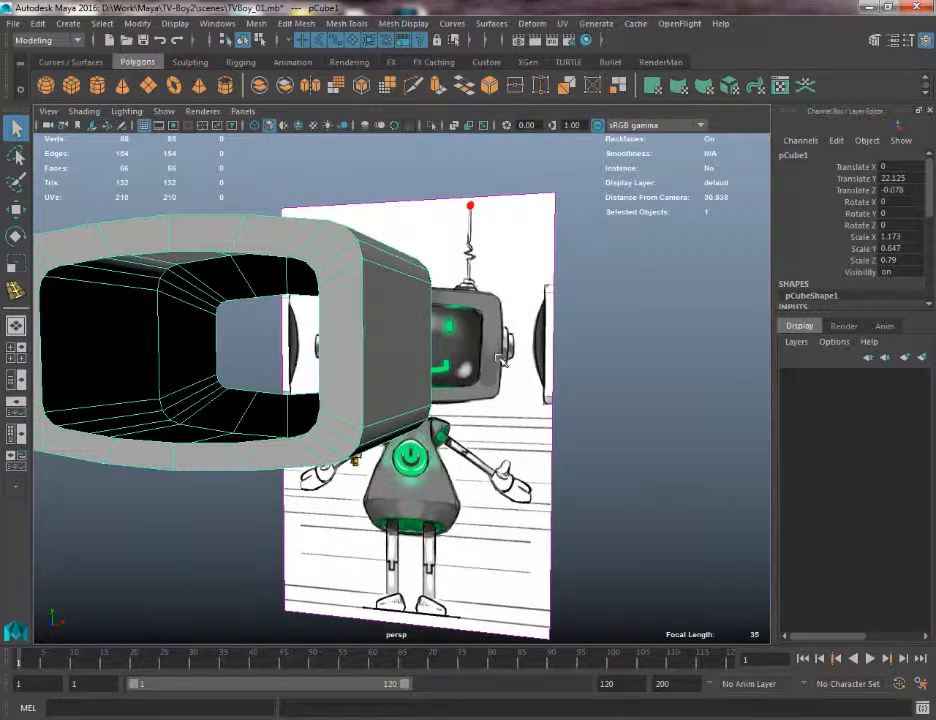
left_click_drag(385, 387, 482, 412, "alt")
middle_click_drag(440, 332, 325, 575, "alt")
right_click_drag(325, 575, 492, 586, "alt")
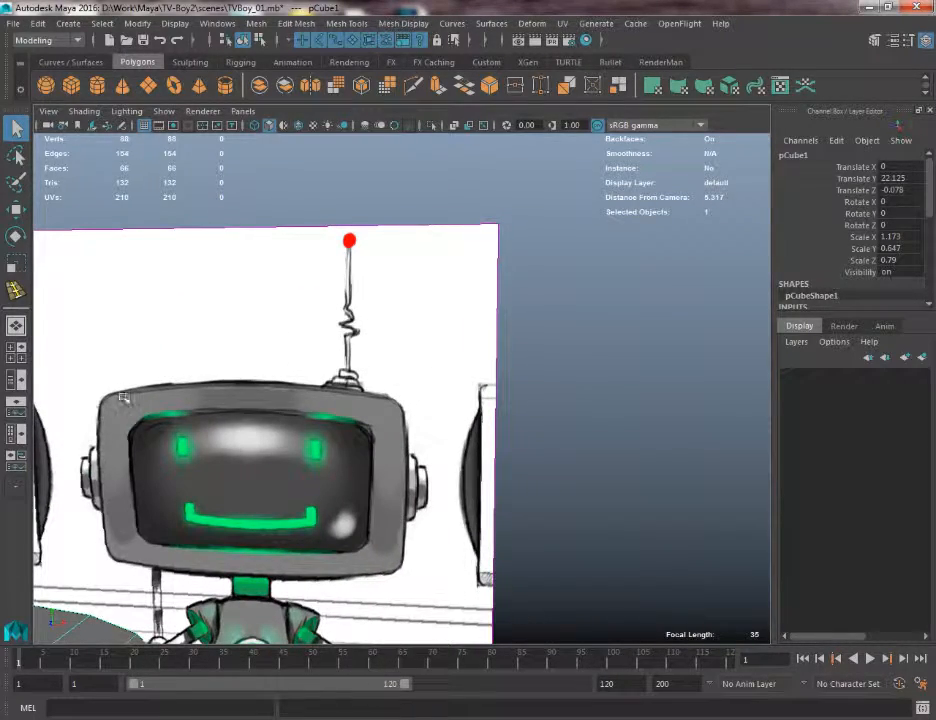
left_click_drag(321, 350, 351, 518, "alt")
right_click_drag(351, 518, 247, 378, "alt")
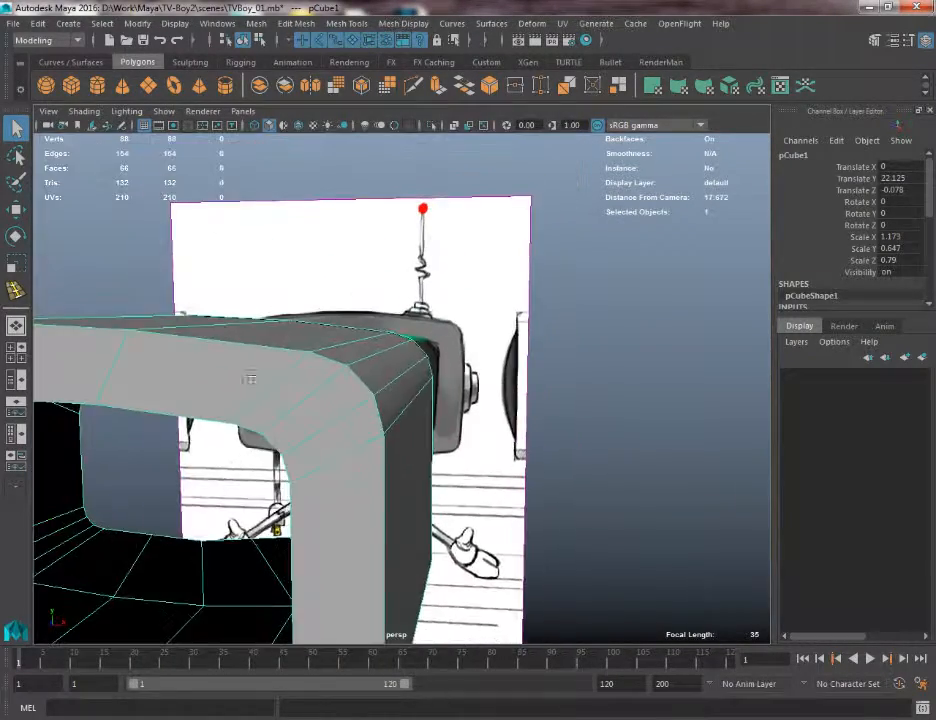
left_click_drag(247, 378, 342, 372, "alt")
right_click_drag(342, 372, 295, 397, "alt")
left_click_drag(267, 405, 290, 420, "alt")
right_click_drag(290, 420, 288, 288, "alt")
left_click_drag(288, 288, 311, 381, "alt")
left_click_drag(392, 458, 345, 395, "alt")
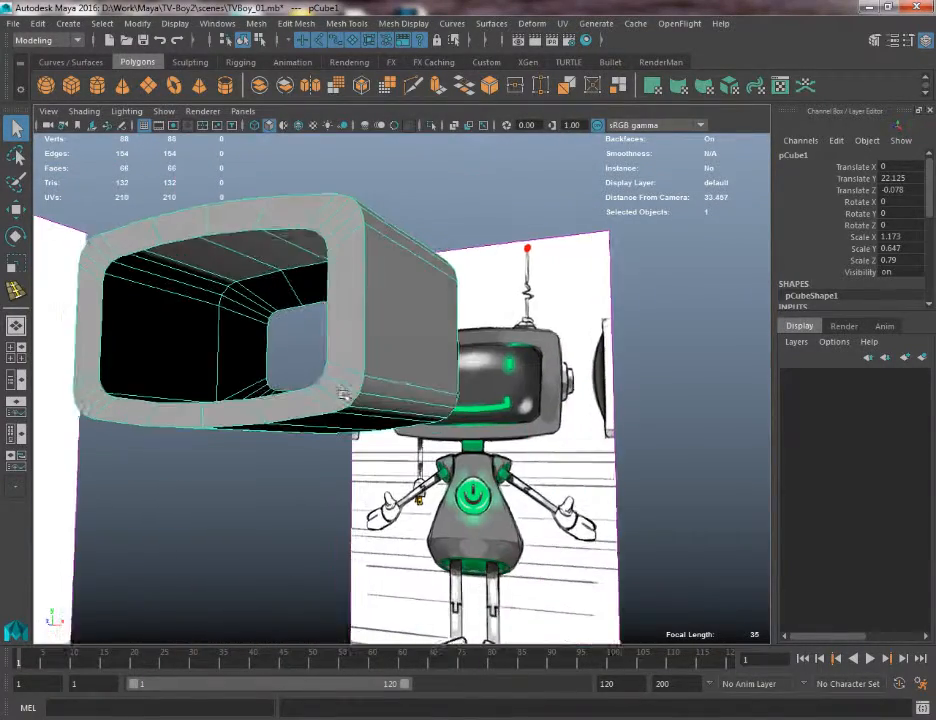
left_click_drag(270, 325, 190, 215, "alt")
Insert two evenly spaced edge loops across each side wall of the TV head using multiple edge loops set to 2
left_click(309, 23)
mouse_move(340, 24)
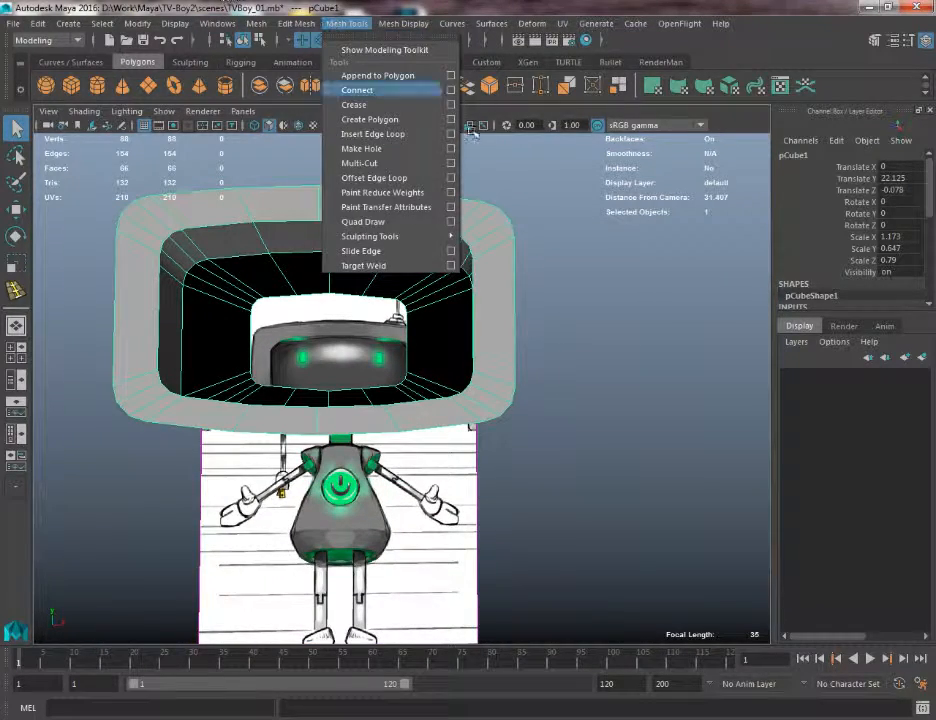
left_click(449, 133)
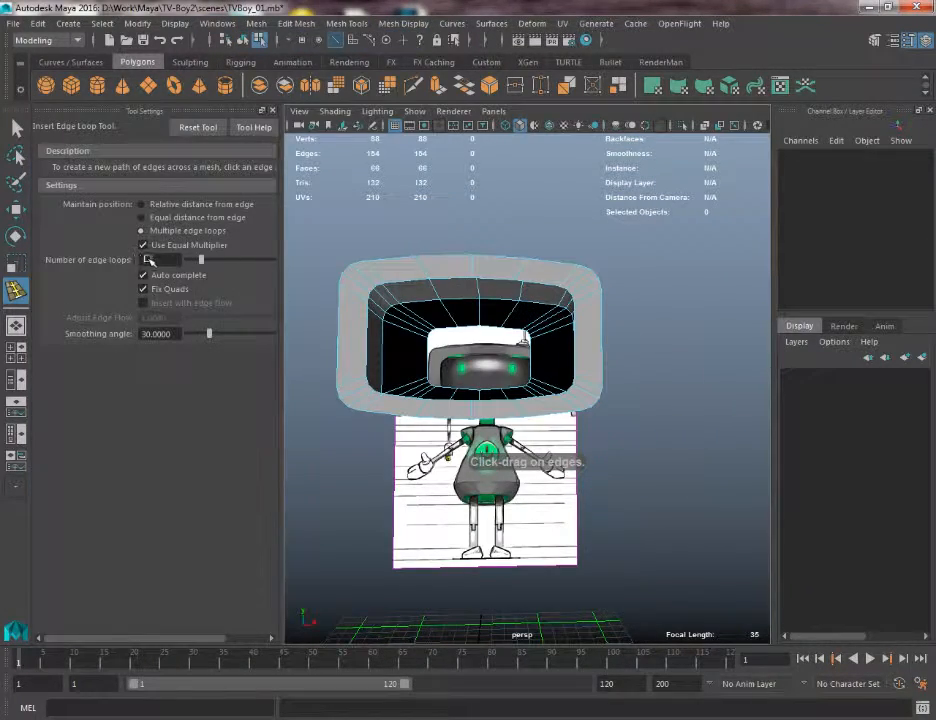
left_click(369, 345)
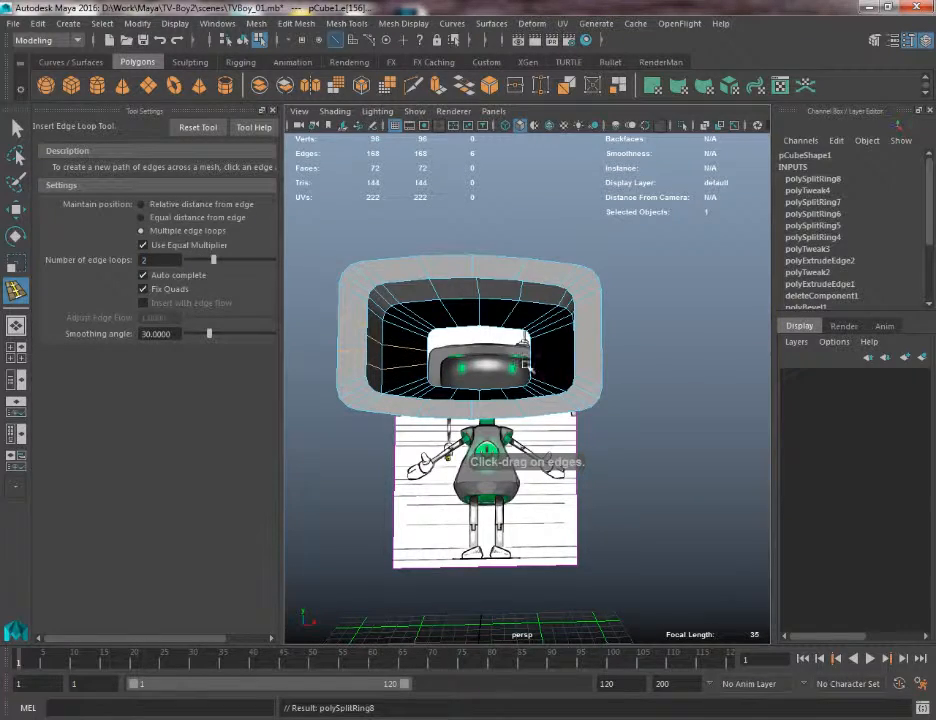
key("w")
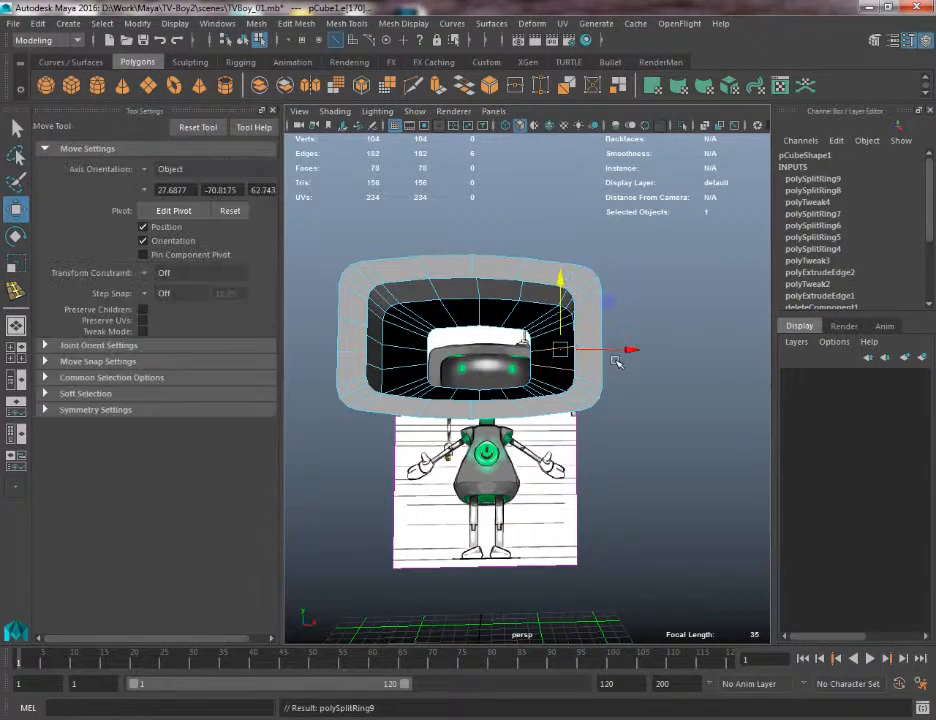
Select the newly inserted edge loops on both sides of the head and switch to the front view
left_click_drag(620, 357, 517, 355, "alt")
key("q")
left_click(438, 340)
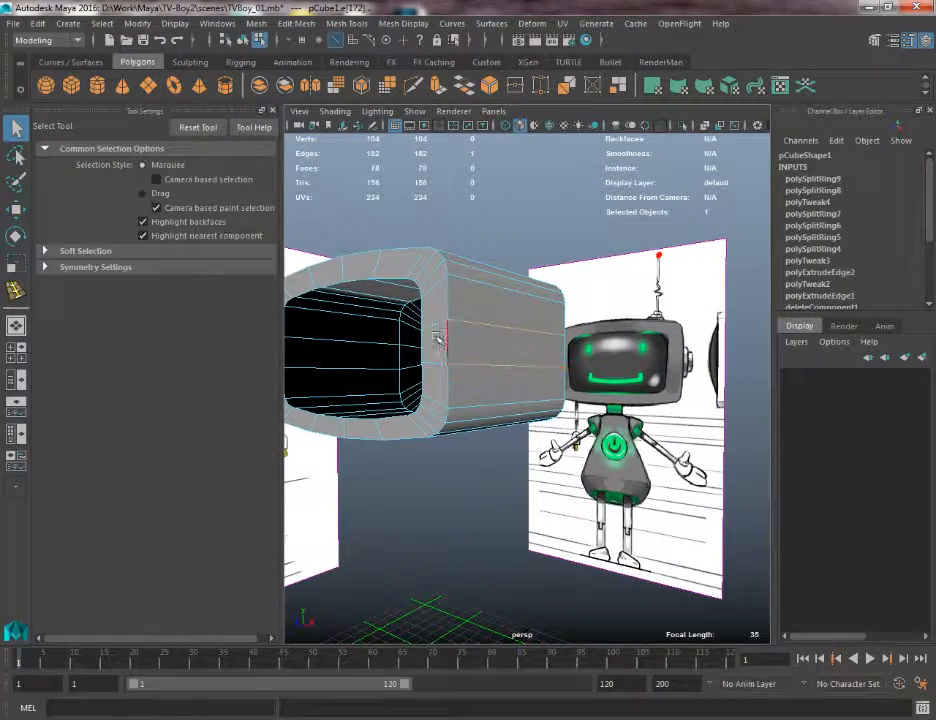
left_click_drag(365, 363, 536, 380, "alt")
key("space")
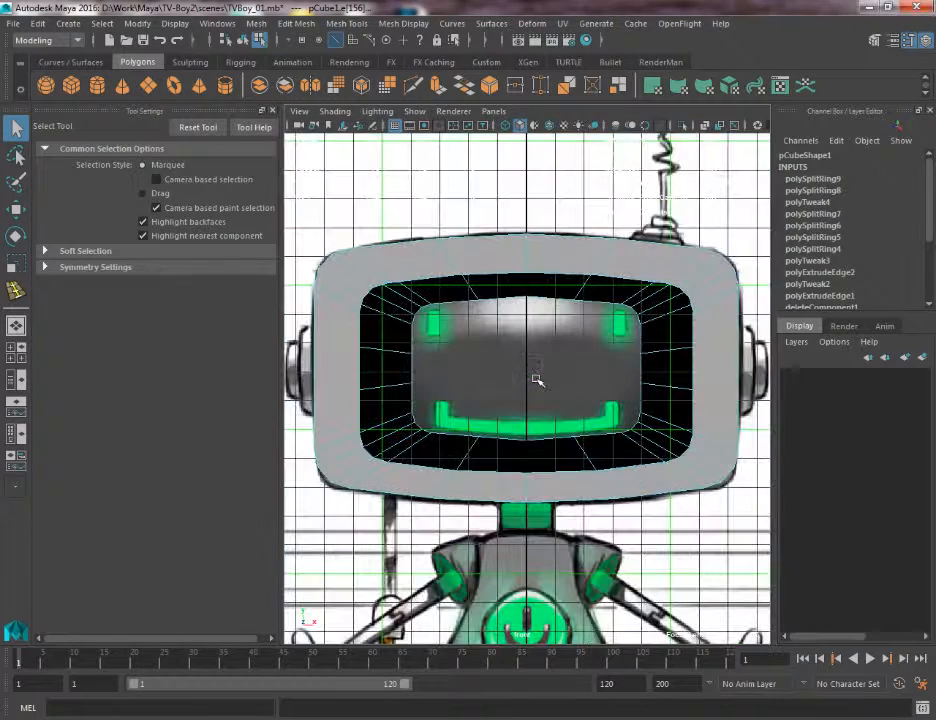
Try to scale the selected side edges outward along X to follow the head outline in the drawing
key("r")
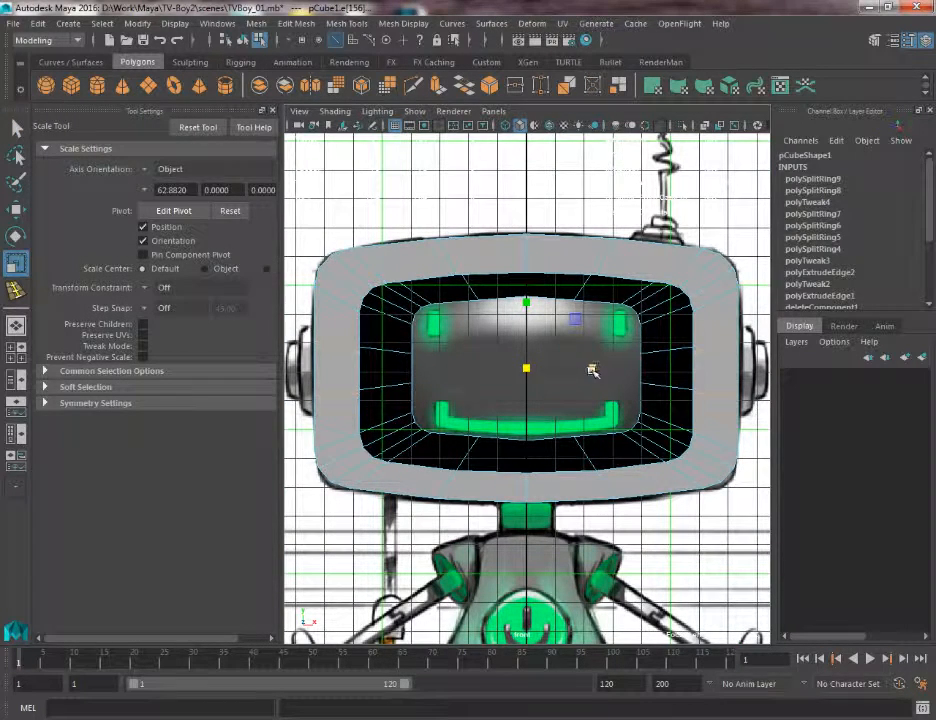
left_click_drag(592, 371, 594, 372)
left_click(275, 110)
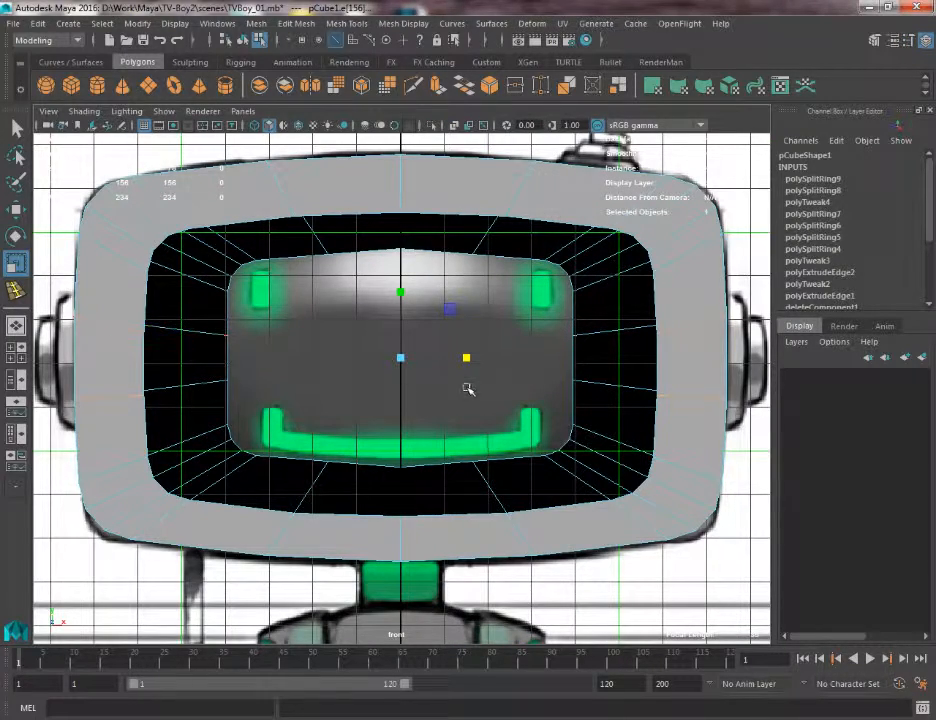
key("ctrl+z")
Scale the selected side edges slightly outward along X in the front view so the head's sides bulge like the drawing
middle_click_drag(45, 349, 153, 350, "alt")
scroll(565, 390, "up", 2)
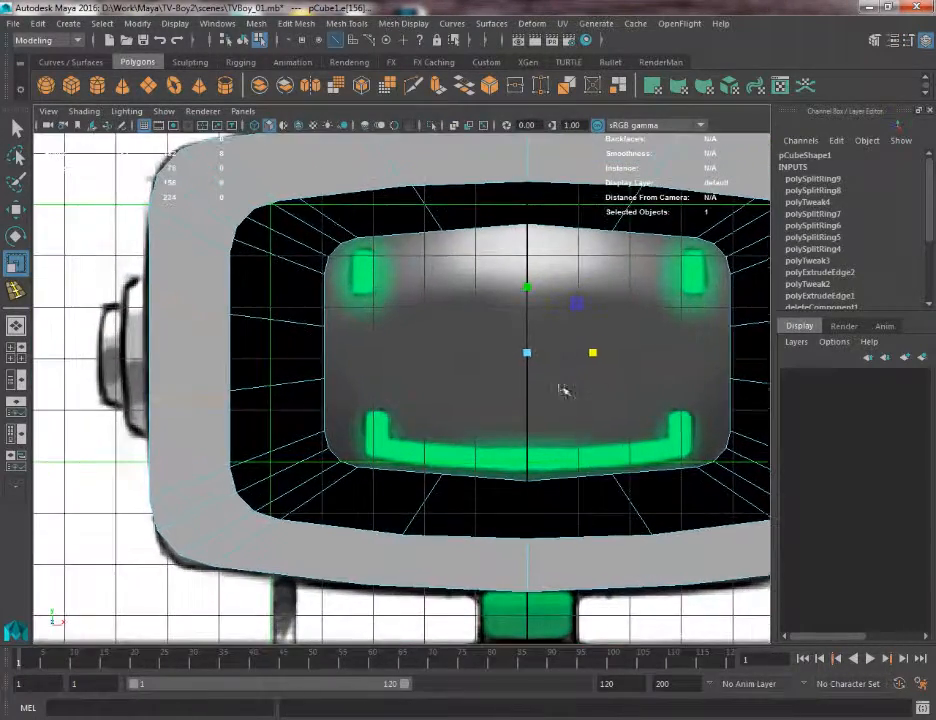
key("space")
left_click_drag(150, 358, 213, 339)
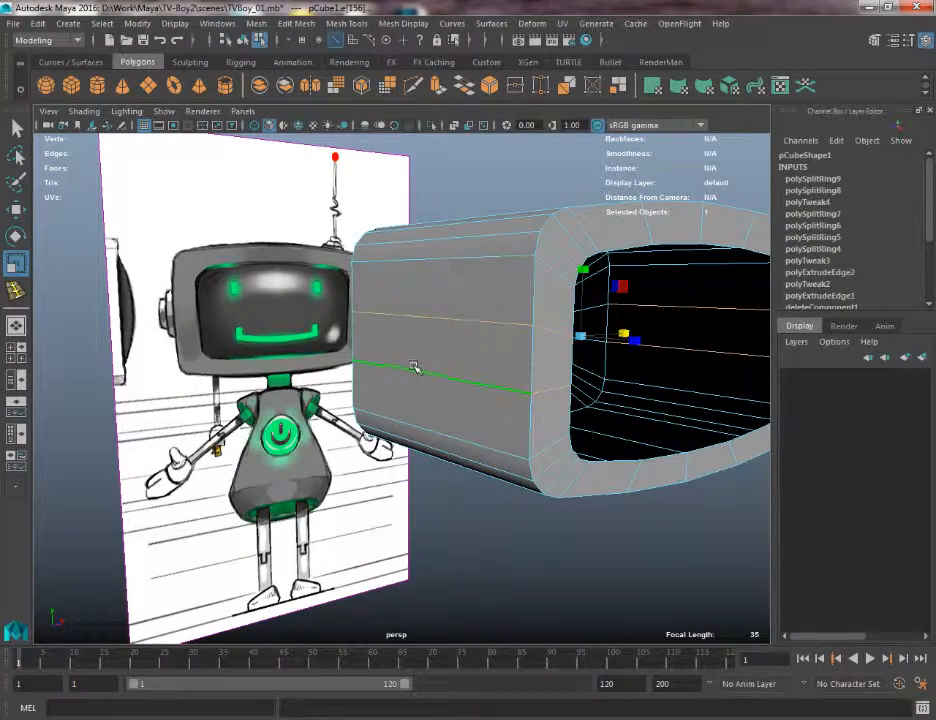
left_click_drag(445, 400, 508, 345, "alt")
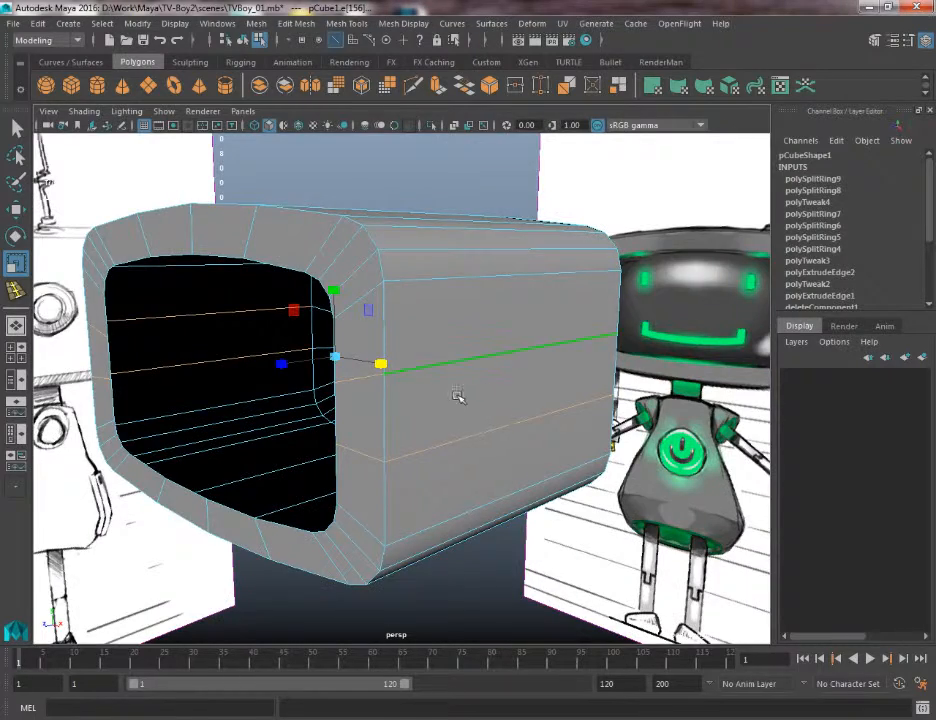
left_click_drag(457, 396, 501, 428, "alt")
key("space")
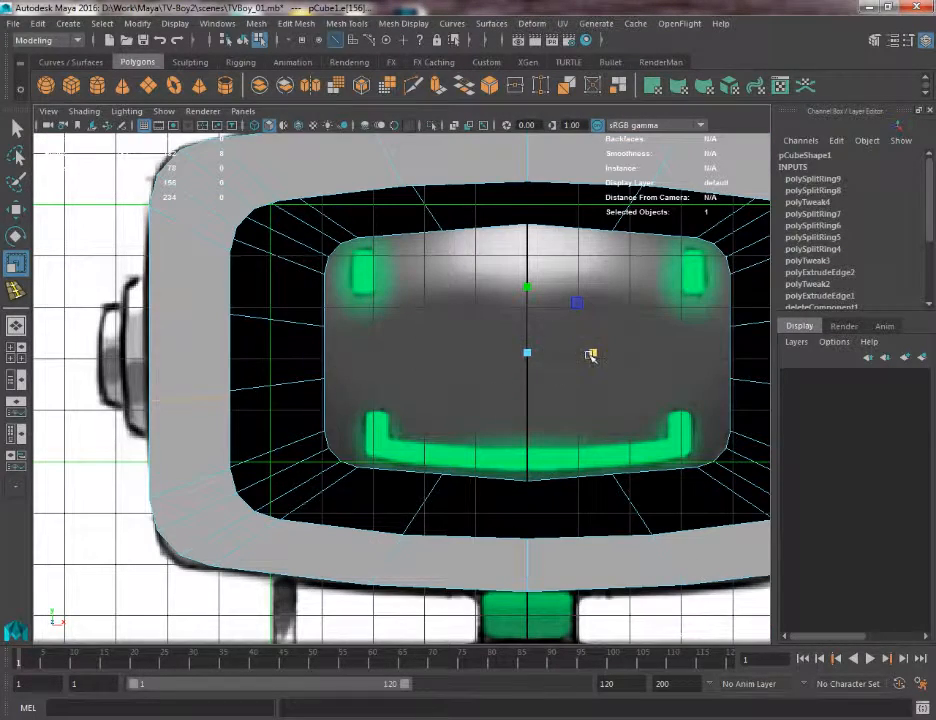
left_click_drag(594, 356, 594, 356)
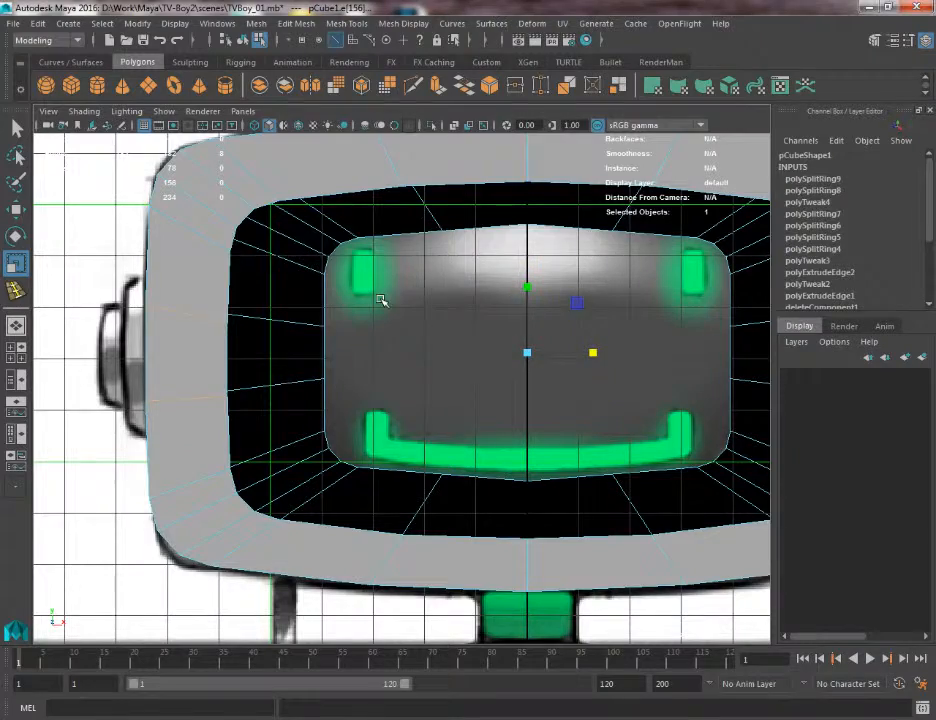
Return to object mode in the perspective view and examine the widened head and its front opening
key("space")
left_click_drag(380, 300, 427, 293)
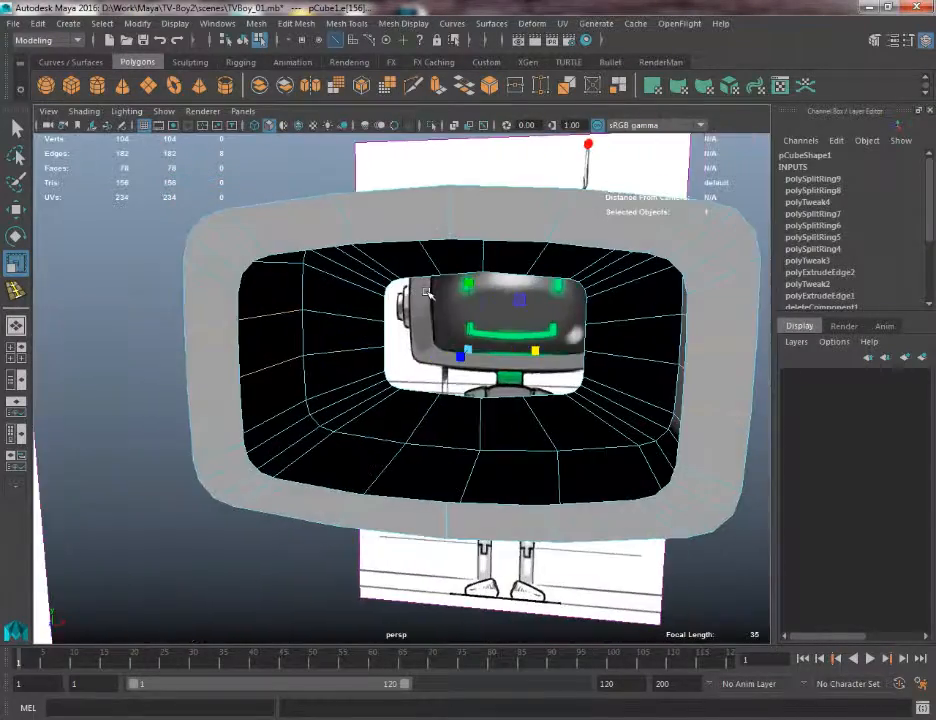
middle_click_drag(427, 293, 392, 304, "alt")
key("q")
right_click_drag(219, 171, 278, 122)
left_click(300, 180)
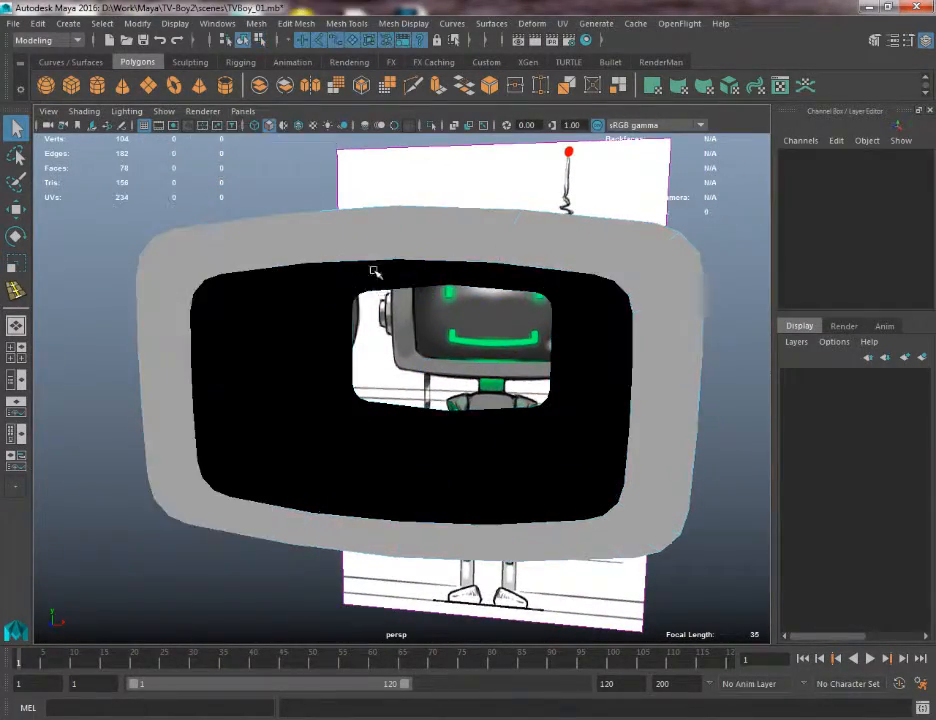
left_click_drag(375, 272, 375, 241, "alt")
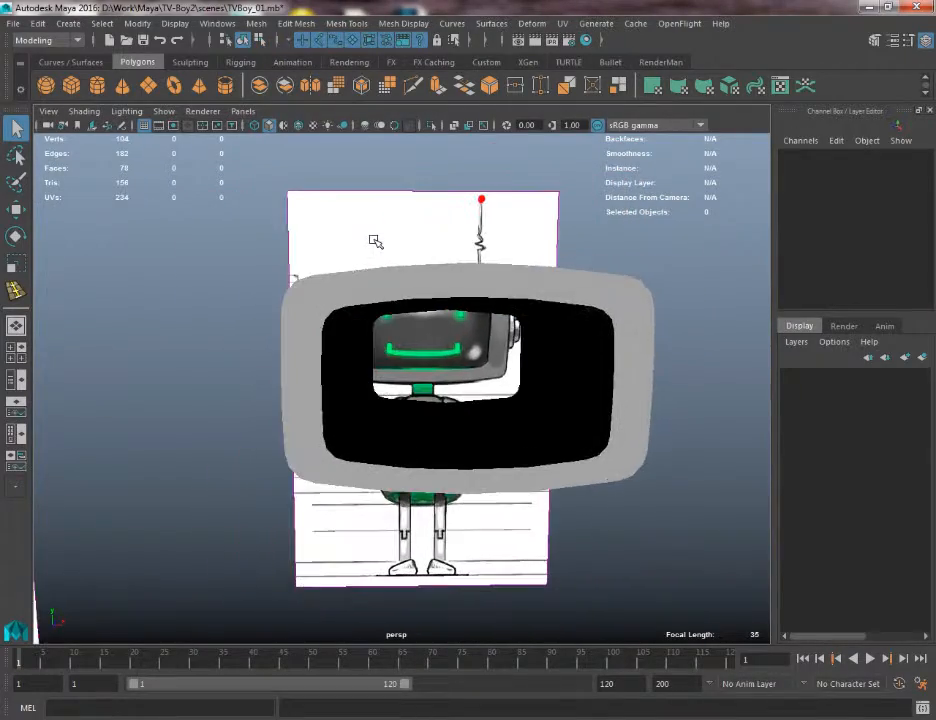
left_click(326, 318)
left_click_drag(326, 318, 236, 355, "alt")
left_click_drag(578, 365, 629, 374, "alt")
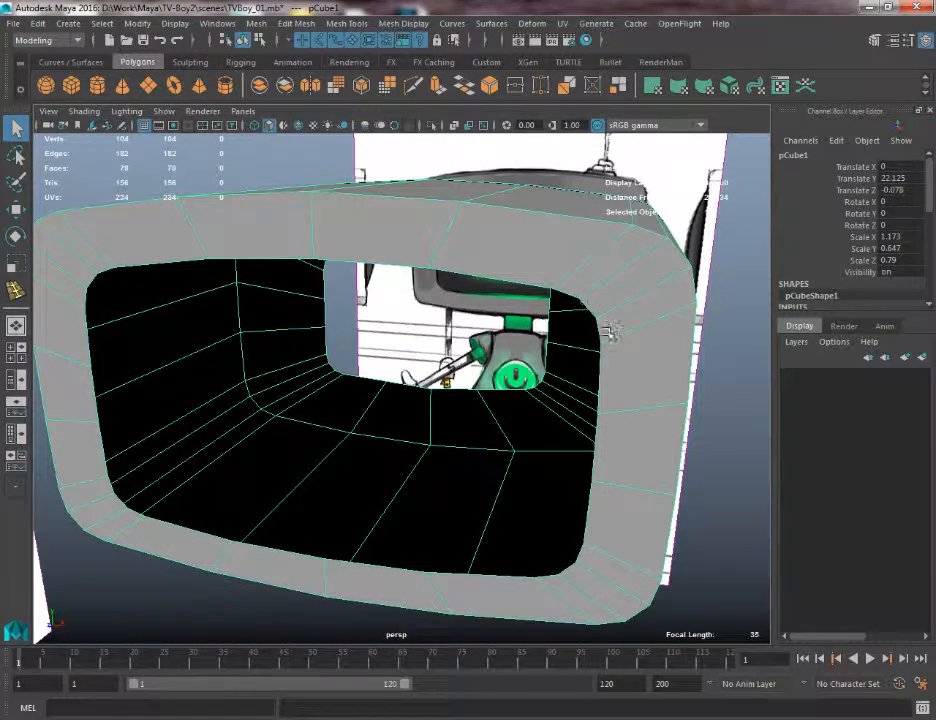
left_click_drag(570, 289, 422, 300, "alt")
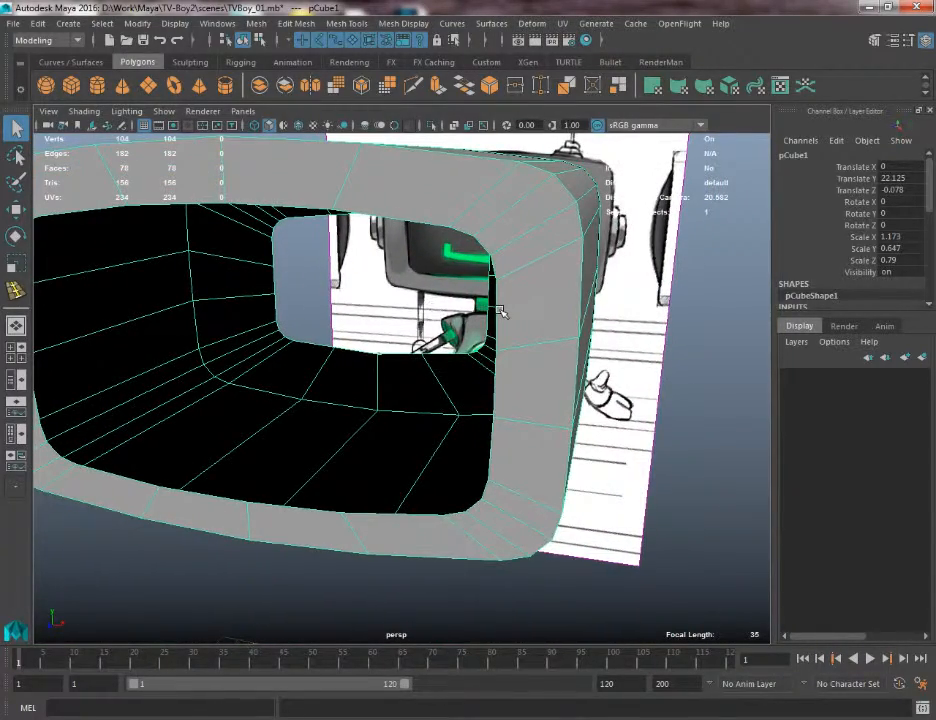
Switch to edge selection and select the edges along the upper inner rim of the front screen opening
right_click_drag(452, 306, 437, 272)
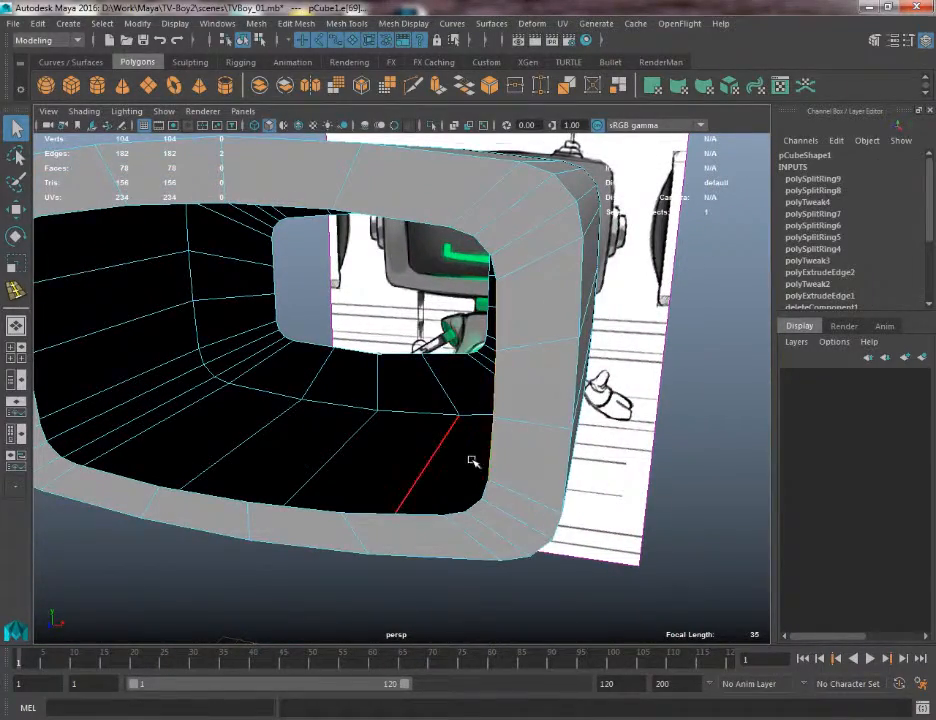
left_click_drag(470, 460, 307, 441, "alt")
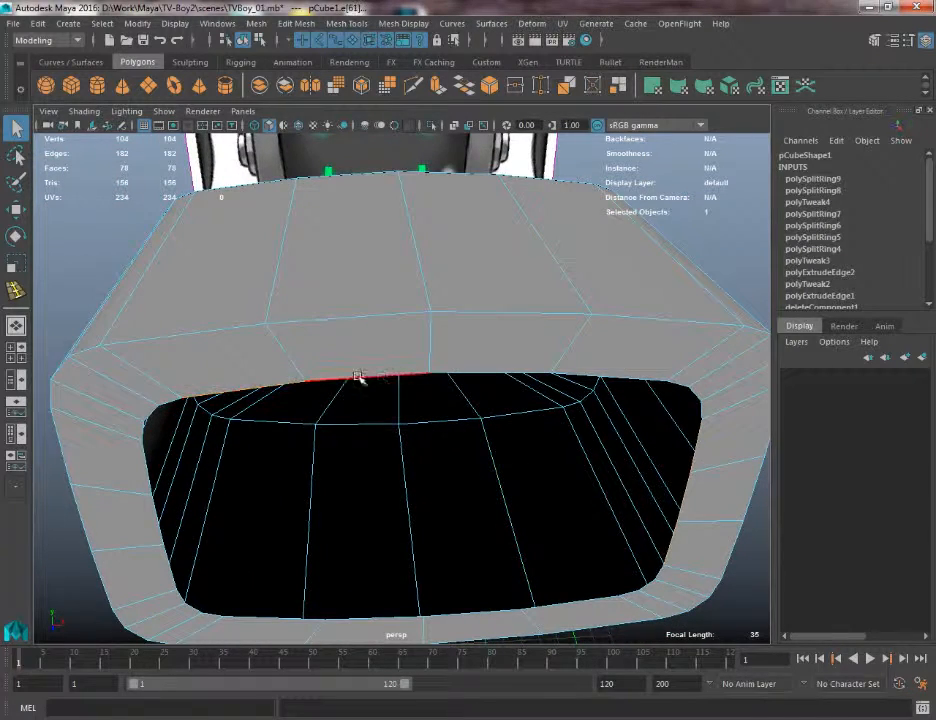
left_click(540, 368, "shift")
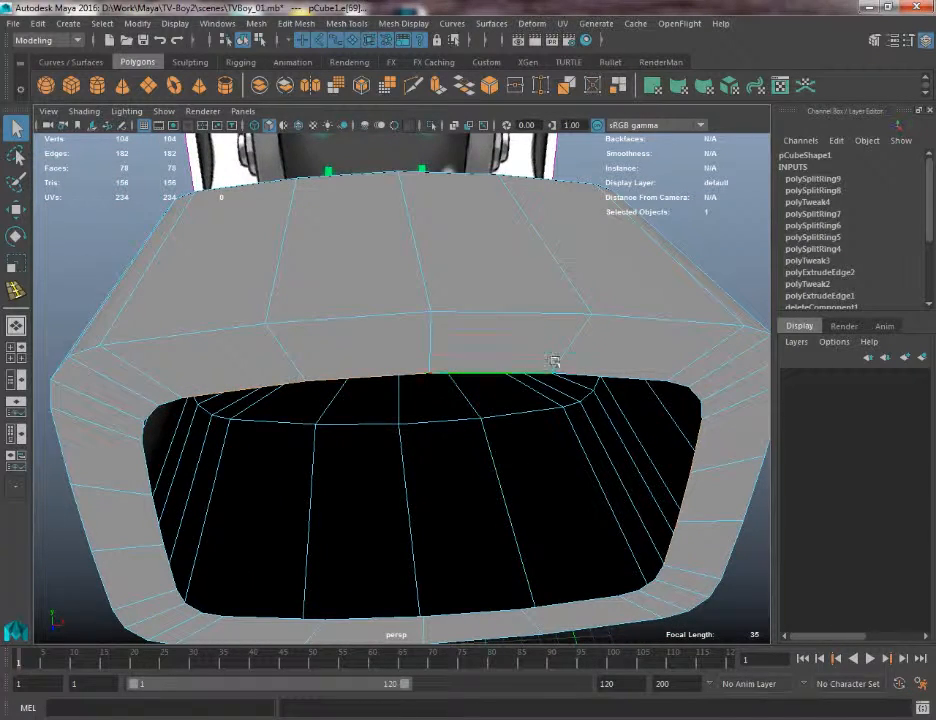
left_click(606, 366, "shift")
Extend the edge selection around the entire inner rim of the front screen opening, including the rounded corners
left_click_drag(560, 465, 405, 343, "alt")
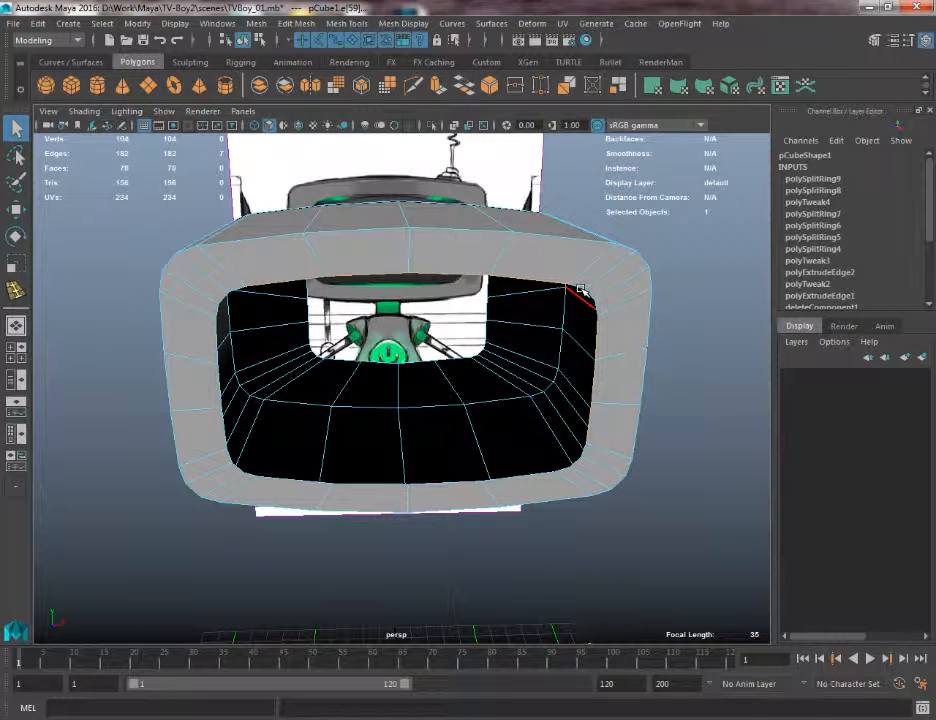
right_click_drag(403, 296, 466, 344, "alt")
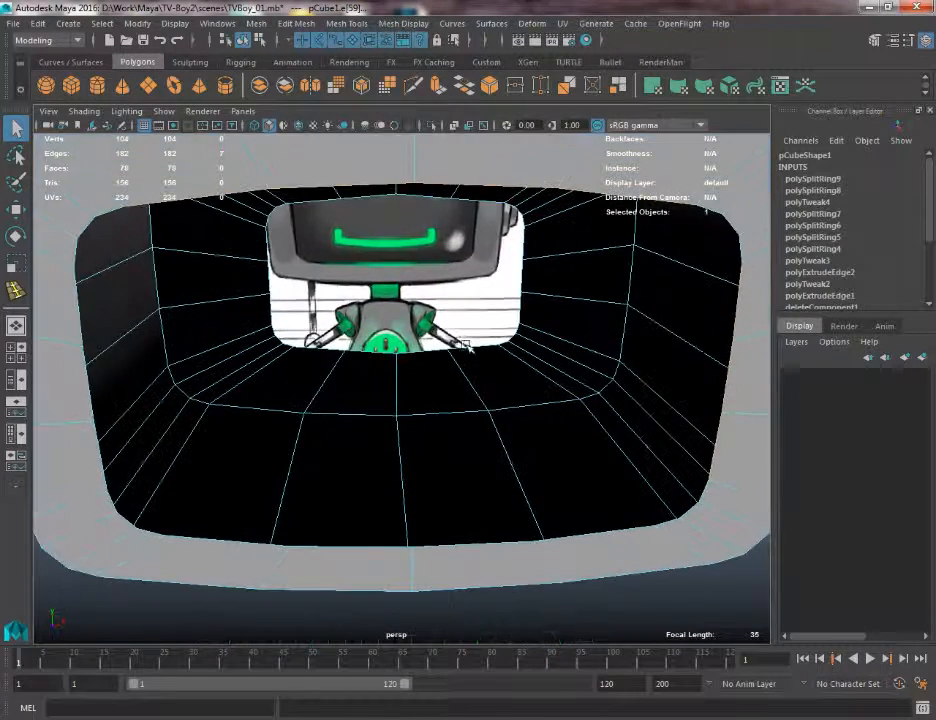
left_click_drag(466, 344, 430, 338, "alt")
middle_click_drag(430, 338, 480, 368, "alt")
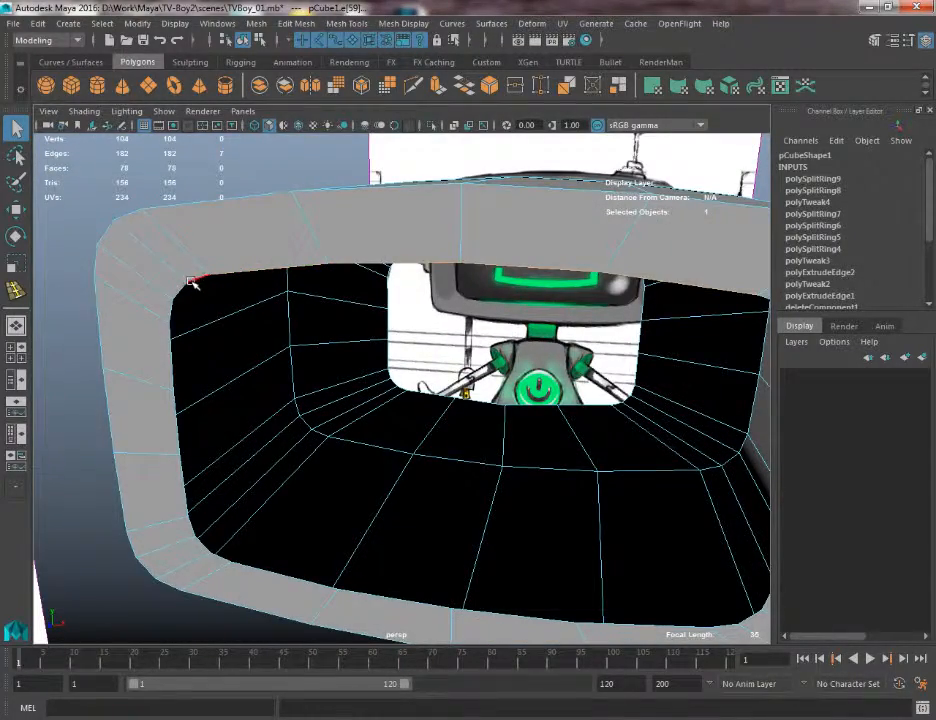
left_click_drag(193, 283, 236, 252, "alt")
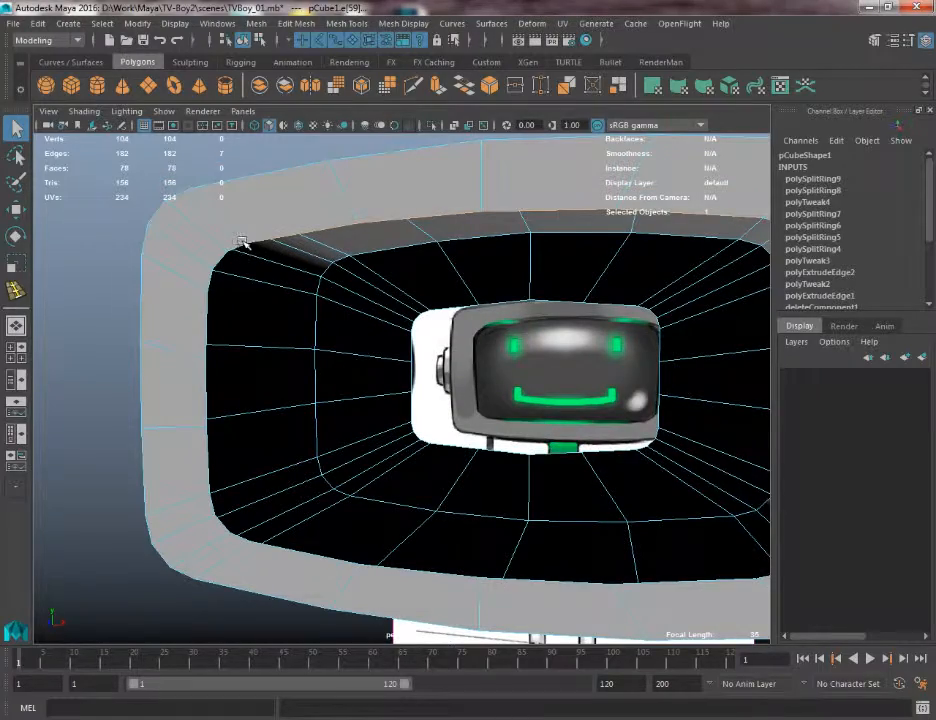
scroll(199, 320, "down", 3)
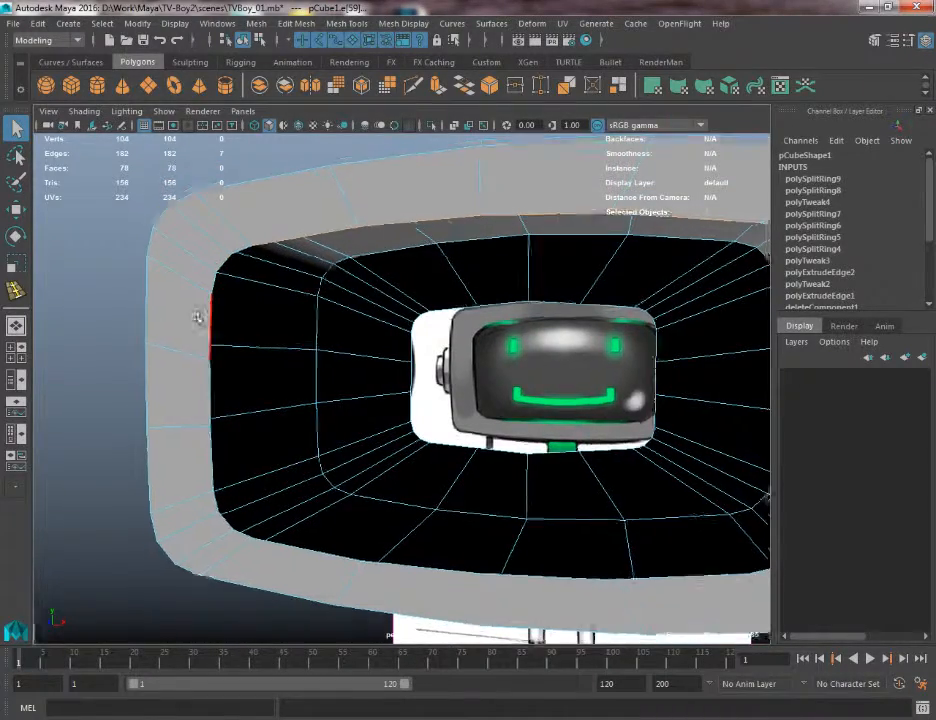
scroll(274, 288, "down", 2)
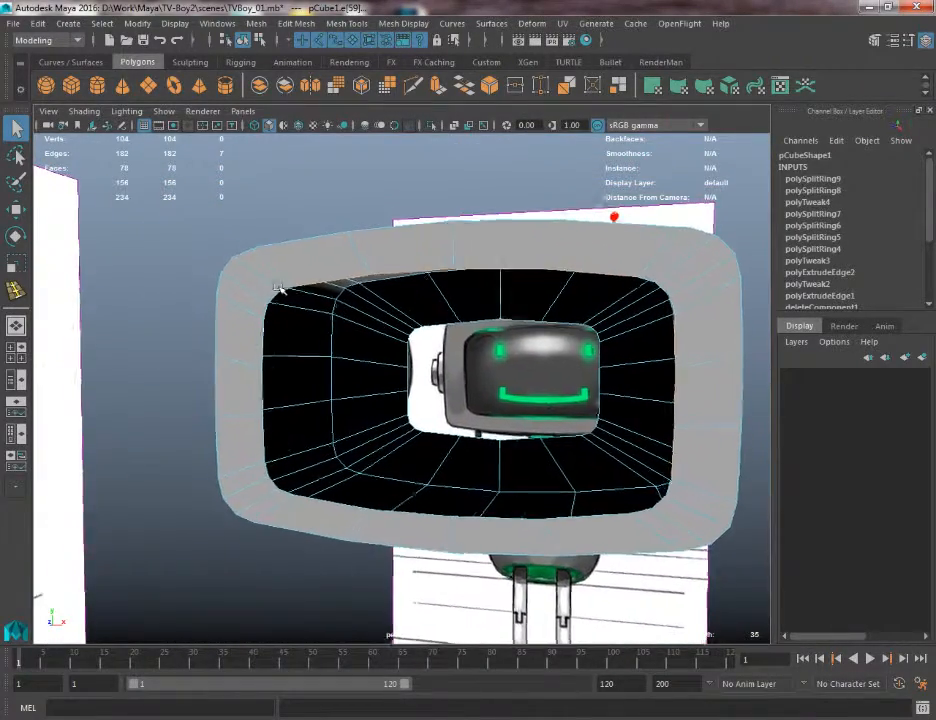
left_click_drag(273, 284, 320, 258, "alt")
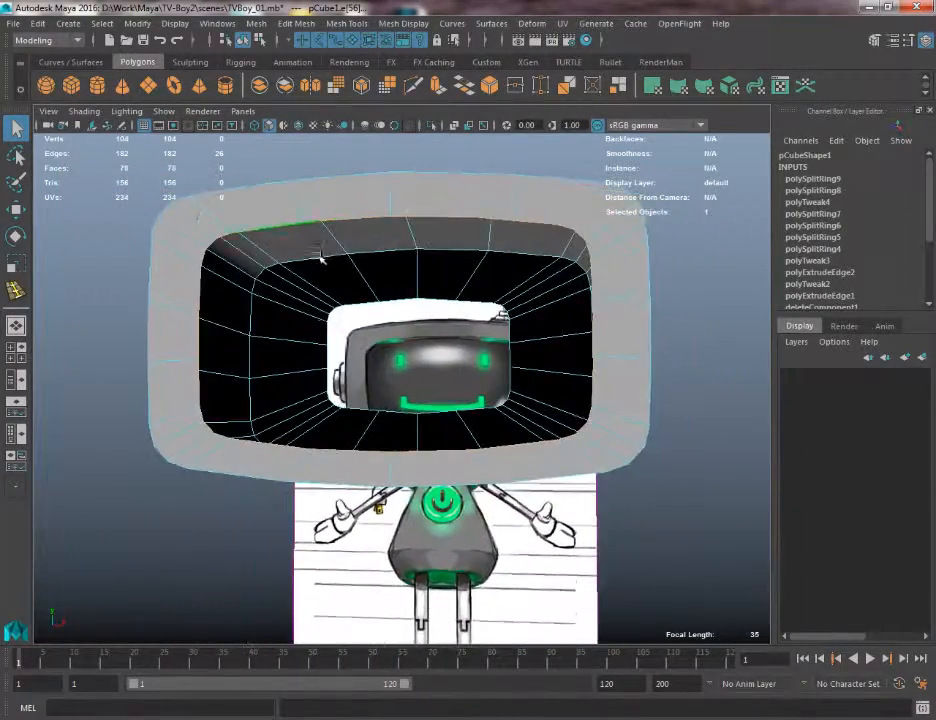
left_click_drag(194, 185, 226, 157, "alt")
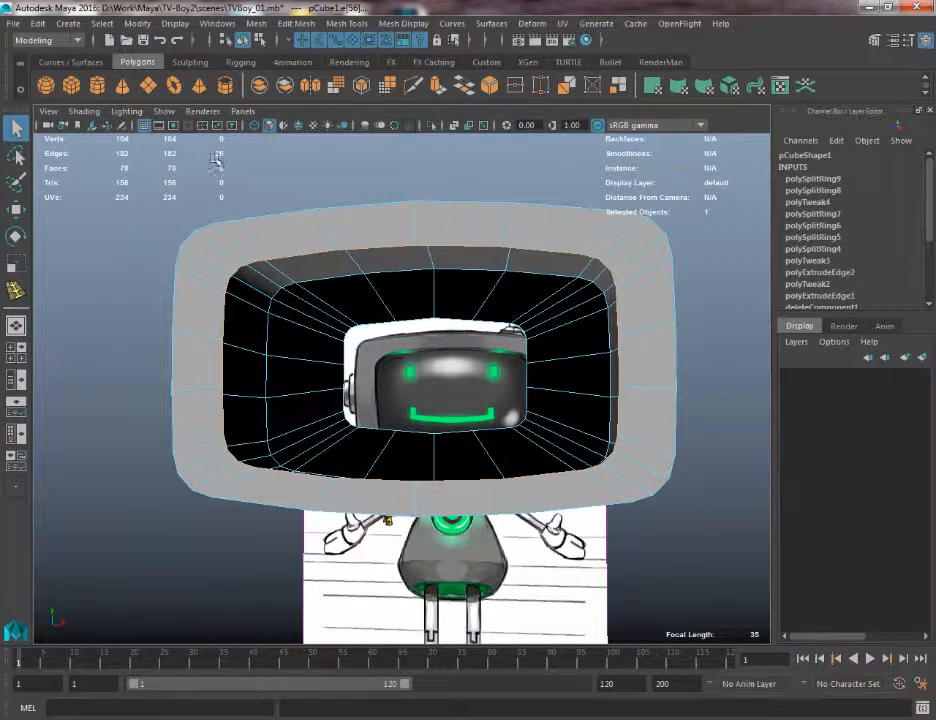
left_click_drag(216, 147, 321, 251, "alt")
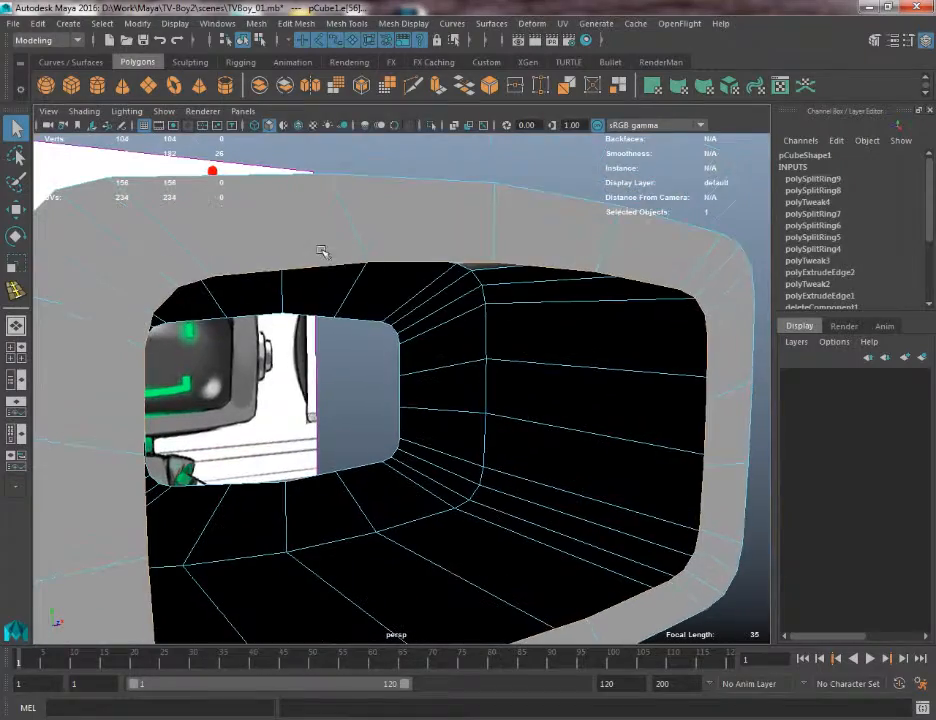
Examine the inner rim of the head's front screen opening from below, from the side and from the front
middle_click_drag(655, 600, 683, 511, "alt")
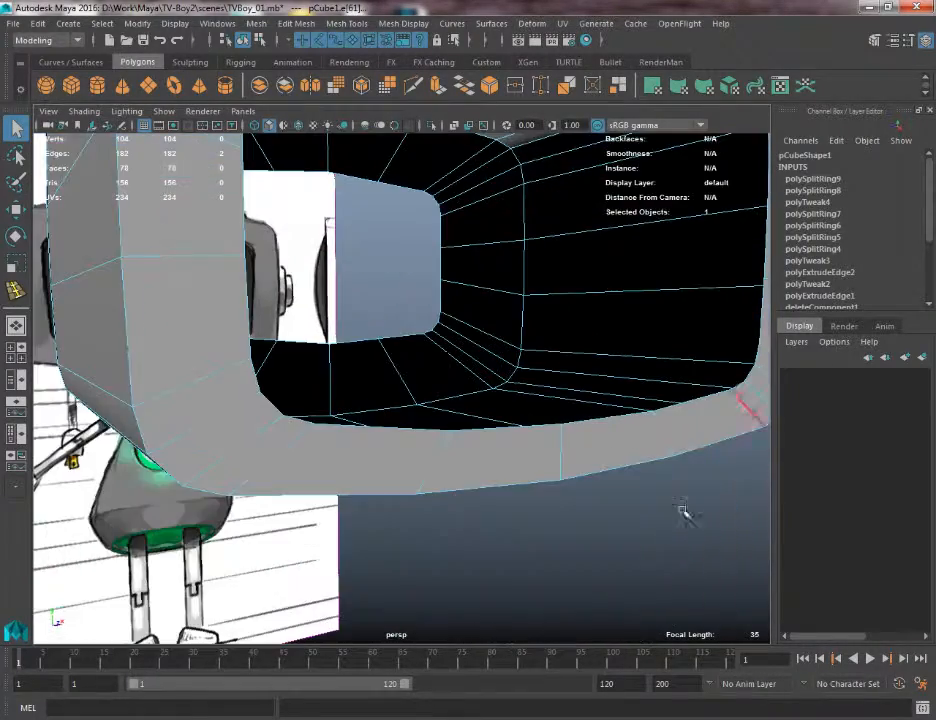
middle_click_drag(355, 200, 351, 309, "alt")
right_click_drag(351, 309, 318, 249, "alt")
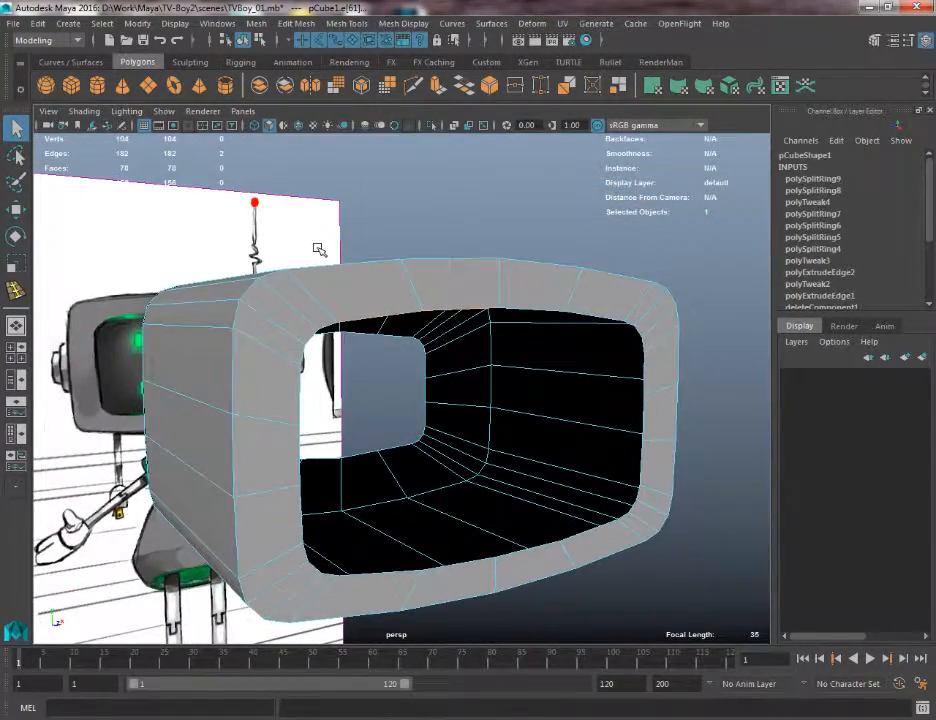
left_click_drag(483, 340, 446, 425, "alt")
right_click_drag(445, 424, 347, 297, "alt")
left_click_drag(347, 297, 355, 305, "alt")
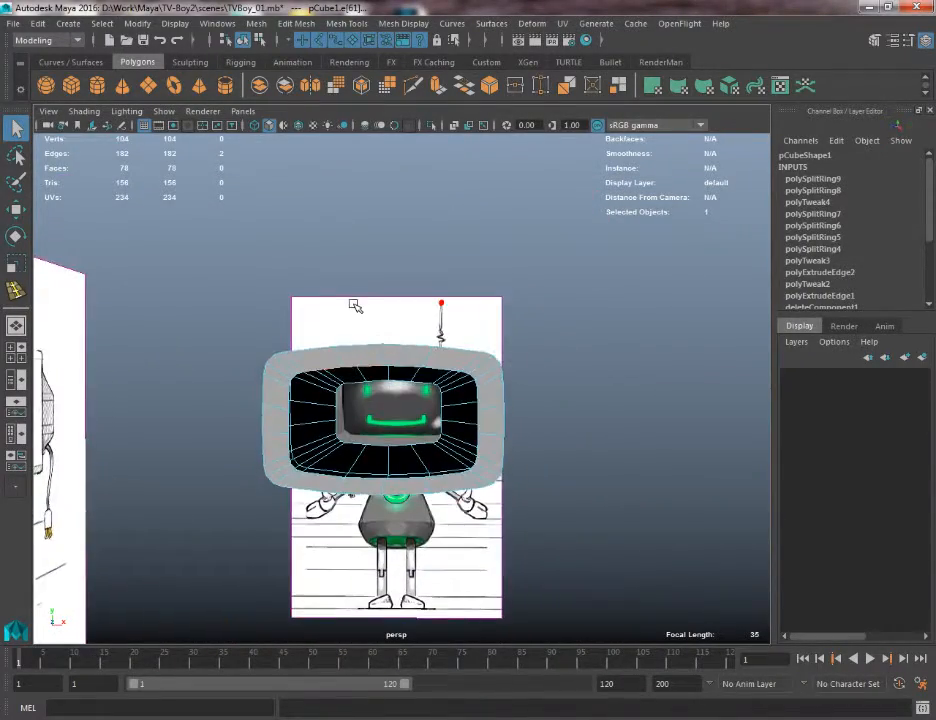
right_click_drag(355, 305, 421, 437, "alt")
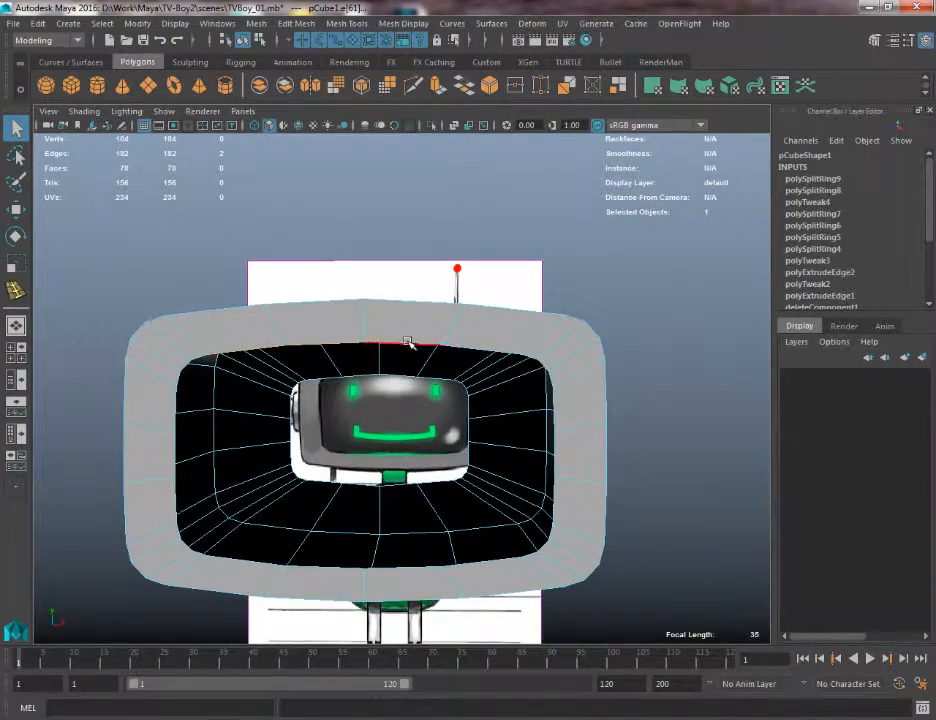
In the front view, move the head off the reference drawing to X 20.663, Y 31.002 and hide the grid
middle_click_drag(630, 389, 448, 326, "alt")
scroll(448, 325, "down", 3)
key("space")
left_click_drag(447, 323, 447, 362)
middle_click_drag(389, 349, 295, 413, "alt")
right_click_drag(295, 413, 376, 308, "alt")
scroll(373, 327, "down", 4)
key("r")
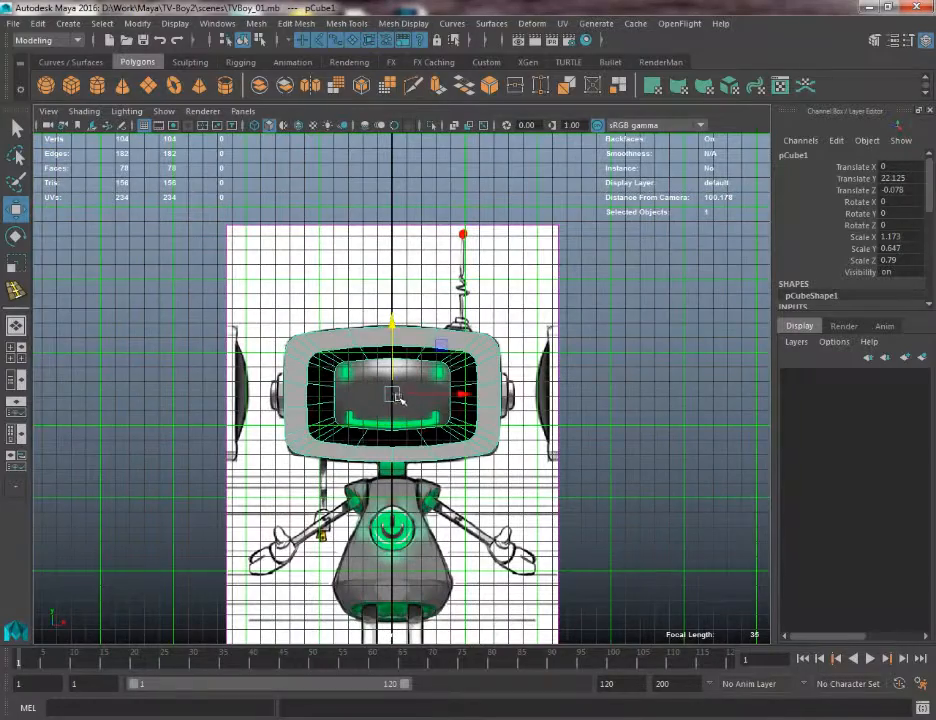
left_click_drag(397, 396, 698, 266)
middle_click_drag(698, 266, 363, 326, "alt")
left_click(145, 125)
right_click_drag(363, 326, 407, 382, "alt")
middle_click_drag(407, 382, 487, 463, "alt")
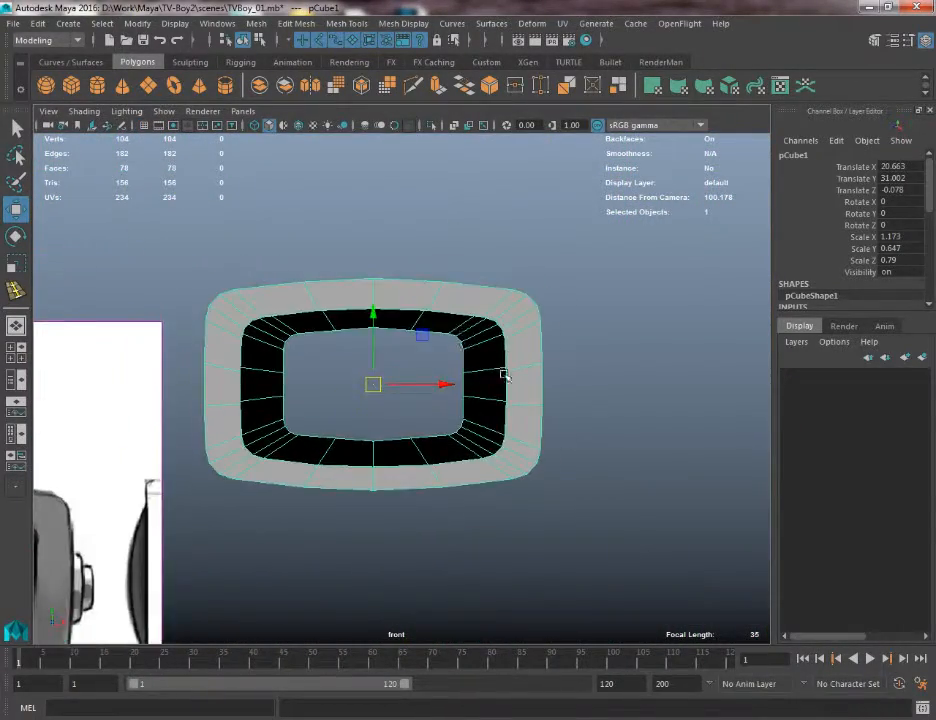
Switch to edge selection and select the whole edge loop around the inner rim of the front opening
scroll(504, 372, "up", 4)
key("q")
right_click_drag(501, 318, 498, 253)
double_click(495, 257)
In the perspective view, extrude the selected rim edges and push them into the head to form a recessed lip
key("space")
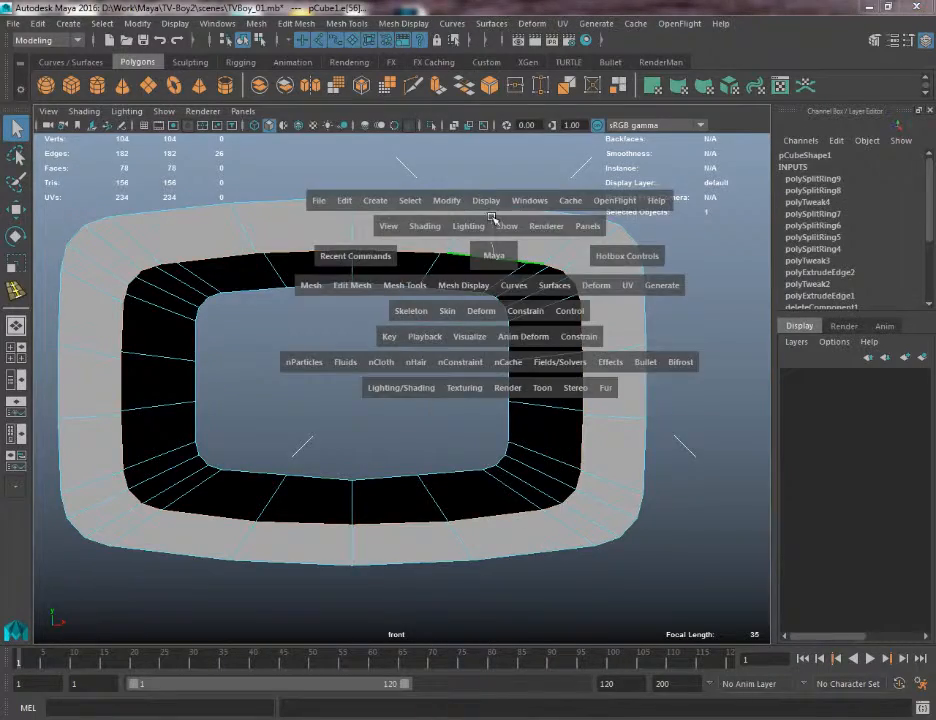
left_click_drag(492, 218, 492, 206)
left_click_drag(504, 341, 555, 335, "alt")
middle_click_drag(555, 335, 430, 416, "alt")
scroll(430, 416, "up", 5)
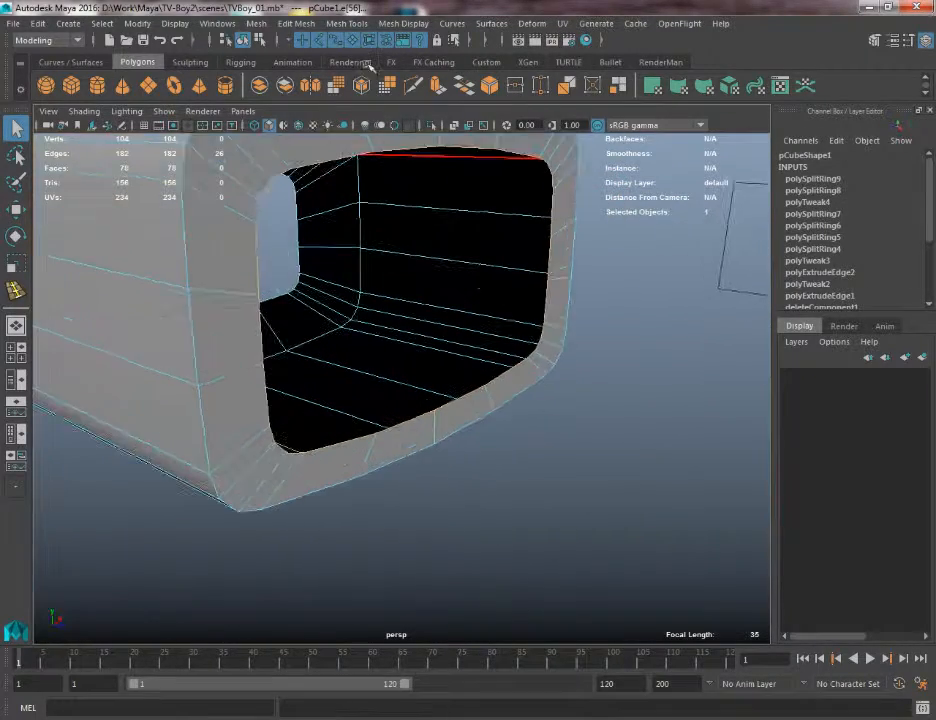
left_click(437, 84)
key("w")
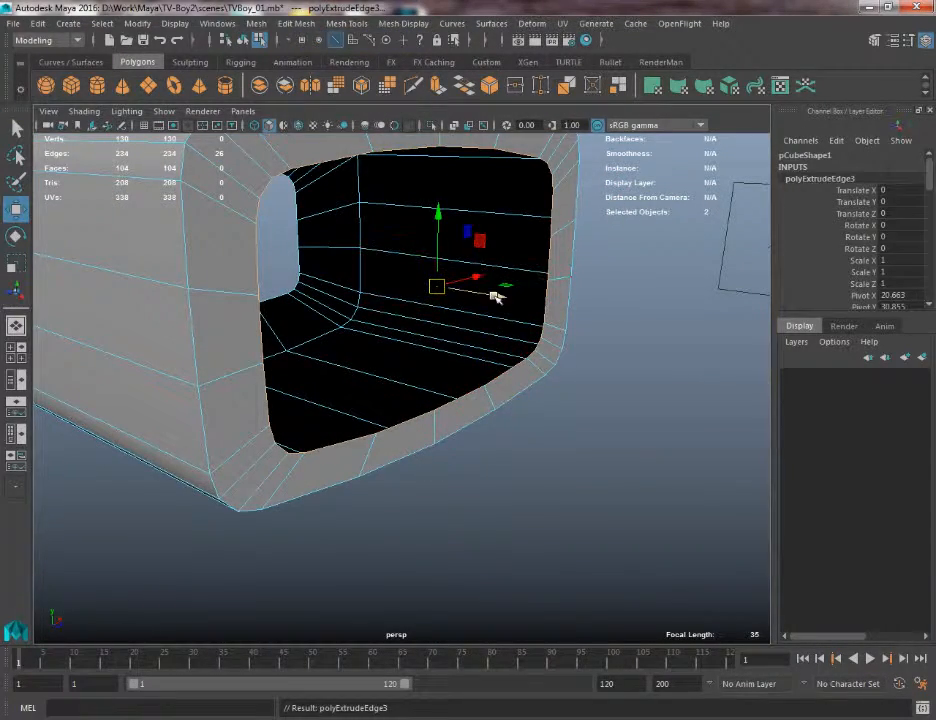
key("r")
left_click_drag(422, 284, 466, 293)
key("w")
left_click_drag(466, 293, 401, 284, "alt")
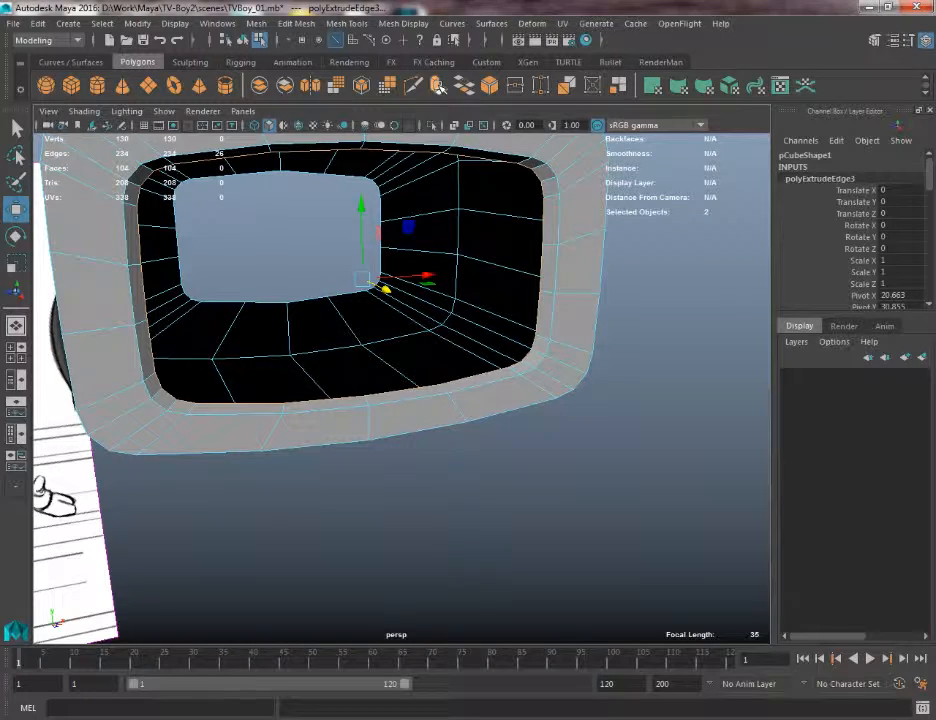
Extrude the lip's inner edges again, scale them almost to a point at the centre and pull them forward
key("r")
left_click_drag(363, 279, 128, 322)
key("w")
left_click_drag(383, 286, 419, 303)
left_click_drag(419, 258, 548, 425, "alt")
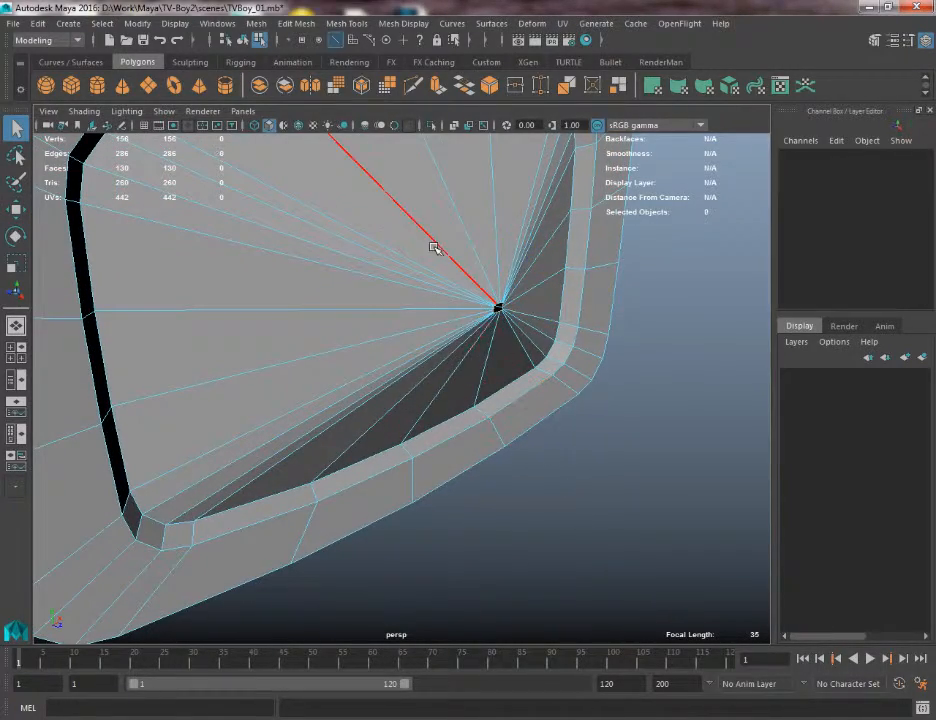
Return to object mode, soften all the head's edges and examine the smoothed shading of the screen surface
right_click_drag(435, 244, 455, 226)
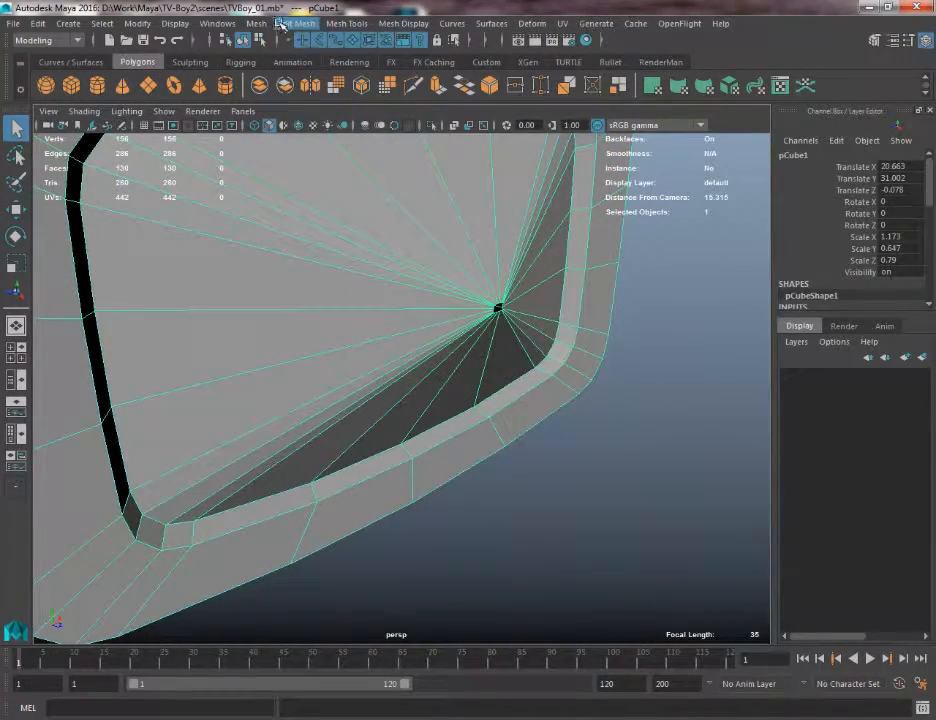
left_click(648, 515)
left_click(366, 297)
left_click(347, 23)
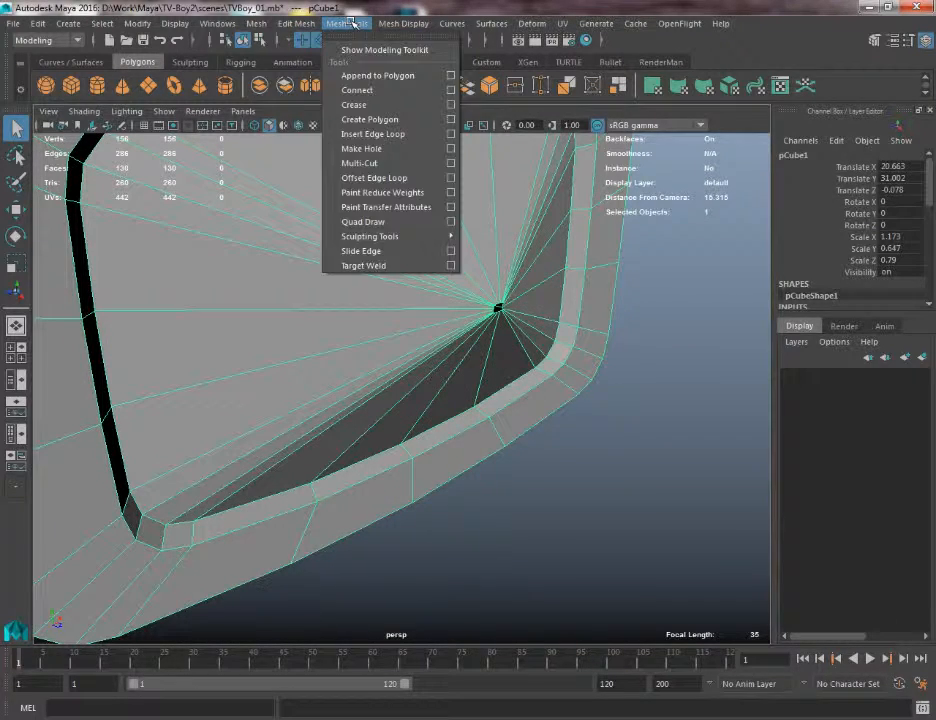
left_click(422, 167)
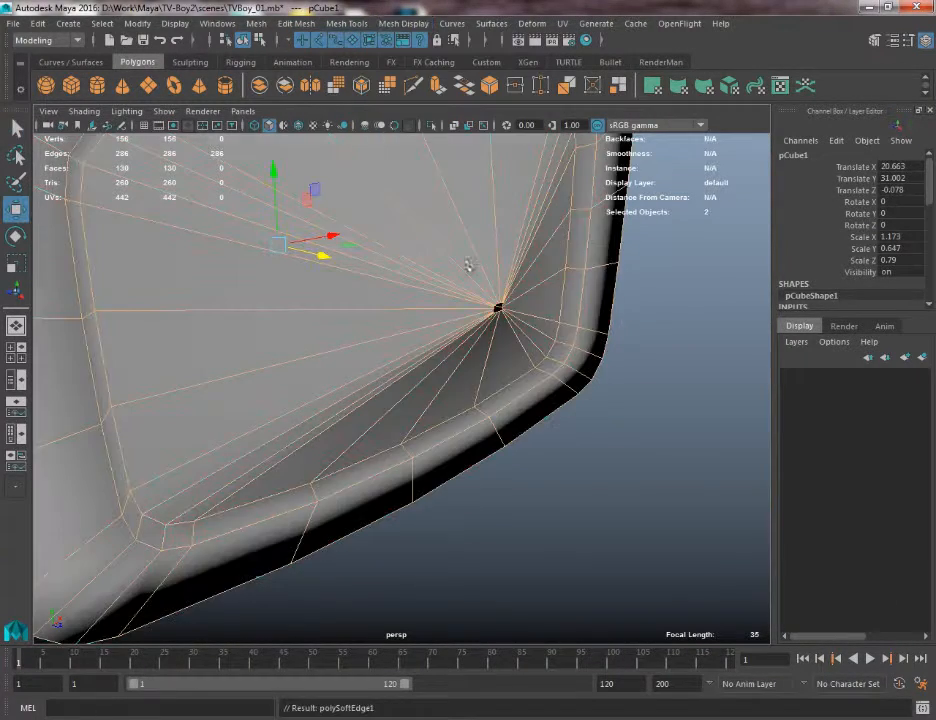
left_click(692, 499)
left_click_drag(692, 499, 502, 437, "alt")
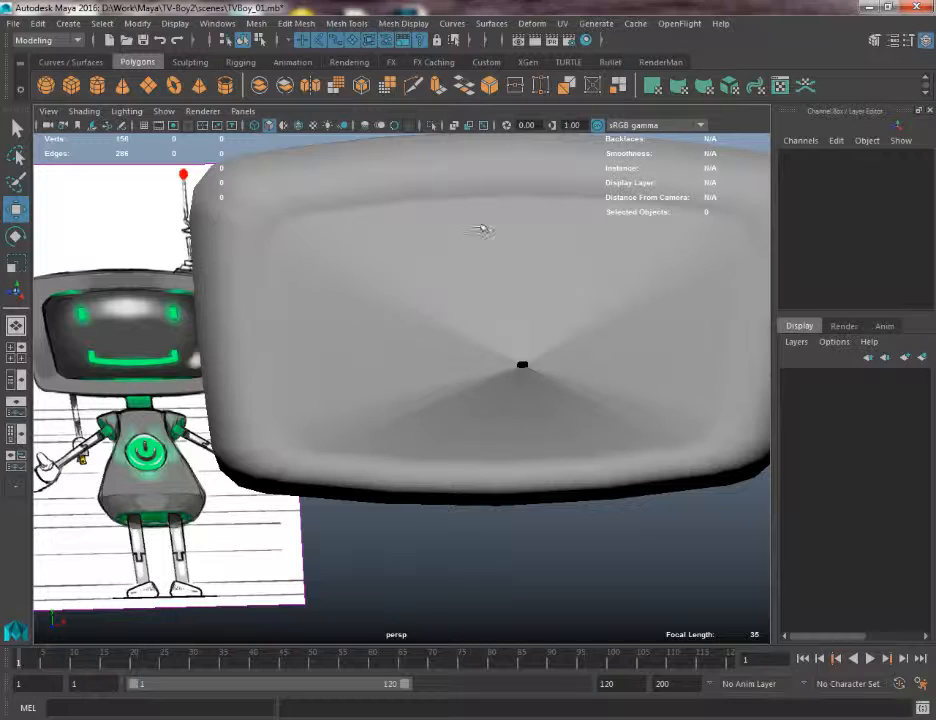
left_click_drag(482, 231, 396, 267, "alt")
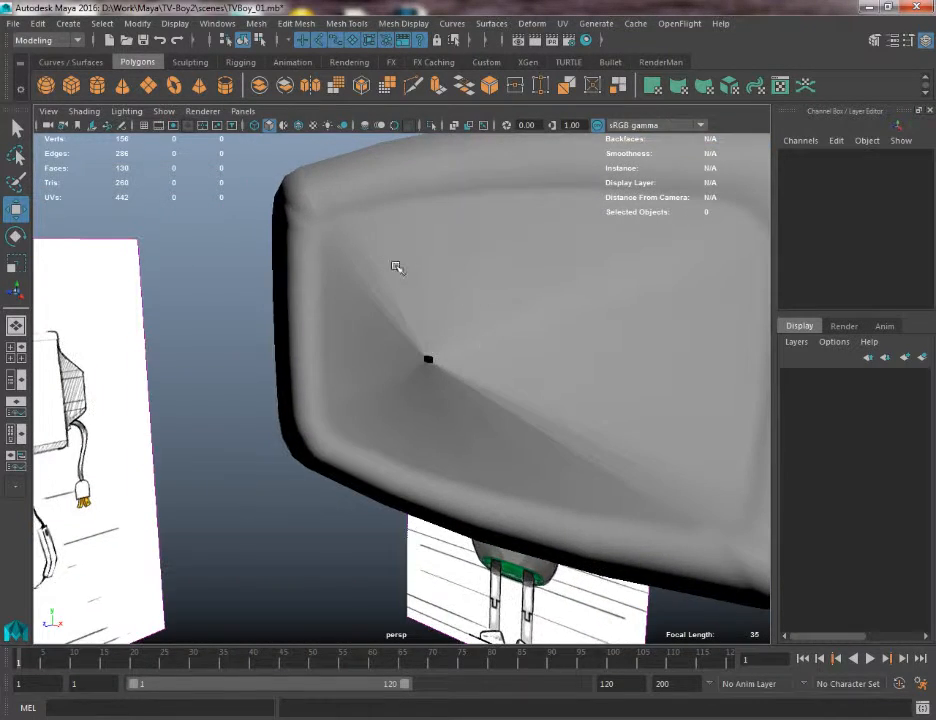
Undo the edge softening and the selection changes around it on the head mesh
key("ctrl+z")
key("ctrl+z")
key("ctrl+z")
key("ctrl+z")
key("ctrl+z")
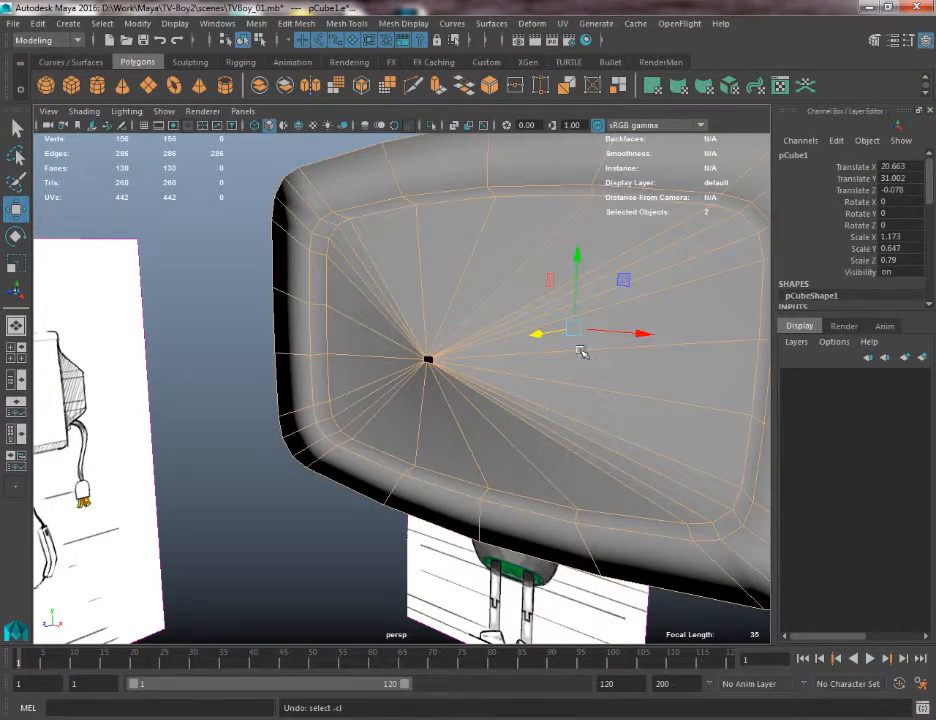
key("ctrl+z")
key("ctrl+z")
key("ctrl+z")
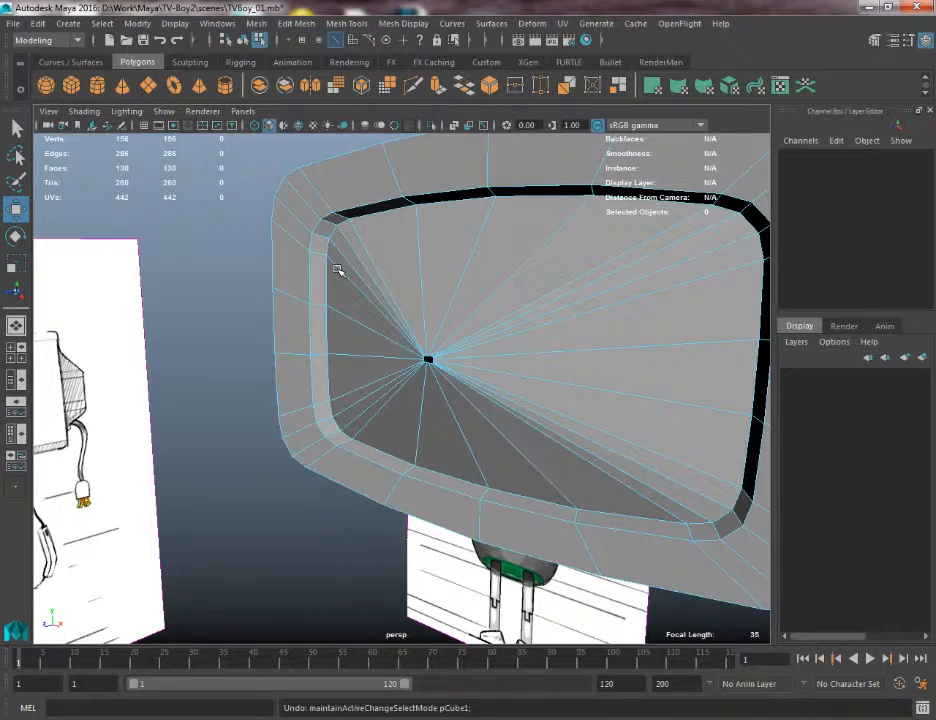
Switch to face selection and delete the ring of triangular faces converging in the screen opening
left_click_drag(565, 336, 572, 329, "alt")
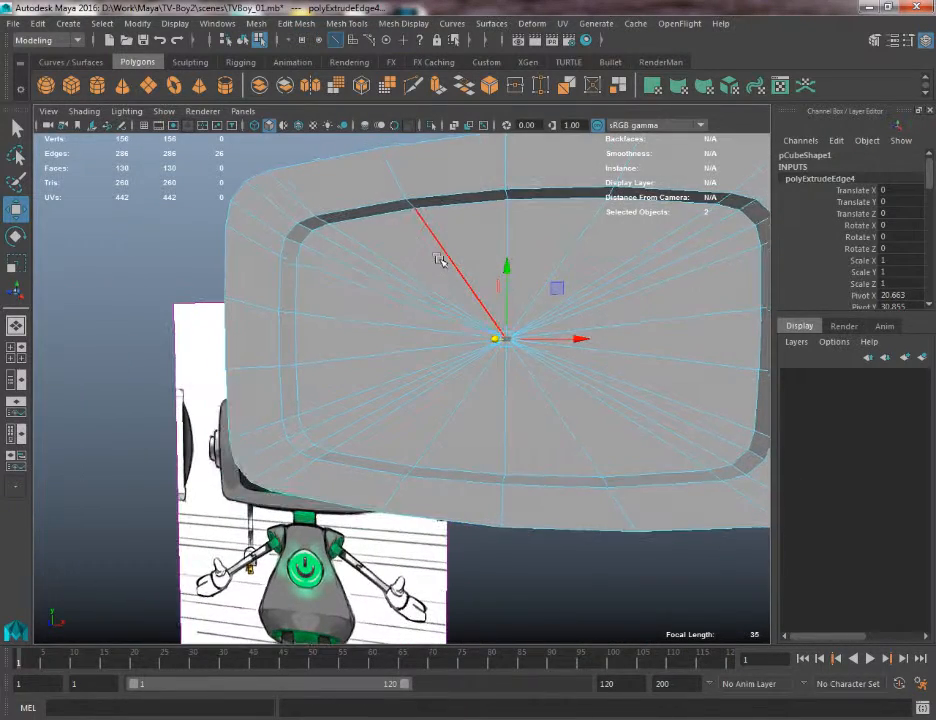
middle_click_drag(602, 273, 554, 255, "alt")
right_click_drag(480, 240, 506, 275)
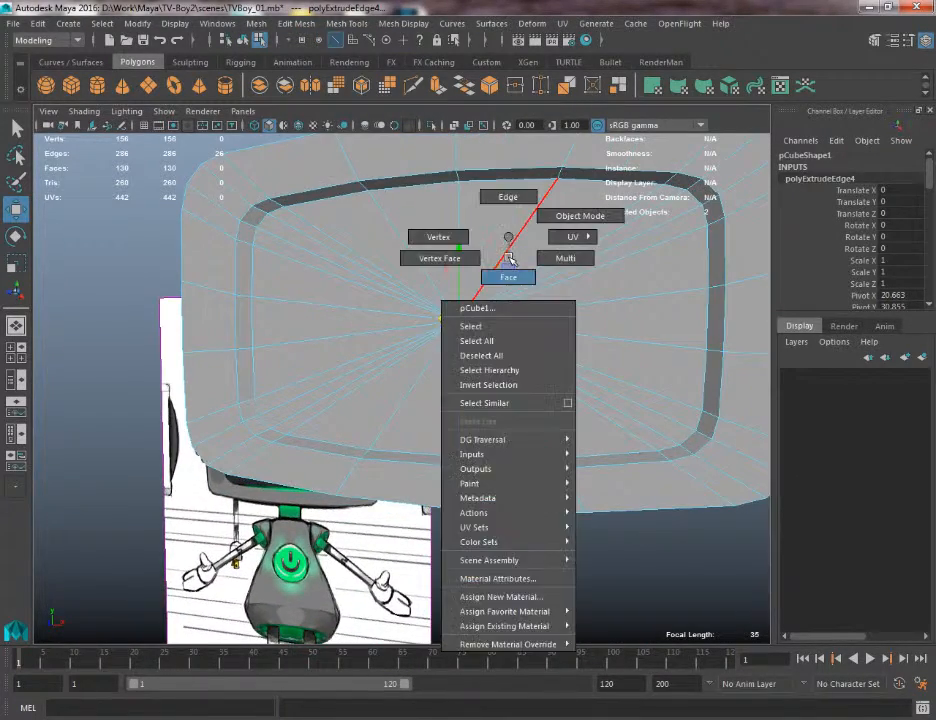
left_click(567, 234)
key("Delete")
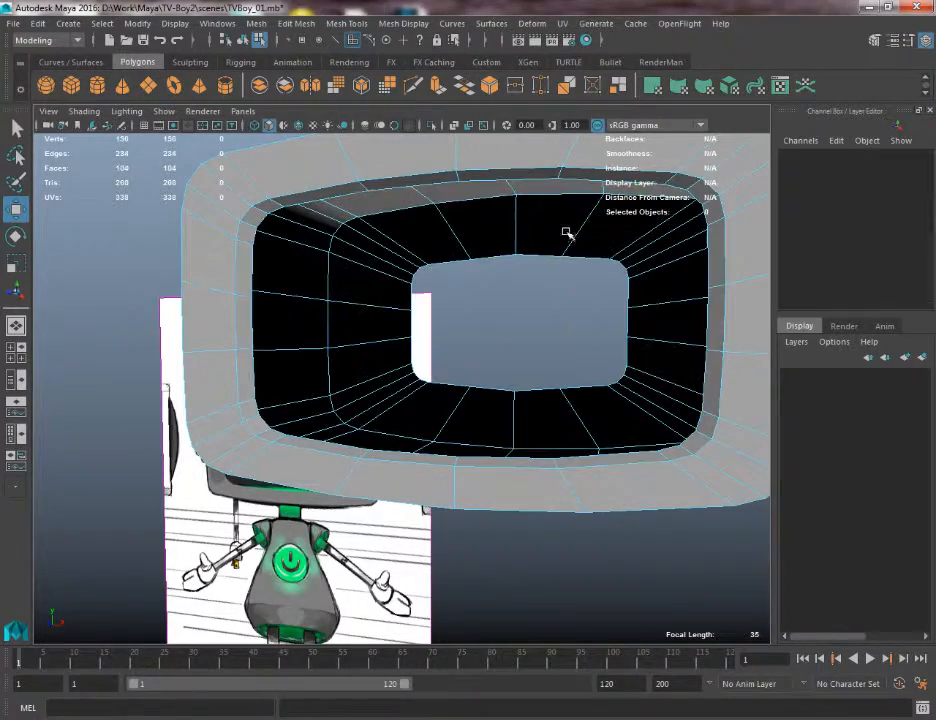
Examine the reopened head and the separate head version with a grid-meshed screen panel from several angles
left_click_drag(514, 273, 198, 152, "alt")
left_click_drag(263, 204, 160, 104, "alt")
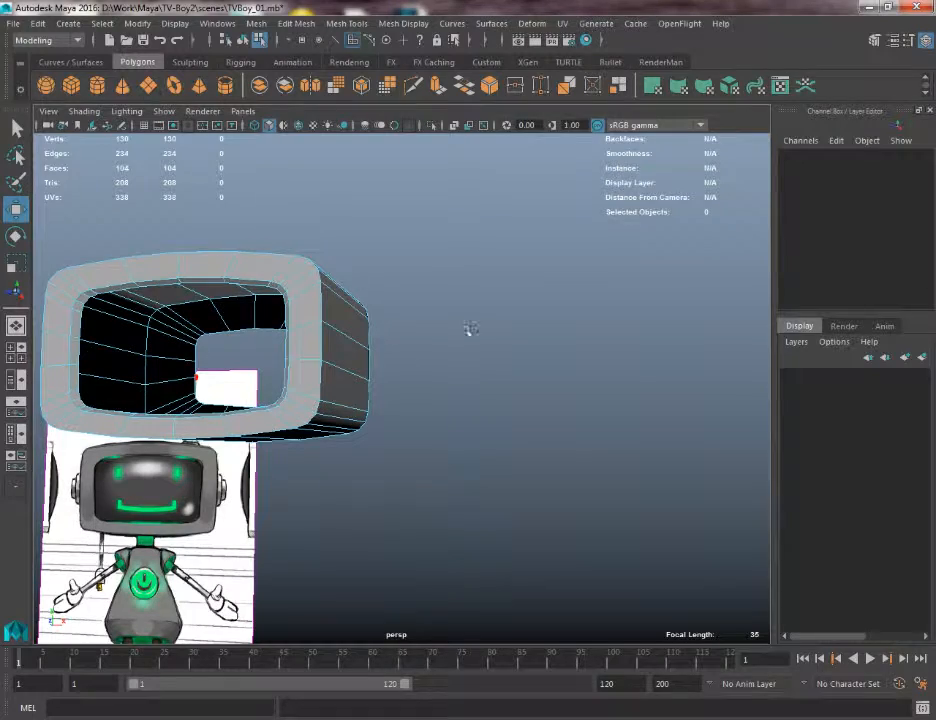
key("space")
left_click_drag(470, 330, 464, 373)
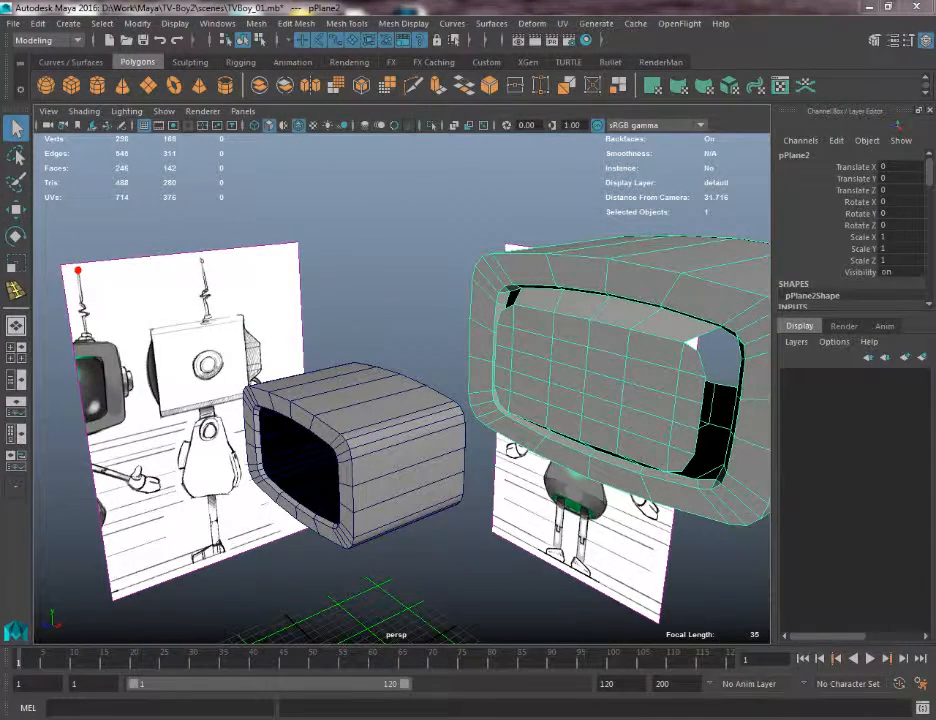
left_click_drag(601, 460, 652, 459, "alt")
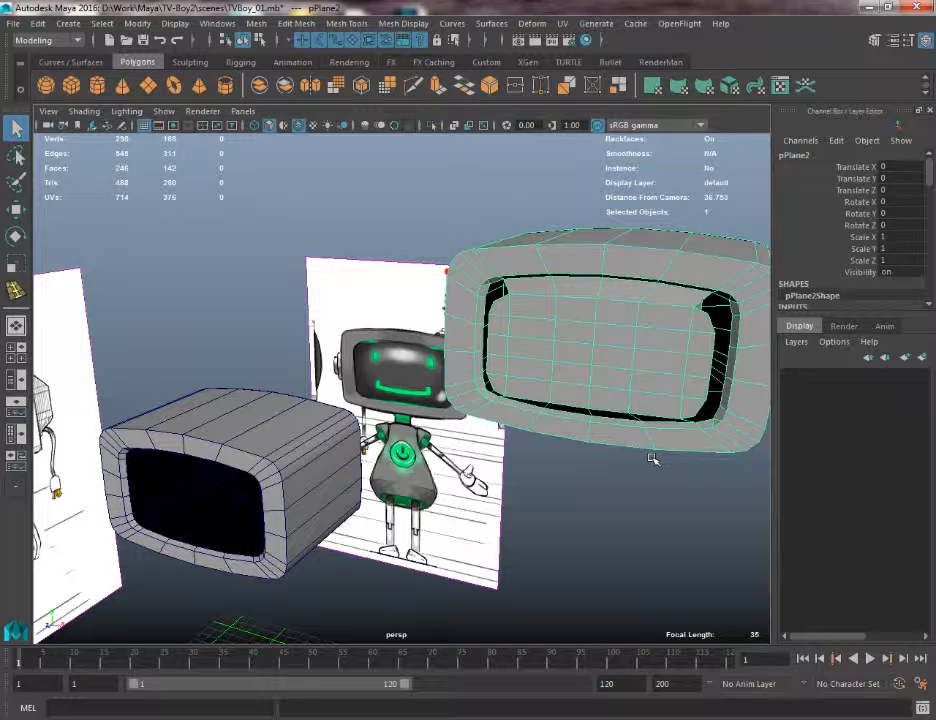
left_click_drag(522, 293, 570, 297, "alt")
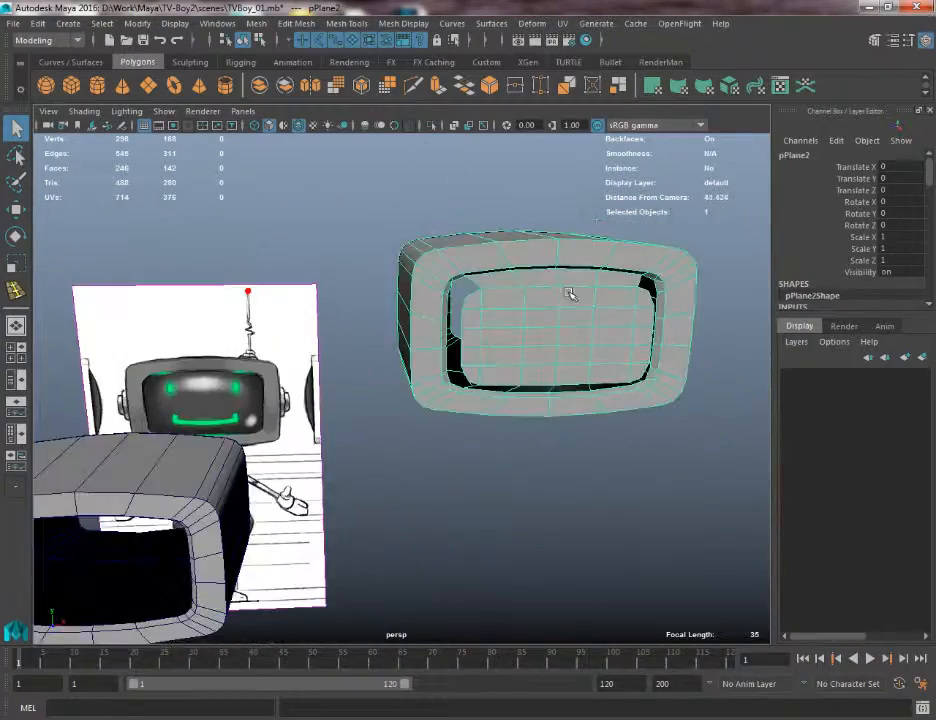
middle_click_drag(570, 297, 409, 351, "alt")
scroll(390, 346, "up", 5)
left_click_drag(385, 346, 325, 241, "alt")
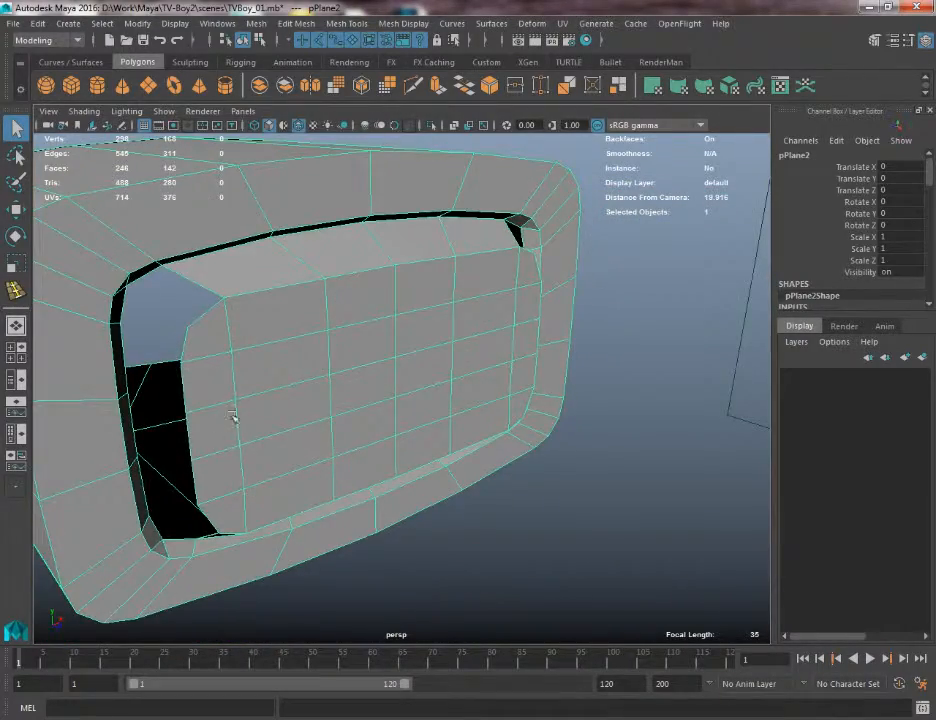
left_click_drag(232, 418, 210, 425, "alt")
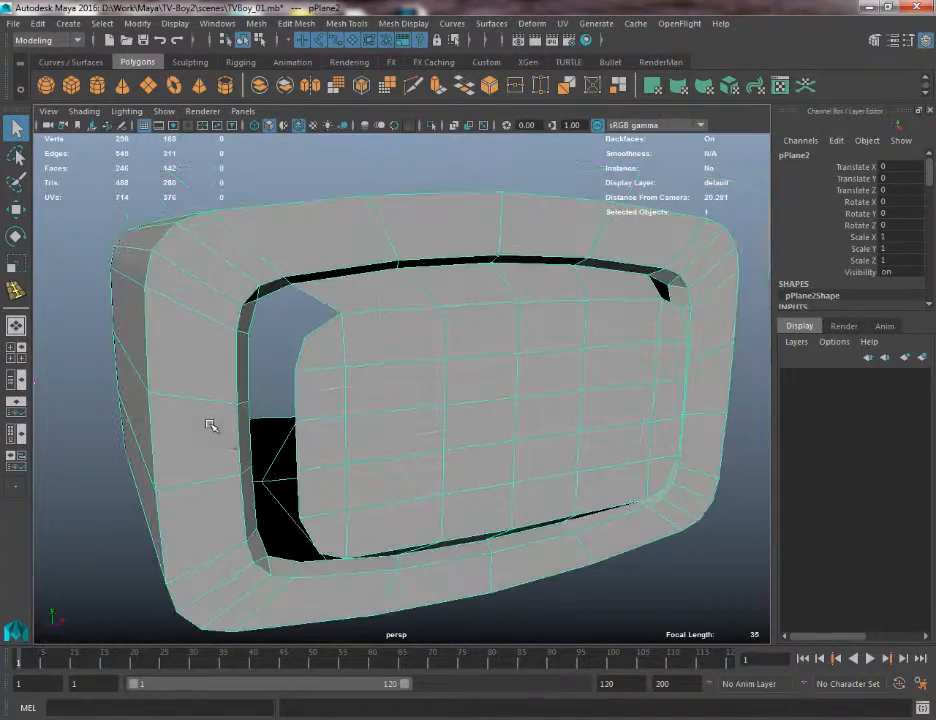
Duplicate the head in front of the reference drawing and move the copy to X 47.387, Y 41.886
scroll(450, 390, "down", 5)
left_click_drag(435, 366, 468, 362, "alt")
scroll(476, 355, "down", 2)
left_click(176, 484)
key("ctrl+d")
key("w")
scroll(176, 484, "down", 5)
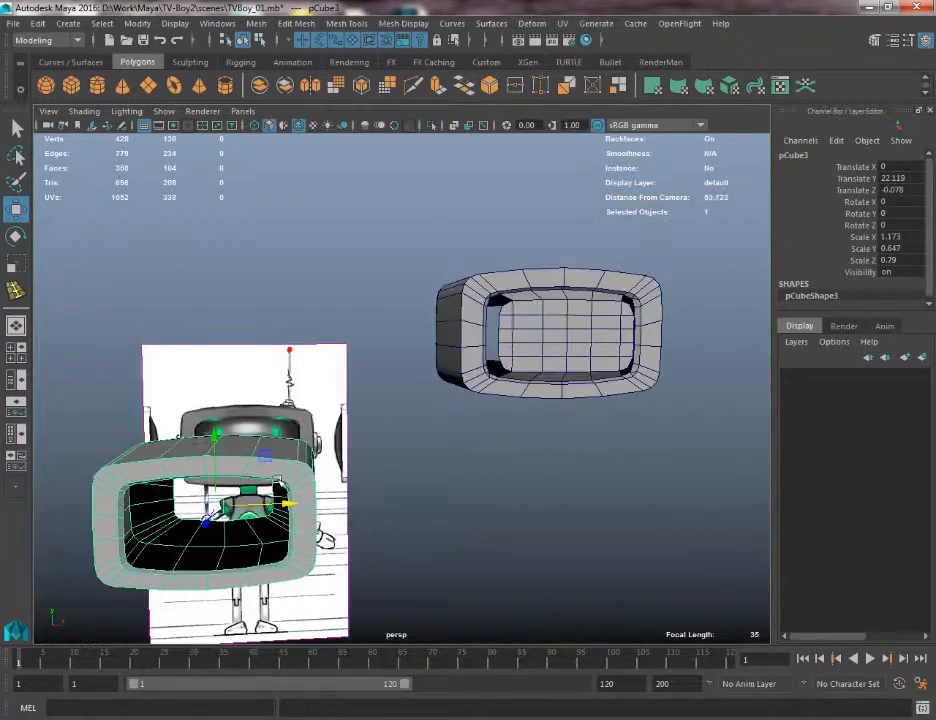
left_click_drag(265, 455, 840, 212)
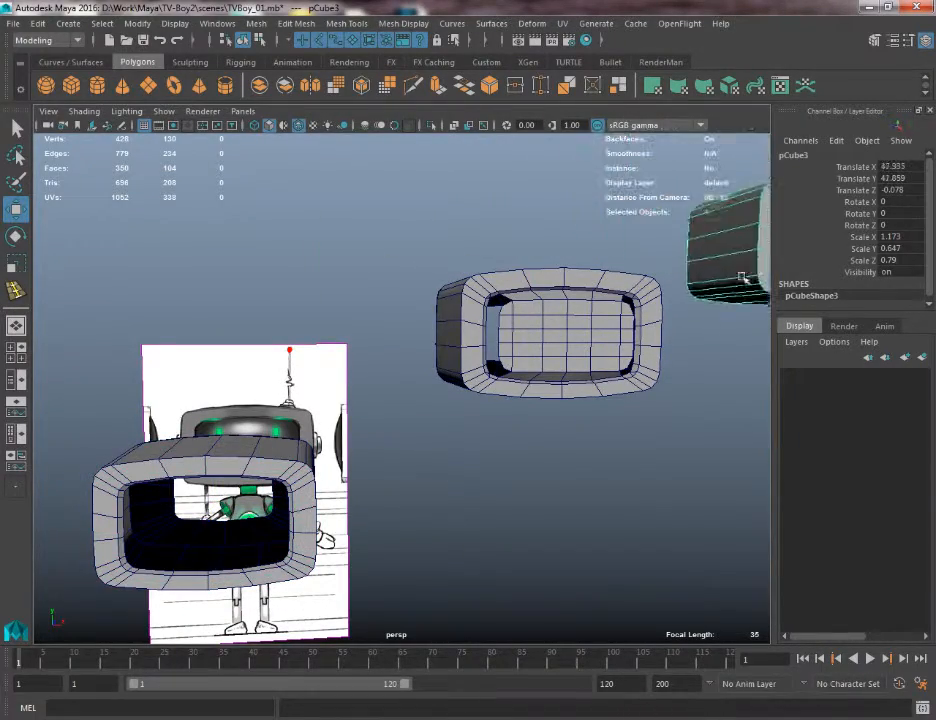
Select the full edge loop along the inner lip of the duplicated head's screen opening
middle_click_drag(840, 212, 376, 329, "alt")
scroll(376, 329, "up", 4)
middle_click_drag(588, 290, 545, 426, "alt")
key("q")
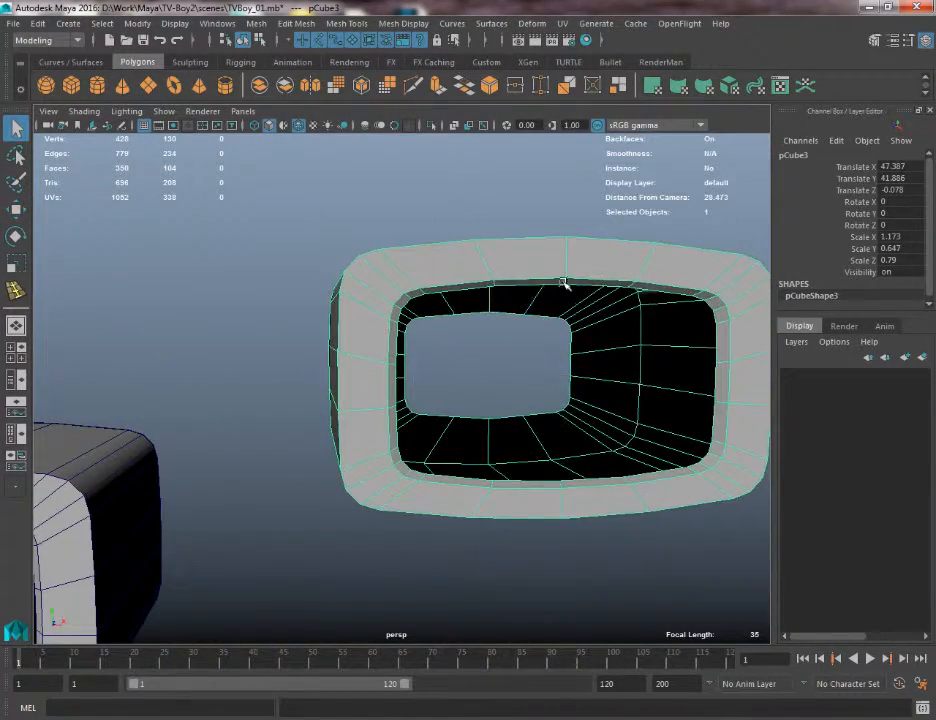
right_click_drag(564, 282, 566, 232)
left_click(547, 284)
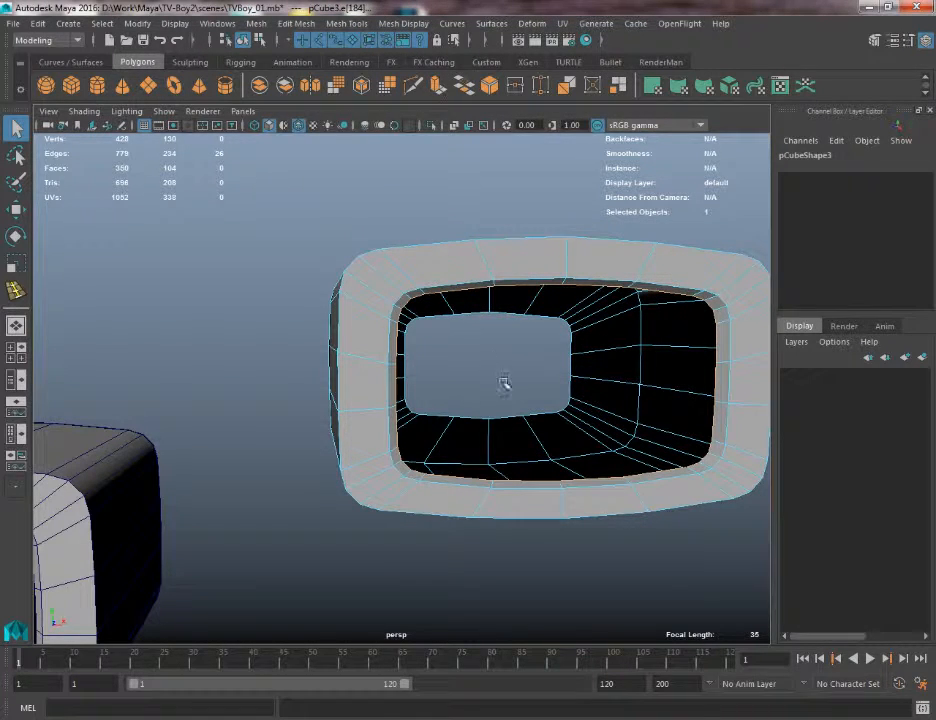
Extrude the selected lip edges and scale them inward, leaving a small rounded hole at the screen's centre
key("ctrl+e")
left_click_drag(561, 385, 372, 426)
key("ctrl+z")
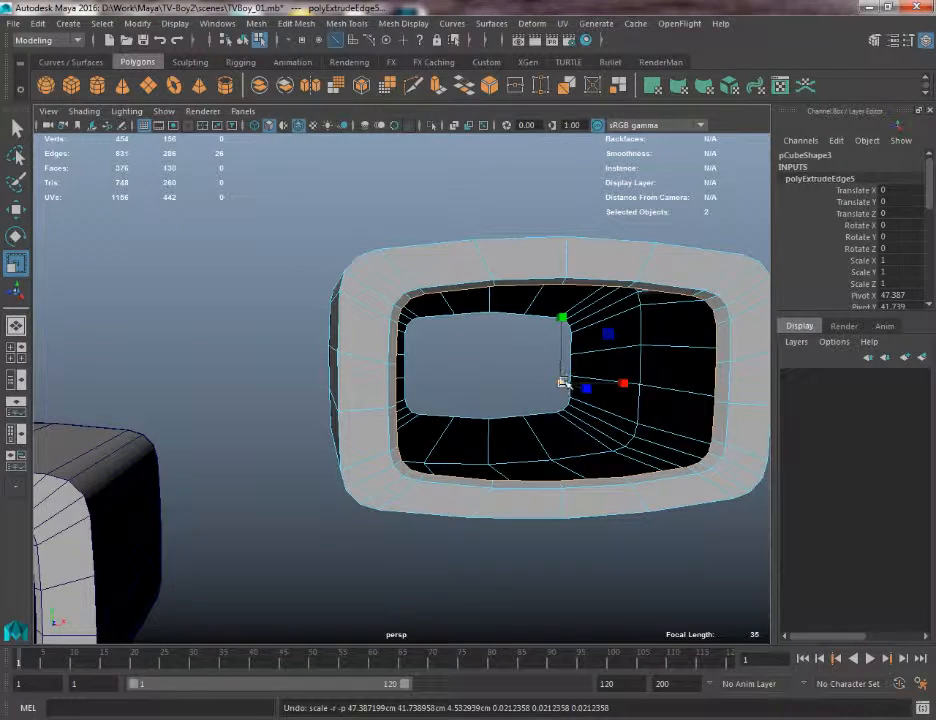
left_click_drag(561, 385, 405, 427)
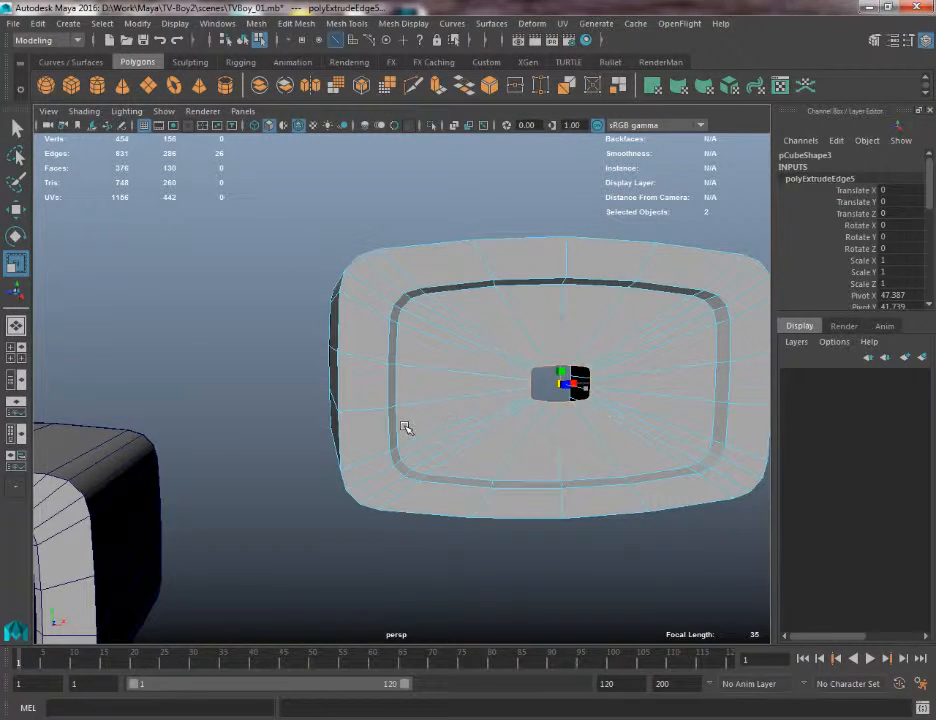
Select the ring of radial edges on the new screen surface and connect them with an additional edge loop
left_click(458, 354)
double_click(450, 375, "shift")
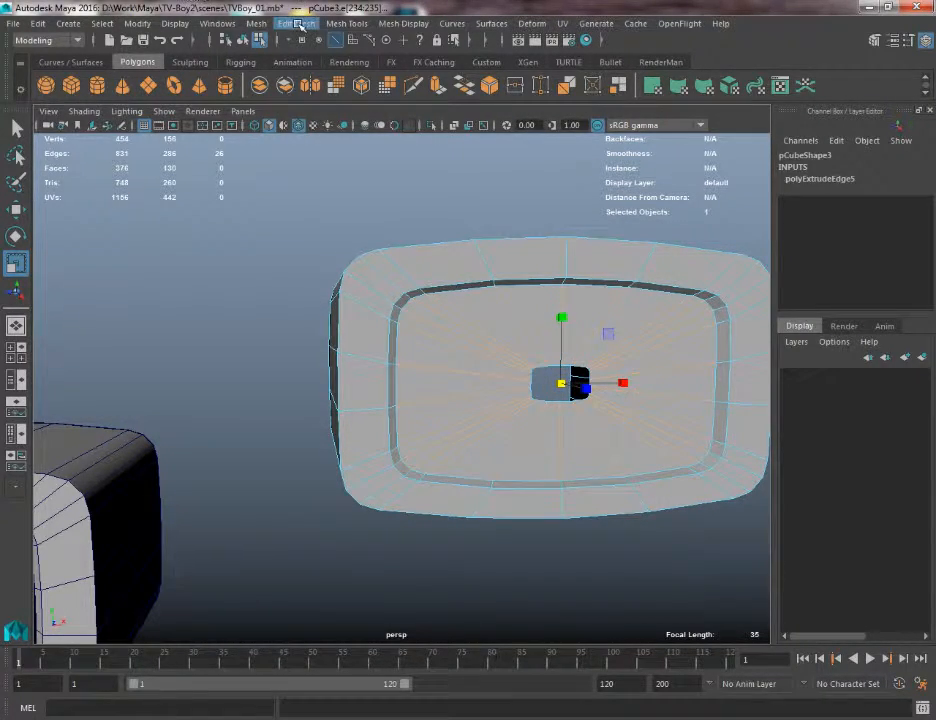
left_click(298, 23)
left_click(325, 123)
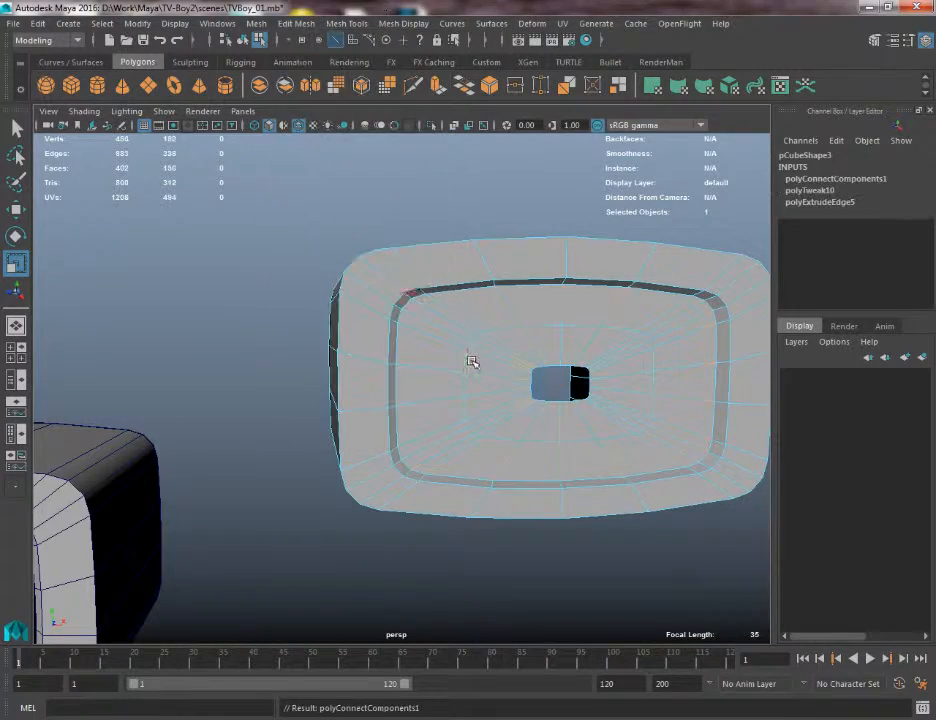
Select the connected edge loop on the duplicated head's screen surface and move it forward so the screen bulges outward
double_click(514, 328)
key("f")
left_click_drag(512, 388, 366, 349, "alt")
key("w")
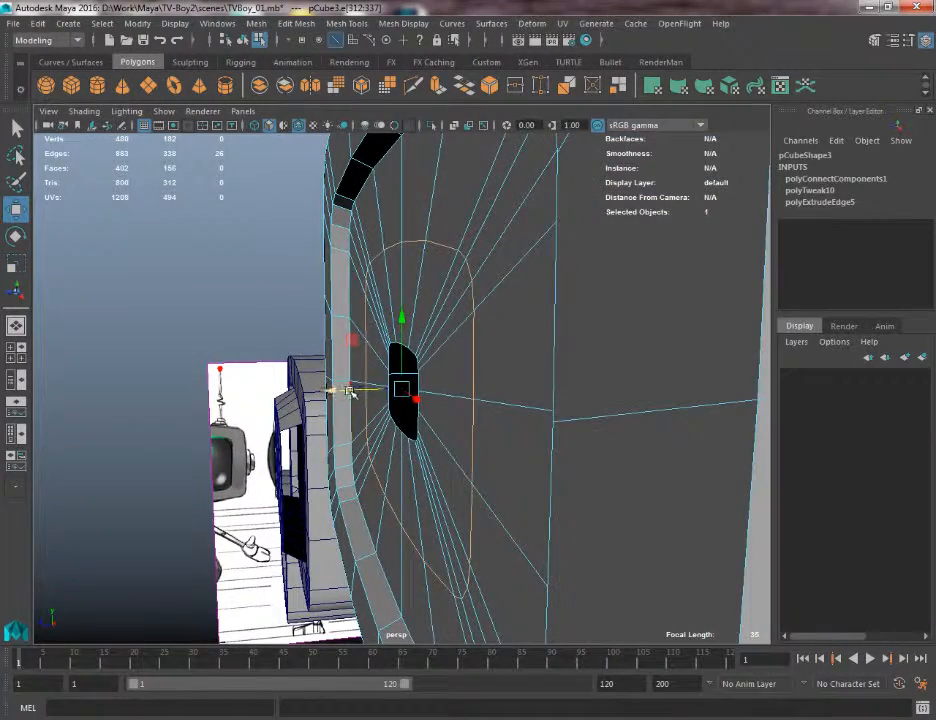
left_click_drag(348, 392, 288, 408)
key("q")
key("w")
Connect the outer ring of radial screen edges with another edge loop and scale that loop outward slightly
left_click(486, 228)
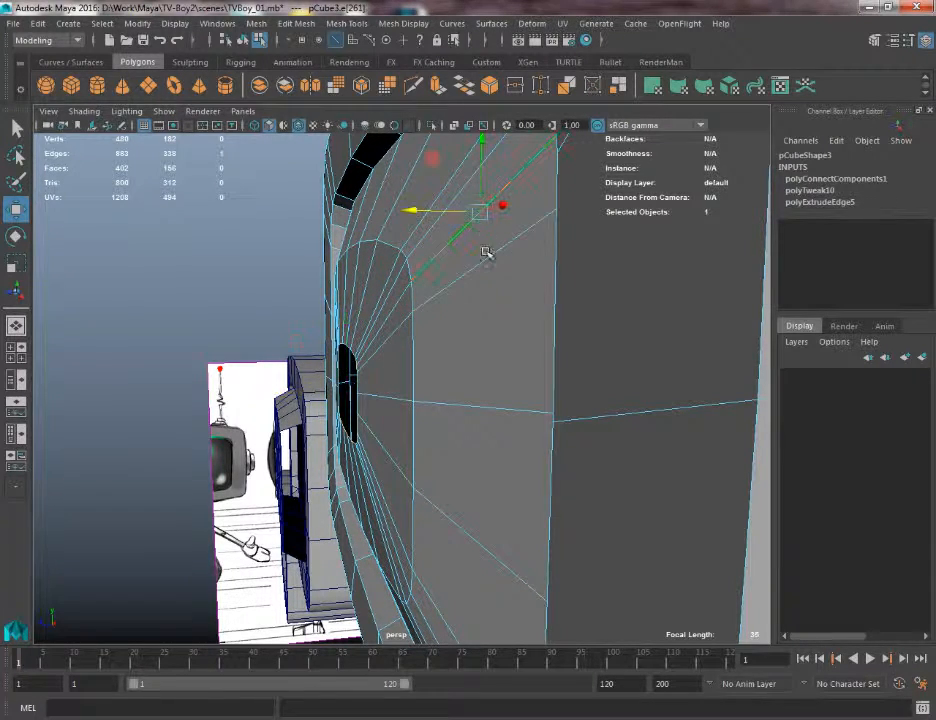
double_click(487, 253, "shift")
key("g")
double_click(484, 235)
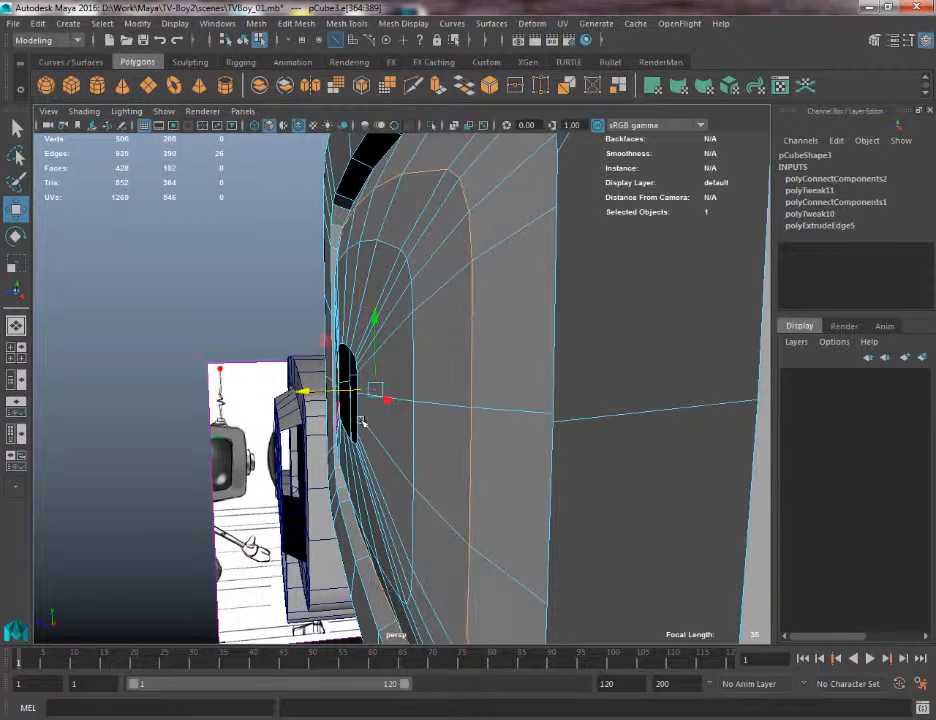
key("r")
left_click_drag(386, 397, 399, 411)
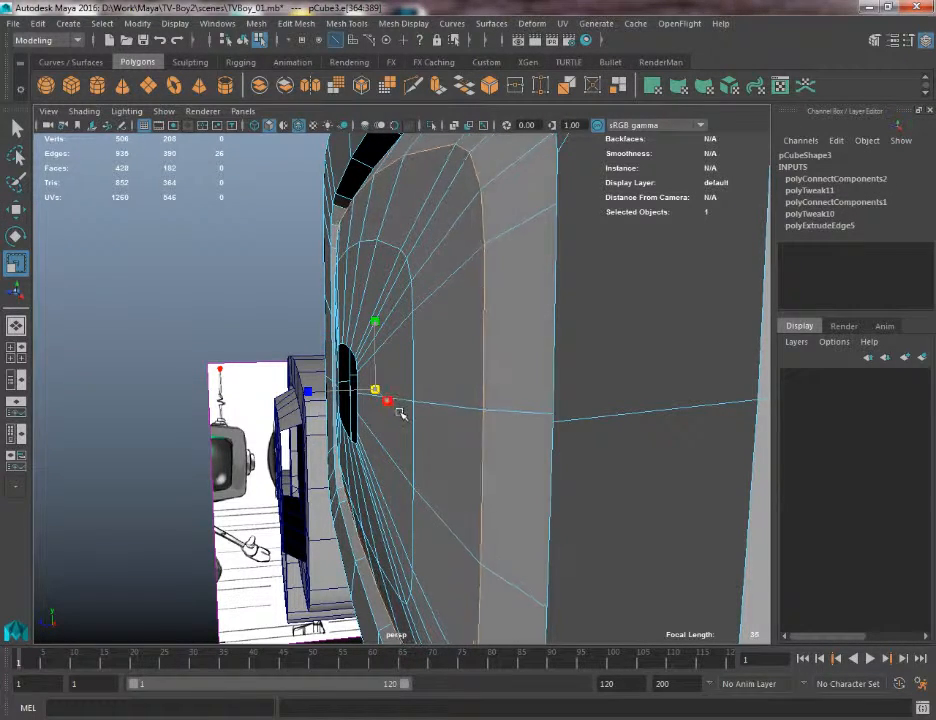
Select the ring of radial edges between the two screen loops and connect them with a third edge loop
left_click(443, 172)
left_click(448, 219, "shift")
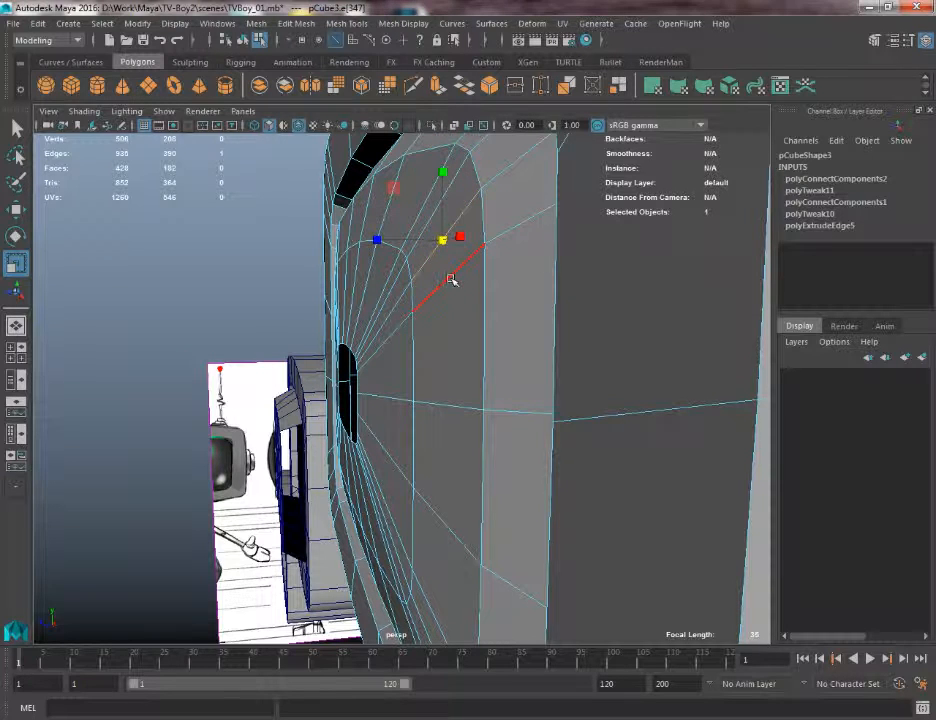
double_click(451, 280)
key("g")
Scale the innermost connected loop inward, and adjust the depth of it and the middle loop to round the screen
double_click(441, 261)
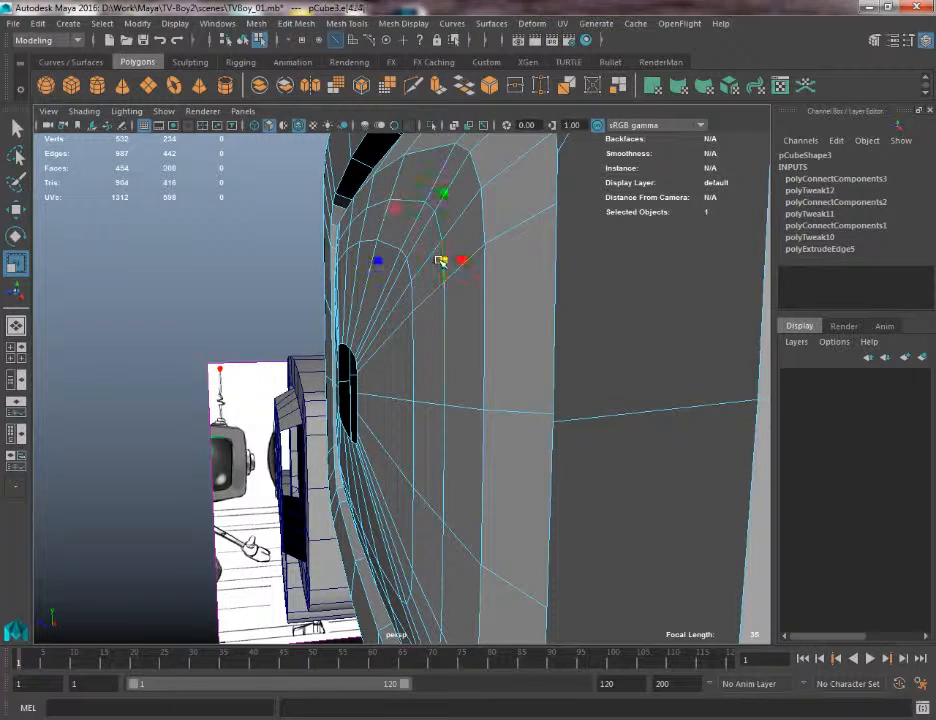
left_click_drag(359, 391, 323, 402)
key("w")
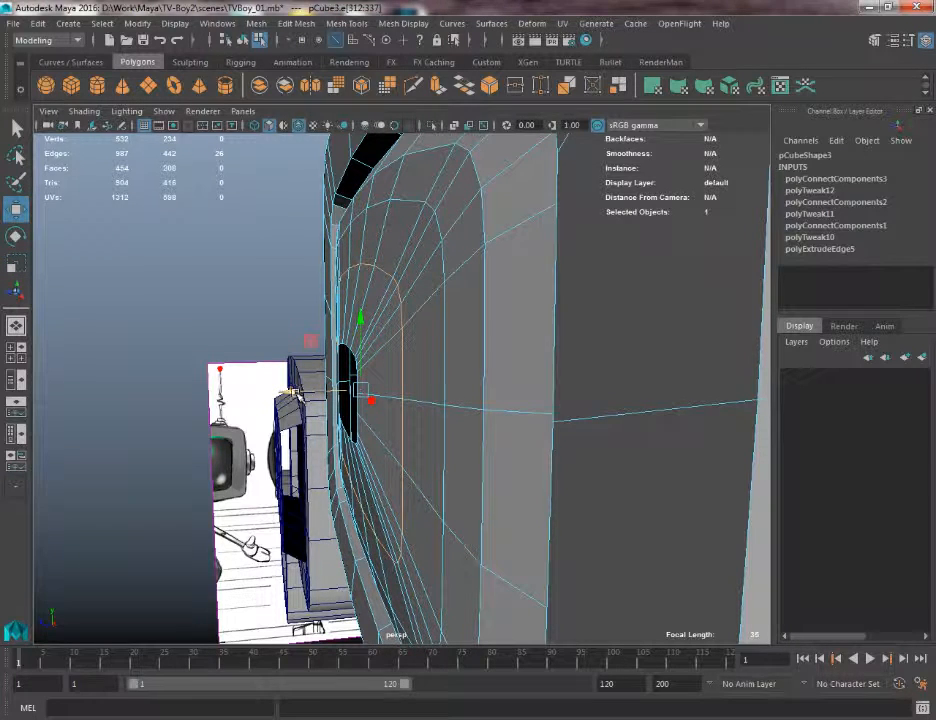
double_click(433, 252)
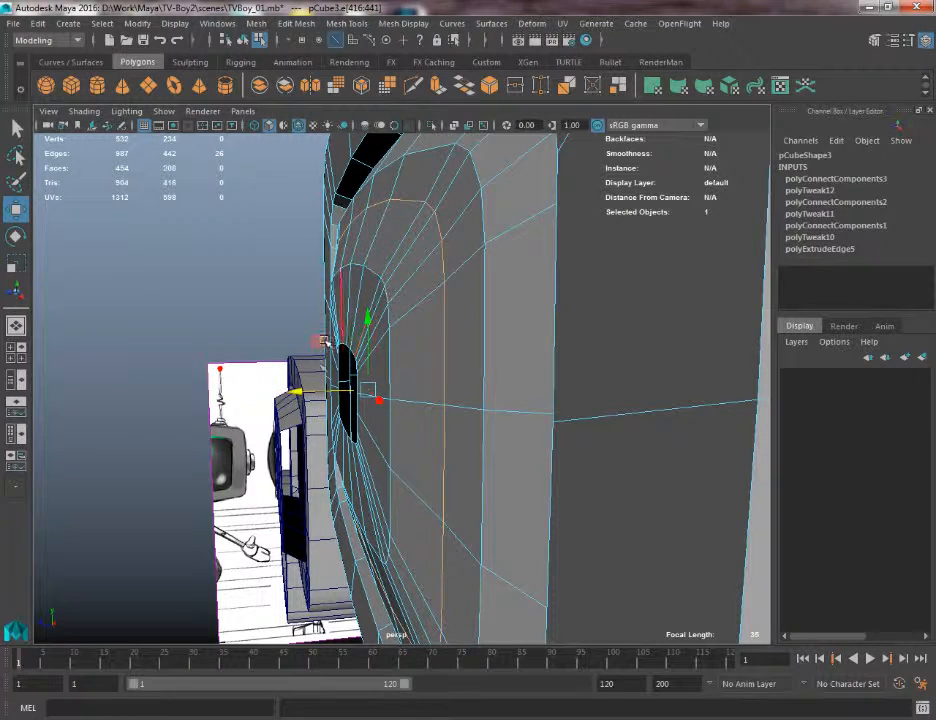
left_click_drag(303, 392, 360, 330)
Examine the head with the gridded screen panel, checking how the panel sits in front of its opening
scroll(460, 333, "down", 5)
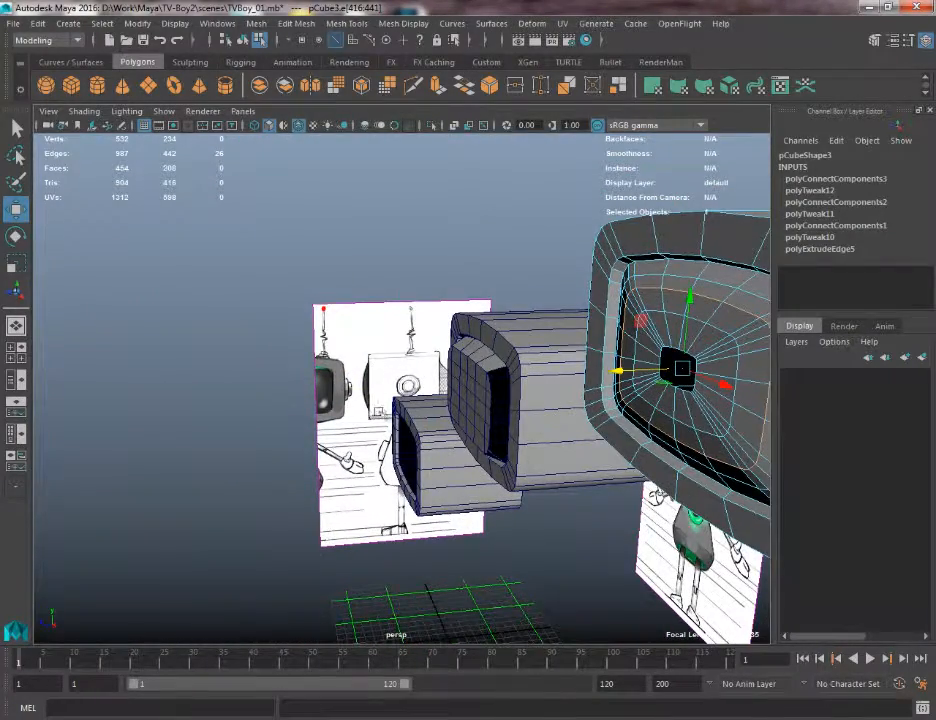
middle_click_drag(400, 411, 398, 368, "alt")
left_click_drag(325, 366, 407, 376, "alt")
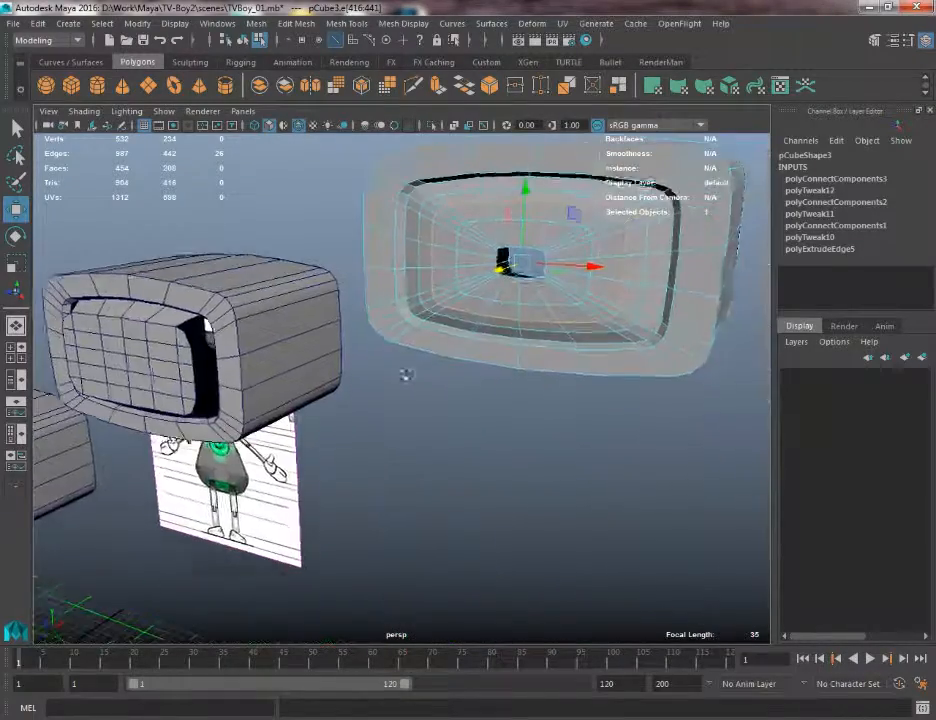
middle_click_drag(407, 376, 560, 385, "alt")
scroll(233, 280, "up", 5)
left_click(233, 280)
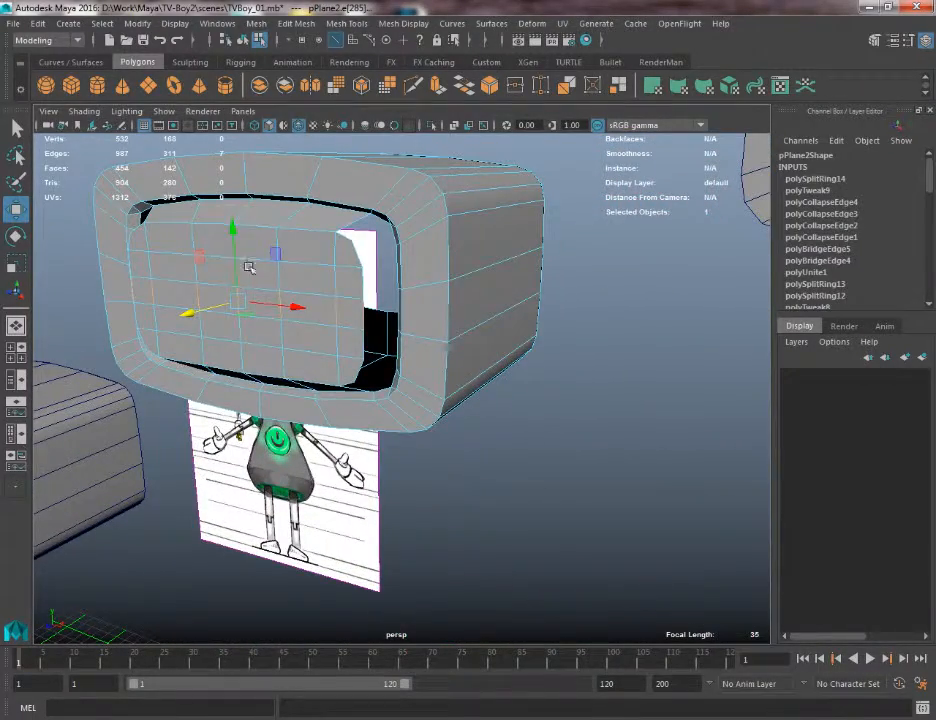
right_click_drag(248, 266, 299, 242)
left_click(299, 242)
left_click_drag(299, 242, 318, 325, "alt")
scroll(391, 420, "up", 4)
mouse_move(391, 420)
left_mouse_down("alt")
mouse_move(445, 412)
mouse_move(375, 430)
mouse_move(406, 430)
left_mouse_up("alt")
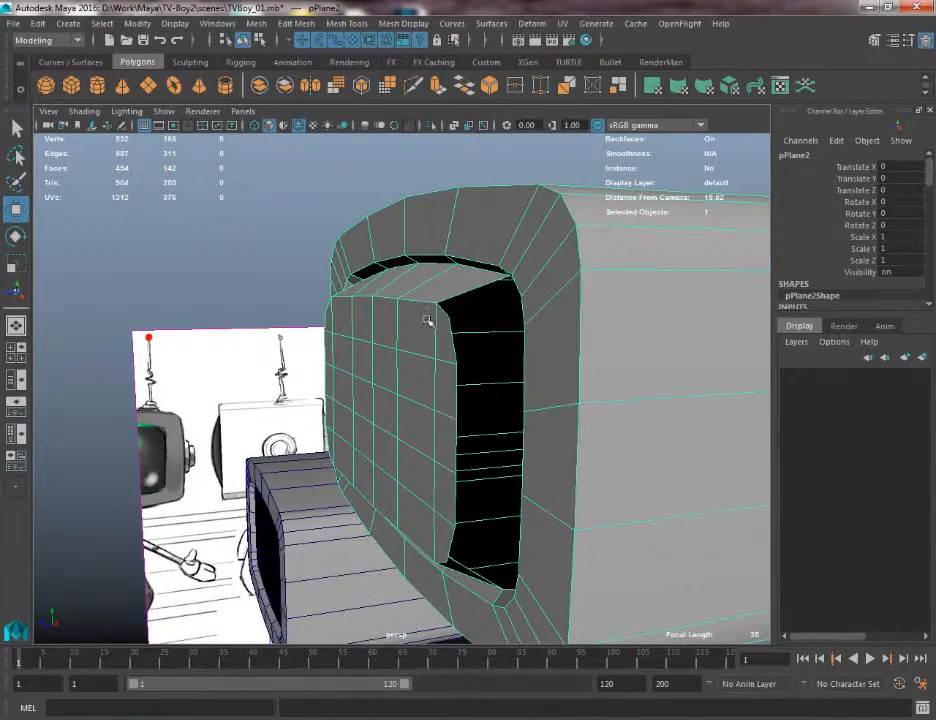
left_click_drag(427, 320, 455, 327, "alt")
left_click_drag(425, 428, 520, 400, "alt")
scroll(441, 263, "down", 5)
Select all the faces of the duplicated head's screen surface inside the lip and delete them
middle_click_drag(690, 268, 420, 313, "alt")
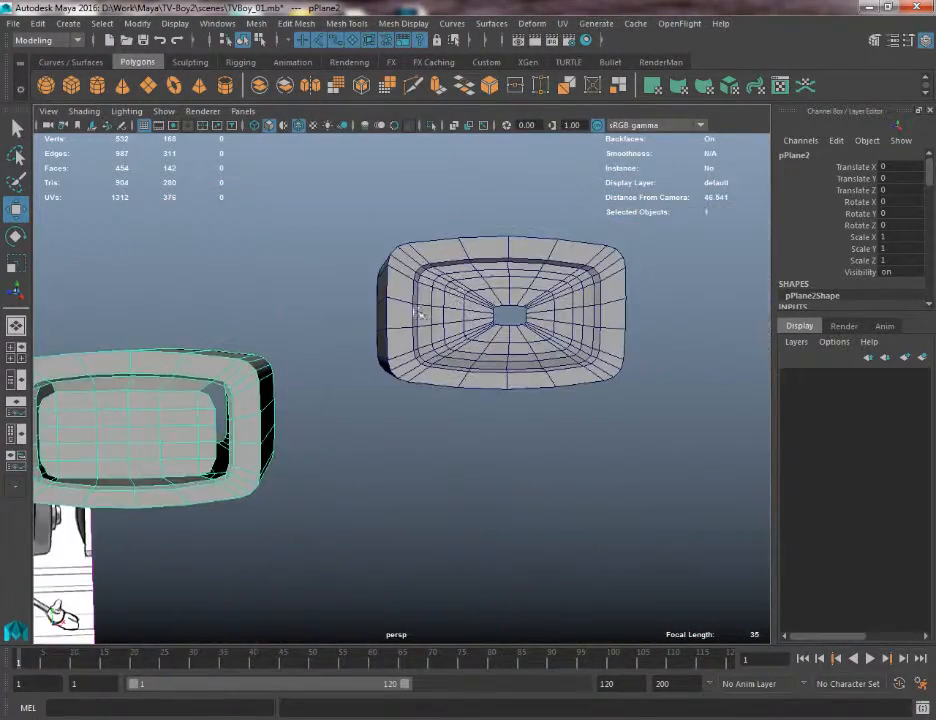
left_click(457, 288)
right_click_drag(499, 286, 478, 320)
double_click(496, 264)
left_click(504, 297)
key("q")
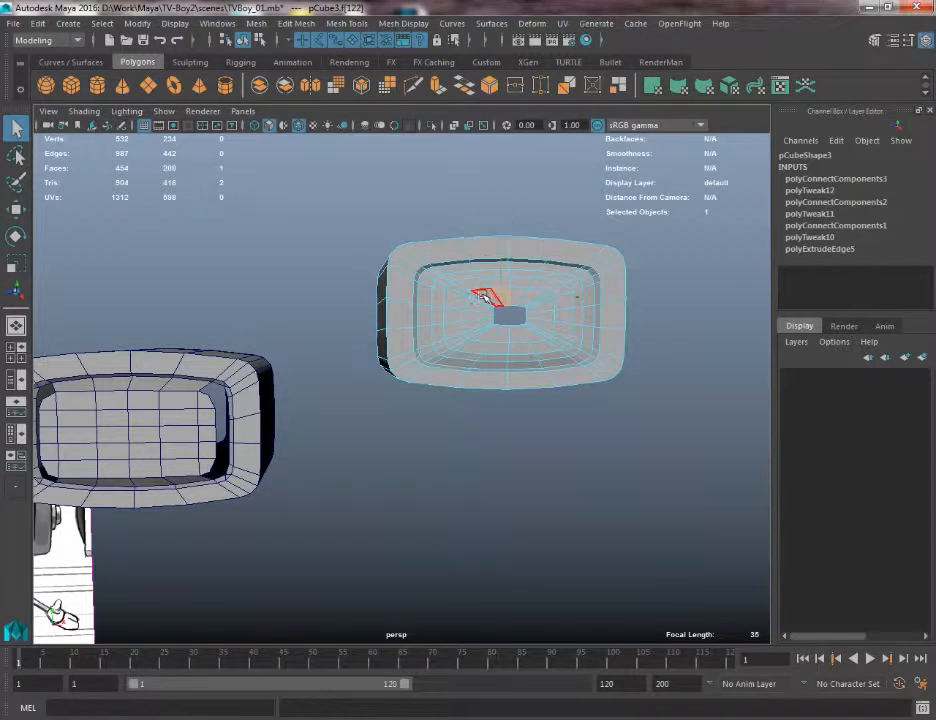
left_click(496, 298)
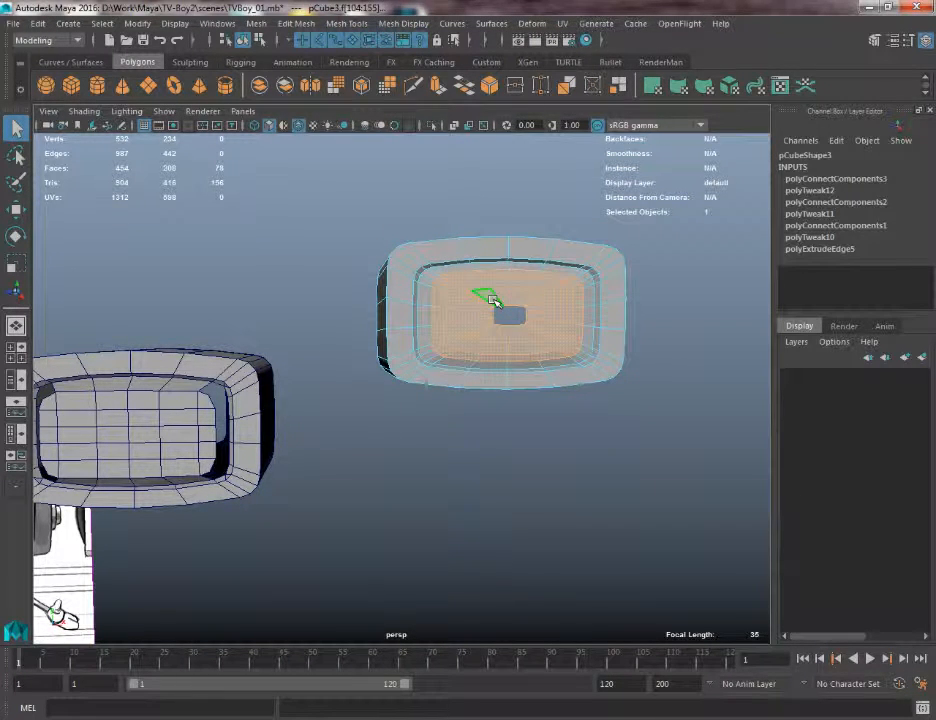
key("Delete")
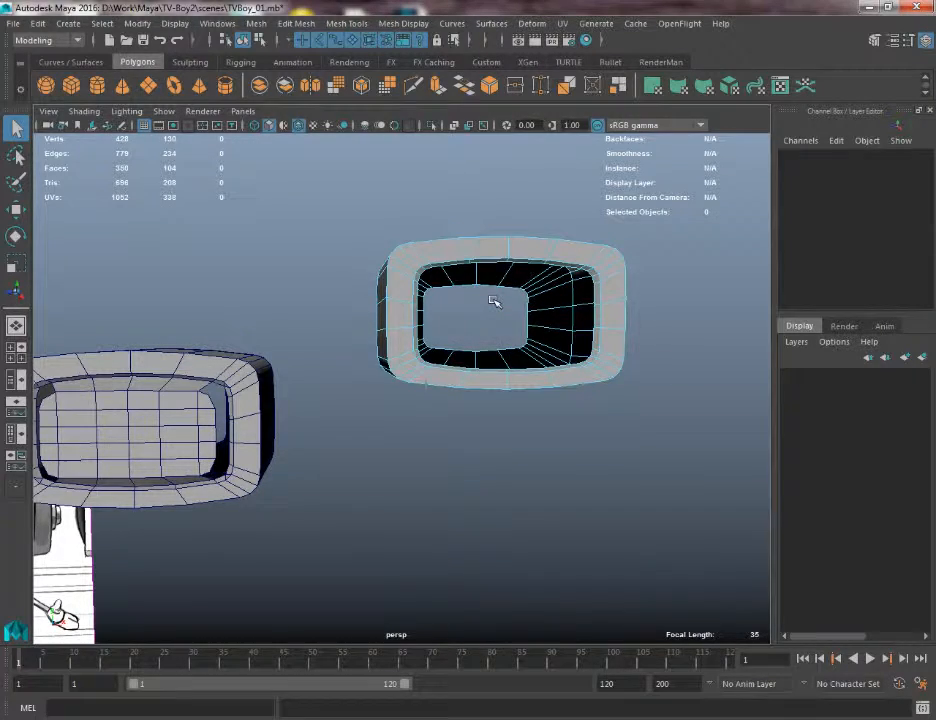
Select the duplicated head as an object and move it beside the gridded-screen head, to X 41.12, Y 35.155
right_click_drag(495, 253, 545, 236)
left_click(500, 281)
key("w")
left_click_drag(490, 316, 399, 418)
scroll(431, 357, "down", 2)
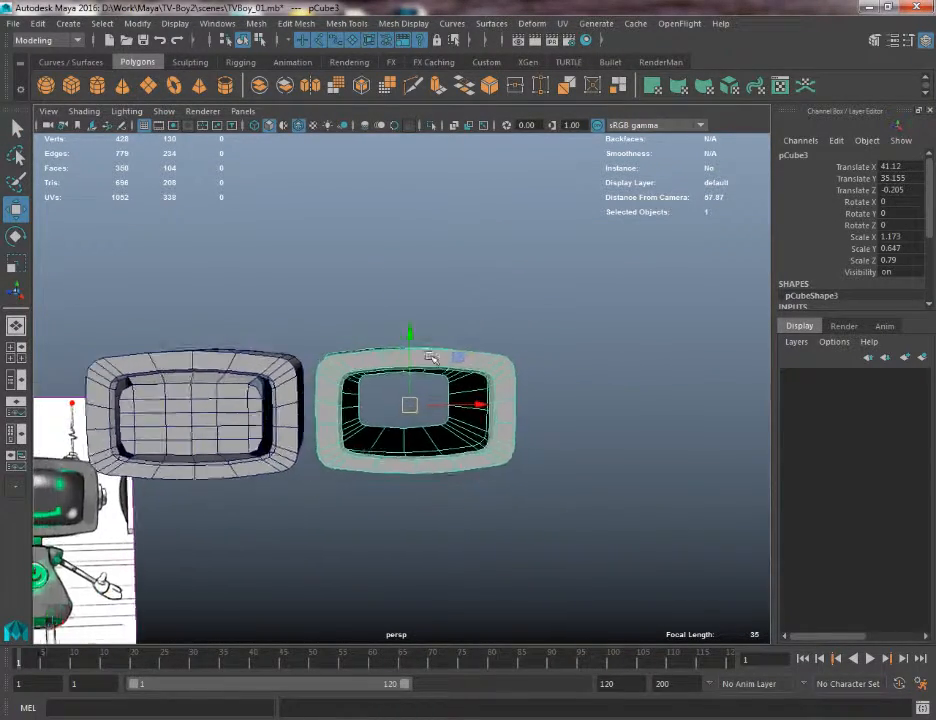
Compare the inner lip and corner edge layout of the duplicated head with those of the gridded-screen head
middle_click_drag(431, 357, 533, 320, "alt")
scroll(407, 464, "up", 4)
middle_click_drag(407, 464, 790, 262, "alt")
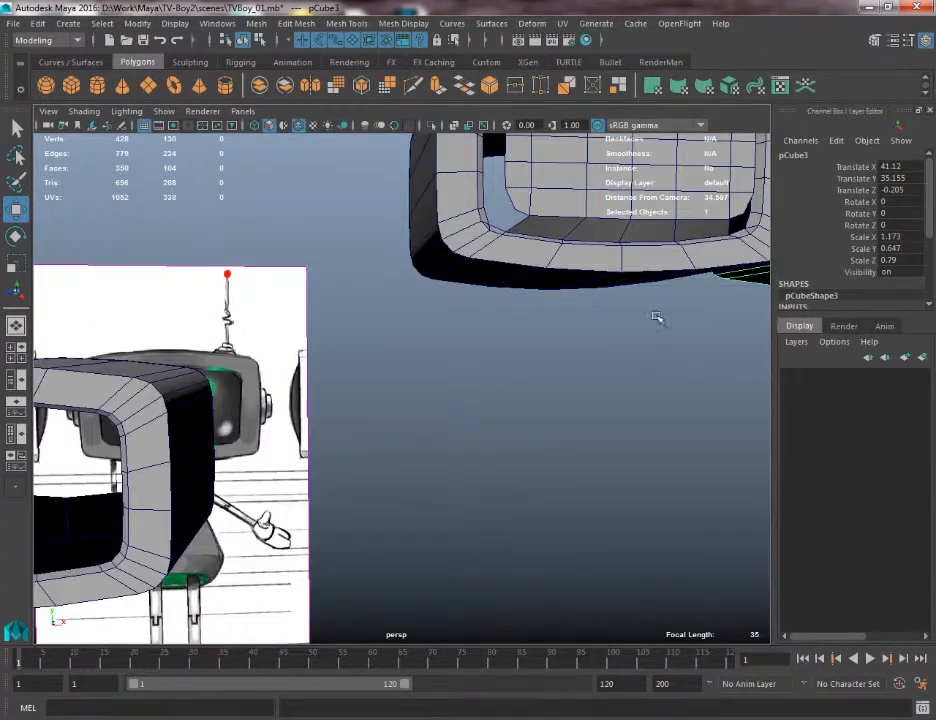
scroll(656, 318, "down", 2)
middle_click_drag(656, 318, 439, 468, "alt")
scroll(606, 457, "up", 5)
middle_click_drag(606, 457, 397, 566, "alt")
left_click_drag(397, 566, 592, 407, "alt")
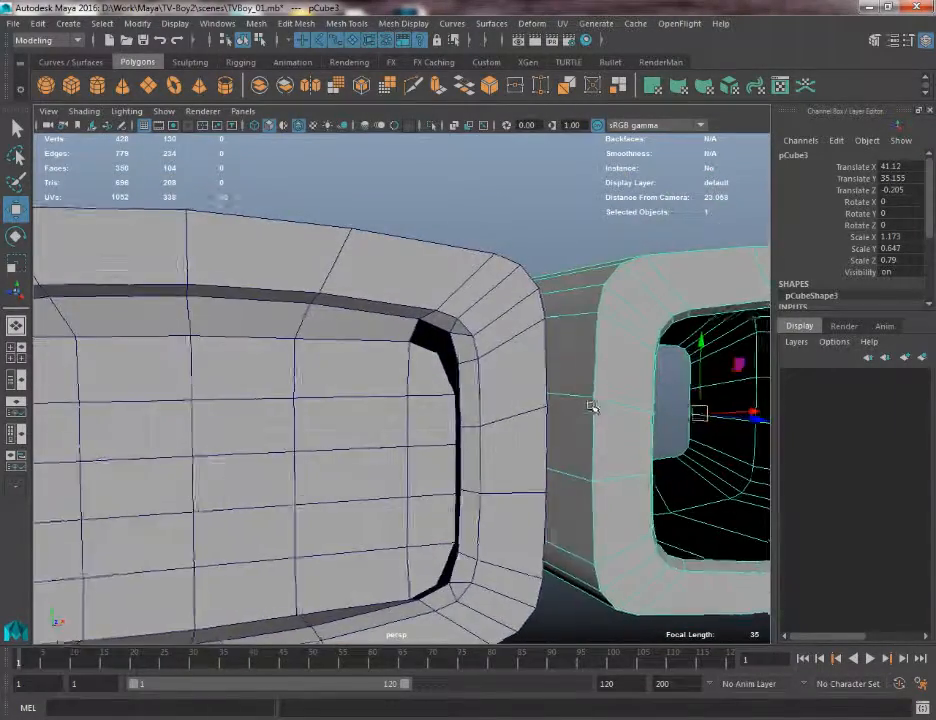
middle_click_drag(592, 407, 412, 334, "alt")
scroll(520, 347, "up", 1)
left_click_drag(505, 279, 262, 288, "alt")
scroll(500, 279, "up", 1)
middle_click_drag(360, 312, 255, 266, "alt")
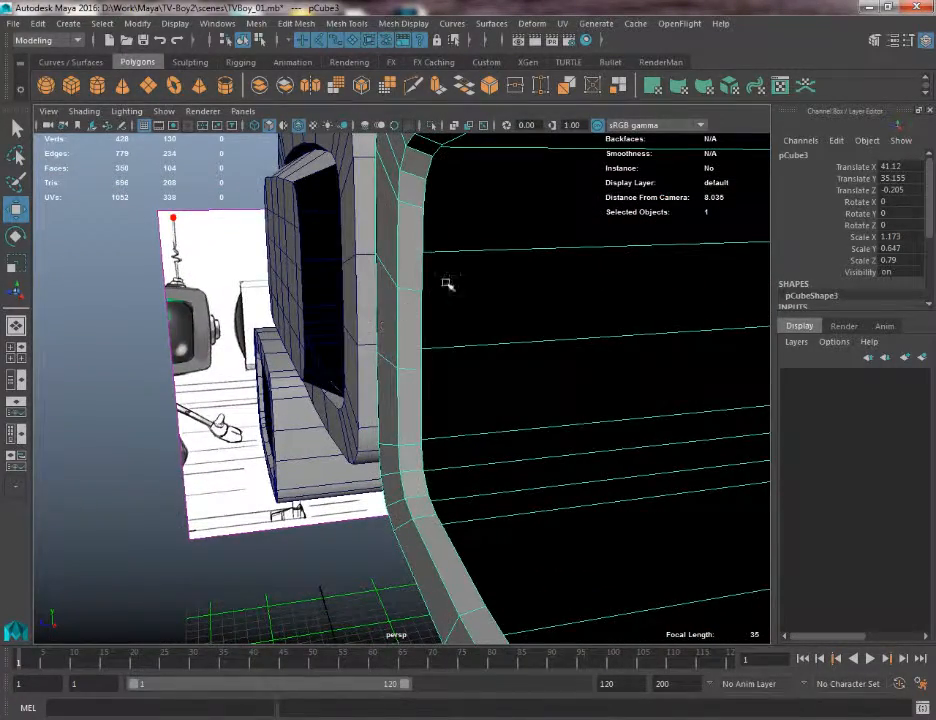
left_click_drag(399, 185, 380, 283, "alt")
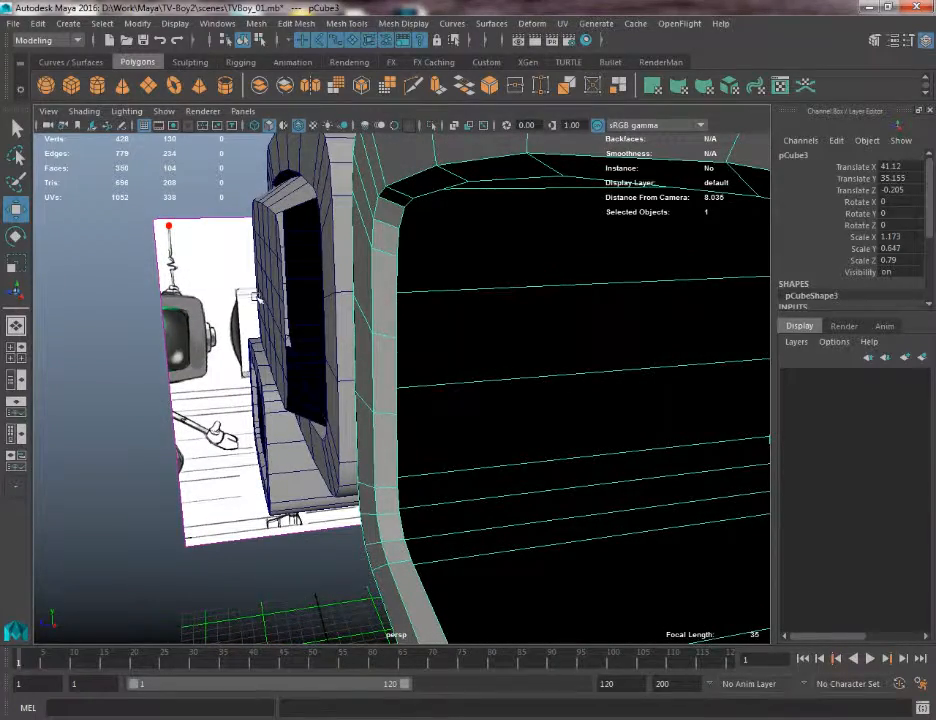
right_click_drag(422, 430, 363, 351, "alt")
left_click_drag(300, 345, 614, 359, "alt")
middle_click_drag(614, 359, 800, 392, "alt")
right_click_drag(425, 375, 482, 405, "alt")
left_click_drag(482, 405, 474, 305, "alt")
middle_click_drag(650, 315, 341, 361, "alt")
key("q")
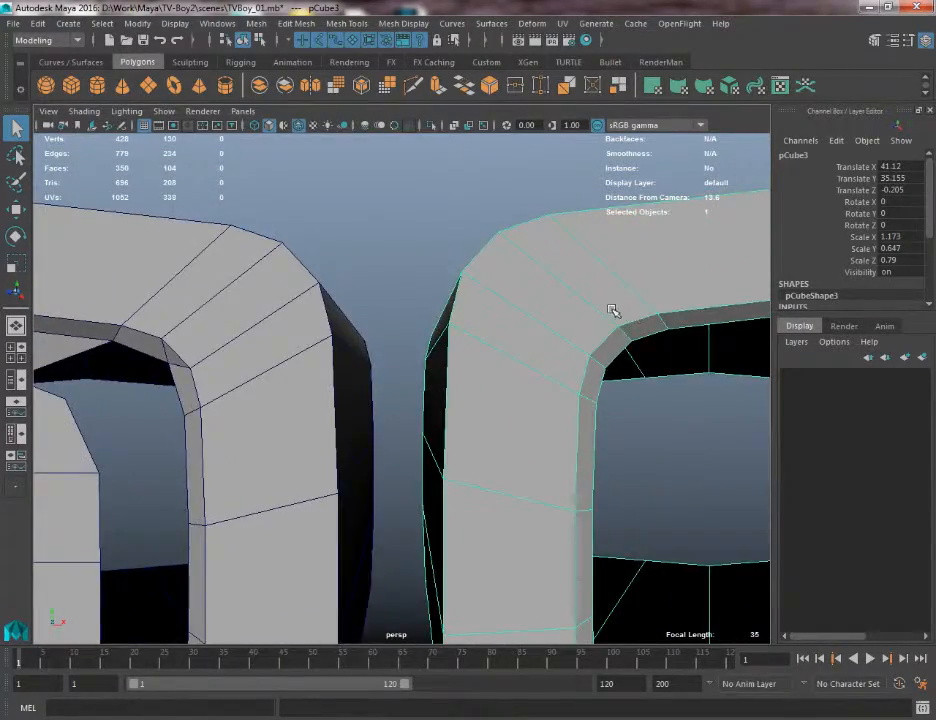
left_click_drag(612, 311, 443, 250, "alt")
left_click_drag(531, 238, 482, 210, "alt")
Pick the short inner-lip edge at a corner of the duplicated head's opening and inspect the matching edges at the other corners
right_click_drag(645, 333, 646, 317)
left_click(641, 348)
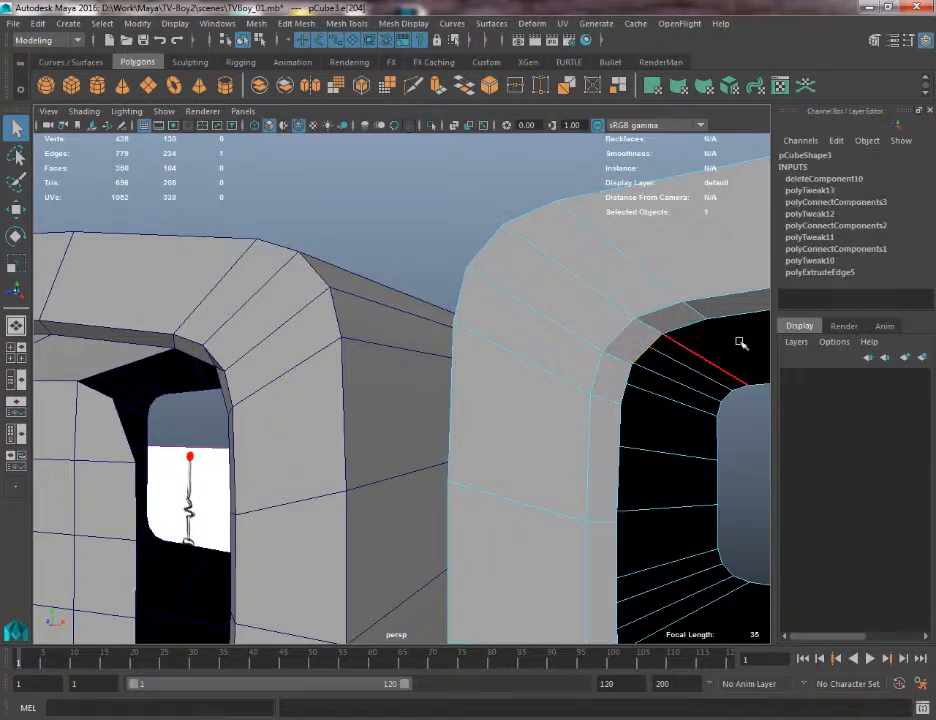
middle_click_drag(740, 341, 384, 316, "alt")
right_click_drag(384, 316, 367, 298, "alt")
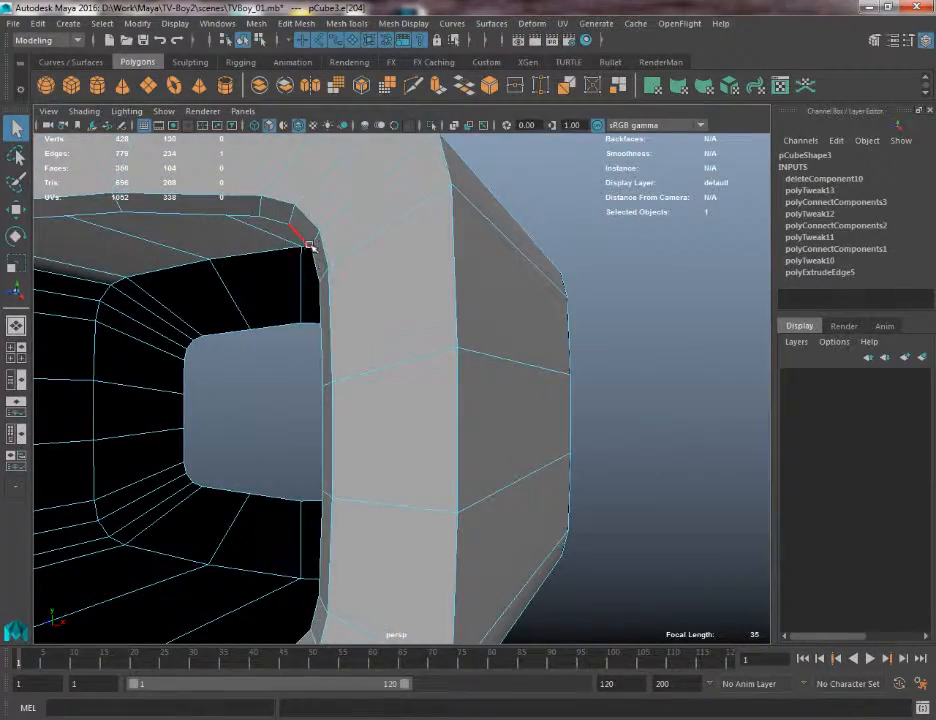
left_click_drag(363, 307, 529, 329, "alt")
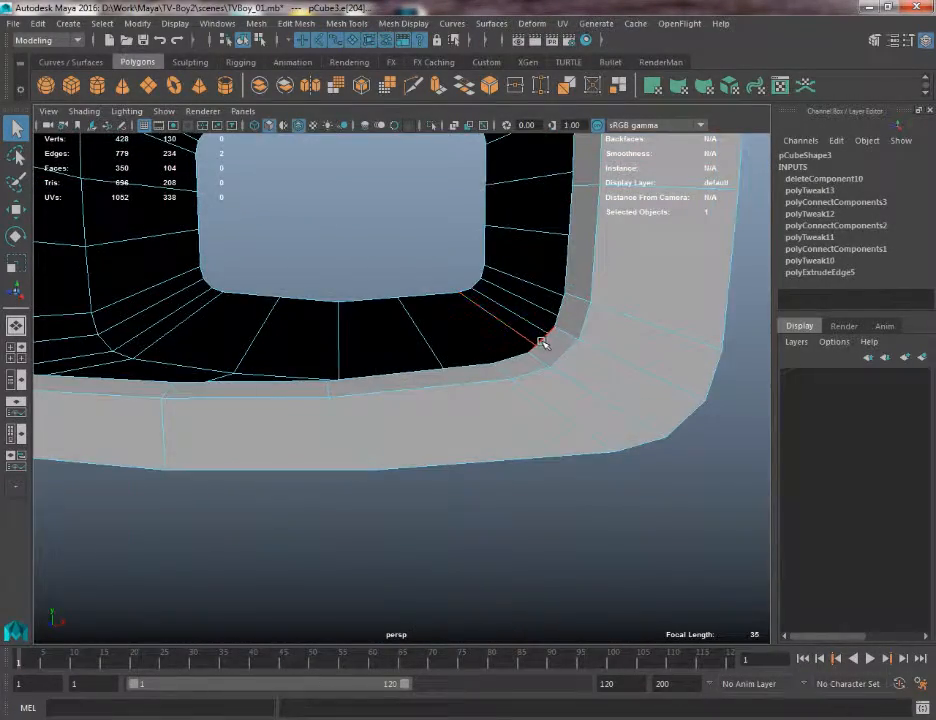
left_click_drag(252, 293, 392, 328, "alt")
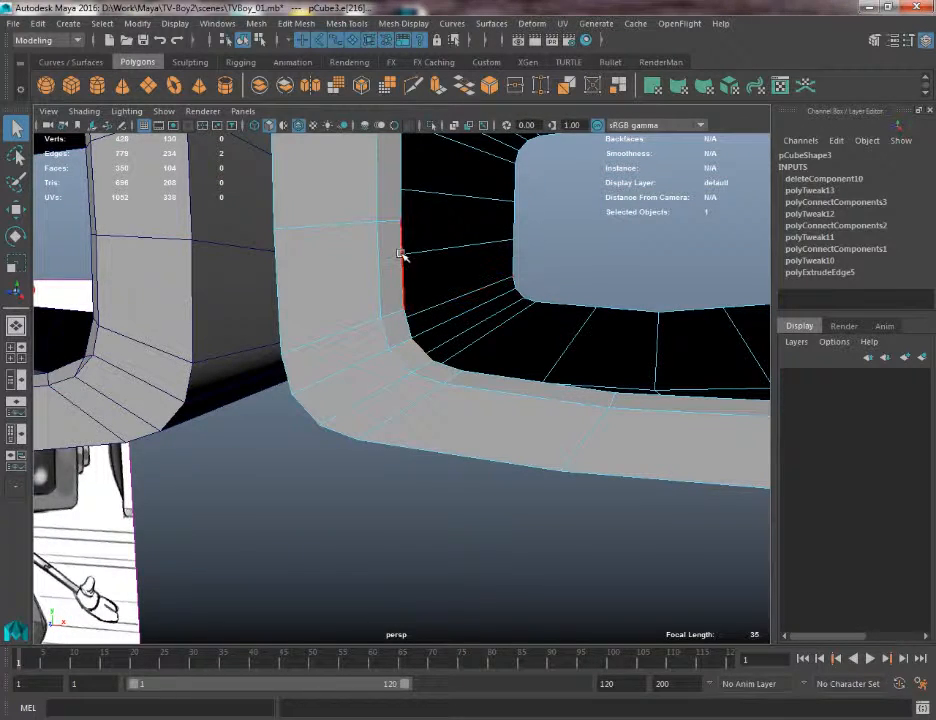
left_click_drag(398, 255, 418, 303, "alt")
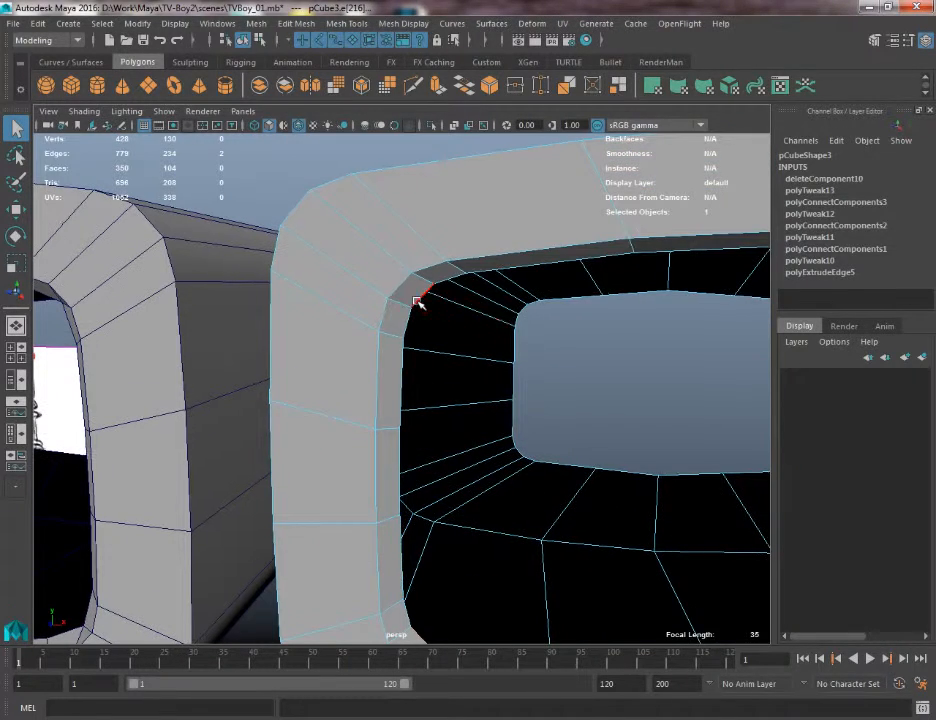
Collapse the short back edge of the inner lip at the upper-left corner of the duplicated head's opening
left_click(745, 248)
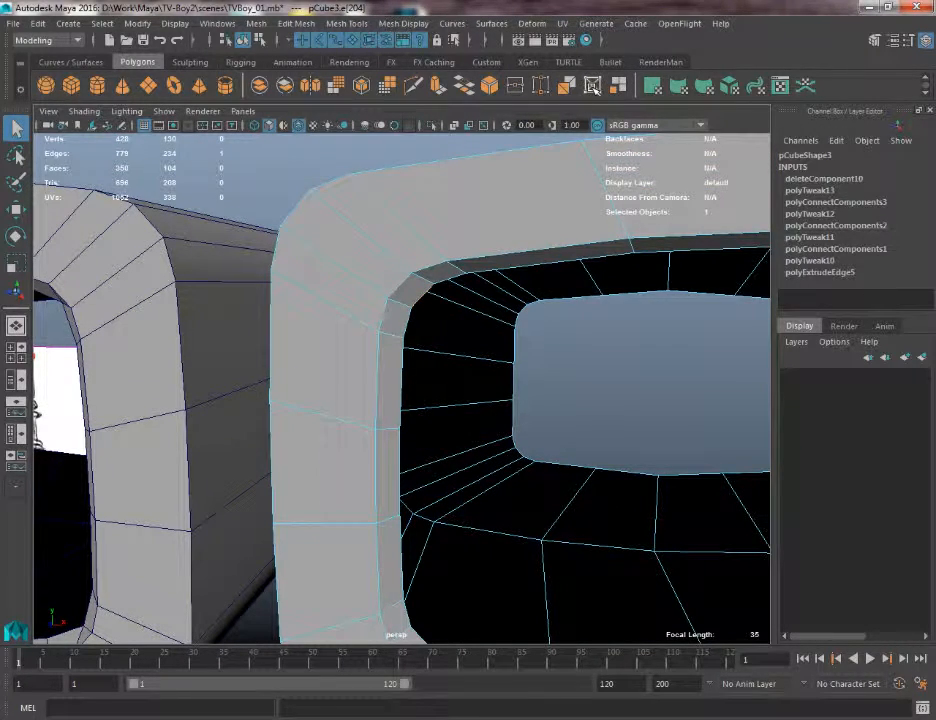
left_click(594, 88)
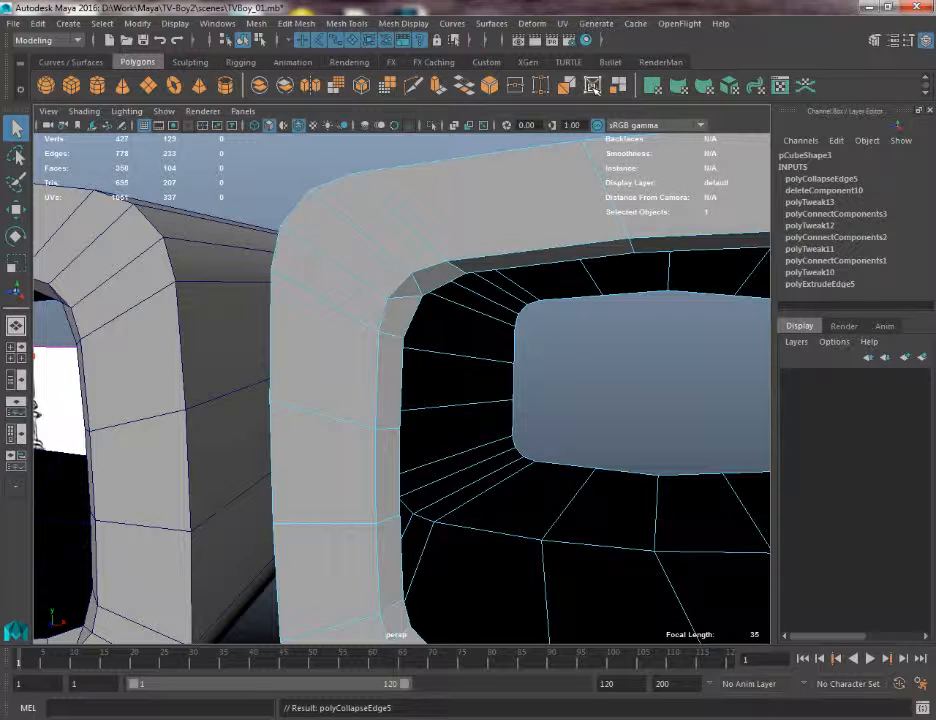
key("ctrl+z")
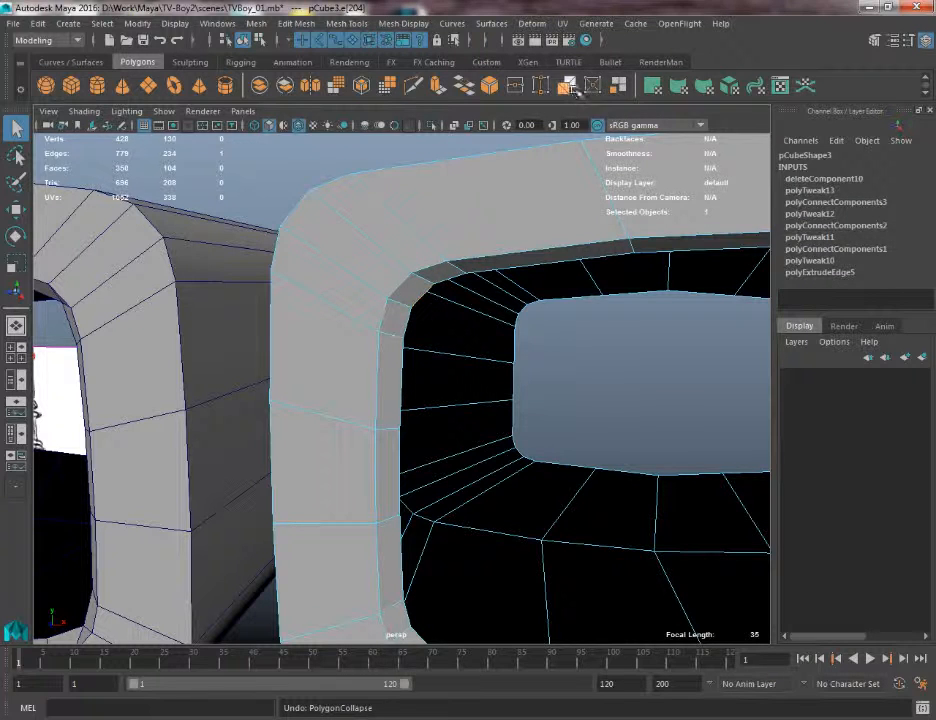
left_click(594, 87)
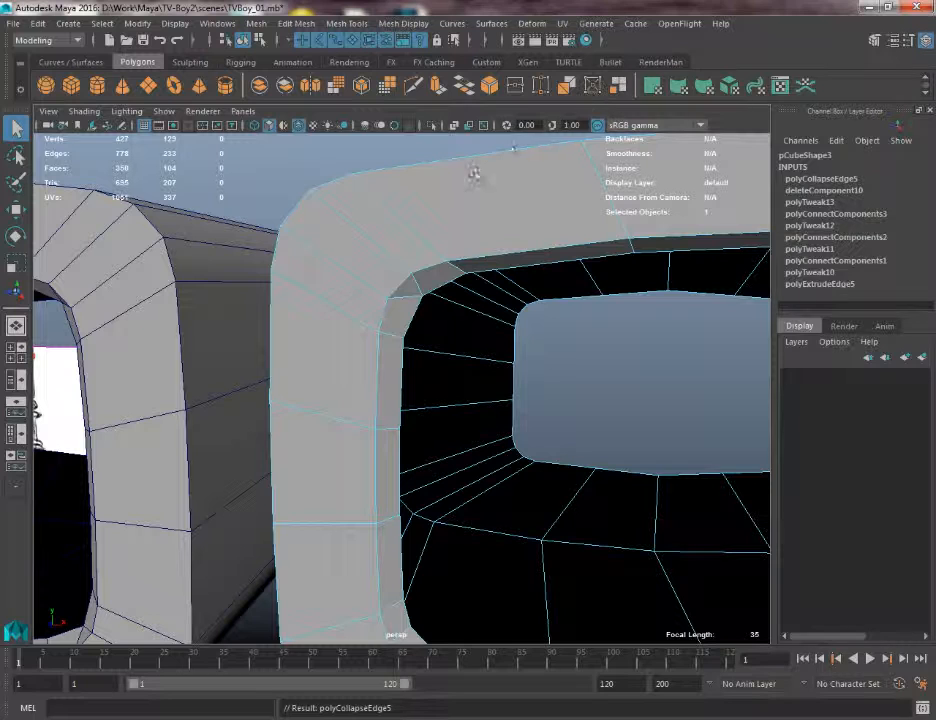
Try collapsing the front lip edge at the same corner, compare it with the other head, and undo that collapse
left_click(408, 284)
left_click(594, 87)
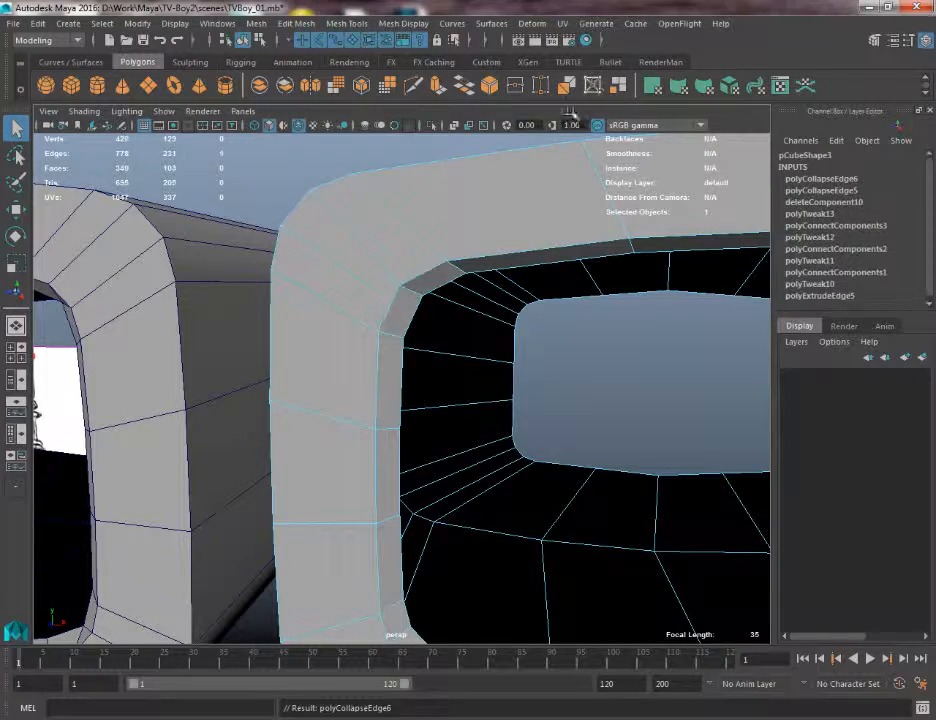
left_click_drag(421, 273, 378, 376, "alt")
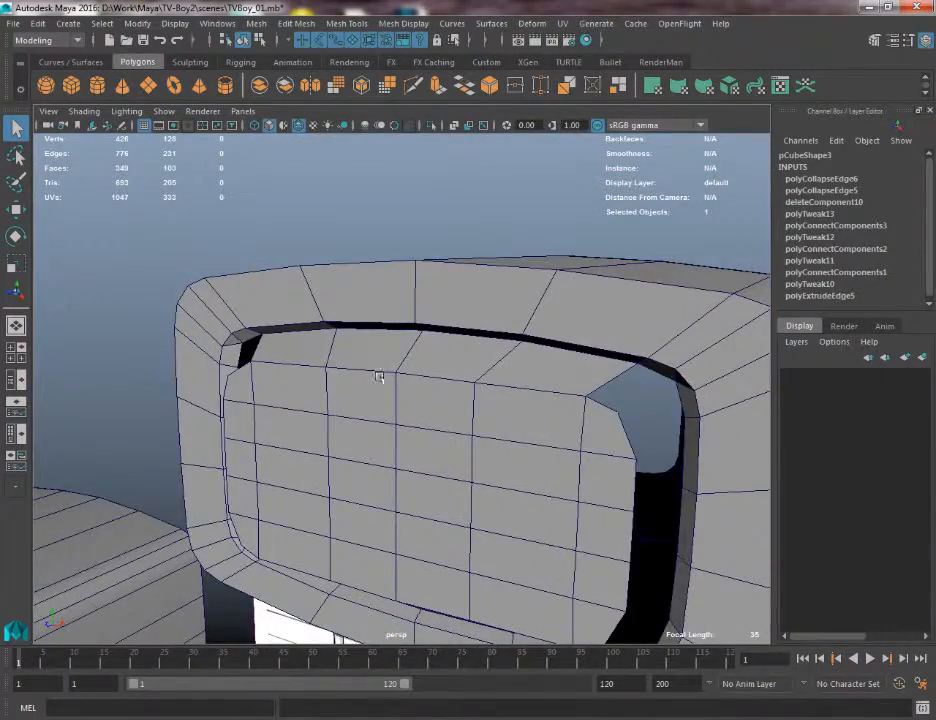
middle_click_drag(436, 353, 298, 358, "alt")
middle_click_drag(560, 326, 234, 306, "alt")
key("ctrl+z")
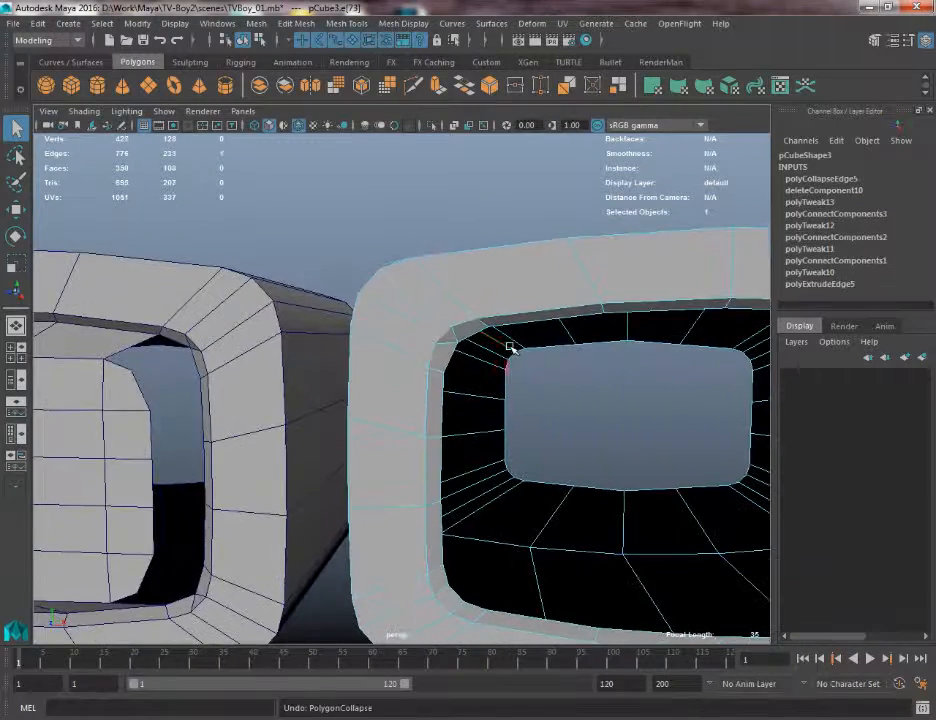
mouse_move(455, 328)
left_mouse_down("alt")
mouse_move(455, 464)
mouse_move(439, 324)
left_mouse_up("alt")
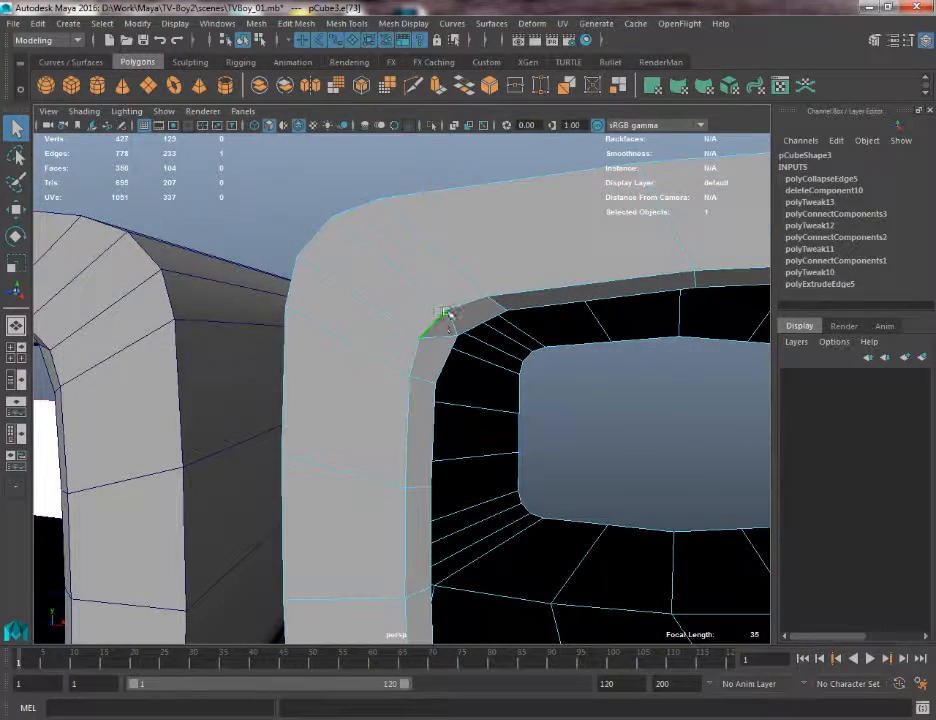
Try collapsing the front lip edge at the upper-left corner, undo it, and compare that corner with the neighbouring head
left_click(593, 84)
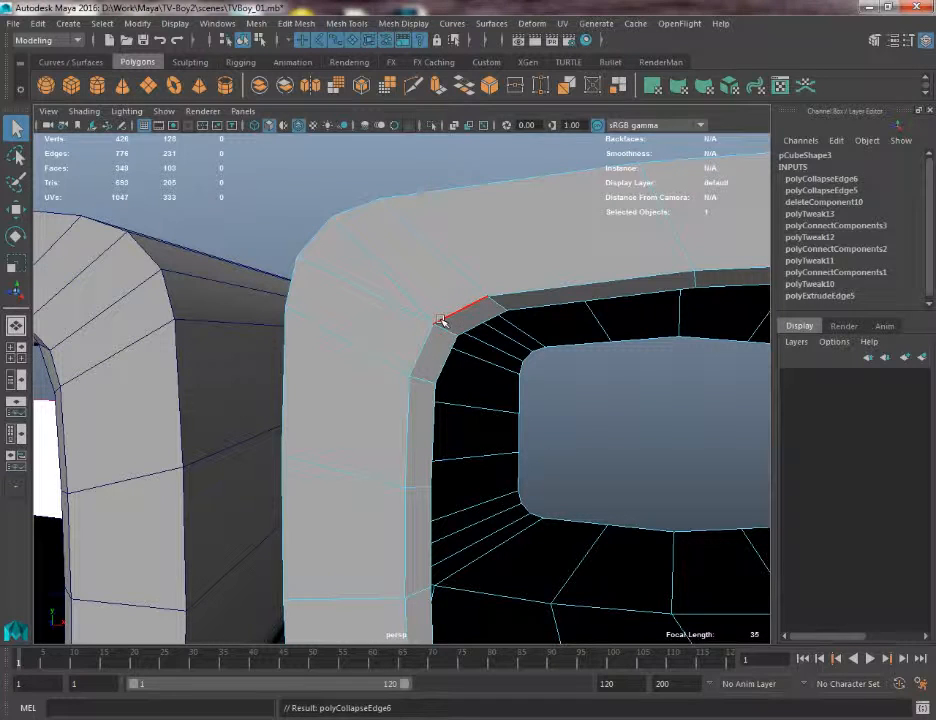
key("ctrl+z")
right_click_drag(441, 321, 508, 298)
right_click_drag(391, 322, 311, 229, "alt")
left_click(298, 132)
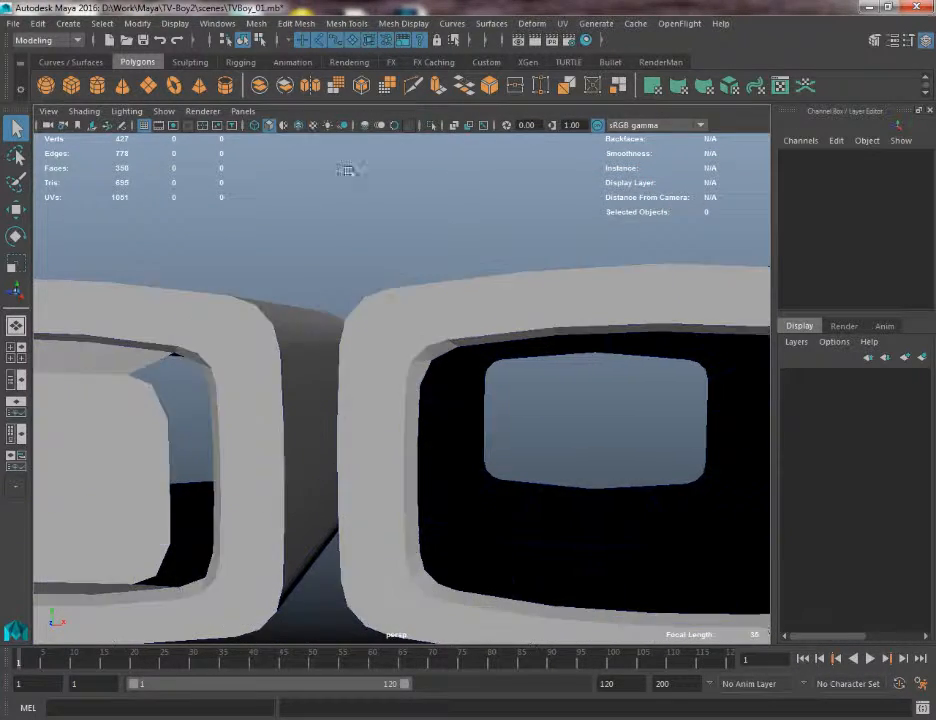
mouse_move(351, 169)
left_mouse_down("alt")
mouse_move(364, 221)
mouse_move(338, 219)
mouse_move(437, 216)
mouse_move(533, 349)
left_mouse_up("alt")
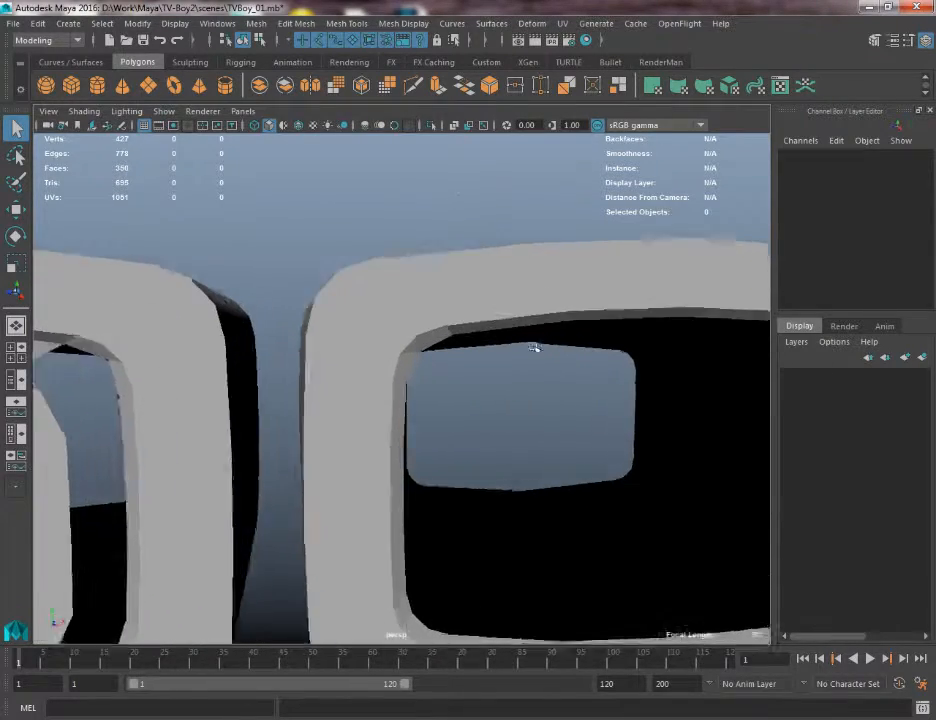
right_click_drag(533, 349, 575, 360, "alt")
left_click(441, 321)
middle_click_drag(445, 338, 453, 357, "alt")
left_click_drag(453, 357, 420, 410, "alt")
right_click_drag(420, 410, 460, 403, "alt")
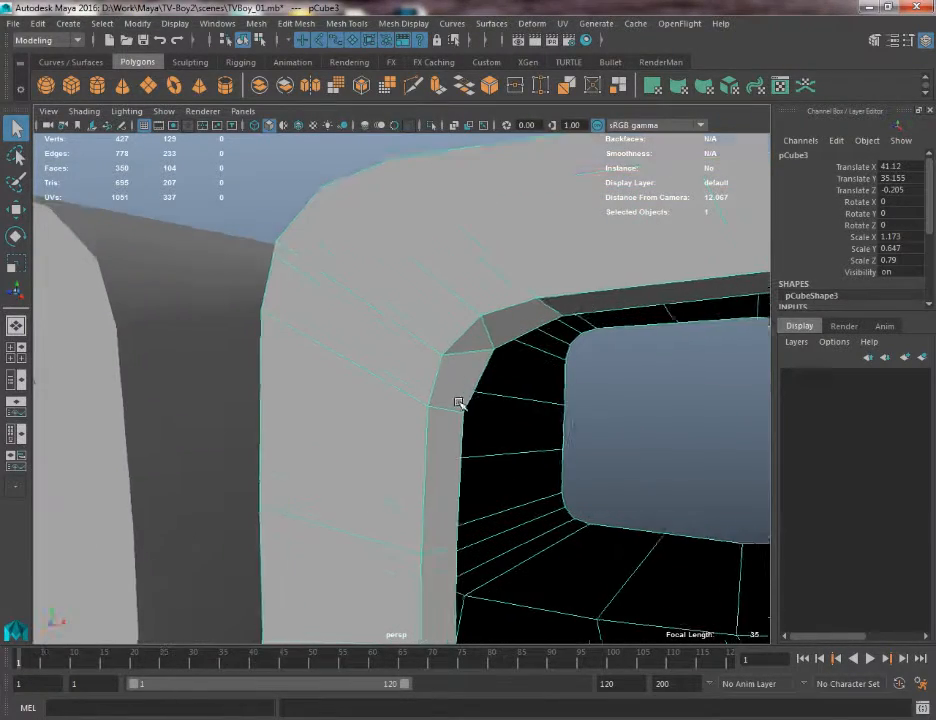
Collapse the short front lip edge at the upper-left corner of the duplicated head's opening
right_click_drag(397, 328, 409, 259)
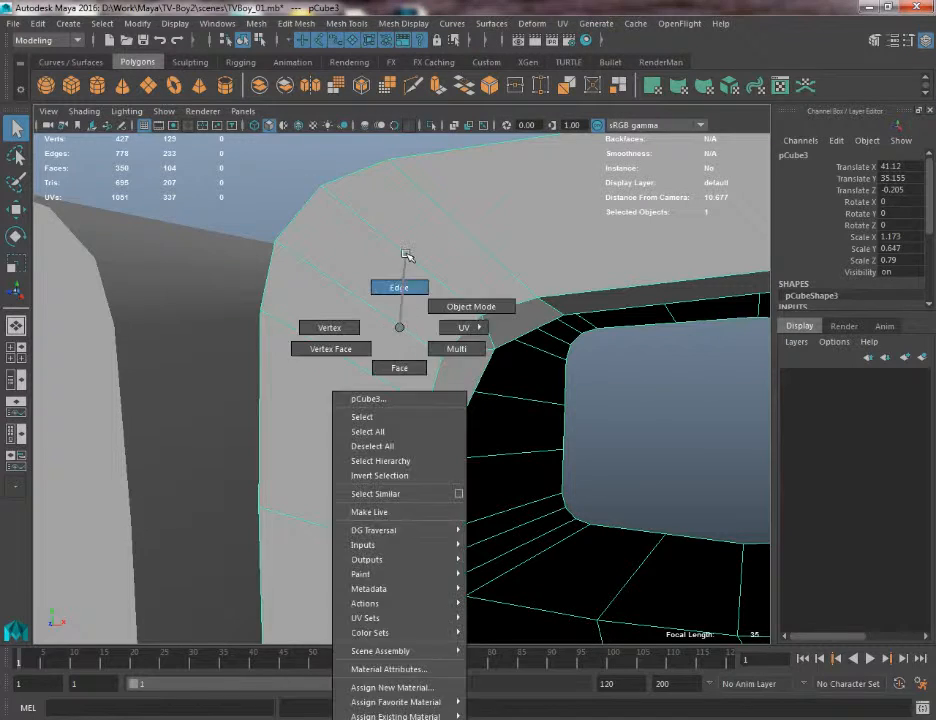
left_click(462, 336)
left_click(604, 84)
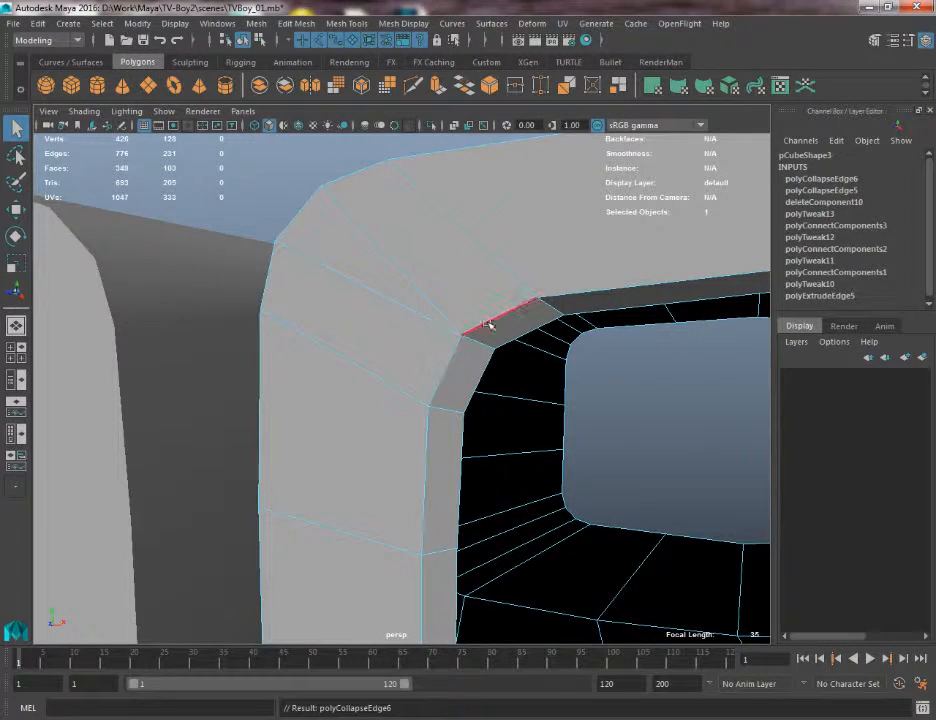
Examine how the edges run through the duplicated head's upper-left corner from several angles and beside the other heads
right_click_drag(434, 328, 512, 281, "alt")
left_click_drag(285, 264, 366, 243, "alt")
left_click(366, 243)
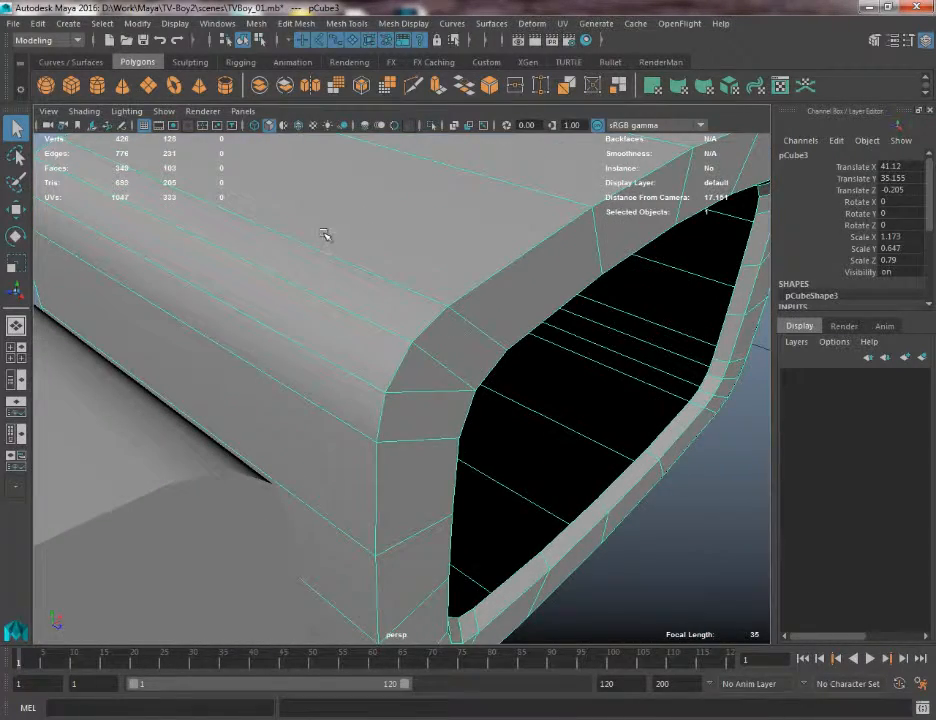
left_click_drag(280, 293, 258, 345, "alt")
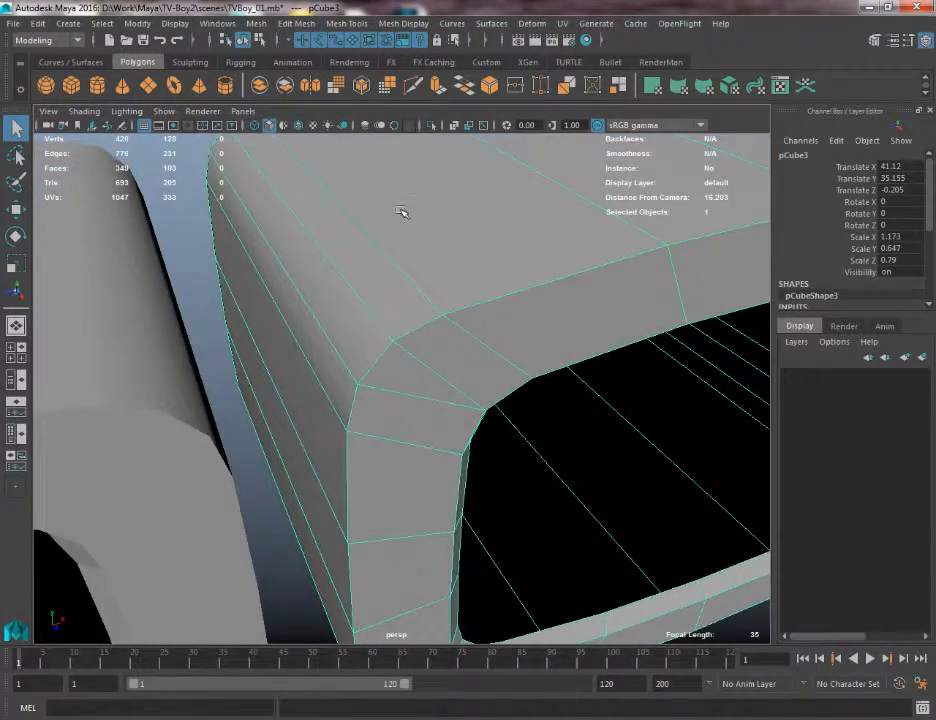
left_click_drag(400, 212, 328, 263, "alt")
right_click_drag(328, 263, 412, 357, "alt")
left_click_drag(412, 357, 453, 293, "alt")
scroll(405, 350, "down", 2)
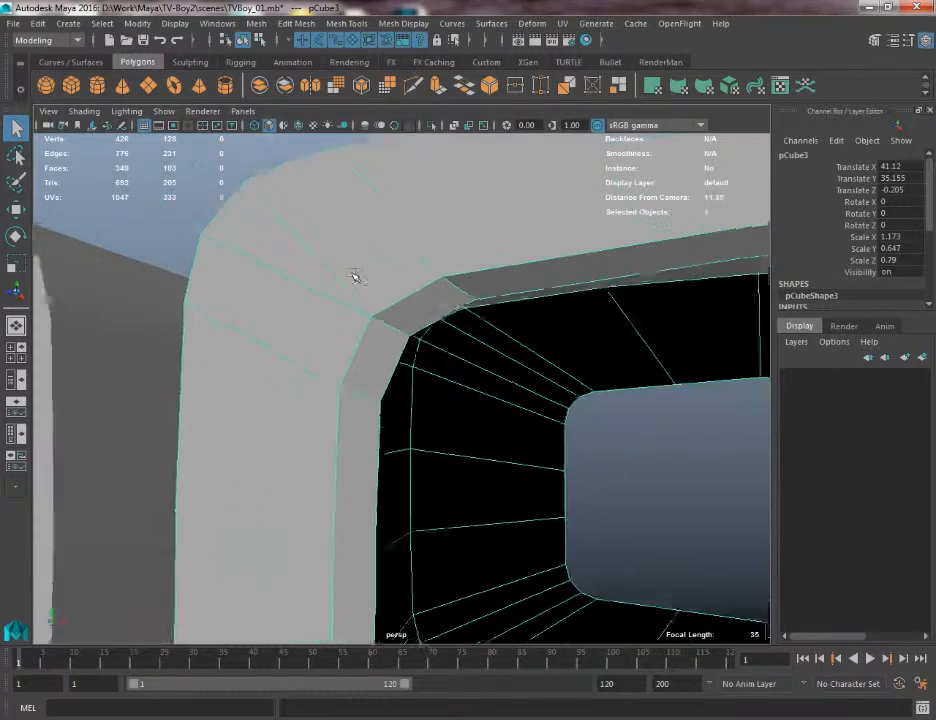
scroll(422, 342, "down", 6)
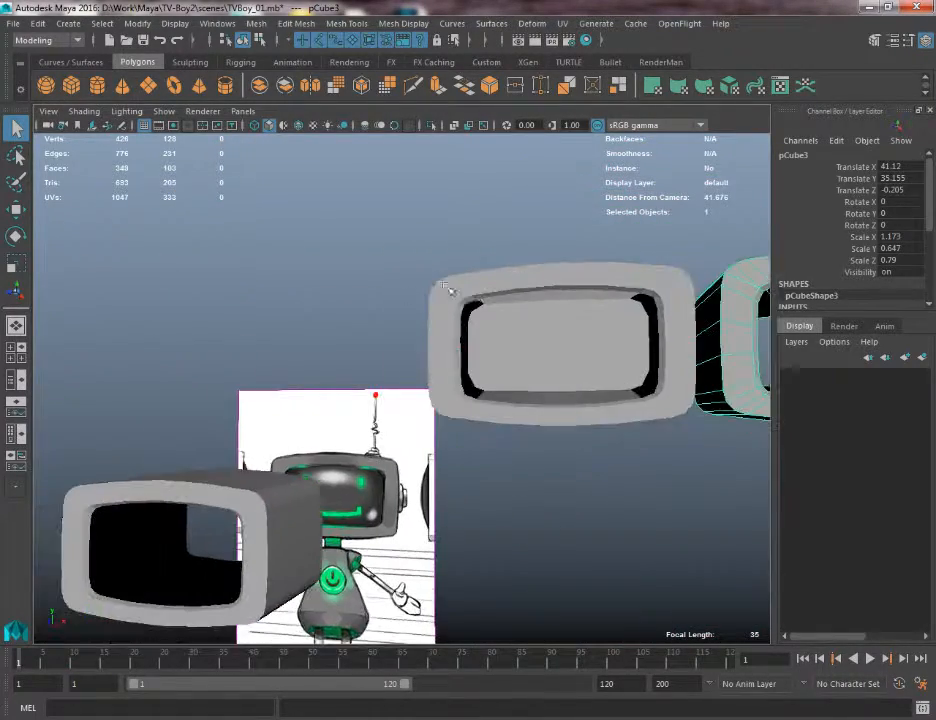
left_click_drag(424, 324, 403, 335, "alt")
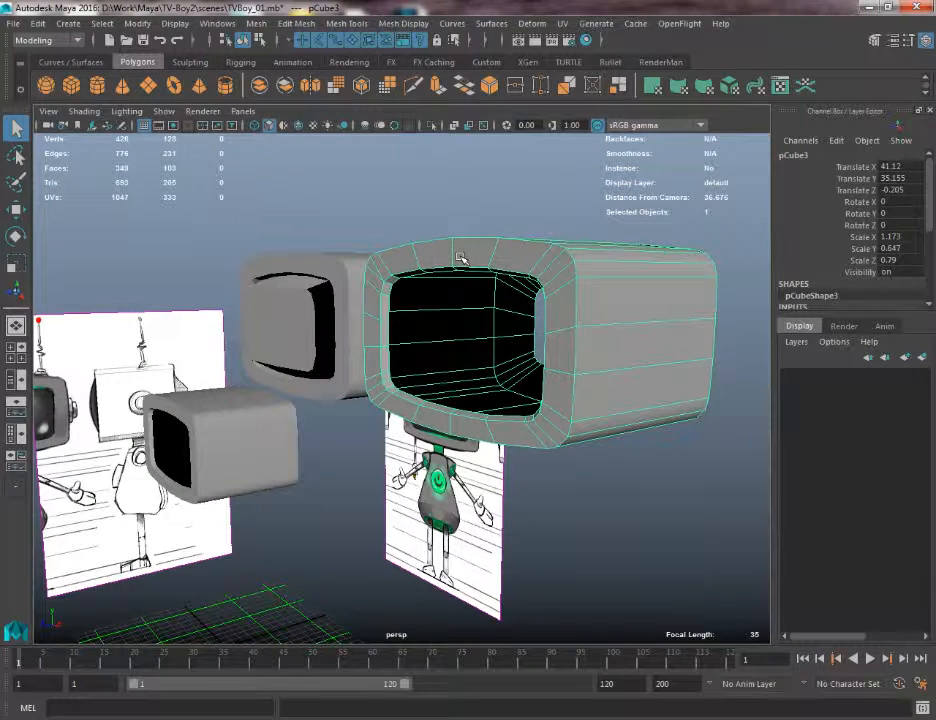
Collapse the short edge on the outer front rim at the duplicated head's upper-left corner
left_click_drag(370, 250, 503, 441, "alt")
scroll(414, 282, "up", 3)
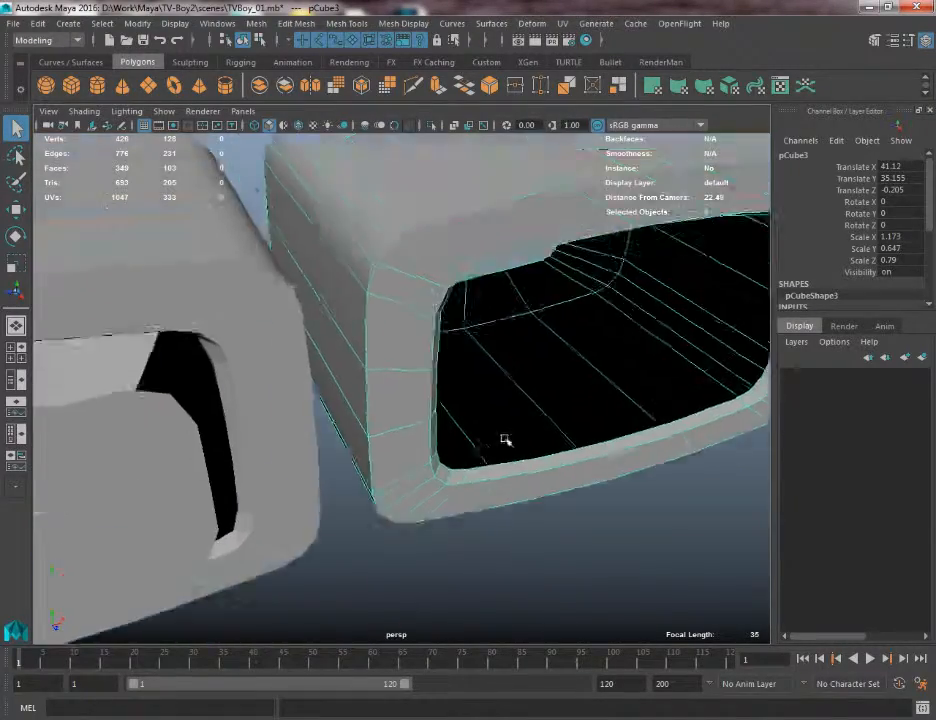
middle_click_drag(447, 328, 505, 424, "alt")
right_click_drag(449, 389, 449, 288)
left_click(470, 336)
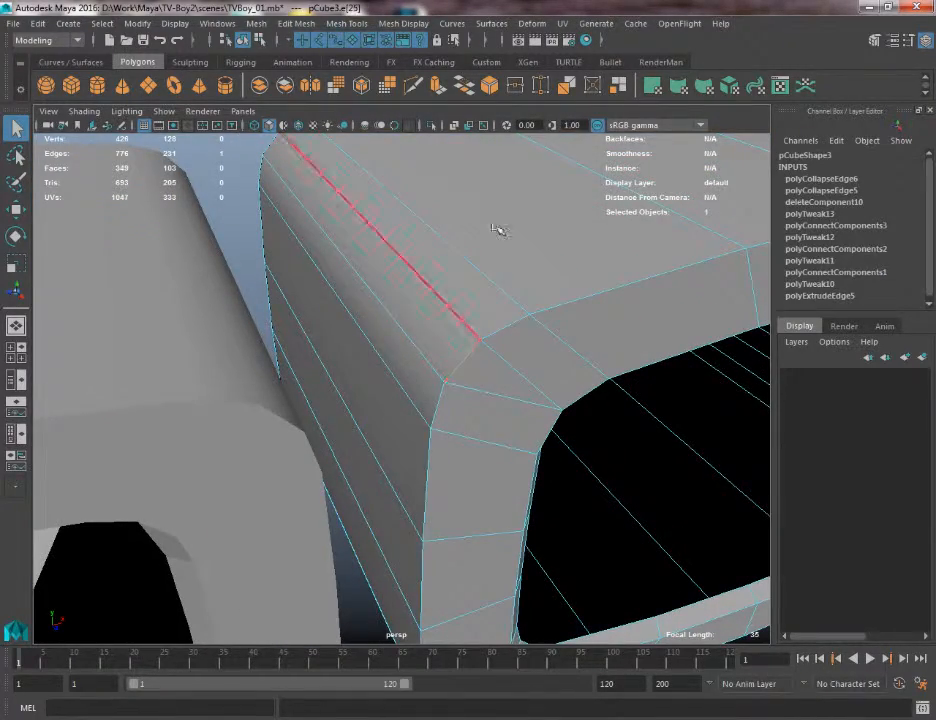
left_click(558, 154)
left_click(596, 92)
Collapse the matching short corner edges on the outer back rim and the rear opening of the duplicated head
left_click_drag(372, 203, 572, 272, "alt")
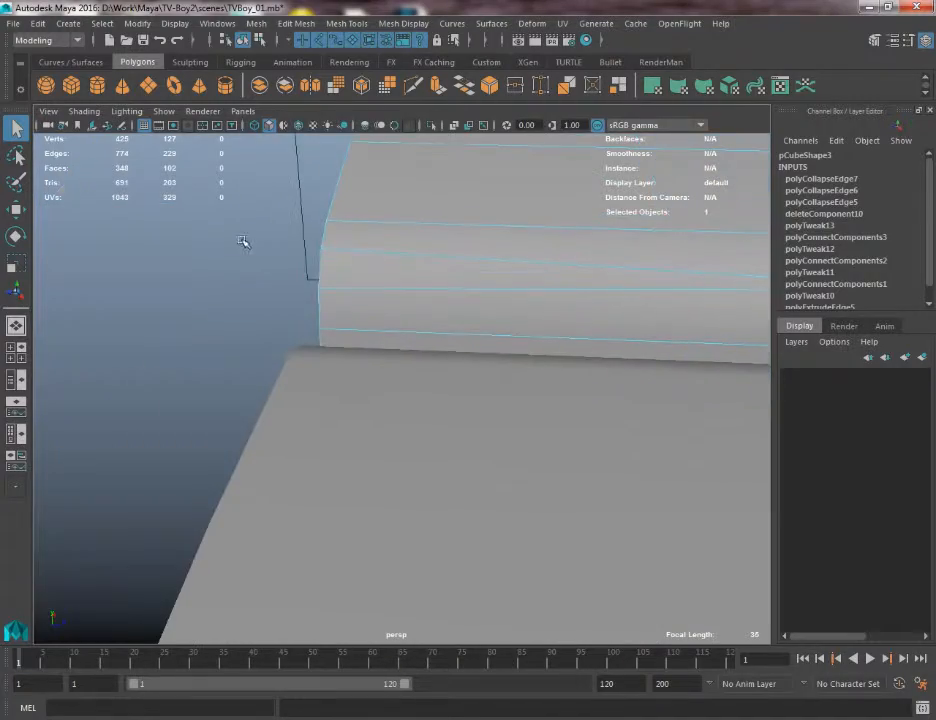
left_click(335, 271)
key("g")
left_click_drag(268, 267, 445, 280, "alt")
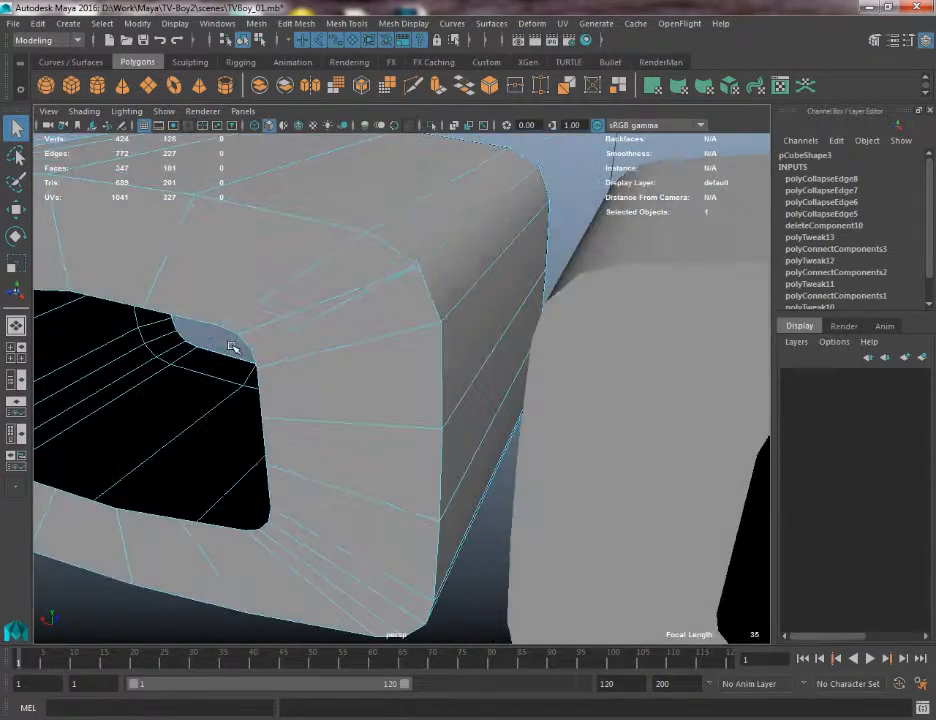
left_click(251, 343)
key("g")
left_click_drag(251, 343, 428, 343, "alt")
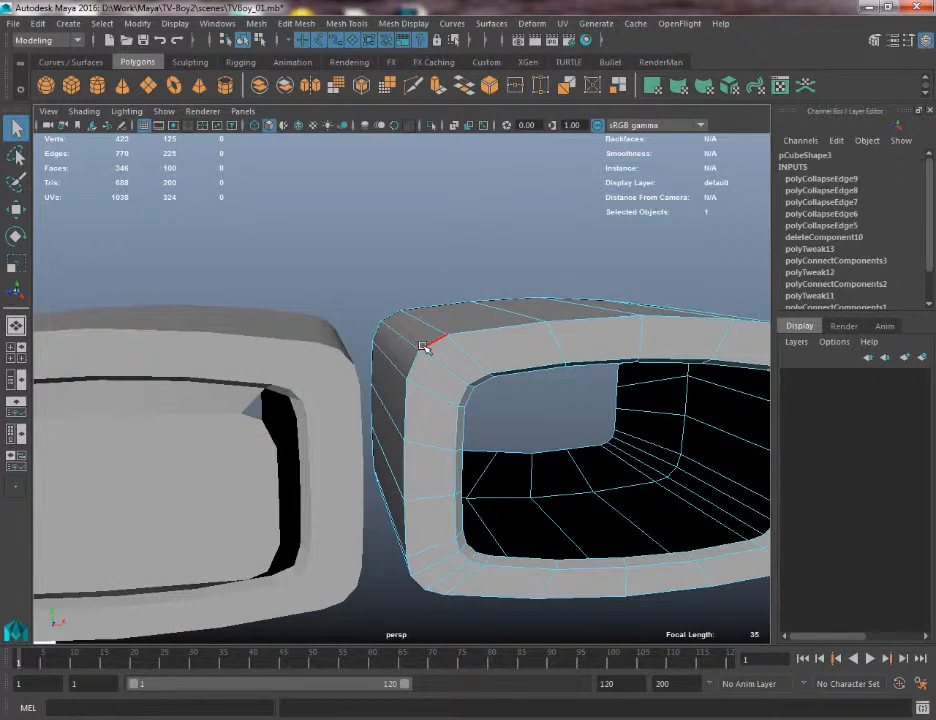
Compare the simplified corner with the neighbouring head, and undo the rear, outer rim and front lip edge collapses
right_click_drag(423, 327, 463, 298)
left_click(410, 265)
scroll(455, 346, "up", 3)
left_click_drag(455, 346, 435, 355, "alt")
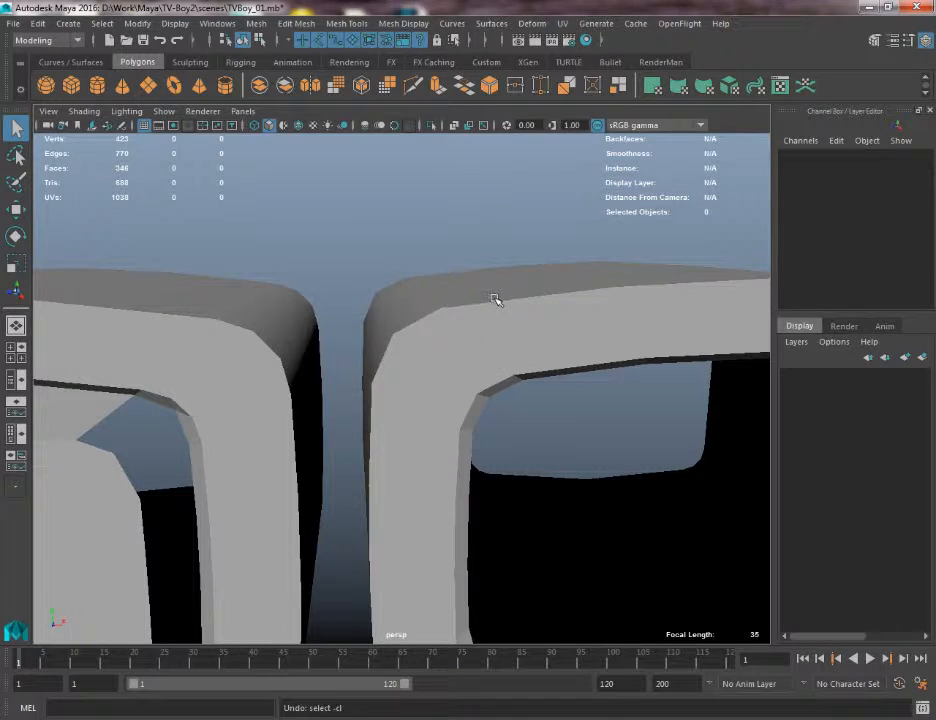
key("ctrl+z")
key("ctrl+z")
key("ctrl+z")
key("ctrl+z")
key("ctrl+z")
key("ctrl+z")
key("ctrl+z")
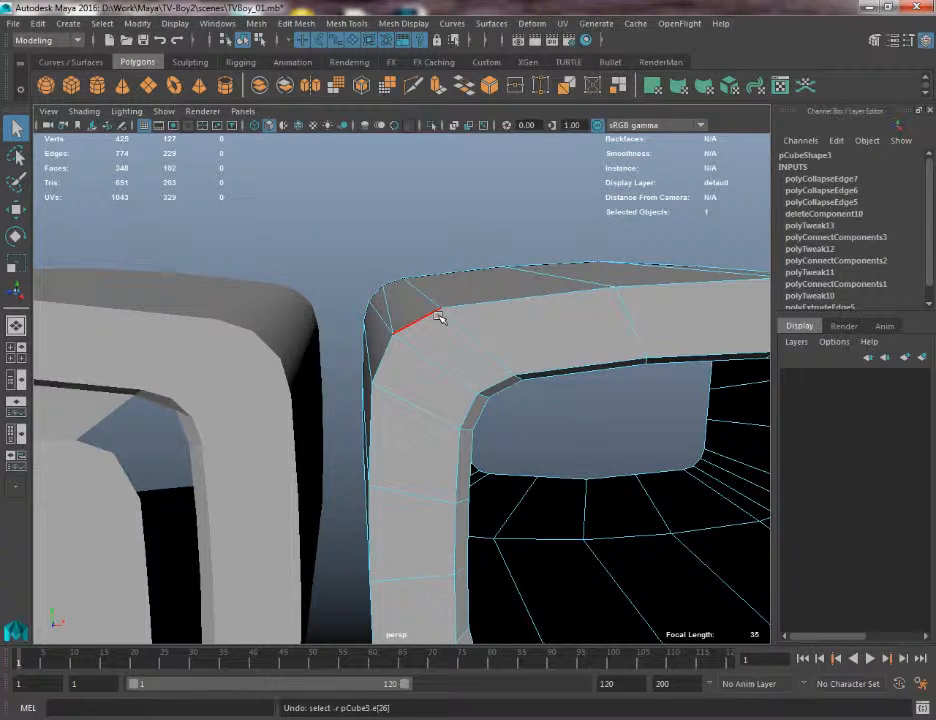
key("ctrl+z")
key("ctrl+z")
key("ctrl+z")
key("ctrl+z")
key("ctrl+z")
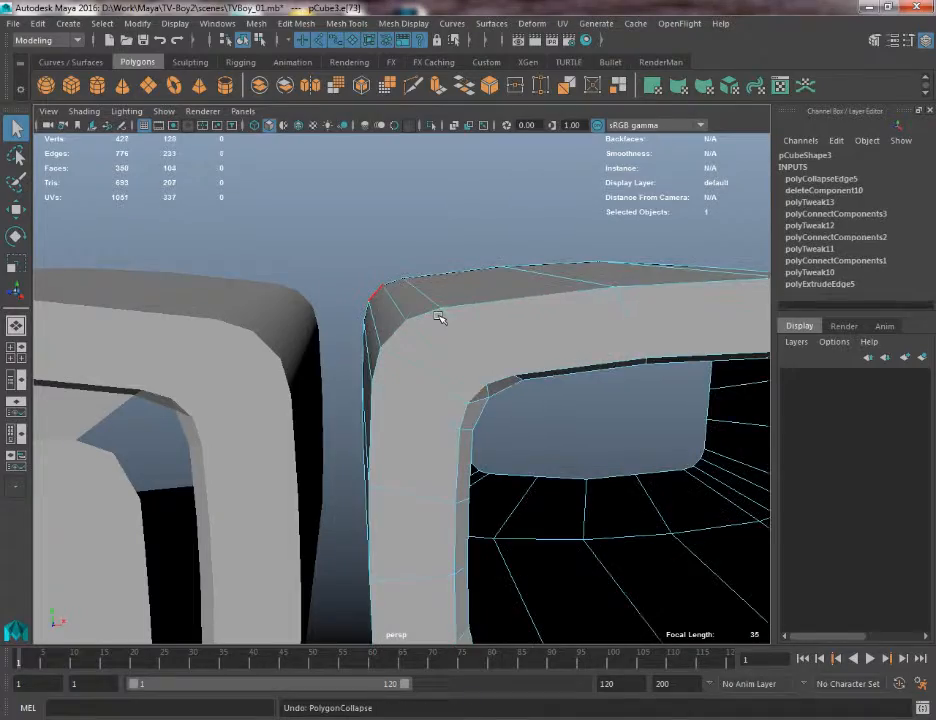
Collapse the short back edge of the inner lip at the upper-right corner of the duplicated head's opening
left_click_drag(455, 362, 548, 311, "alt")
middle_click_drag(548, 311, 397, 355, "alt")
right_click_drag(397, 355, 534, 292, "alt")
left_click(526, 361)
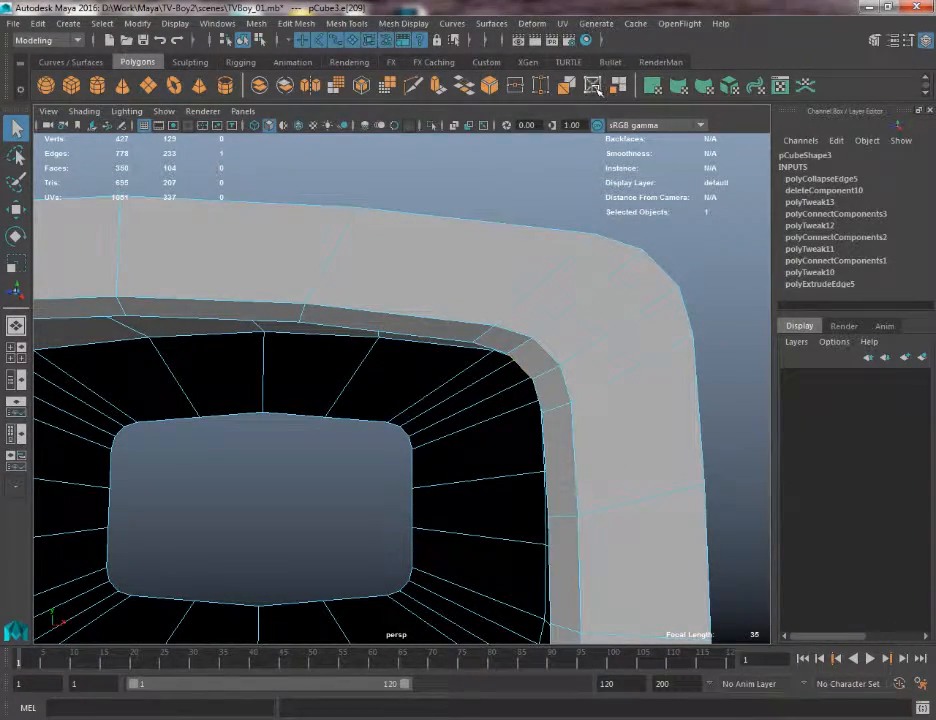
left_click(593, 87)
Collapse the short back edge of the inner lip at the opening's lower-right corner
right_click_drag(610, 325, 501, 278, "alt")
middle_click_drag(501, 278, 548, 175, "alt")
right_click_drag(539, 355, 680, 395, "alt")
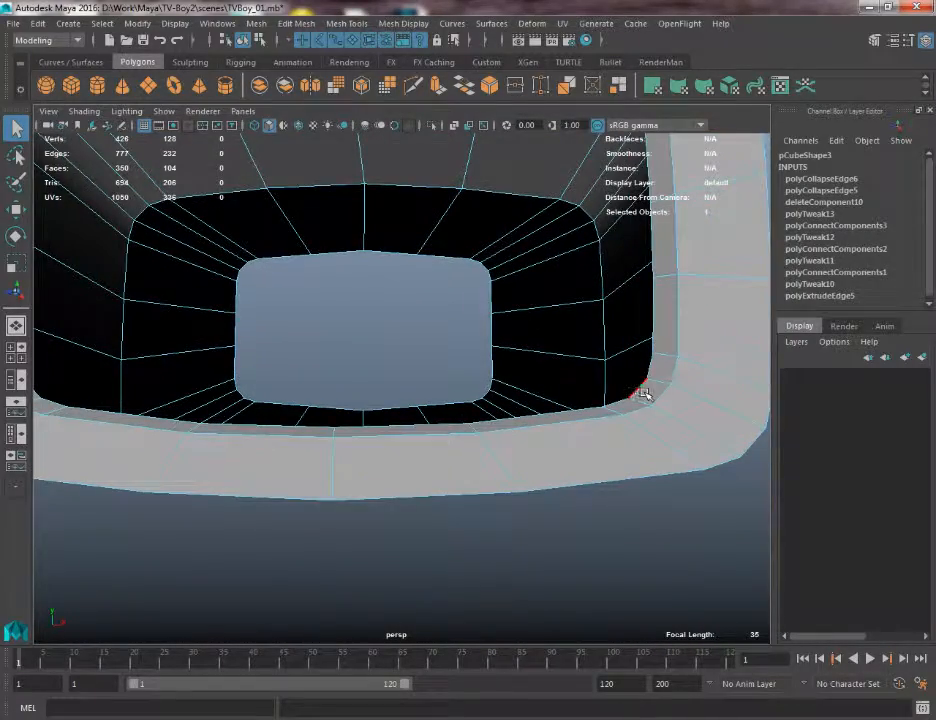
left_click(645, 393)
key("g")
Collapse the short back edge of the inner lip at the opening's lower-left corner
middle_click_drag(247, 381, 403, 405, "alt")
left_click(454, 391)
key("g")
Switch to the front view and frame the duplicated head's opening
right_click_drag(403, 405, 385, 359, "alt")
key("space")
left_click_drag(385, 359, 407, 388)
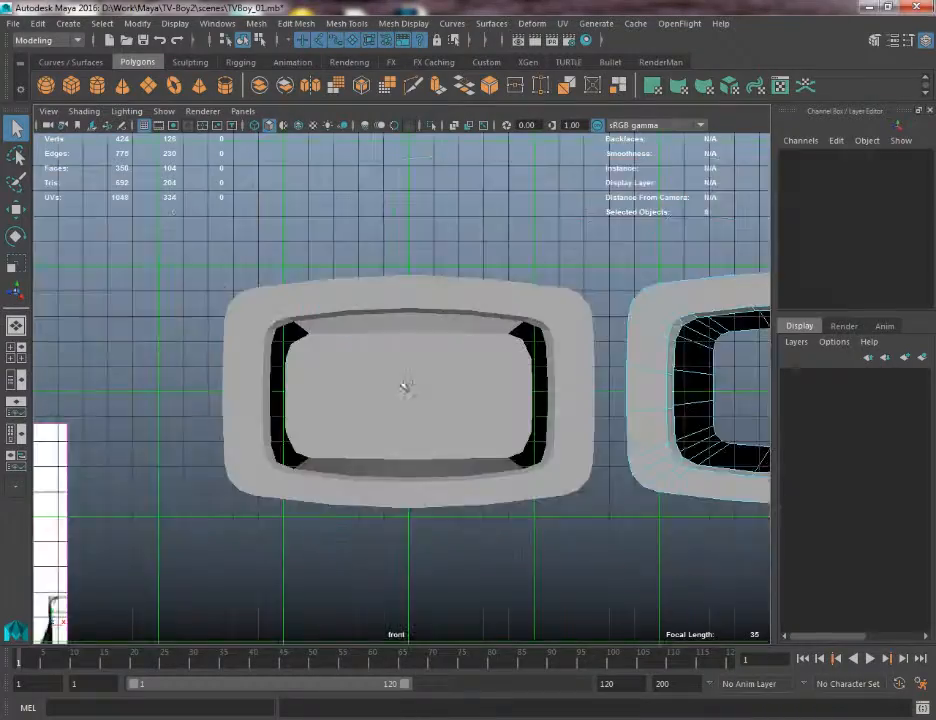
right_click_drag(405, 388, 450, 350, "alt")
middle_click_drag(510, 358, 54, 361, "alt")
right_click_drag(340, 378, 465, 388, "alt")
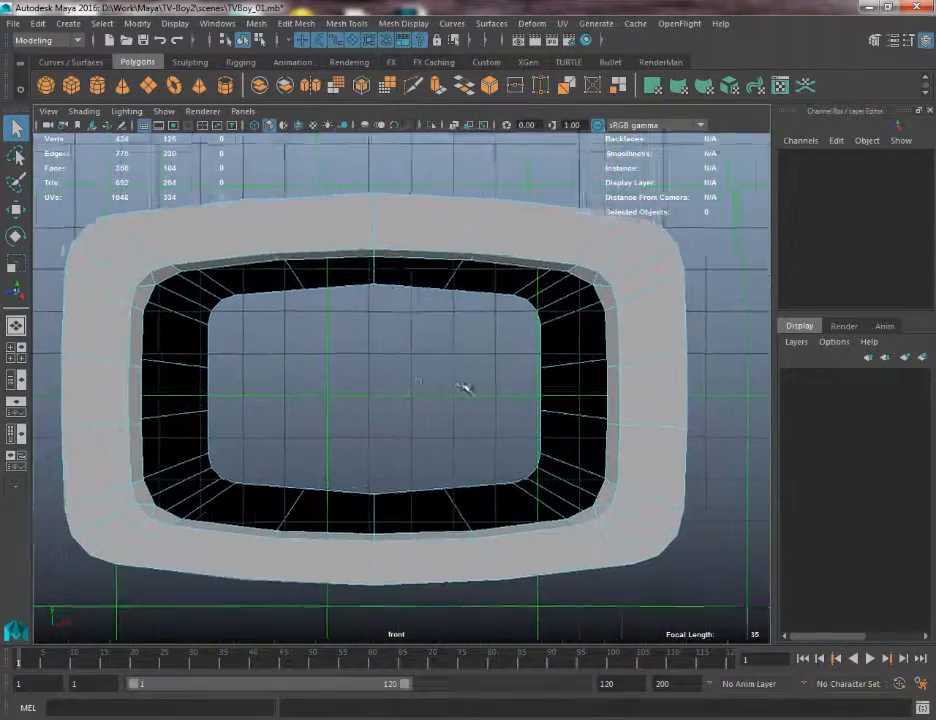
Undo the collapse of the lower-left back lip edge
key("z")
key("z")
key("z")
key("z")
key("z")
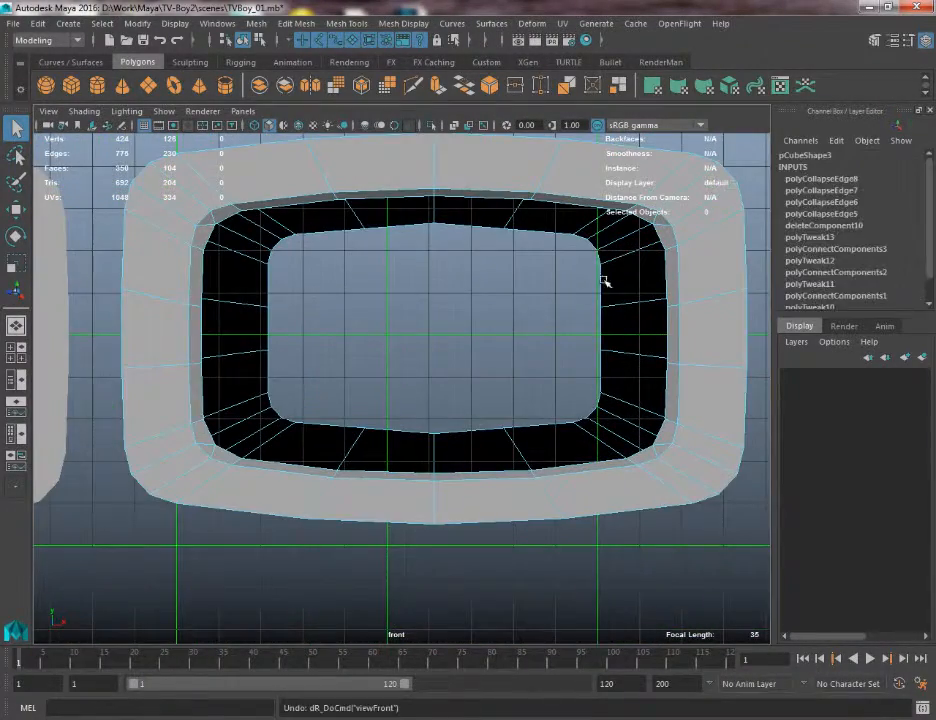
key("z")
middle_click_drag(289, 361, 297, 368, "alt")
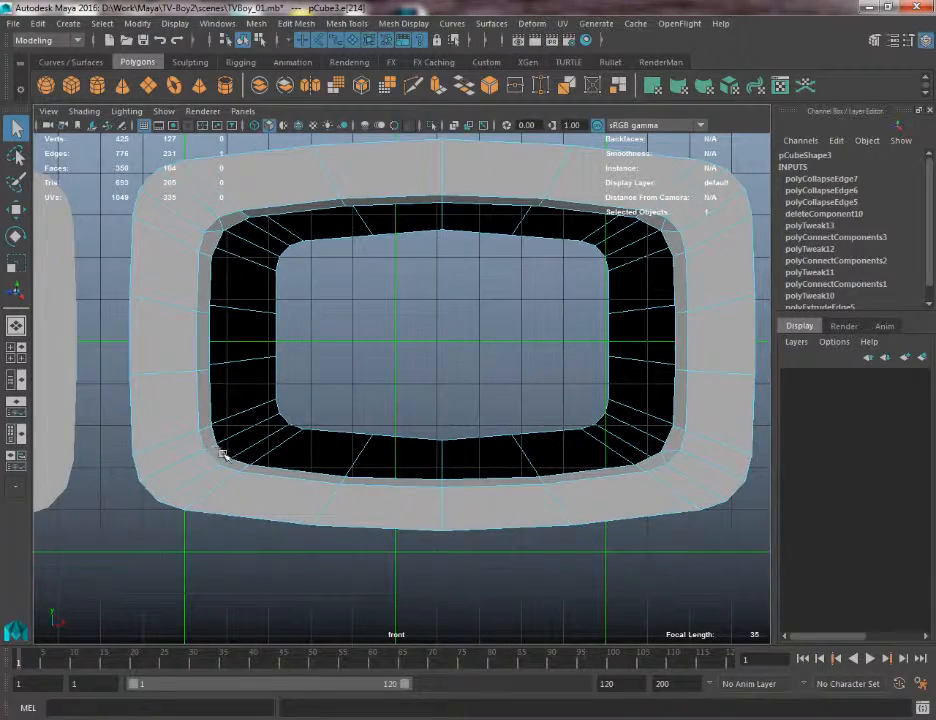
Collapse the lower-left corner's short back lip edge again, working in the front view
right_click_drag(278, 482, 402, 495, "alt")
middle_click_drag(402, 495, 563, 411, "alt")
right_click_drag(420, 460, 508, 492, "alt")
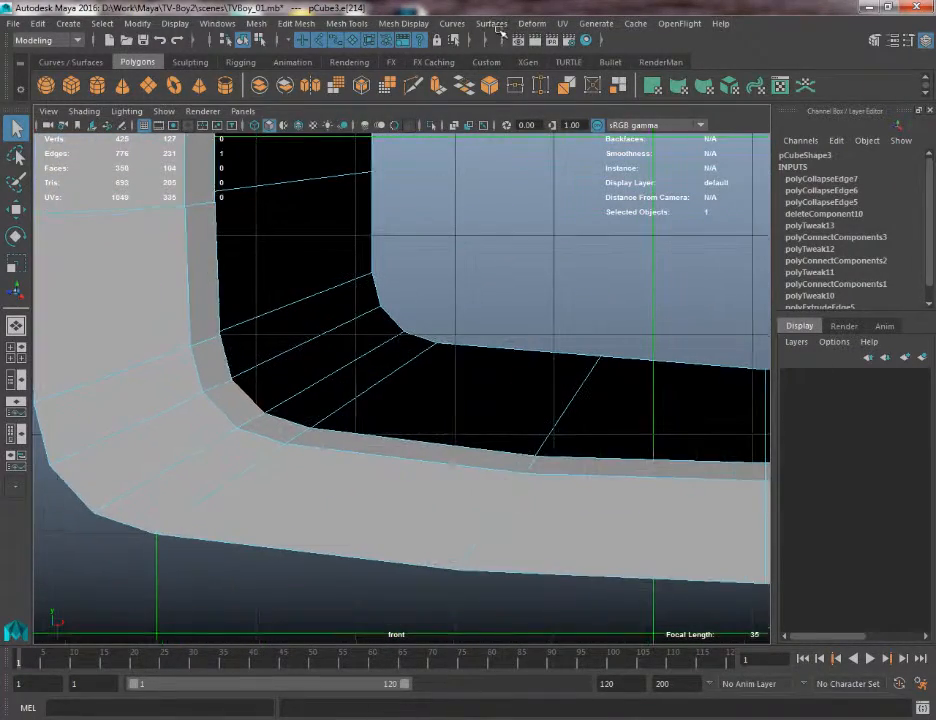
left_click(595, 87)
right_click_drag(228, 408, 185, 258)
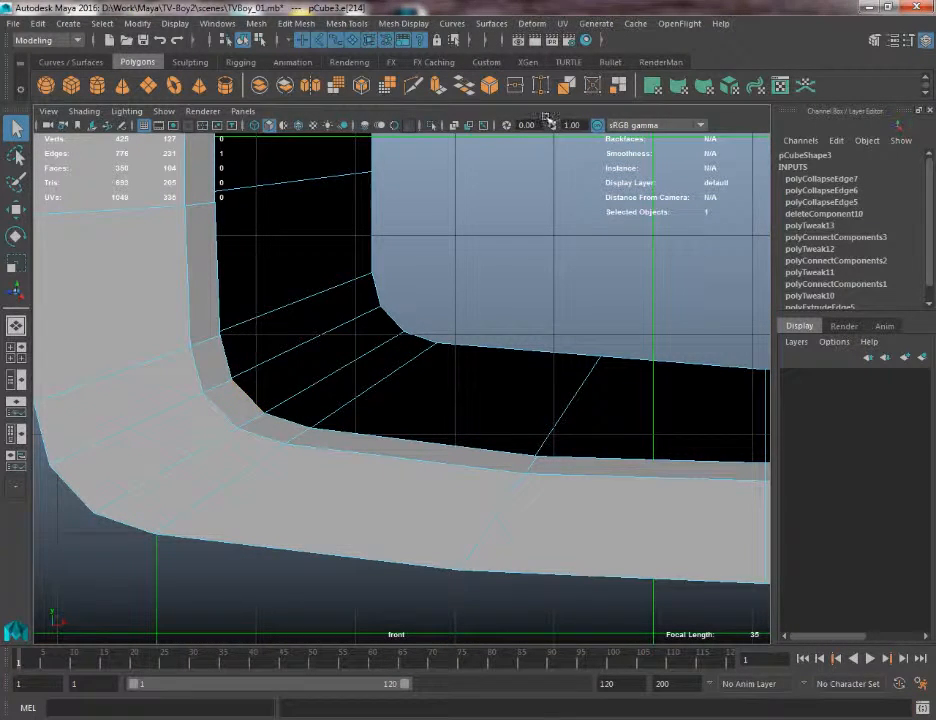
left_click(591, 85)
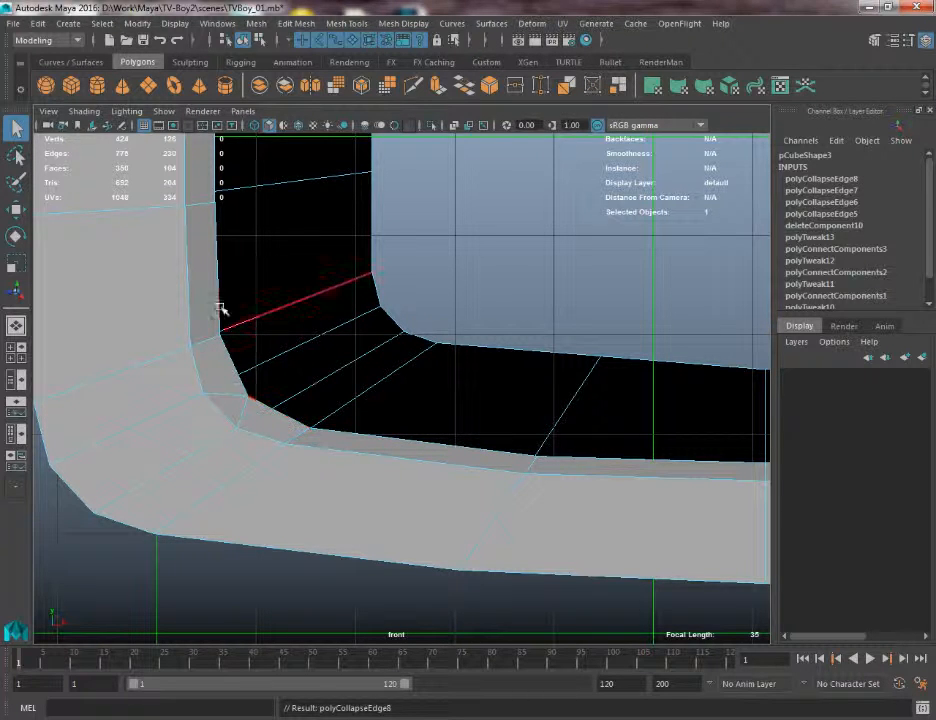
Scale the four collapsed back-lip corner vertices slightly outward together, and return the duplicated head to object mode
right_click_drag(181, 294, 395, 397, "alt")
middle_click_drag(352, 316, 301, 307, "alt")
right_click_drag(301, 307, 560, 262, "alt")
middle_click_drag(560, 262, 606, 285, "alt")
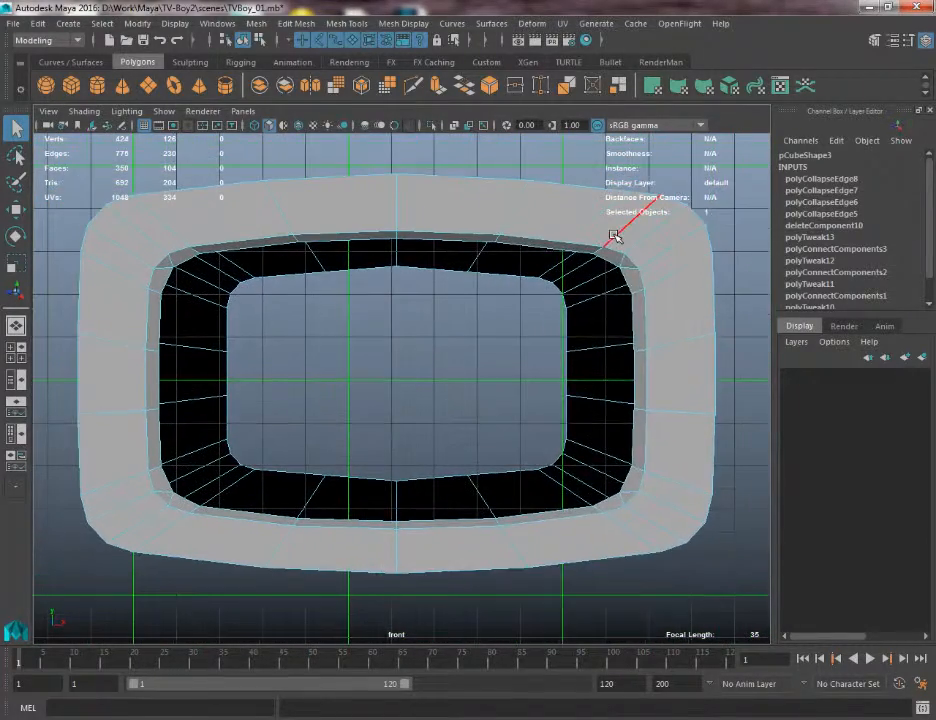
right_click_drag(613, 236, 575, 213)
left_click(619, 263)
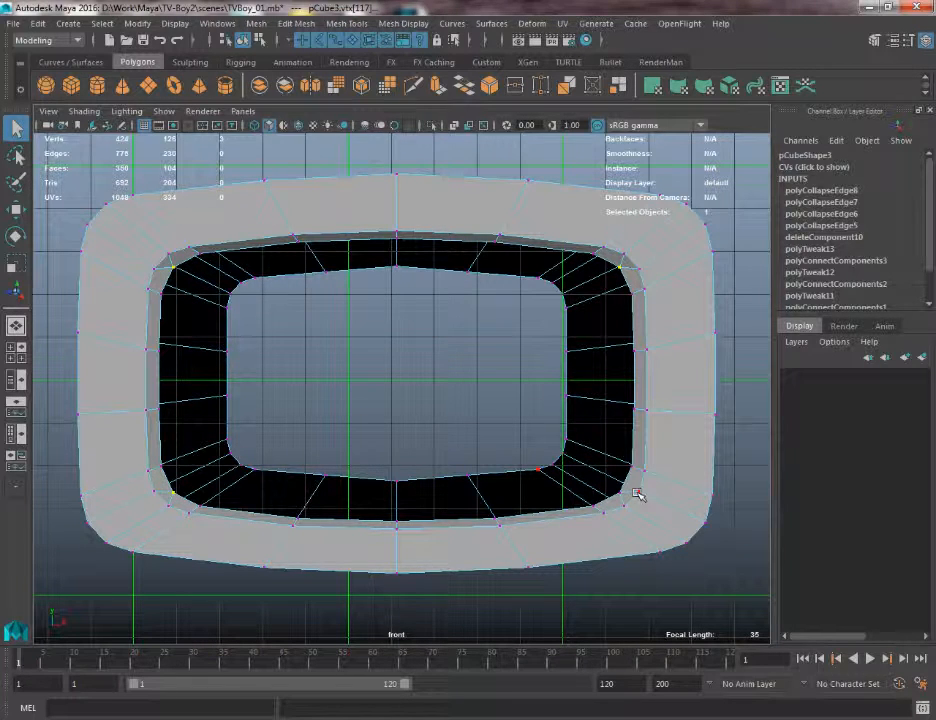
key("r")
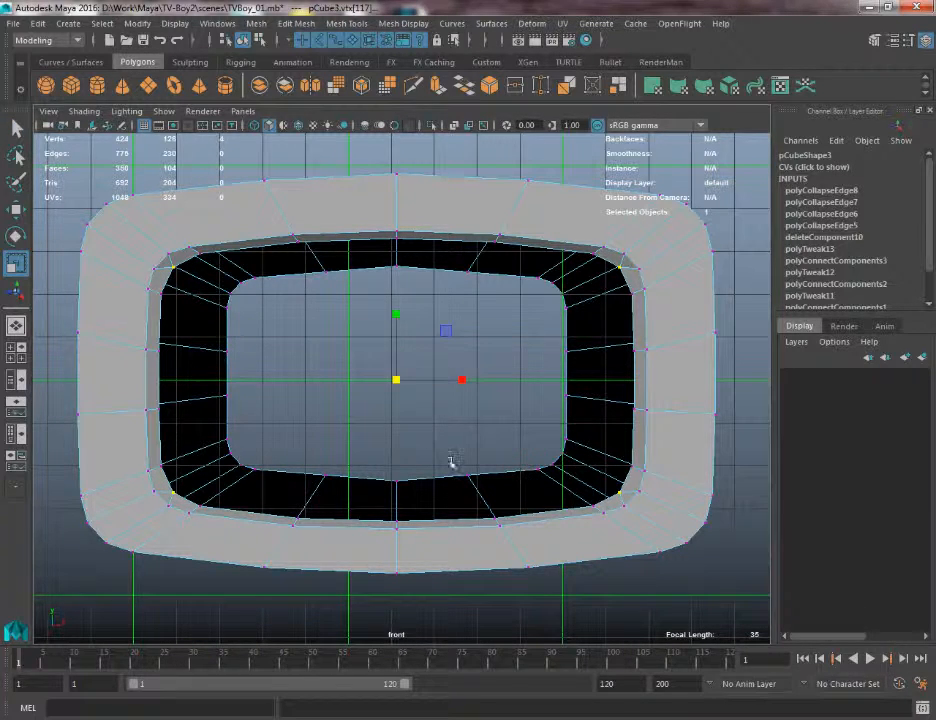
left_click(398, 381)
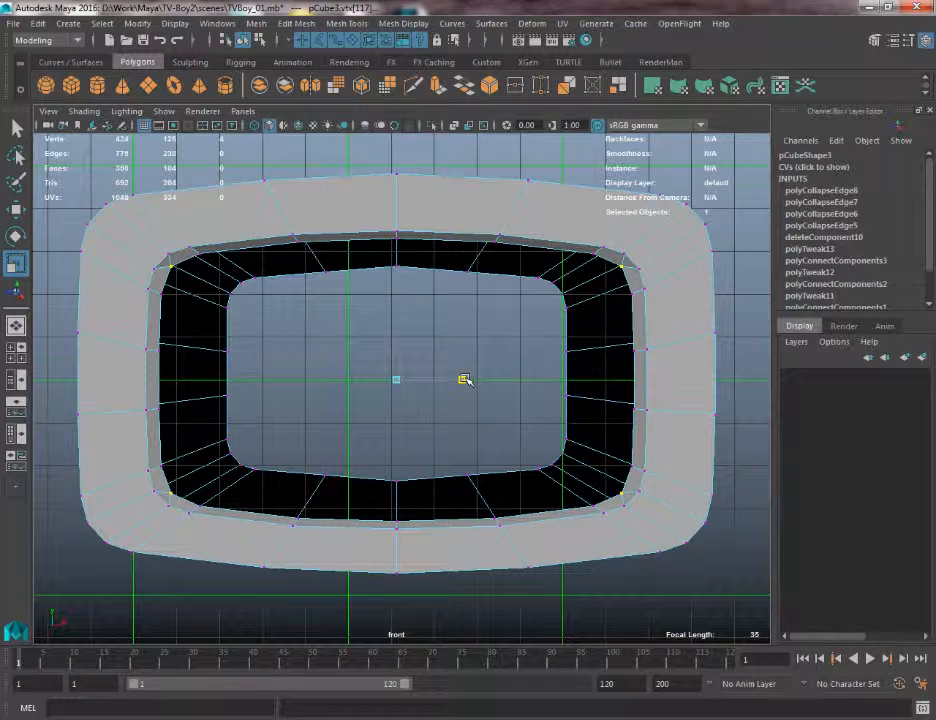
left_click_drag(465, 380, 463, 381)
right_click_drag(266, 188, 335, 161)
left_click(432, 422)
right_click_drag(432, 422, 356, 236, "alt")
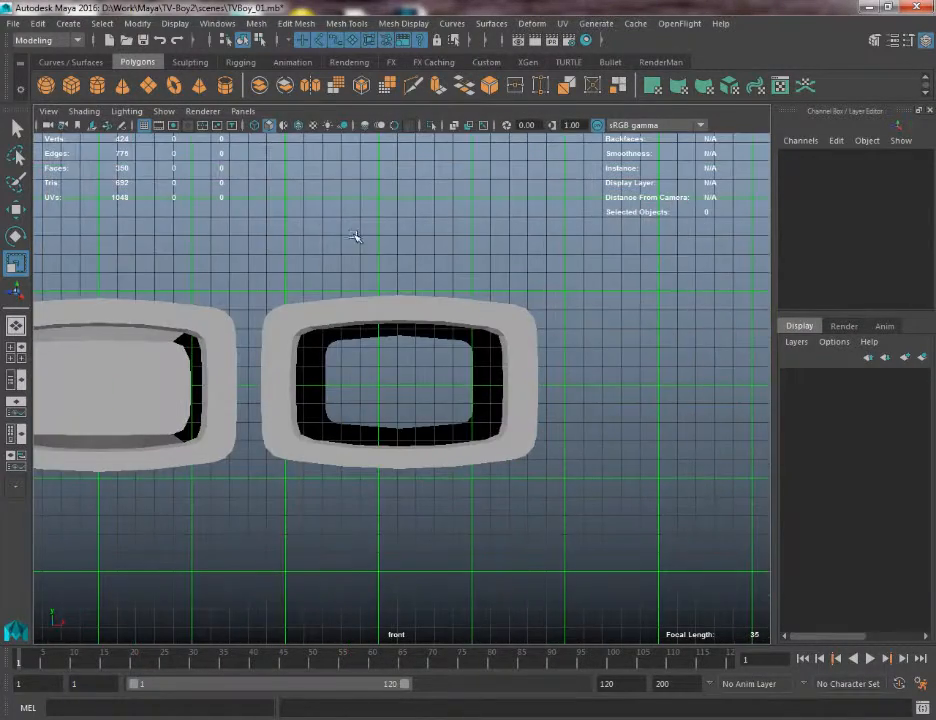
Inspect the heads in perspective, select the gridded-screen head, and frame it beside the duplicated head in the front view
left_click_drag(356, 236, 342, 330, "alt")
right_click_drag(342, 330, 380, 375, "alt")
key("space")
left_click_drag(380, 376, 381, 335)
left_click_drag(501, 380, 460, 393, "alt")
right_click_drag(460, 393, 380, 345, "alt")
left_click(365, 355)
left_click_drag(238, 378, 337, 345, "alt")
key("space")
left_click_drag(432, 340, 433, 381)
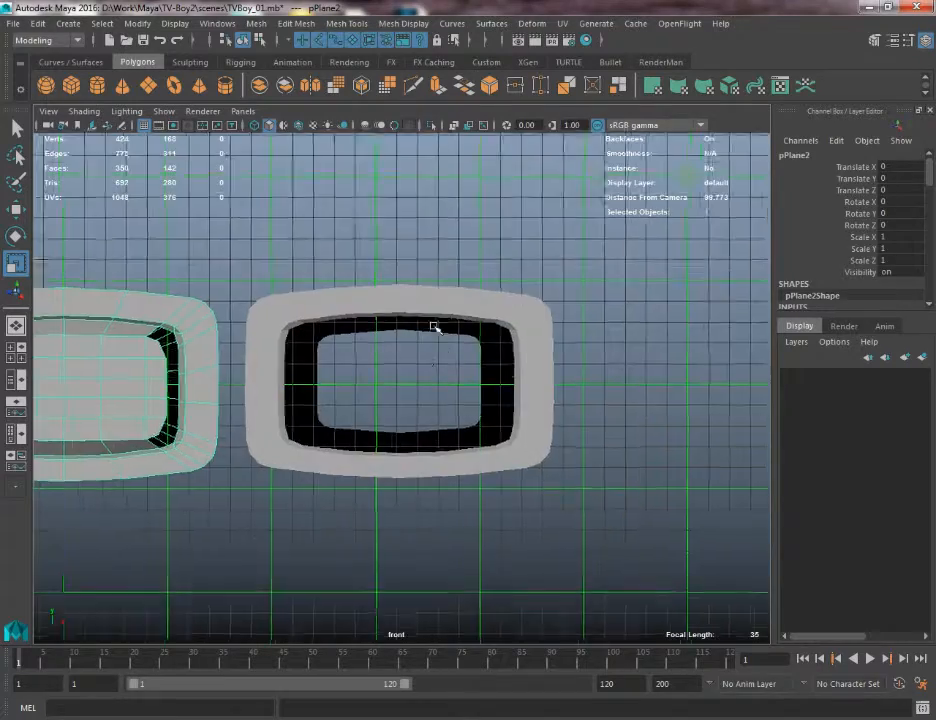
right_click_drag(434, 328, 452, 431, "alt")
middle_click_drag(452, 431, 523, 426, "alt")
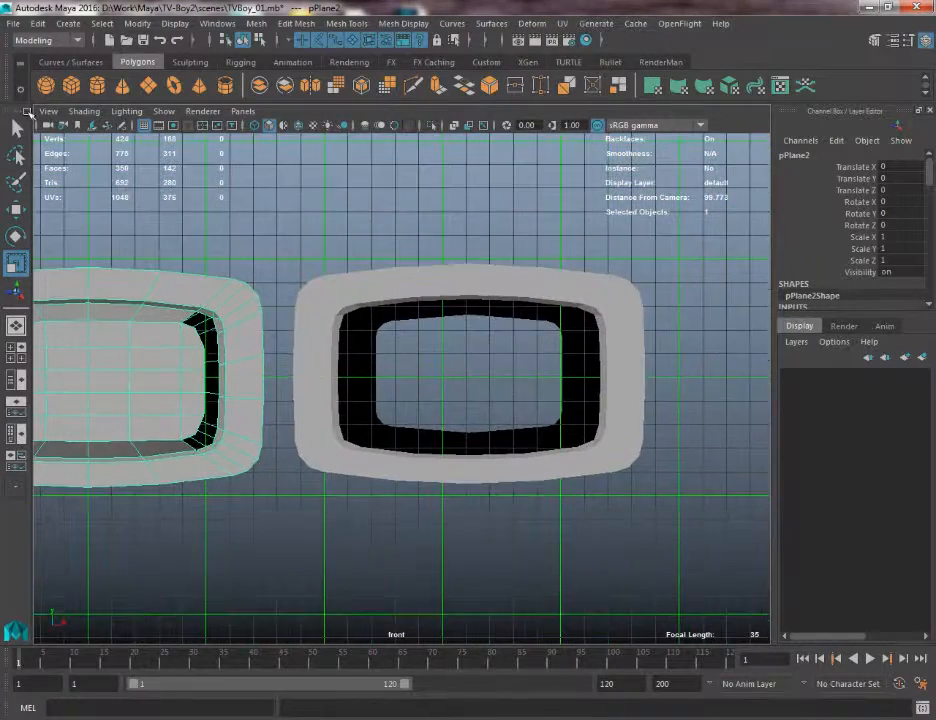
left_click(150, 88)
left_click_drag(440, 347, 340, 342)
key("space")
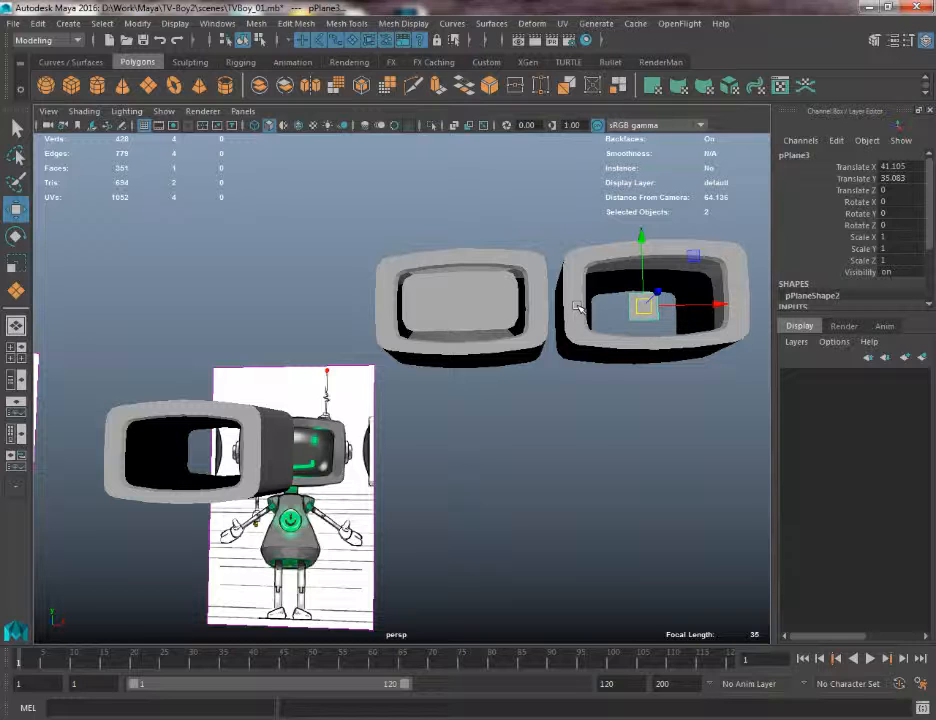
left_click(566, 337)
Collapse the short back lip edge at the upper-left corner of the original TV head's opening
left_click(158, 412)
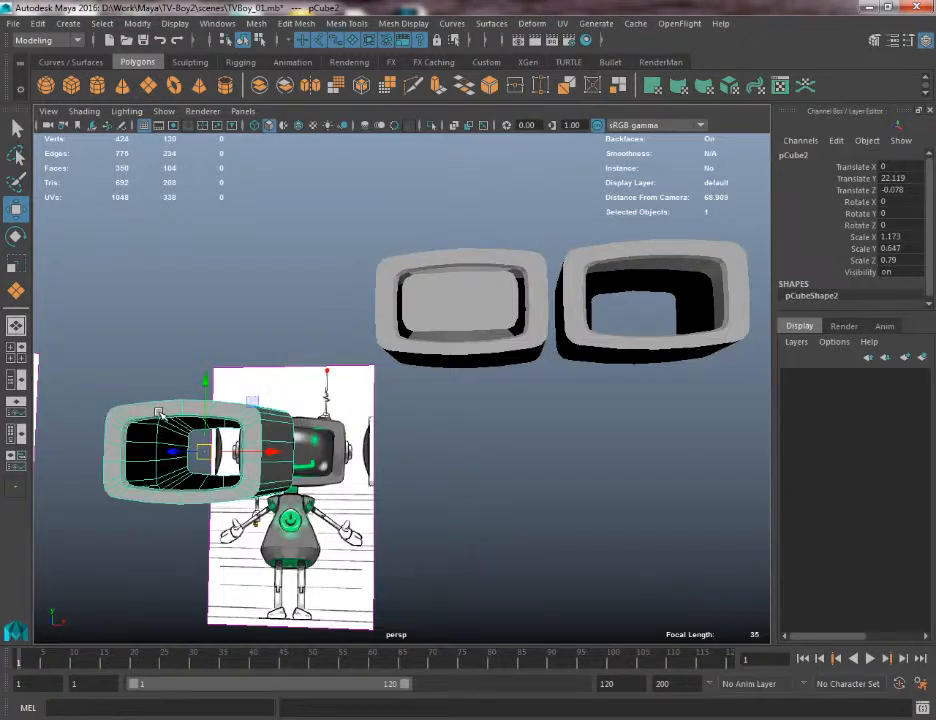
key("f")
scroll(251, 495, "up", 3)
middle_click_drag(100, 207, 146, 198, "alt")
right_click_drag(137, 197, 138, 143)
left_click(130, 218)
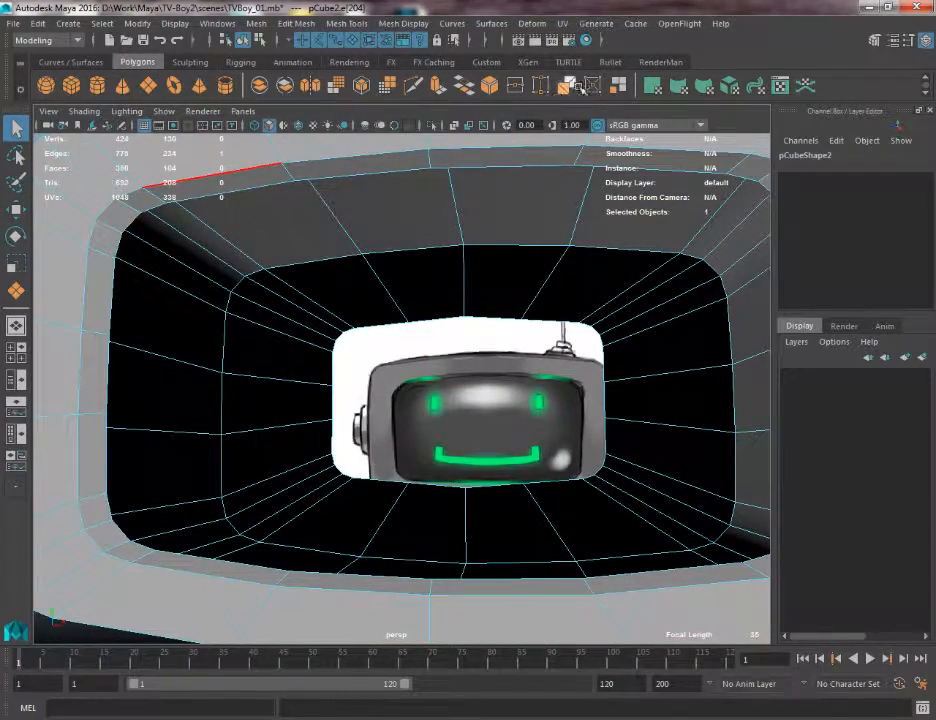
left_click(593, 87)
Collapse the short back lip edges at the original head's upper-right, lower-right and lower-left opening corners
middle_click_drag(699, 229, 642, 279, "alt")
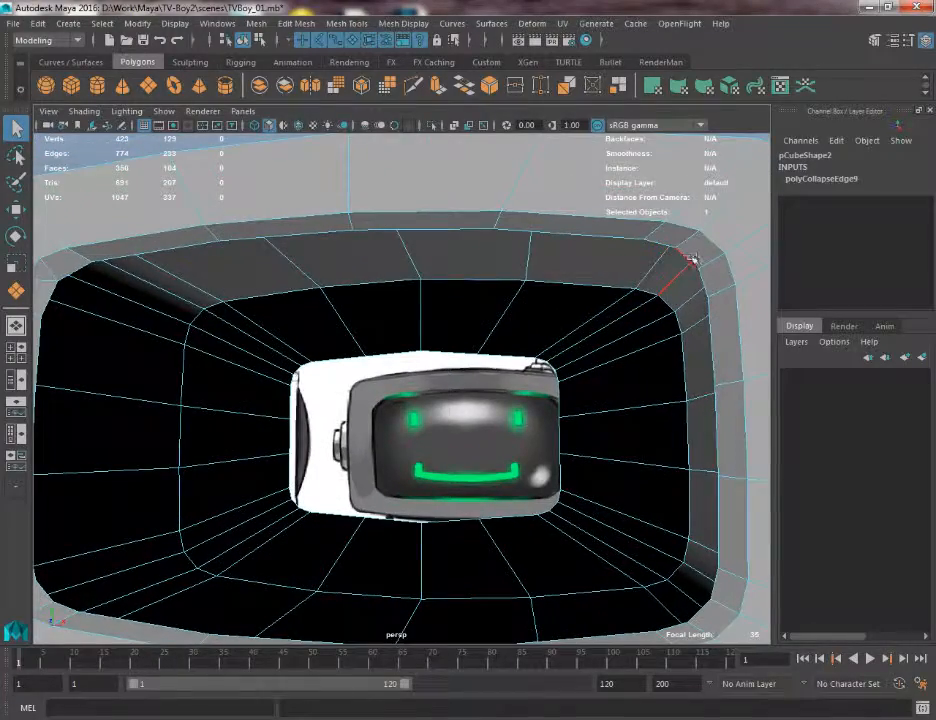
left_click(693, 260)
key("g")
middle_click_drag(690, 402, 673, 241, "alt")
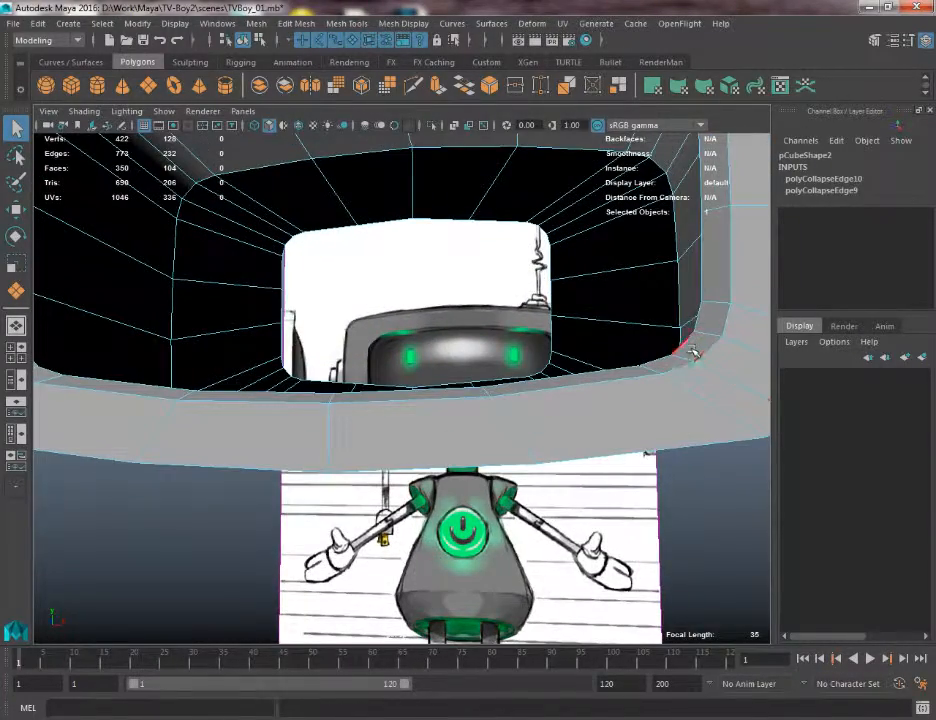
left_click(690, 349)
key("g")
middle_click_drag(438, 378, 600, 386, "alt")
left_click(272, 370)
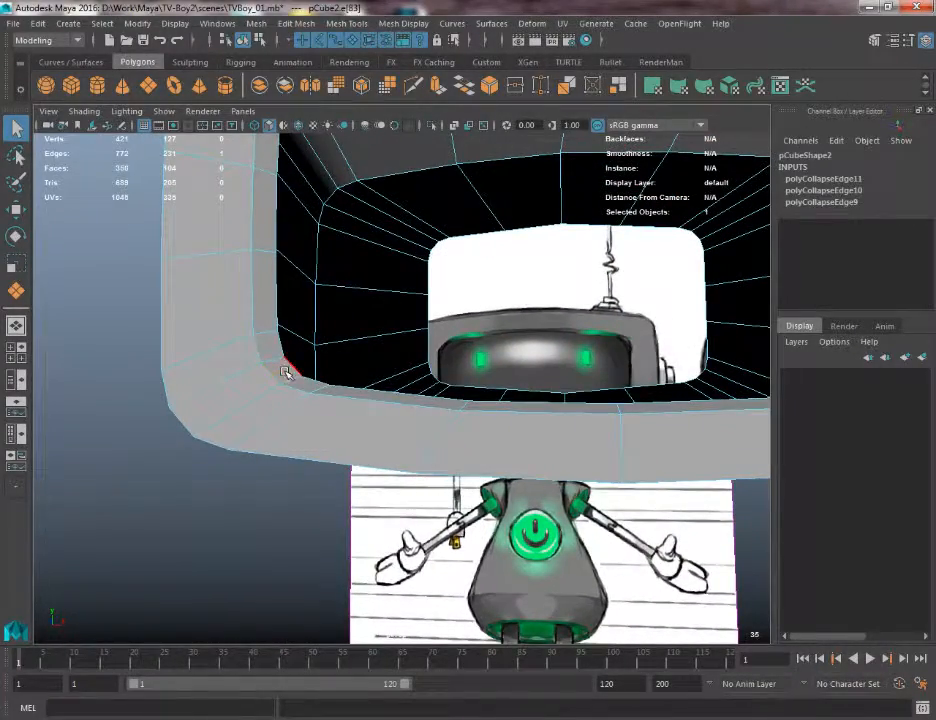
key("g")
Select the original head's four collapsed back-lip corner vertices and scale them slightly outward horizontally in the front view
middle_click_drag(291, 348, 305, 485, "alt")
right_click_drag(238, 289, 180, 283)
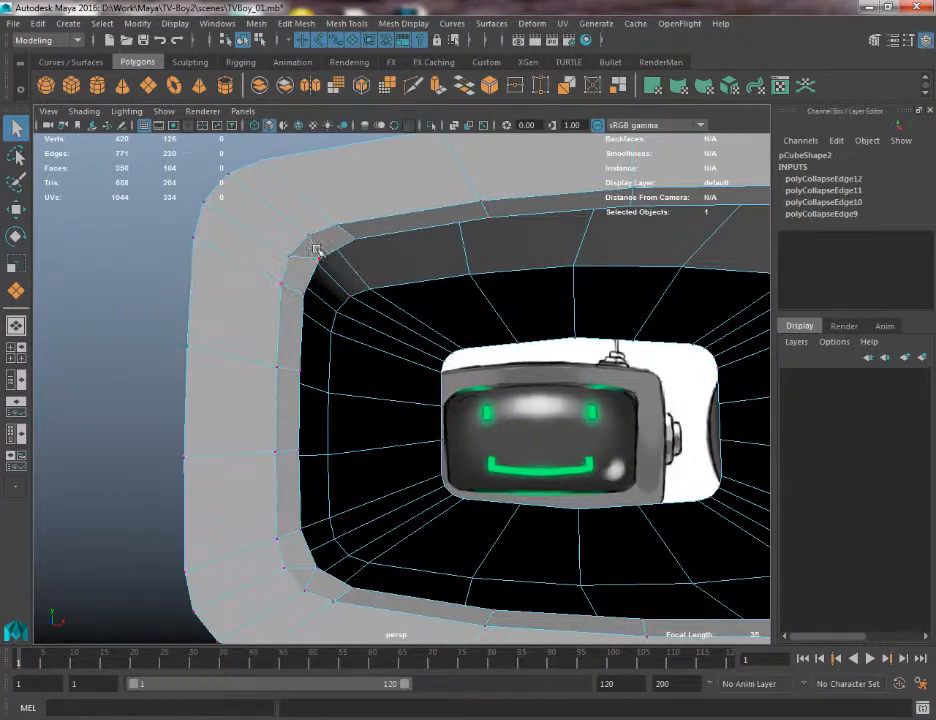
left_click(318, 254)
middle_click_drag(310, 384, 298, 278, "alt")
left_click(293, 457, "shift")
middle_click_drag(293, 455, 12, 445, "alt")
left_click(580, 477, "shift")
middle_click_drag(580, 477, 595, 425, "alt")
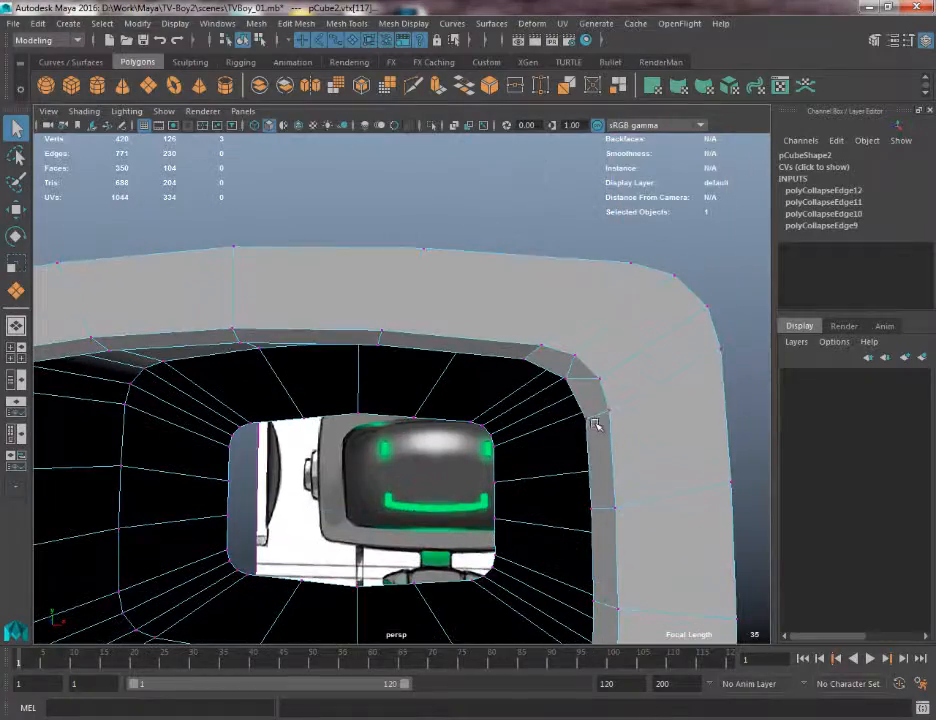
left_click(580, 379, "shift")
key("space")
left_click_drag(580, 380, 581, 403)
middle_click_drag(581, 403, 669, 374, "alt")
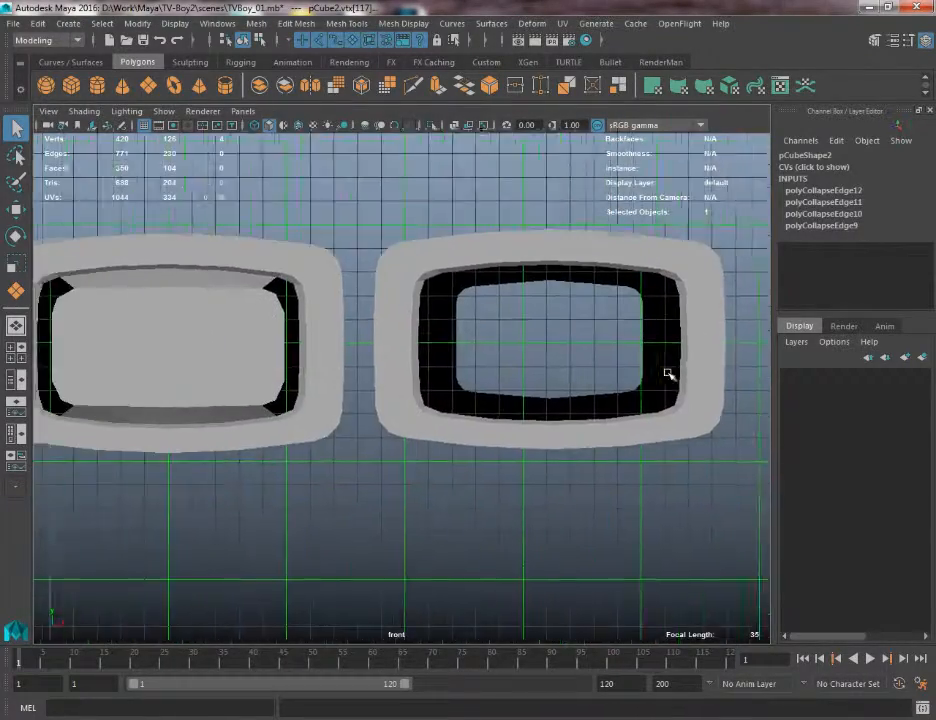
key("f")
scroll(368, 485, "down", 4)
key("r")
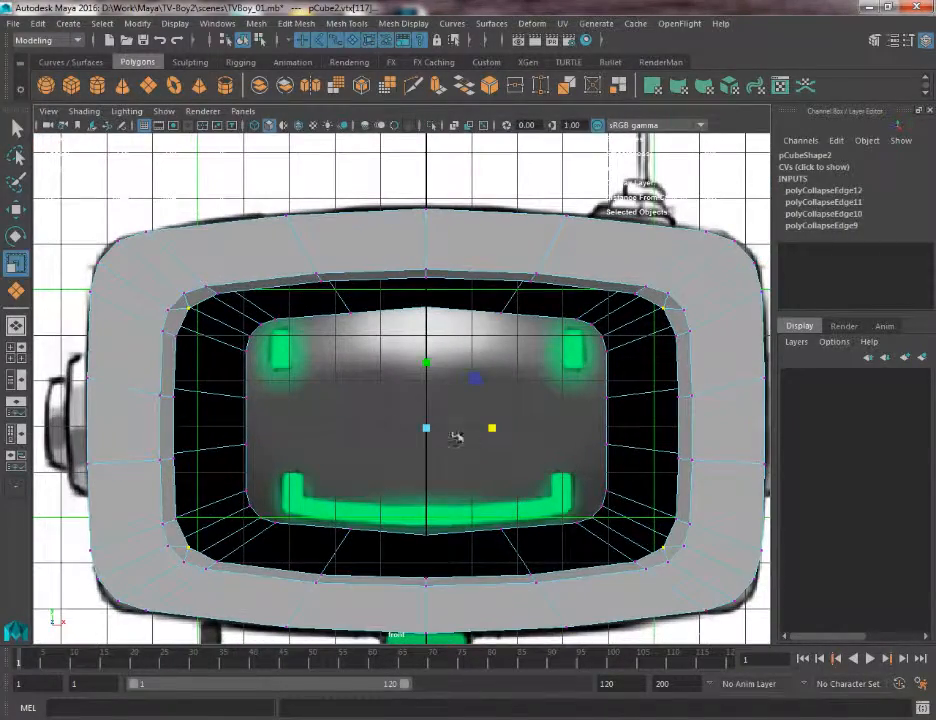
left_click_drag(497, 430, 494, 433)
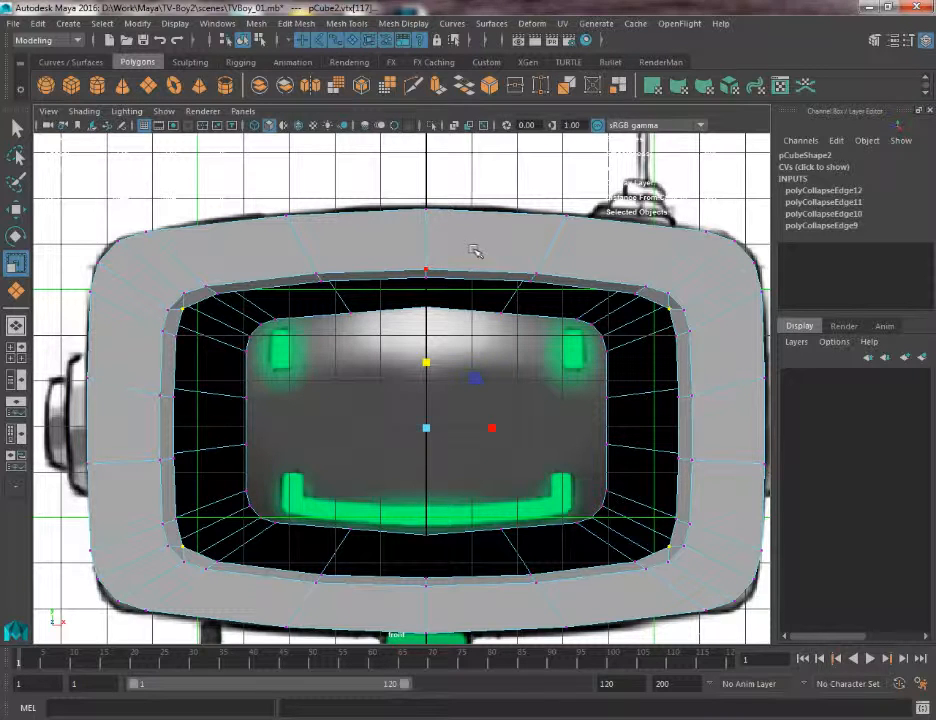
Delete the duplicated open head beside the gridded-screen head, working in perspective
key("space")
left_click_drag(473, 250, 472, 213)
right_click_drag(437, 259, 330, 310, "alt")
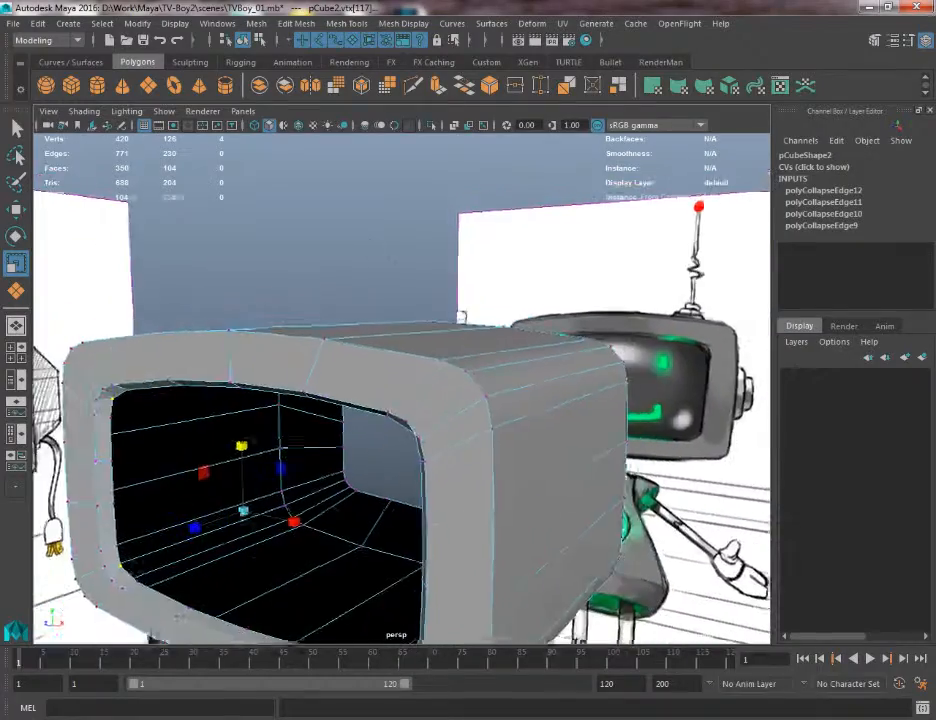
left_click_drag(280, 345, 372, 359, "alt")
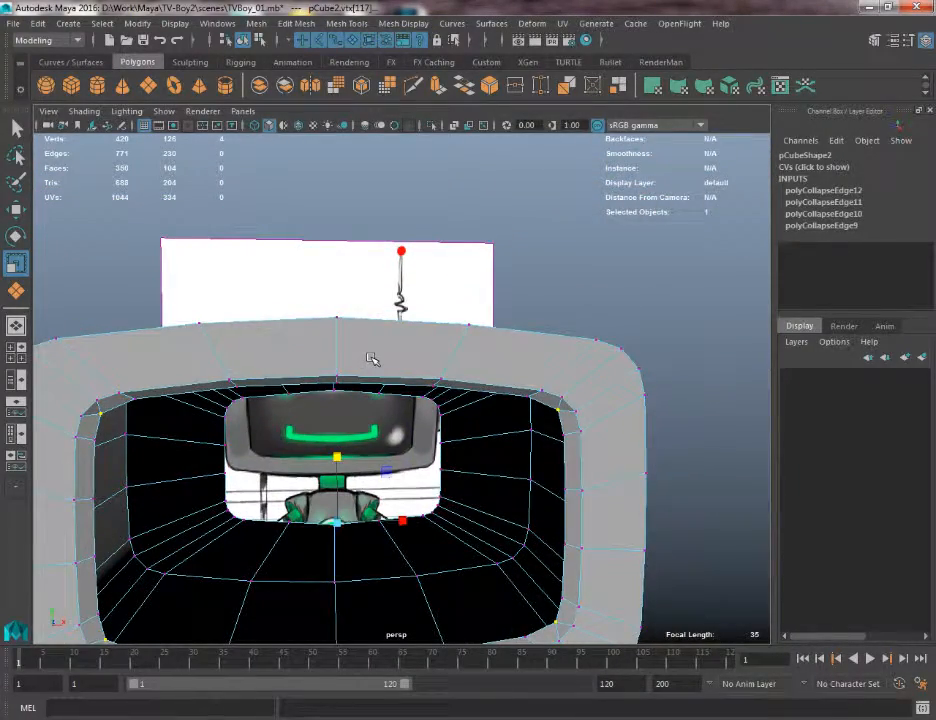
right_click_drag(387, 431, 387, 320, "alt")
middle_click_drag(420, 328, 84, 484, "alt")
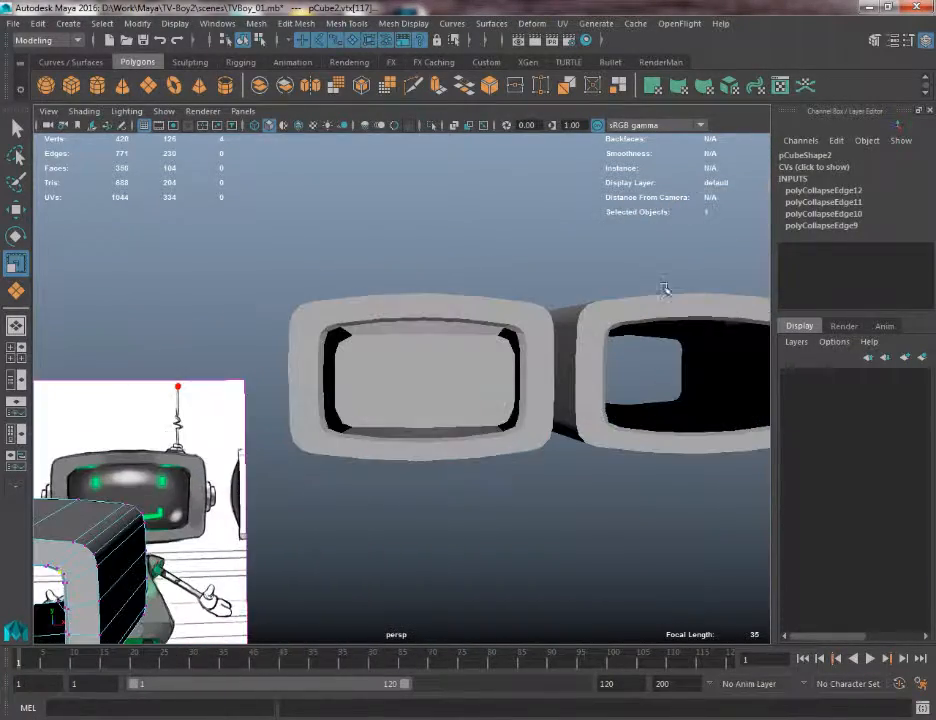
left_click_drag(707, 275, 698, 420)
key("Delete")
Draw a small polygon plane over the middle of the original head's opening in the front view and set its Translate X to 0
left_click_drag(296, 355, 288, 428, "alt")
key("space")
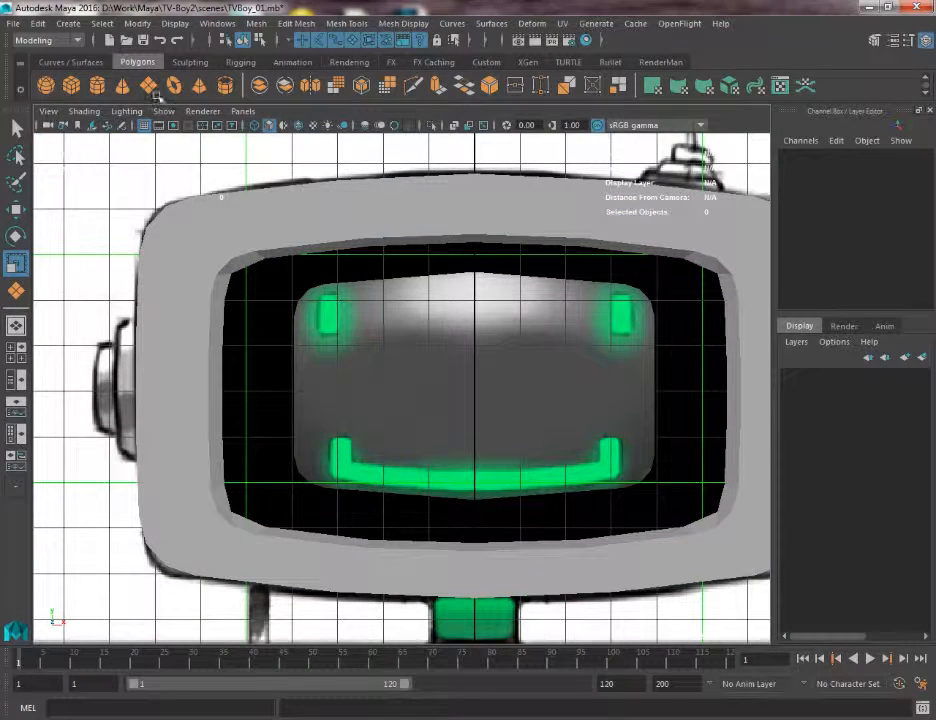
left_click_drag(470, 382, 506, 420)
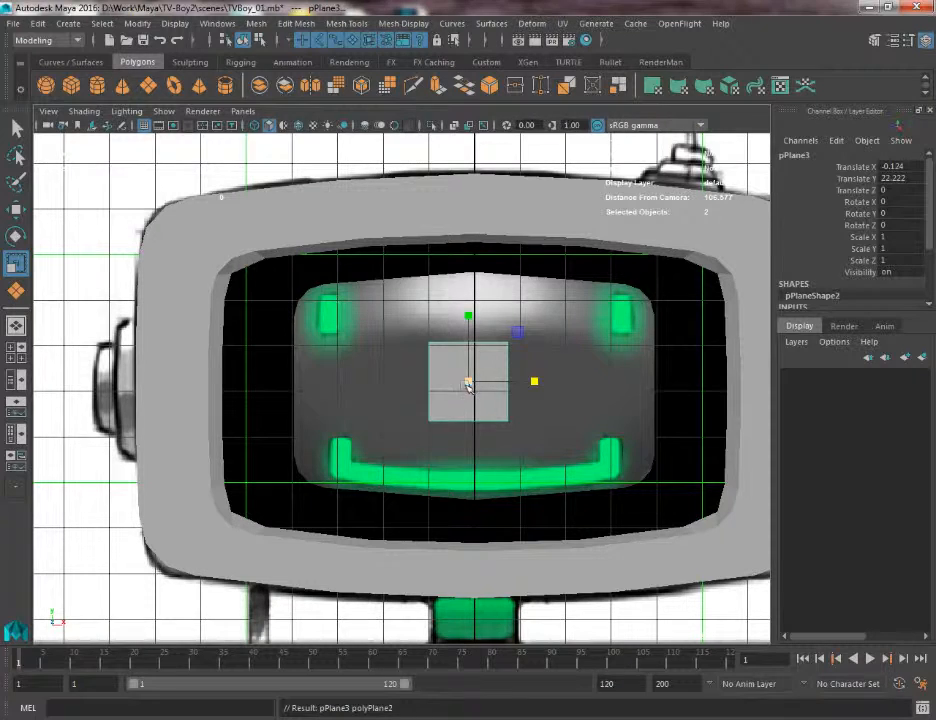
left_click(900, 167)
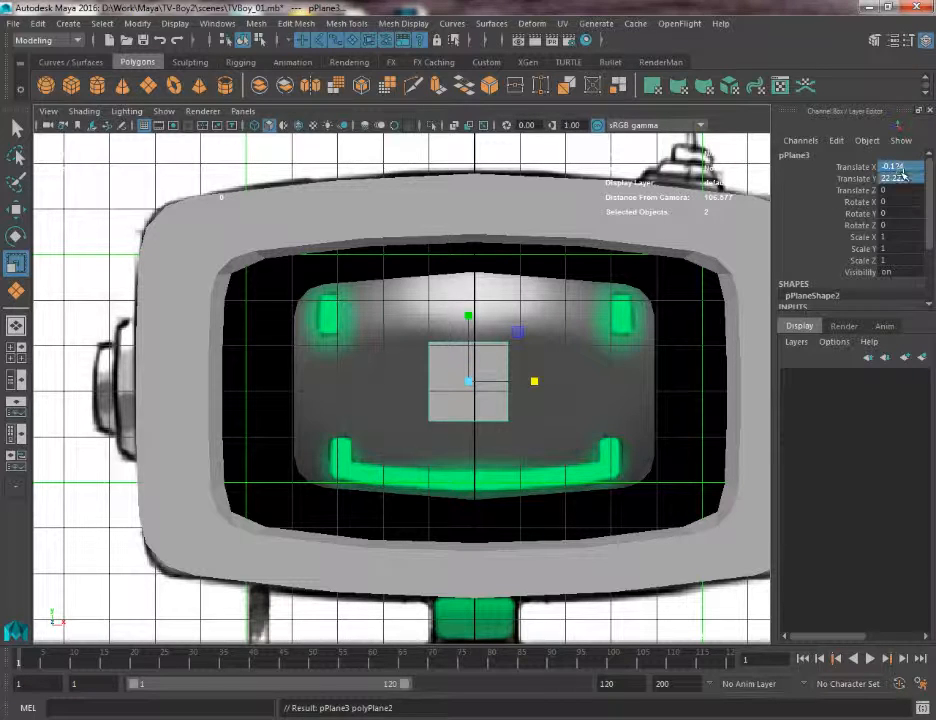
type("0")
key("Return")
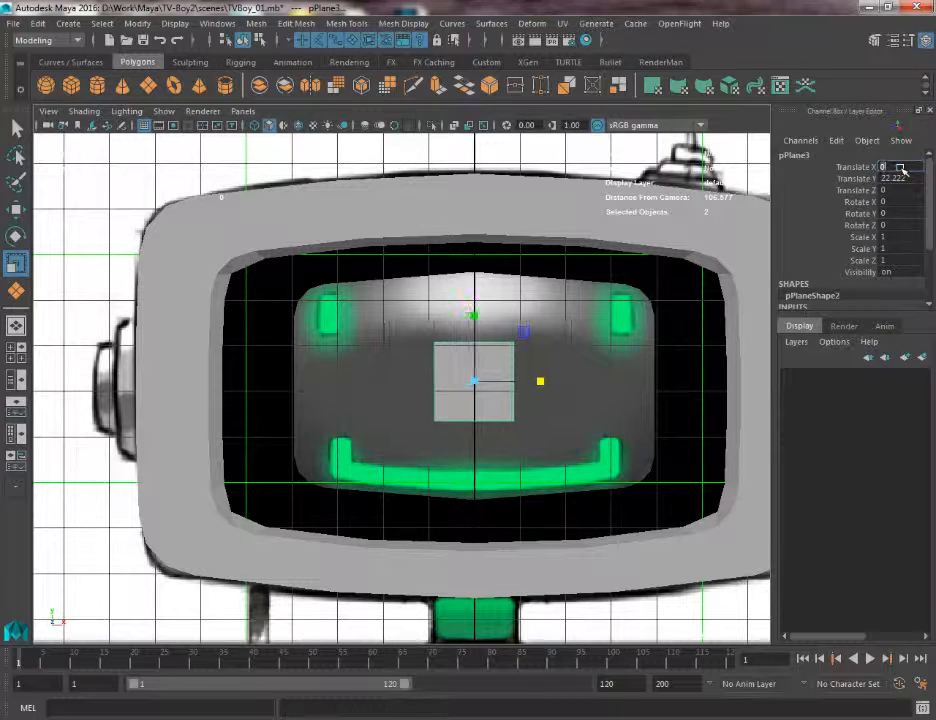
Move the new plane forward out of the head in perspective, to a Translate Z of about 6.19
left_click(466, 373)
key("w")
key("space")
left_click_drag(464, 379, 480, 341)
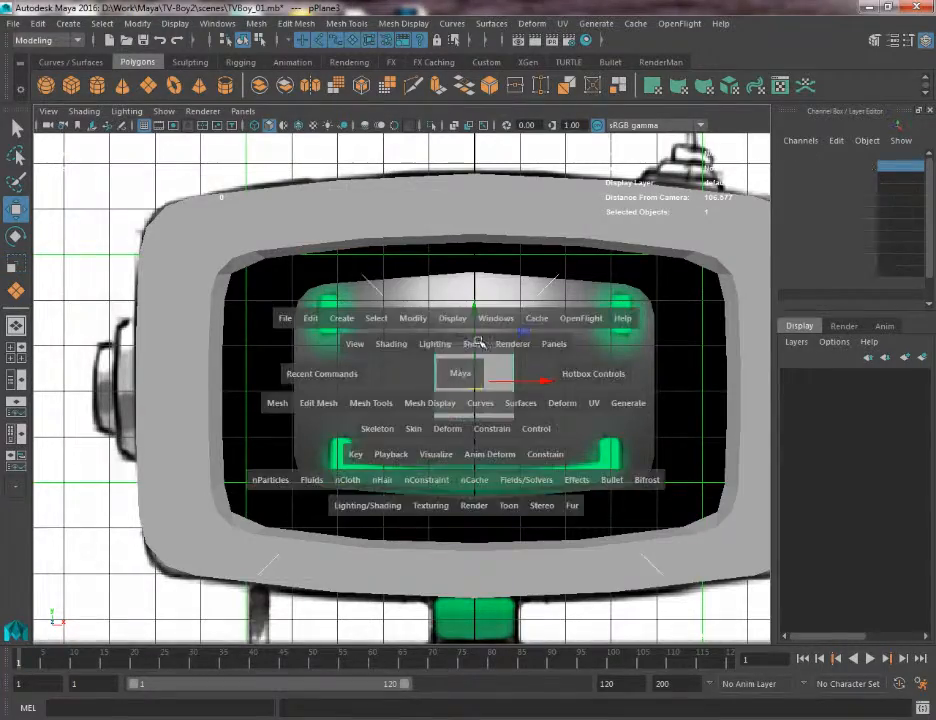
left_click_drag(397, 369, 385, 371, "alt")
left_click_drag(268, 398, 202, 431)
Move the plane back in the side view to the front of the sketched screen bulge, Translate Z about 5.56
left_click_drag(202, 431, 161, 427, "alt")
key("space")
left_click_drag(161, 427, 236, 424)
middle_click_drag(236, 424, 395, 412, "alt")
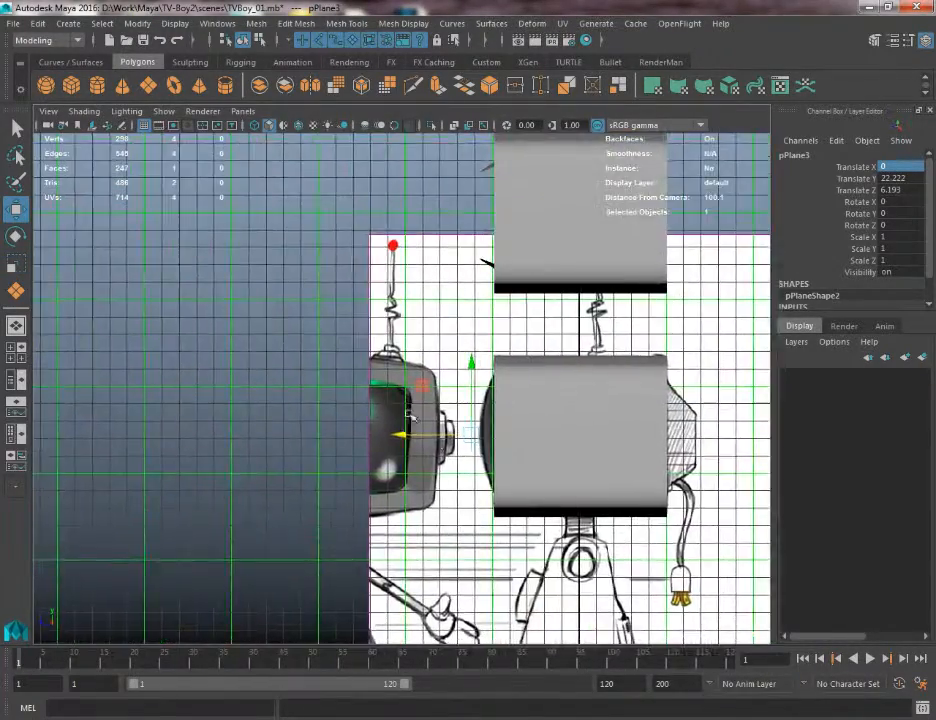
right_click_drag(397, 413, 530, 519, "alt")
middle_click_drag(531, 519, 478, 483, "alt")
right_click_drag(480, 490, 565, 590, "alt")
middle_click_drag(479, 543, 327, 501, "alt")
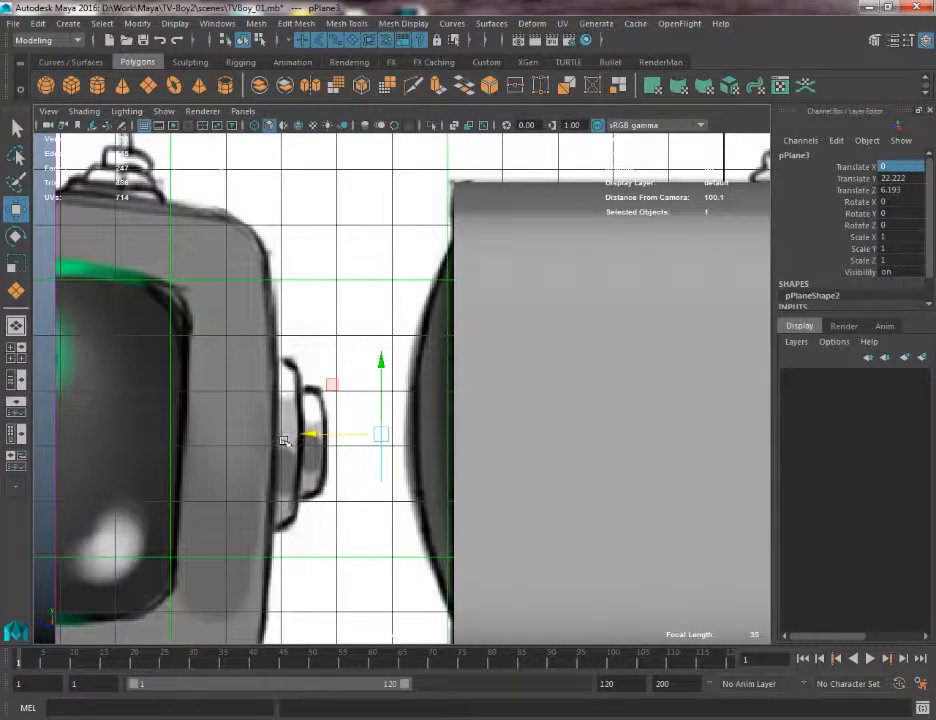
left_click_drag(312, 437, 349, 435)
Lower the plane to Translate Y of about 22.15 in the front view and scale it uniformly to about 2.52
key("r")
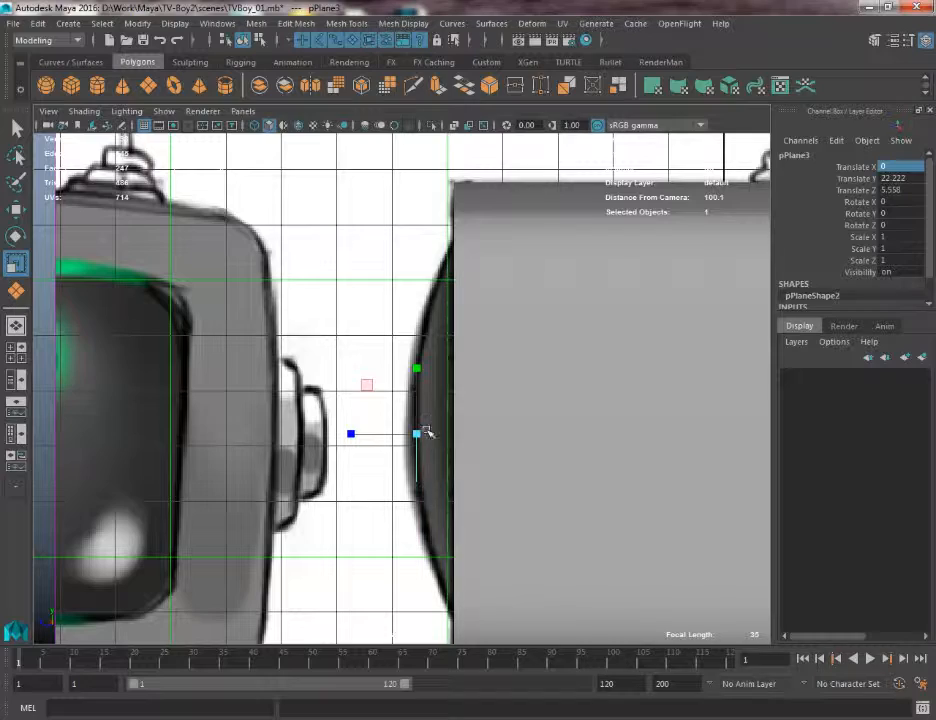
key("space")
mouse_move(428, 518)
left_mouse_down()
mouse_move(428, 481)
mouse_move(430, 514)
left_mouse_up()
key("space")
right_click_drag(429, 514, 412, 437, "alt")
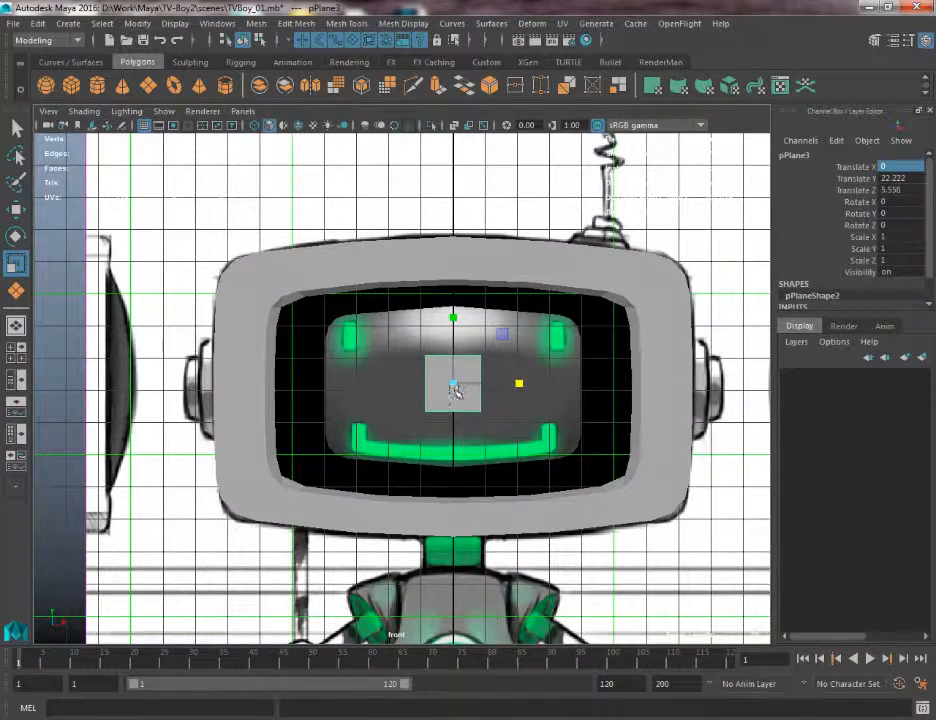
key("w")
key("r")
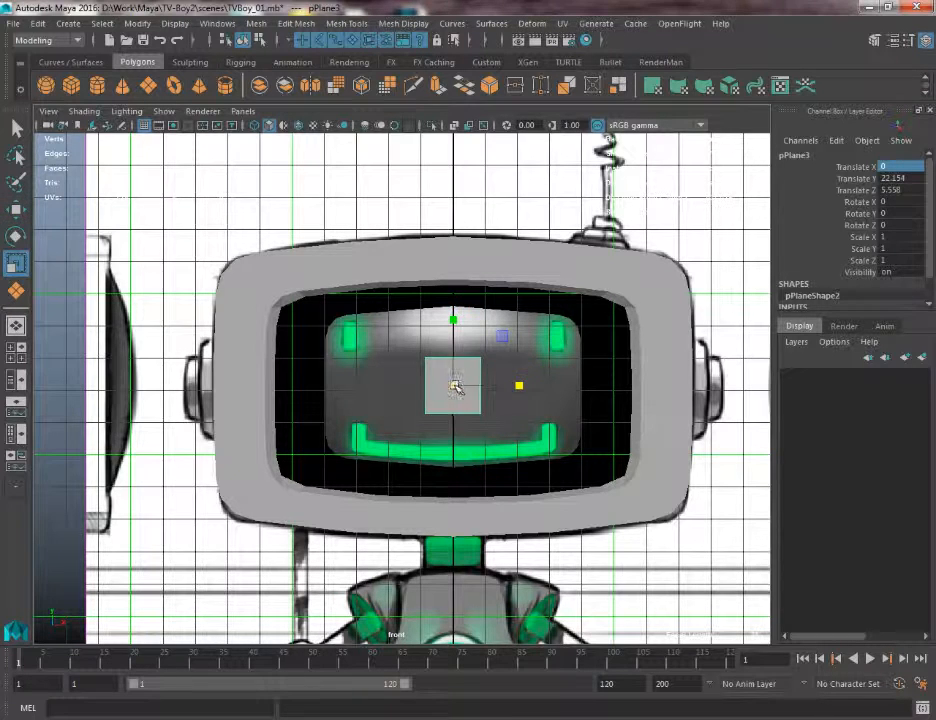
left_click_drag(455, 386, 508, 392)
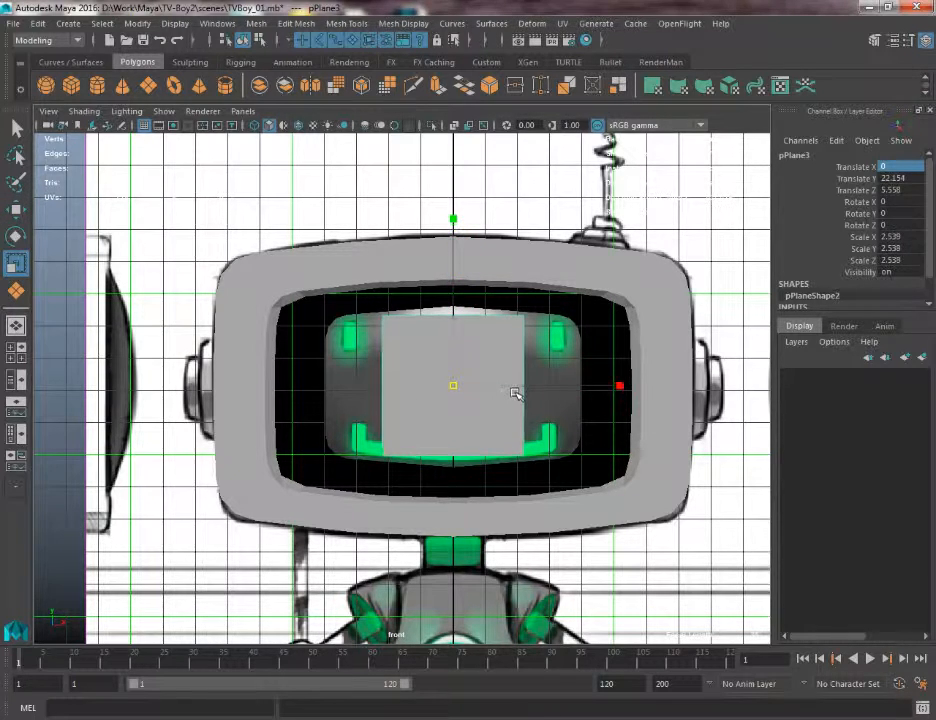
middle_click_drag(514, 392, 585, 400)
Lower the plane slightly to Translate Y of about 22.04 and widen it to a Scale X of about 3.31
key("w")
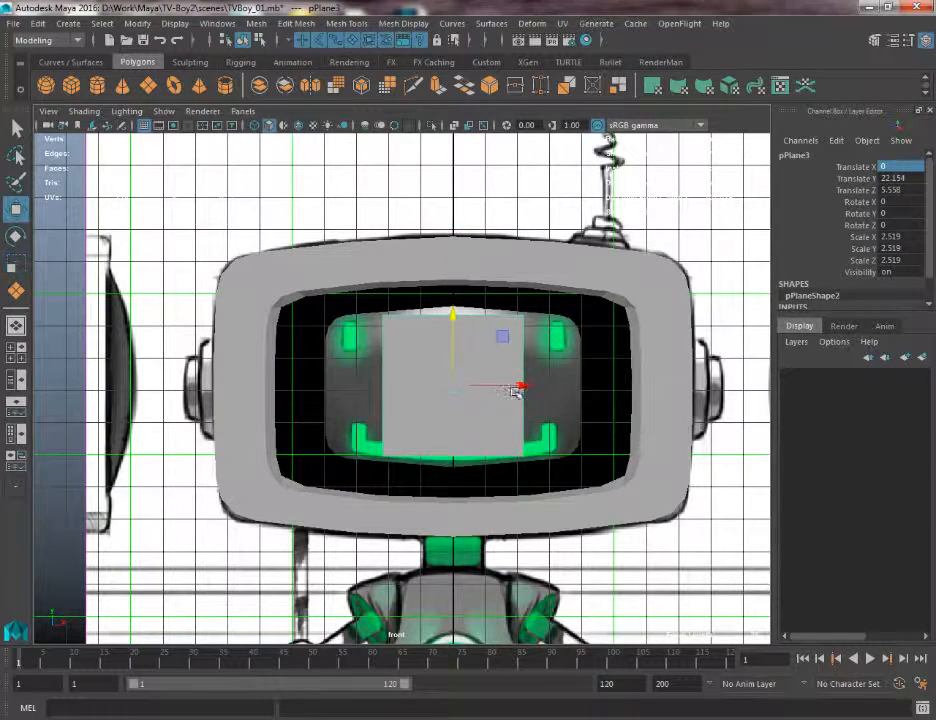
left_click_drag(455, 340, 455, 346)
key("r")
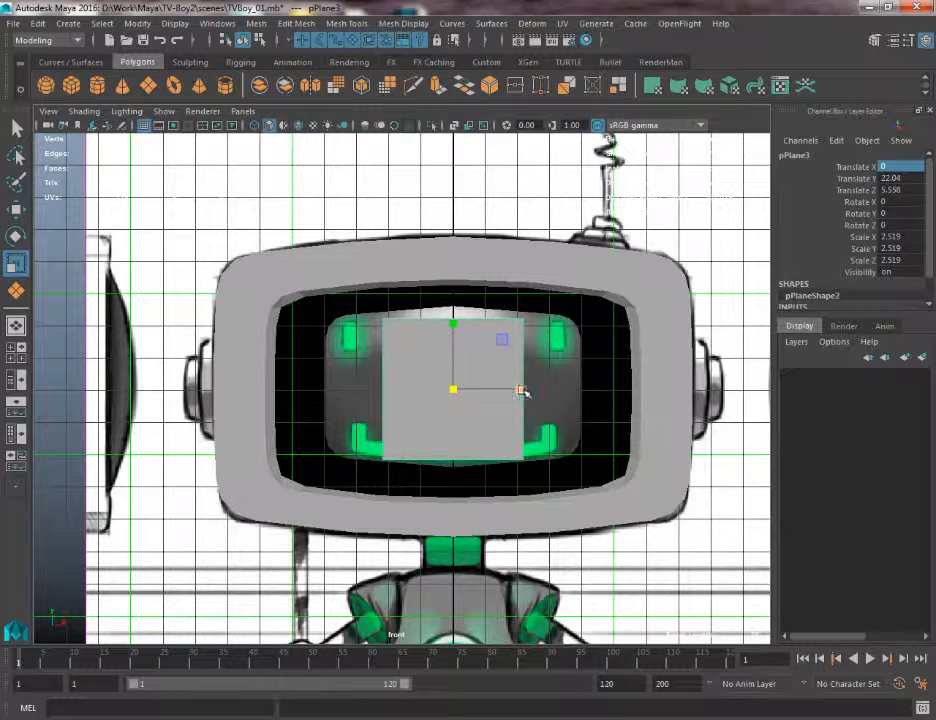
left_click_drag(522, 391, 539, 390)
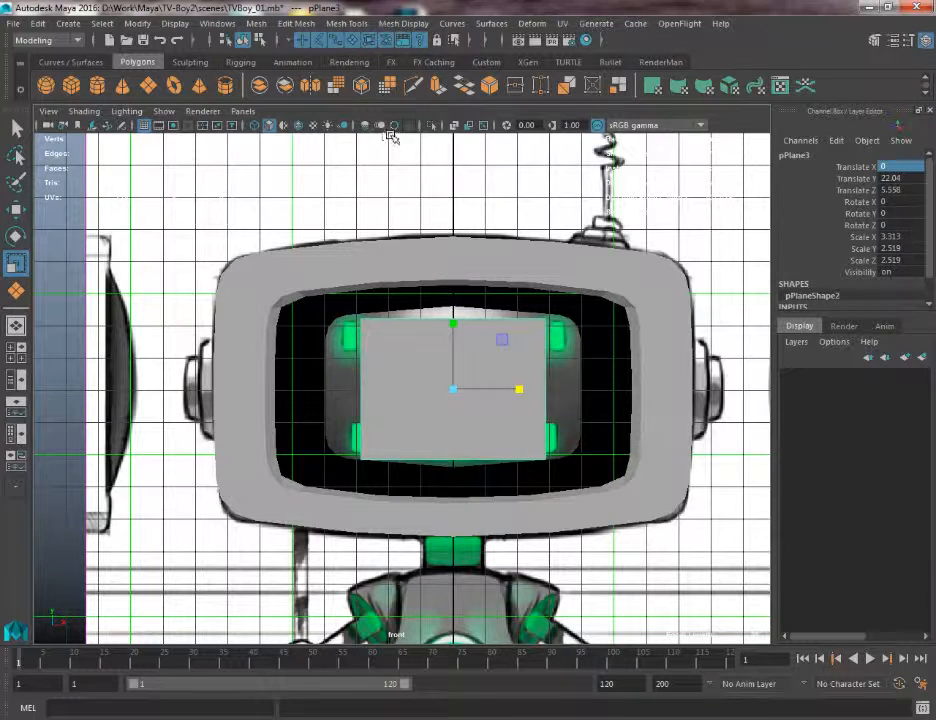
Turn on wireframe on shaded display and frame the original head with its plane in the front view
left_click(301, 127)
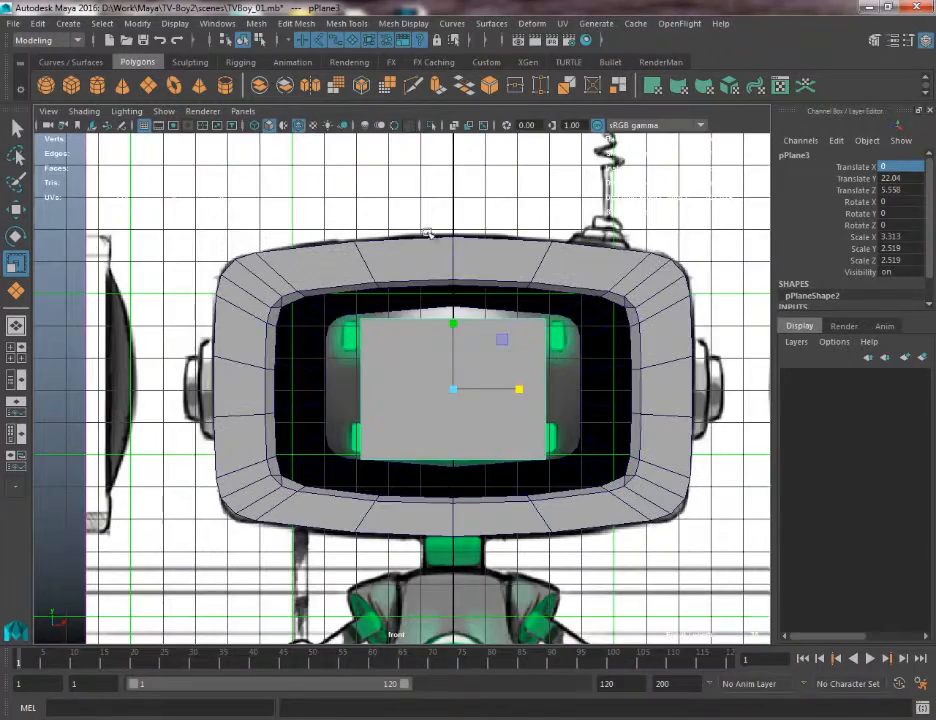
right_click_drag(432, 240, 474, 309, "alt")
middle_click_drag(474, 309, 413, 322, "alt")
right_click_drag(411, 333, 438, 376, "alt")
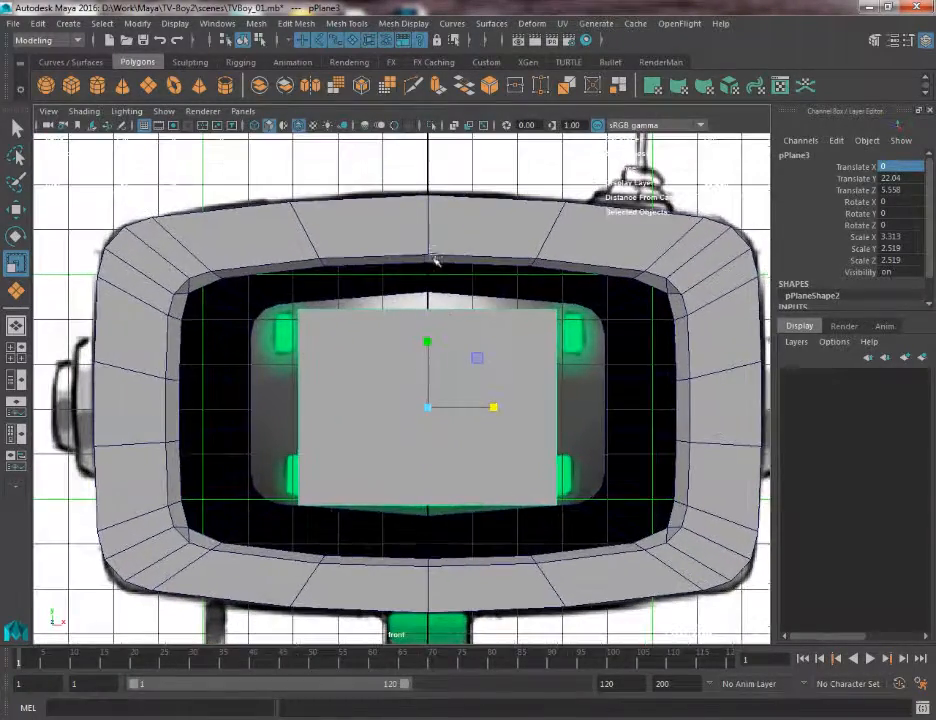
middle_click_drag(430, 293, 403, 256, "alt")
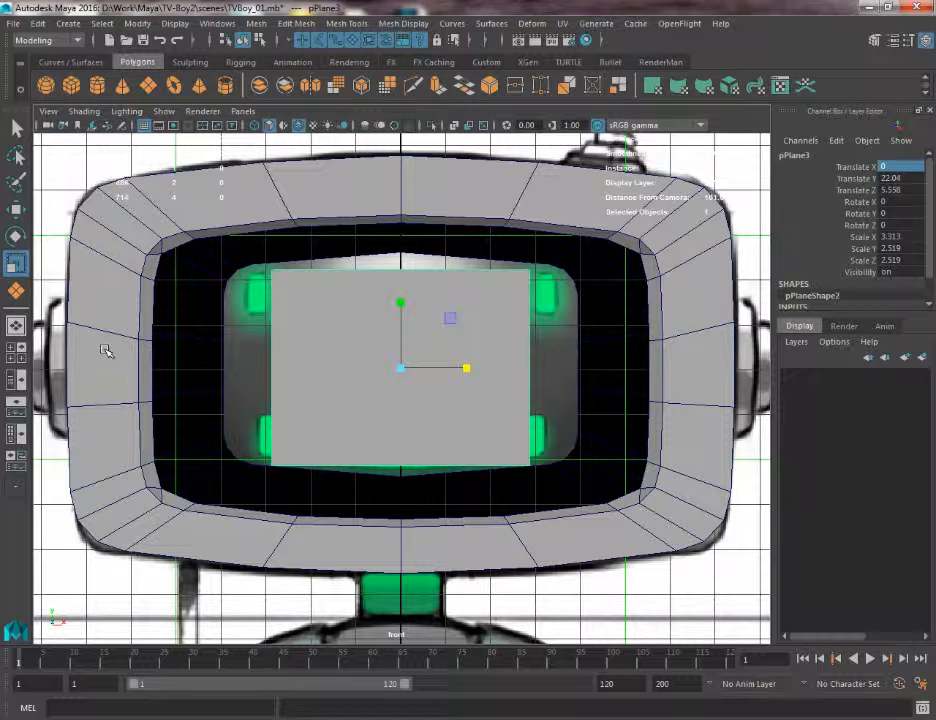
Examine how the gridded screen's divisions line up with the rim edges on the finished head, and return to the original head's plane
right_click_drag(480, 367, 425, 355, "alt")
middle_click_drag(450, 355, 133, 447, "alt")
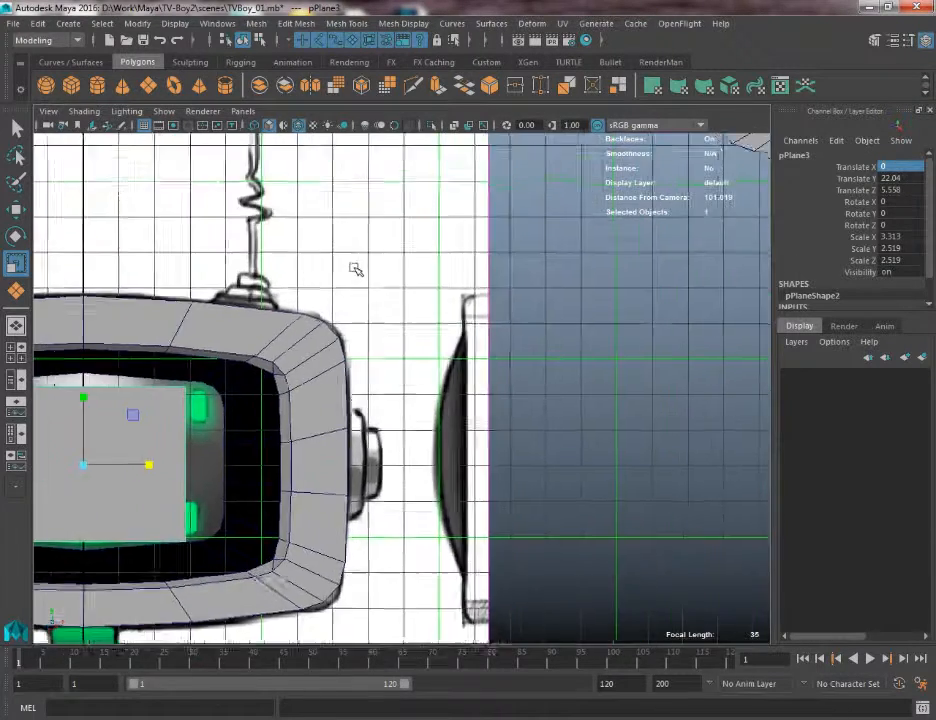
middle_click_drag(572, 287, 4, 487, "alt")
middle_click_drag(414, 355, 346, 551, "alt")
scroll(408, 355, "up", 2)
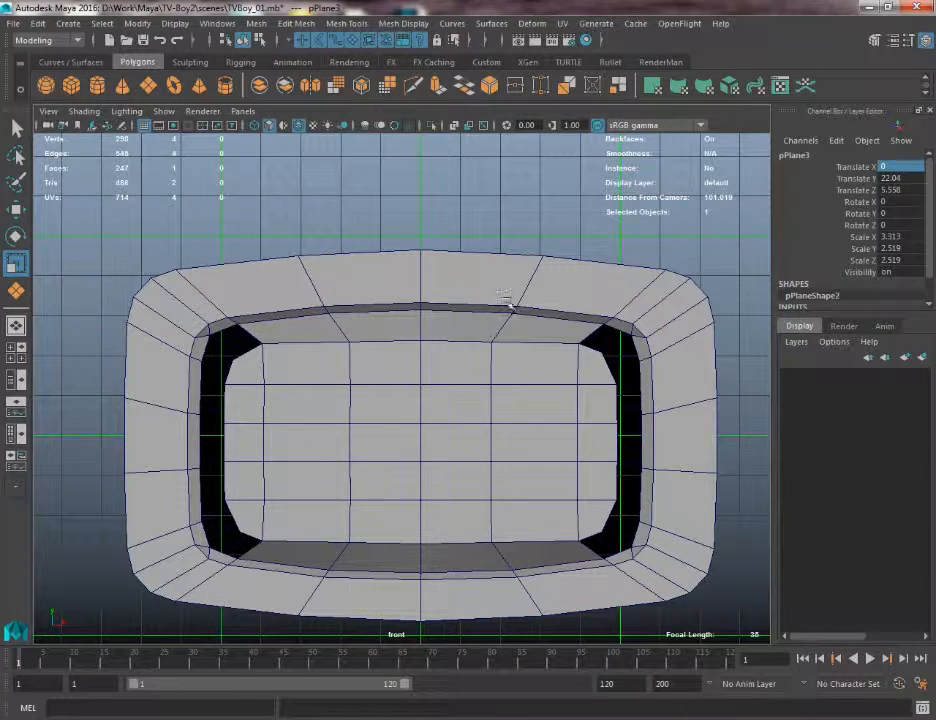
scroll(650, 454, "up", 2)
middle_click_drag(578, 511, 374, 475, "alt")
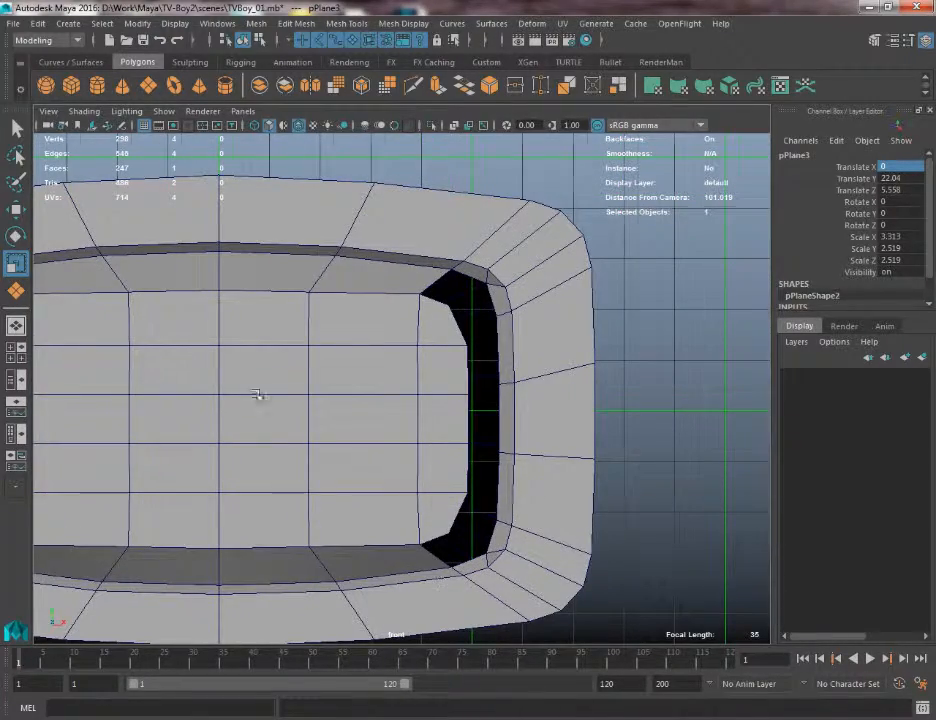
middle_click_drag(257, 395, 590, 363, "alt")
scroll(297, 336, "down", 1)
key("space")
middle_click_drag(232, 378, 356, 218, "alt")
scroll(435, 438, "up", 5)
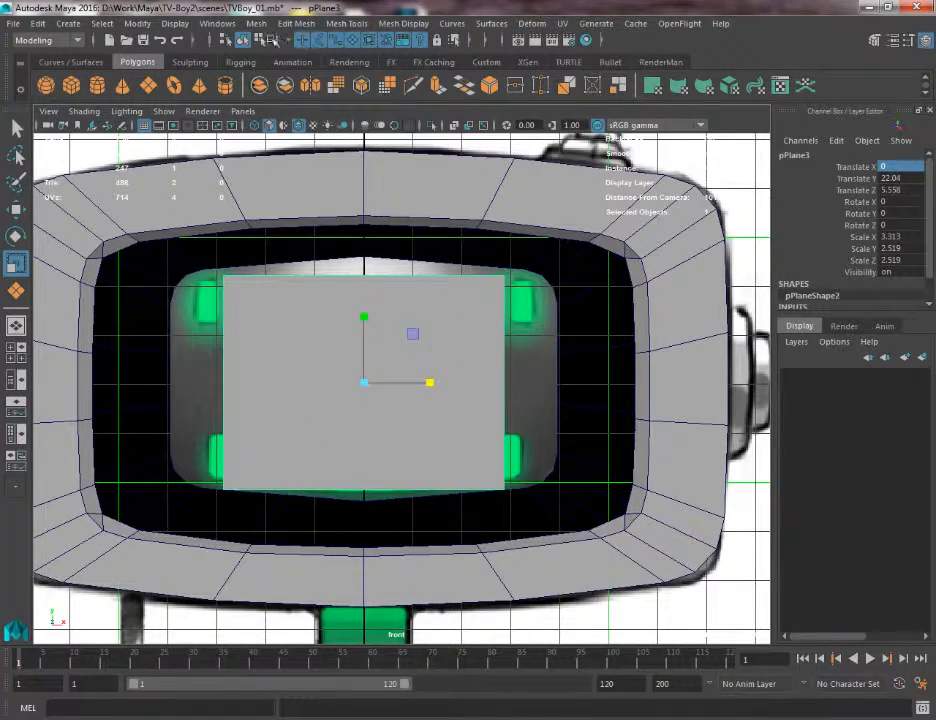
Insert a single vertical edge loop down the middle of the plane with the number of edge loops set to 1
left_click(340, 23)
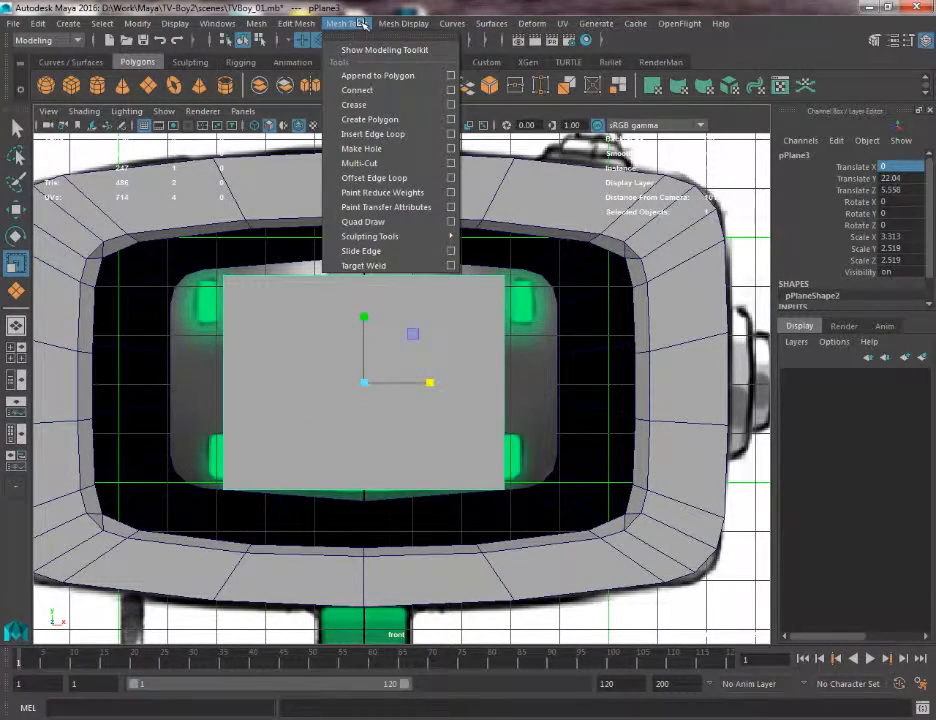
left_click(448, 135)
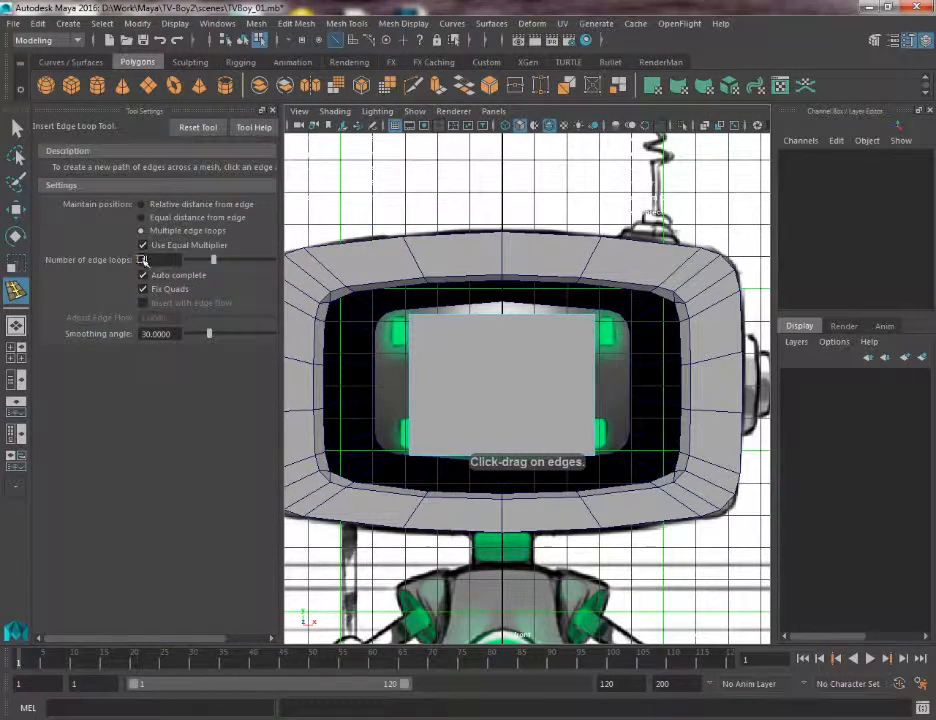
left_click(490, 313)
right_click_drag(487, 319, 550, 445, "alt")
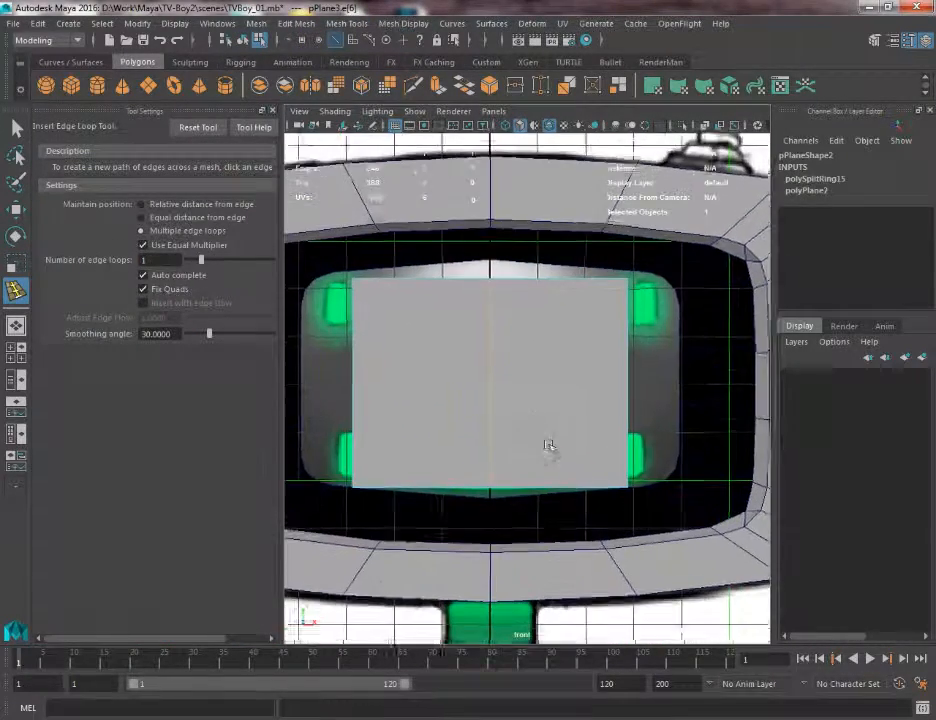
Scale the plane's middle vertical edge taller so it peaks beyond the corners at the top and bottom
scroll(543, 428, "down", 3)
key("r")
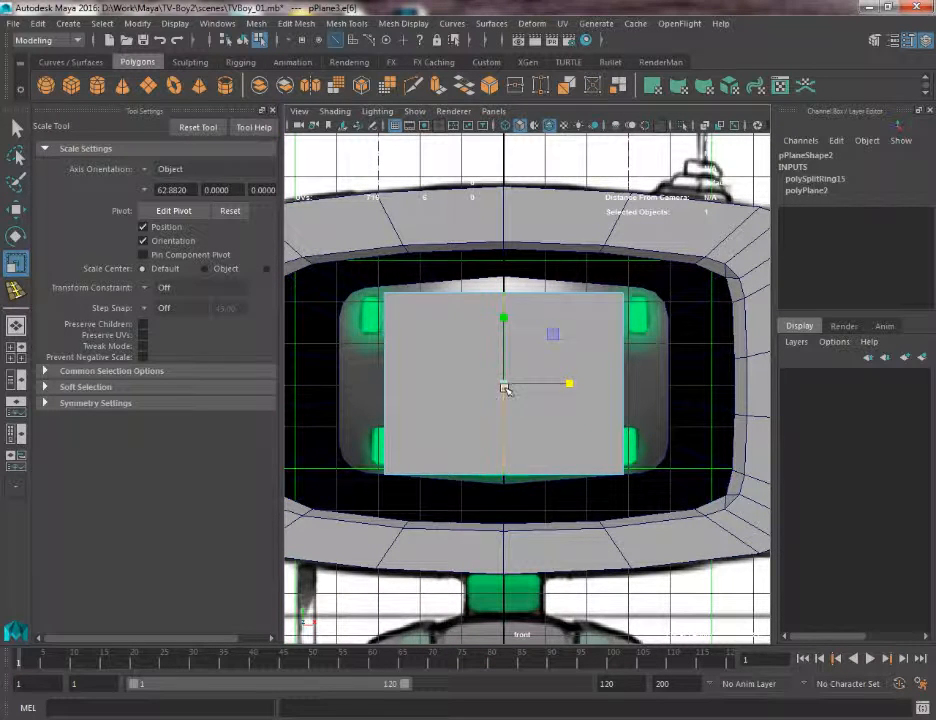
left_click_drag(506, 388, 524, 395)
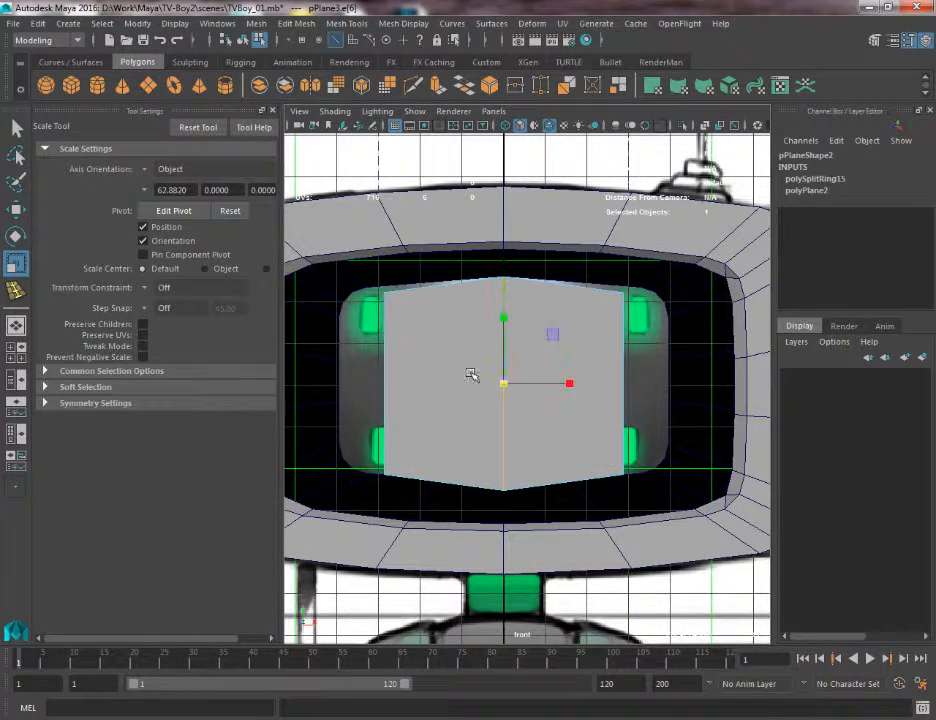
Lower the whole plane slightly in the front view and readjust the middle edge's height and vertical position
key("q")
right_click_drag(464, 328, 501, 288)
key("w")
key("q")
key("r")
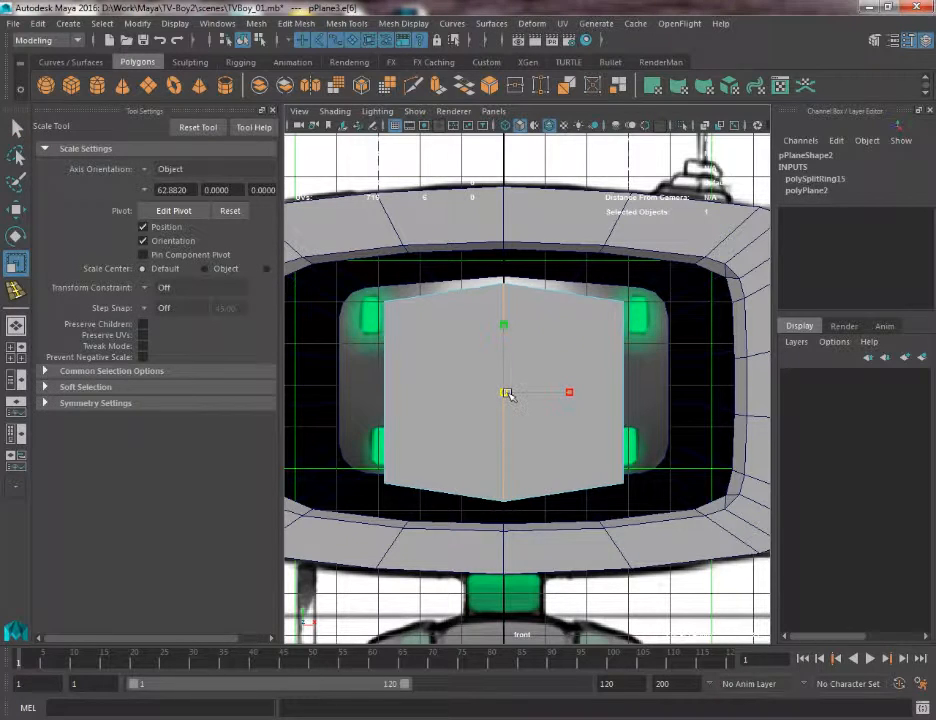
key("w")
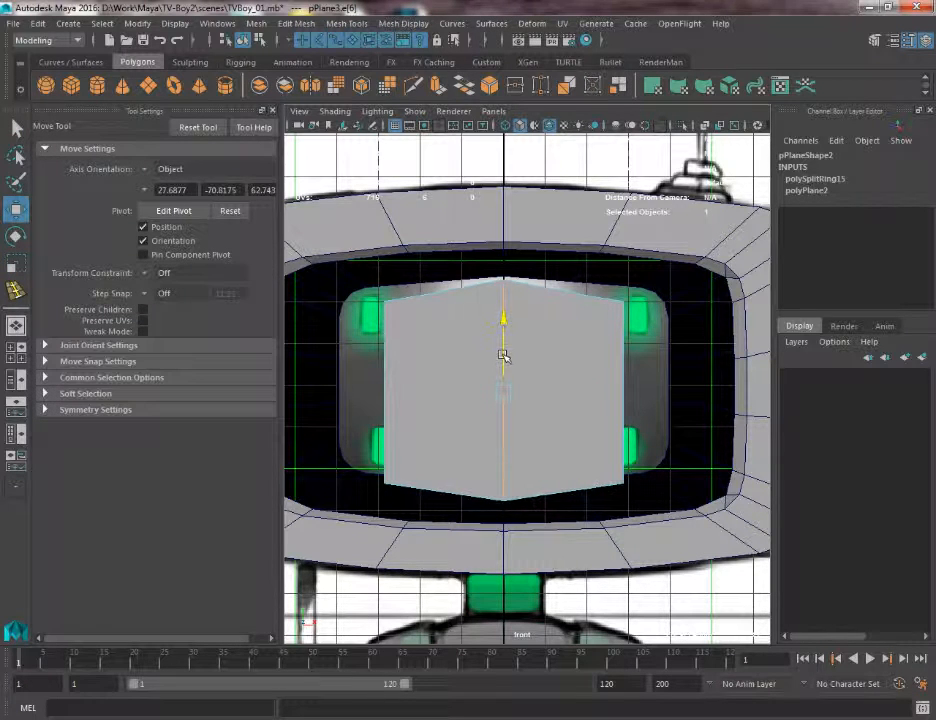
left_click_drag(503, 355, 503, 357)
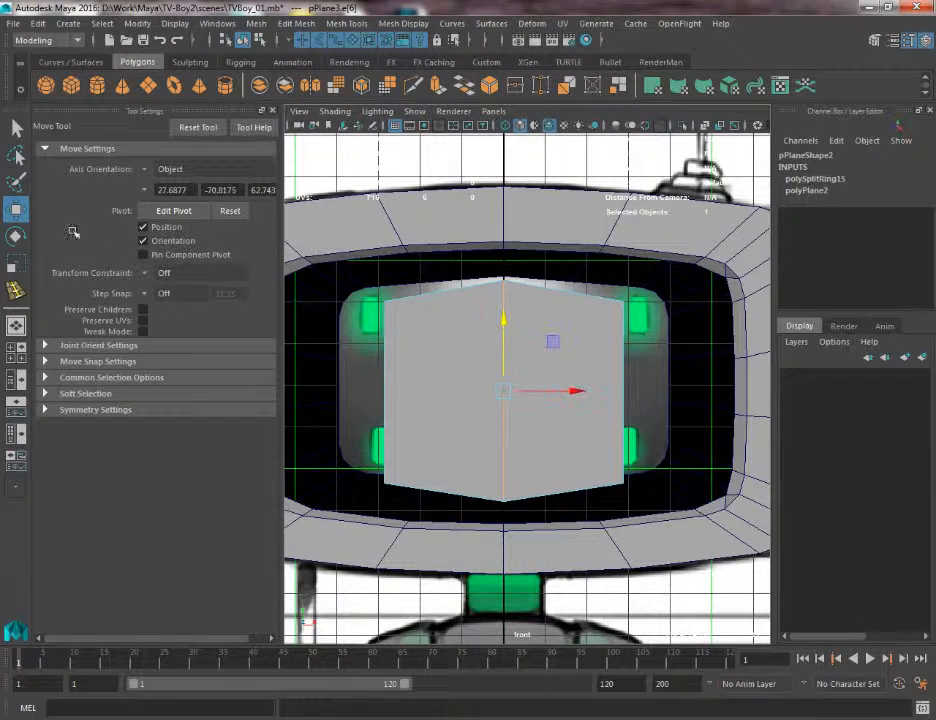
Insert one vertical edge loop in the middle of each half of the plane
left_click(16, 290)
left_click(541, 291)
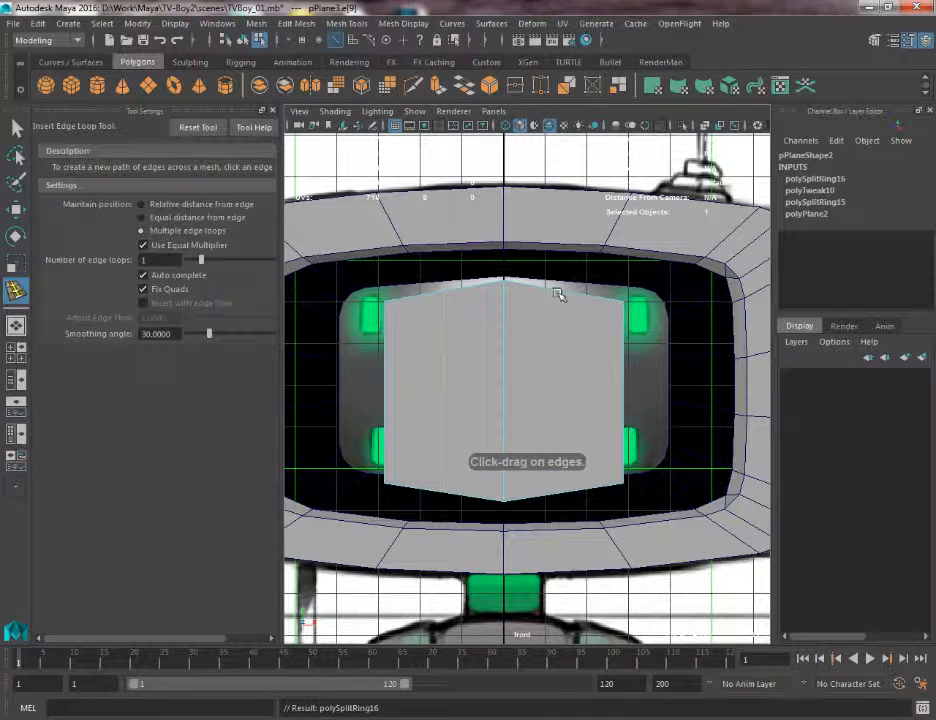
left_click(561, 292)
Scale the two new vertical loops taller and farther apart, and spread the plane's outer side edges outward
key("w")
left_click(449, 348, "shift")
key("r")
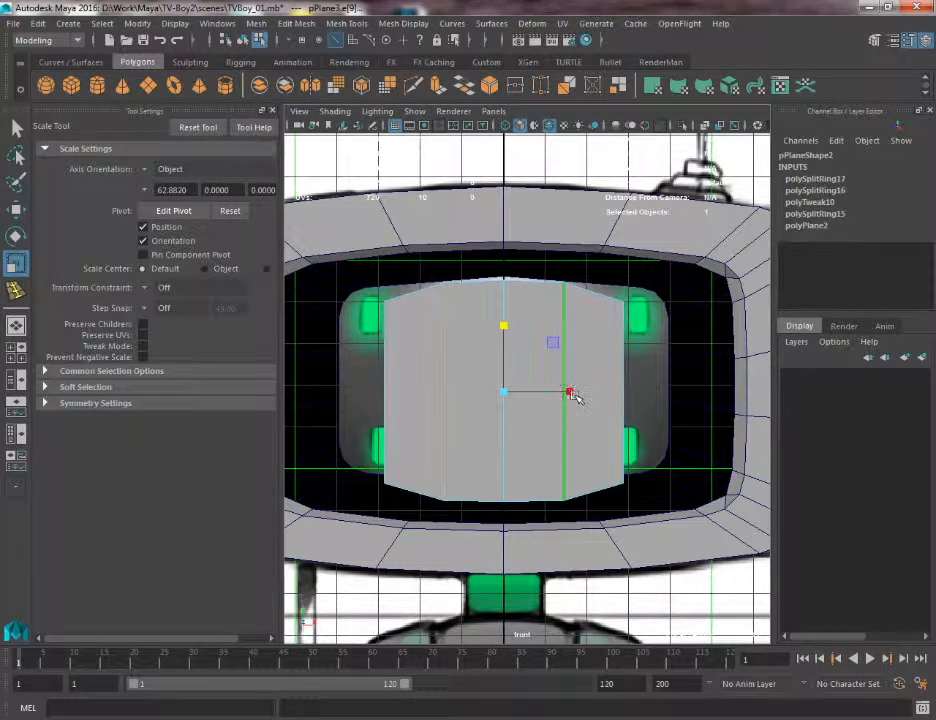
left_click_drag(573, 395, 594, 396)
left_click(621, 373)
left_click(388, 368, "shift")
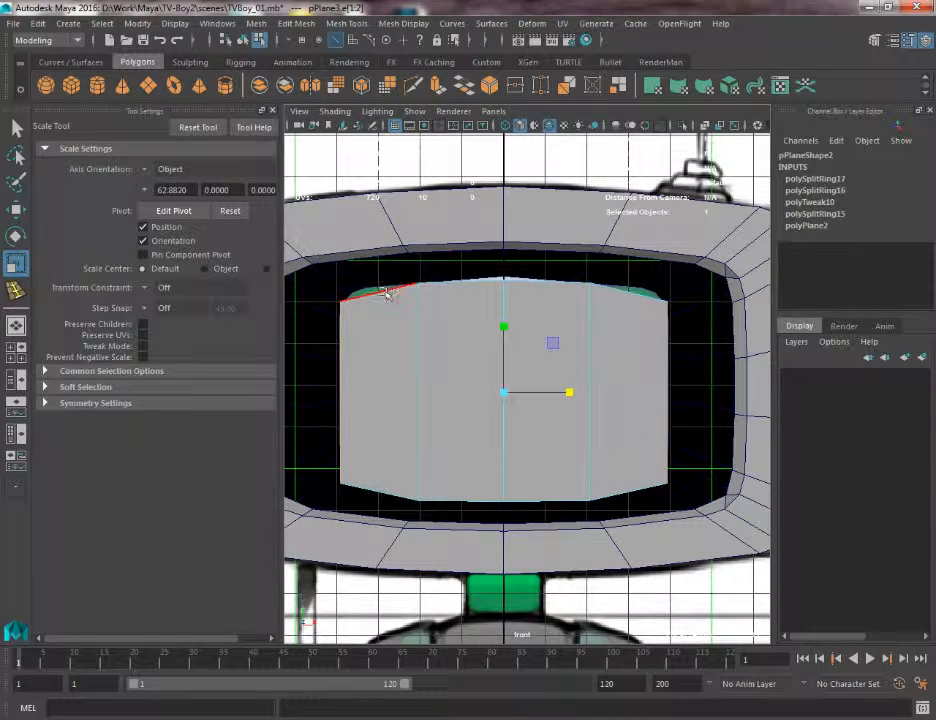
Compare the plane's outline and divisions with the gridded screen on the finished head
middle_click_drag(350, 280, 438, 249, "alt")
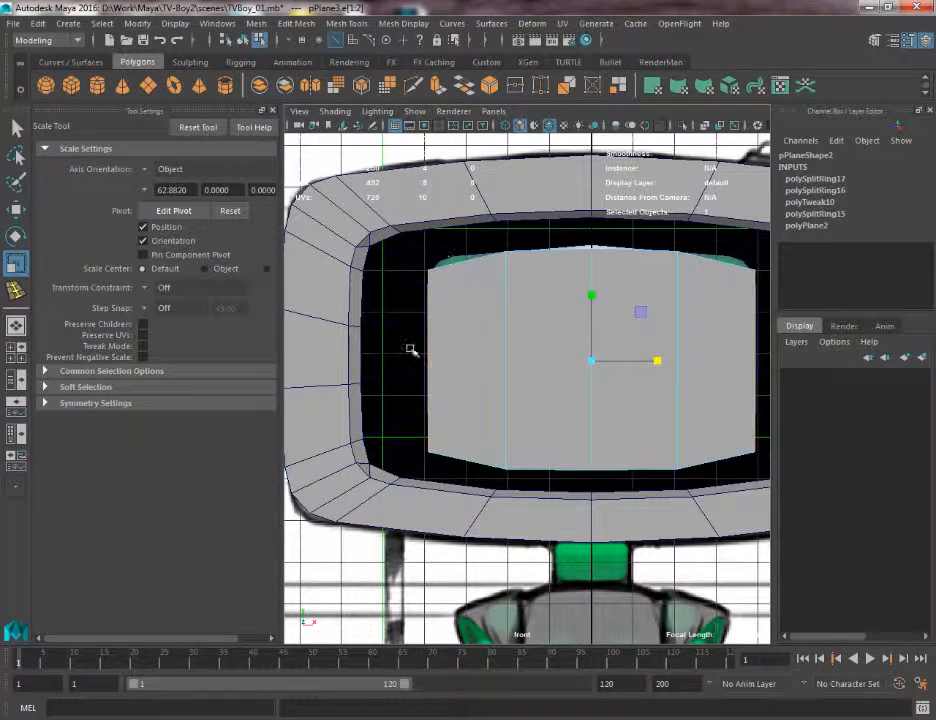
middle_click_drag(589, 272, 320, 420, "alt")
scroll(615, 213, "down", 4)
middle_click_drag(617, 242, 359, 251, "alt")
middle_click_drag(525, 286, 464, 397, "alt")
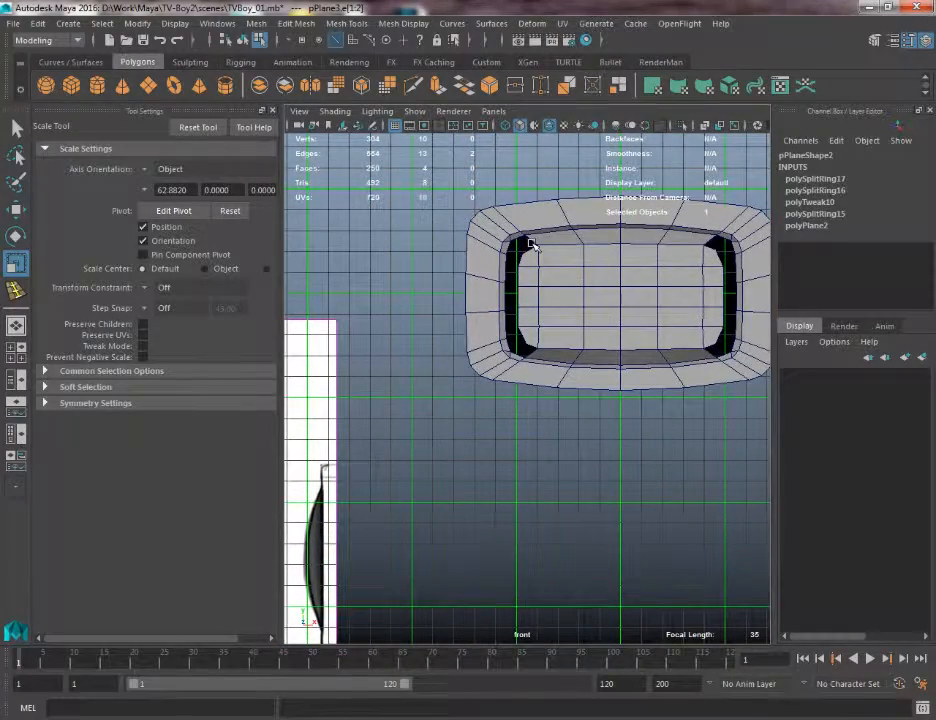
middle_click_drag(411, 353, 697, 199, "alt")
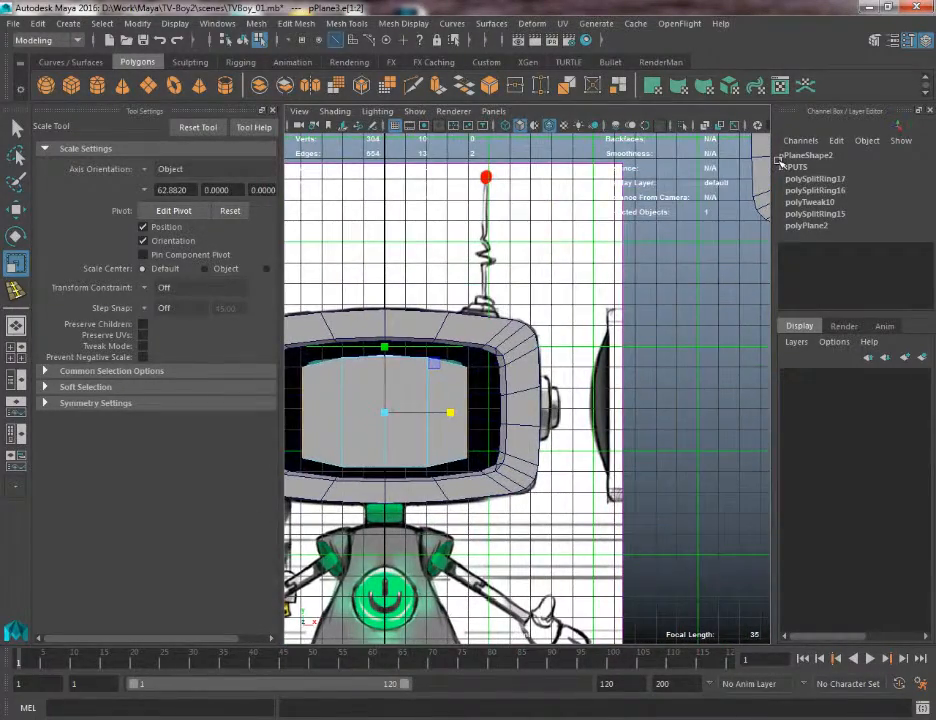
middle_click_drag(759, 175, 780, 154, "alt")
middle_click_drag(519, 298, 658, 237, "alt")
right_click_drag(462, 345, 443, 366, "alt")
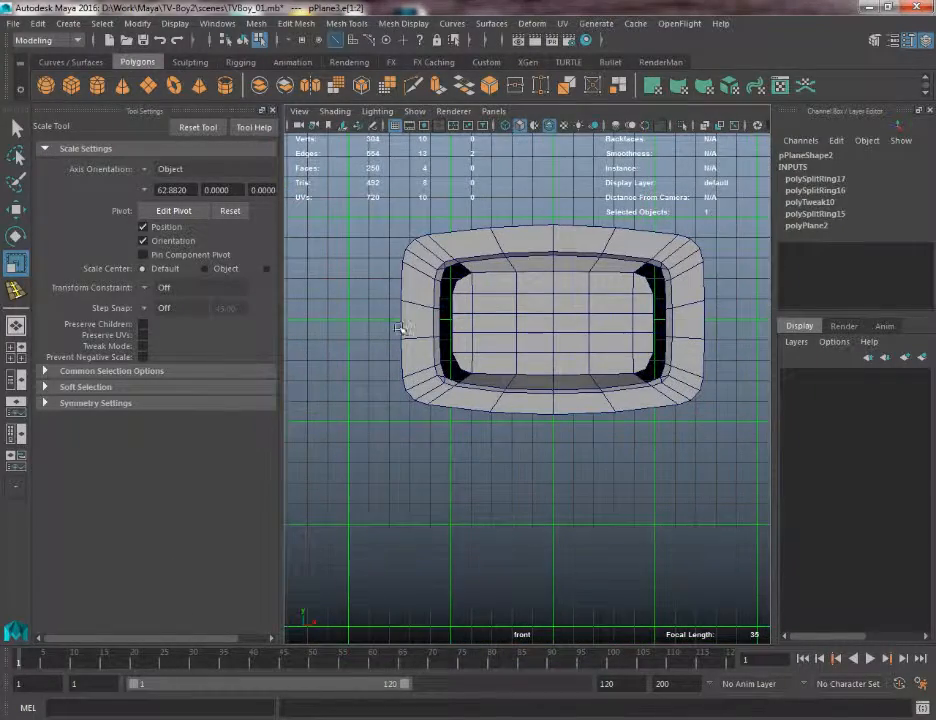
right_click_drag(492, 306, 556, 398, "alt")
middle_click_drag(443, 297, 470, 351, "alt")
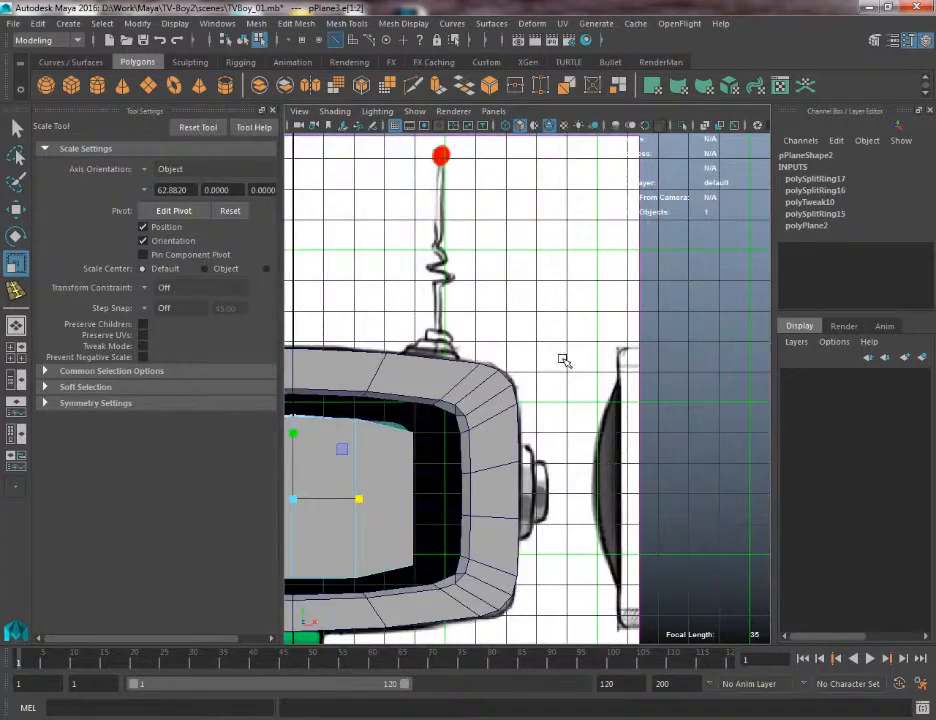
Insert two evenly spaced horizontal edge loops across the plane with the number of edge loops set to 2
key("f")
scroll(533, 330, "up", 4)
key("q")
left_click(15, 289)
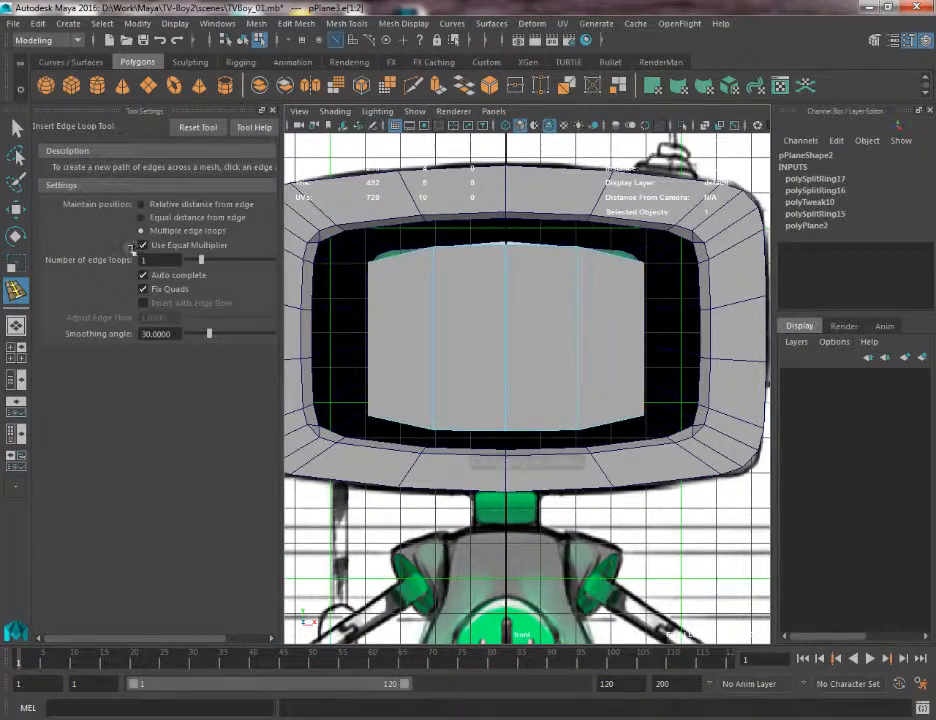
left_click(432, 339)
middle_click_drag(437, 338, 488, 355, "alt")
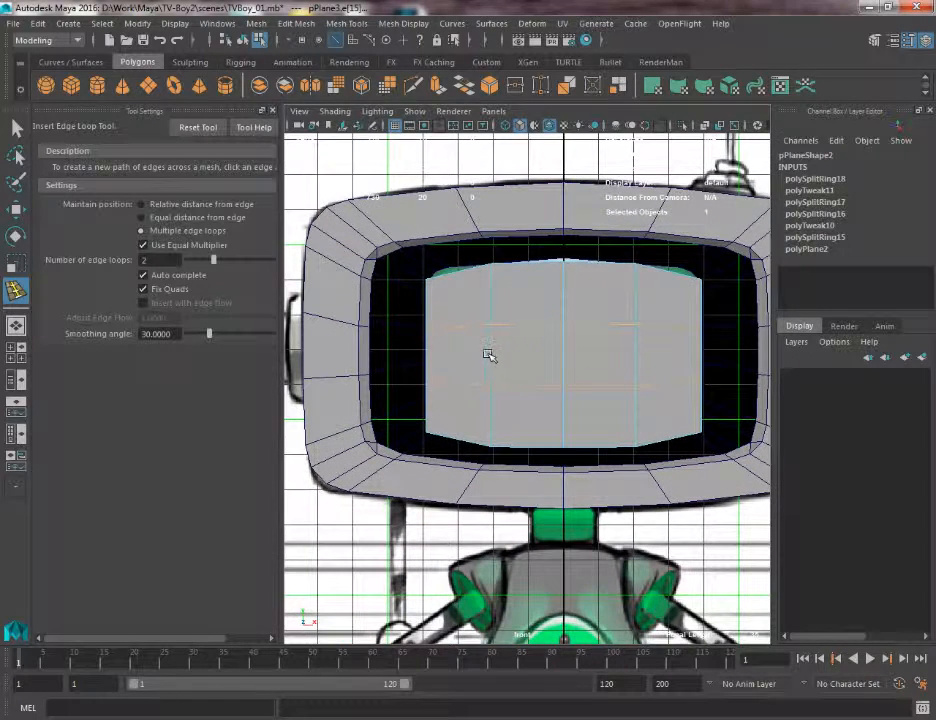
Scale the two horizontal loops apart vertically, close to the plane's top and bottom borders
key("r")
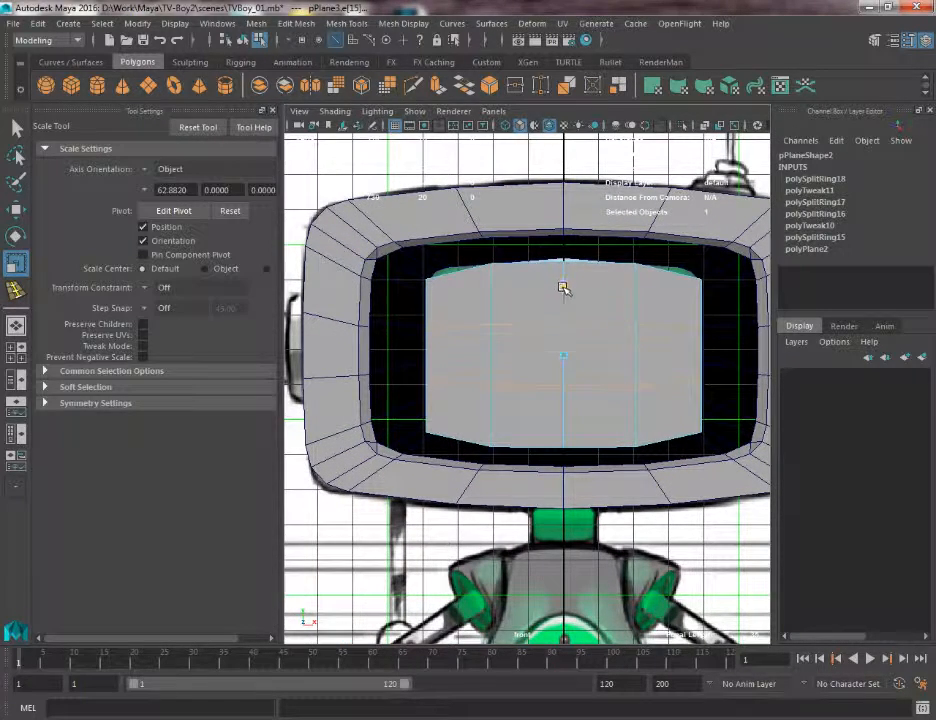
left_click_drag(578, 229, 582, 230)
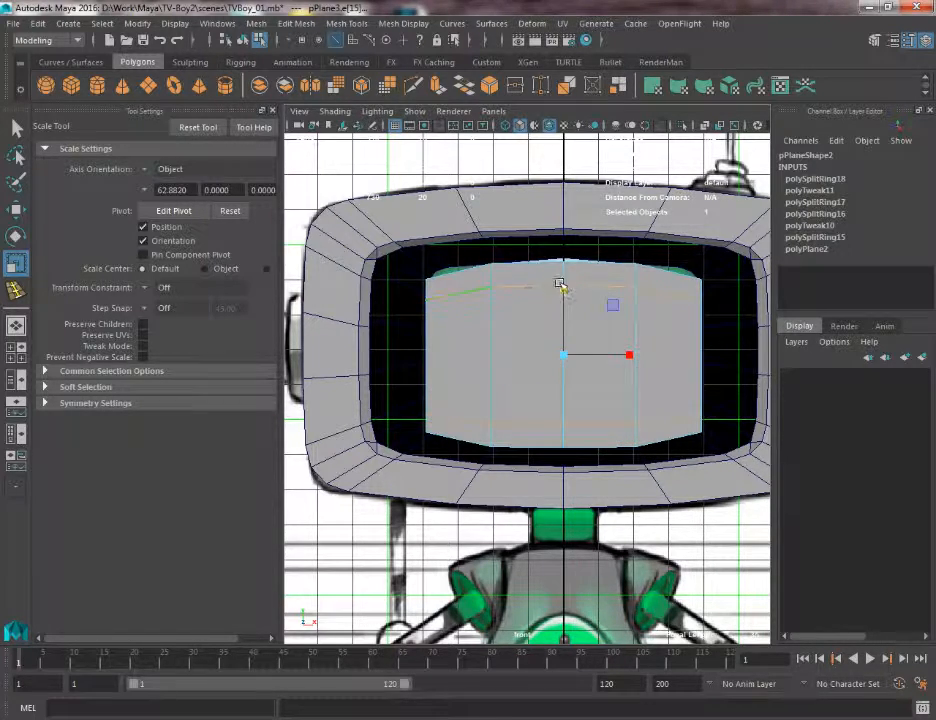
left_click_drag(561, 286, 563, 292)
Scale the two vertical loops beside the centre line apart horizontally, close to the plane's side borders
right_click_drag(407, 265, 487, 307, "alt")
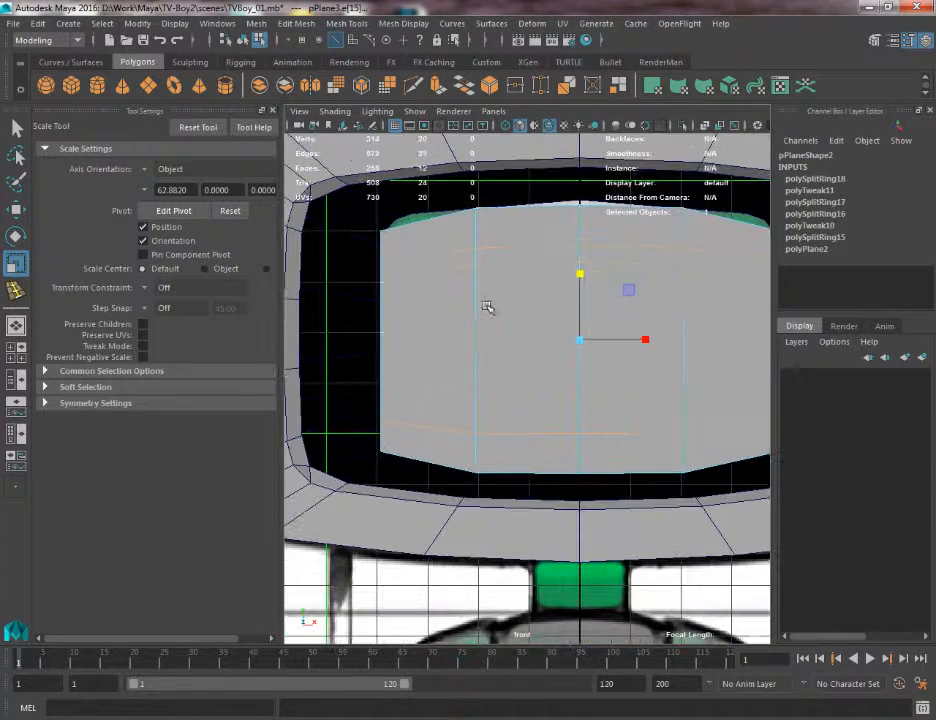
middle_click_drag(409, 288, 462, 328, "alt")
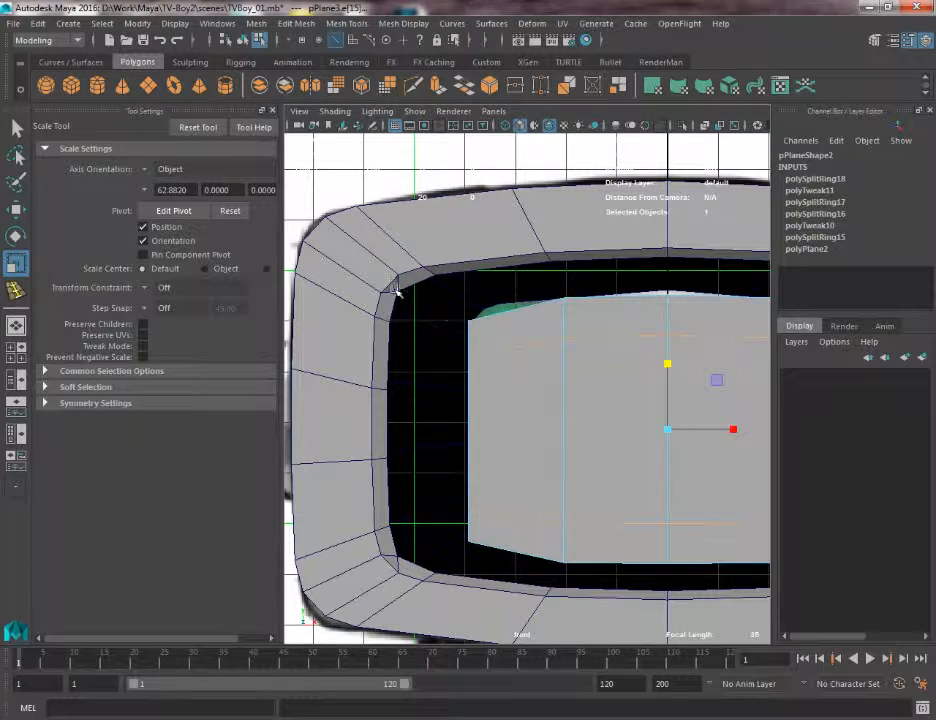
middle_click_drag(543, 339, 391, 280, "alt")
double_click(426, 325)
double_click(590, 333, "shift")
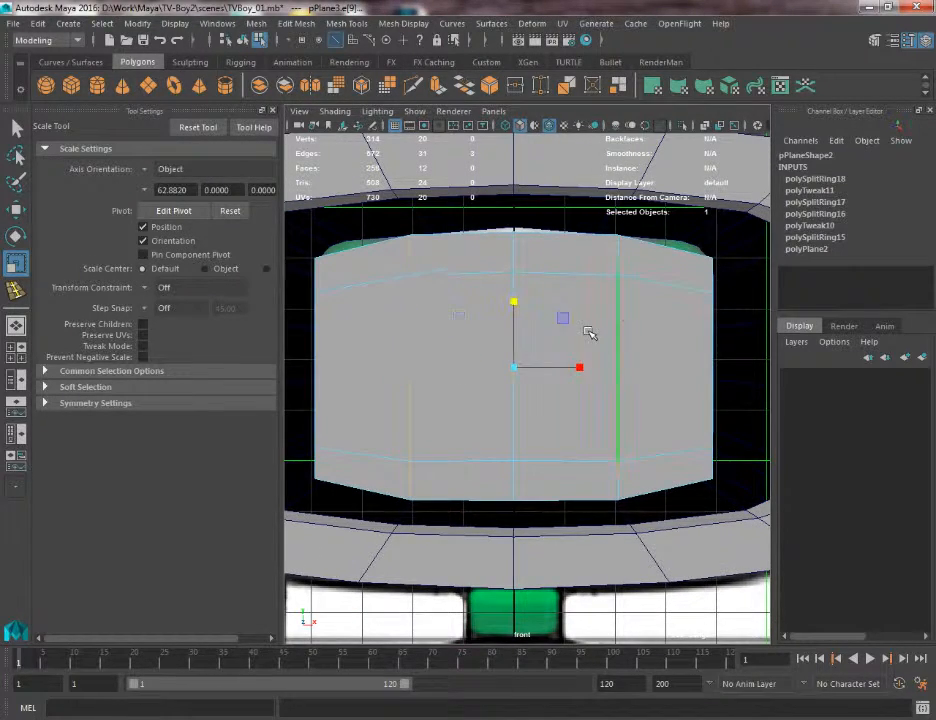
scroll(589, 350, "down", 2)
left_click_drag(585, 370, 620, 369)
Select the outer column of faces on both sides of the plane and spread them outward toward the head's inner rim
right_click_drag(378, 328, 378, 364)
left_click(378, 296)
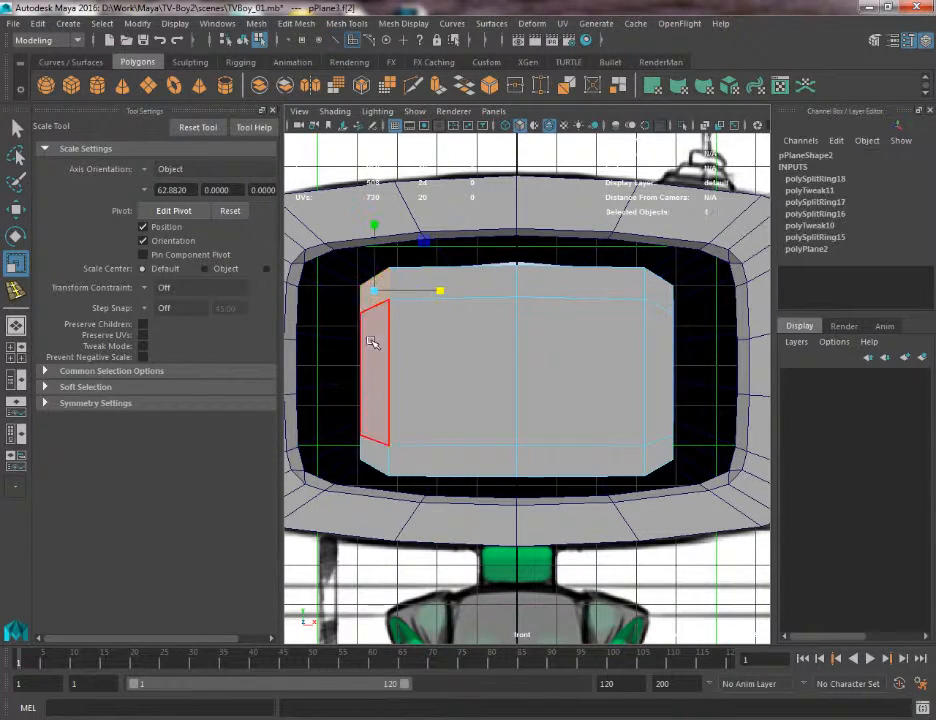
left_click(376, 340, "shift")
left_click(389, 452, "shift")
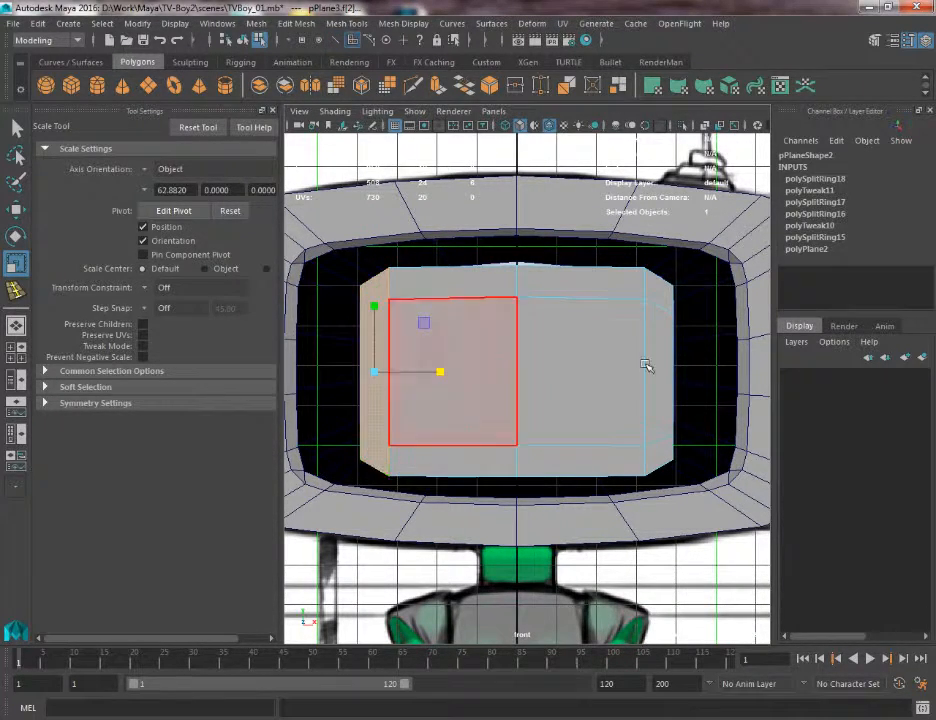
left_click(666, 290, "shift")
left_click(659, 350, "shift")
left_click(654, 450, "shift")
left_click_drag(582, 372, 596, 377)
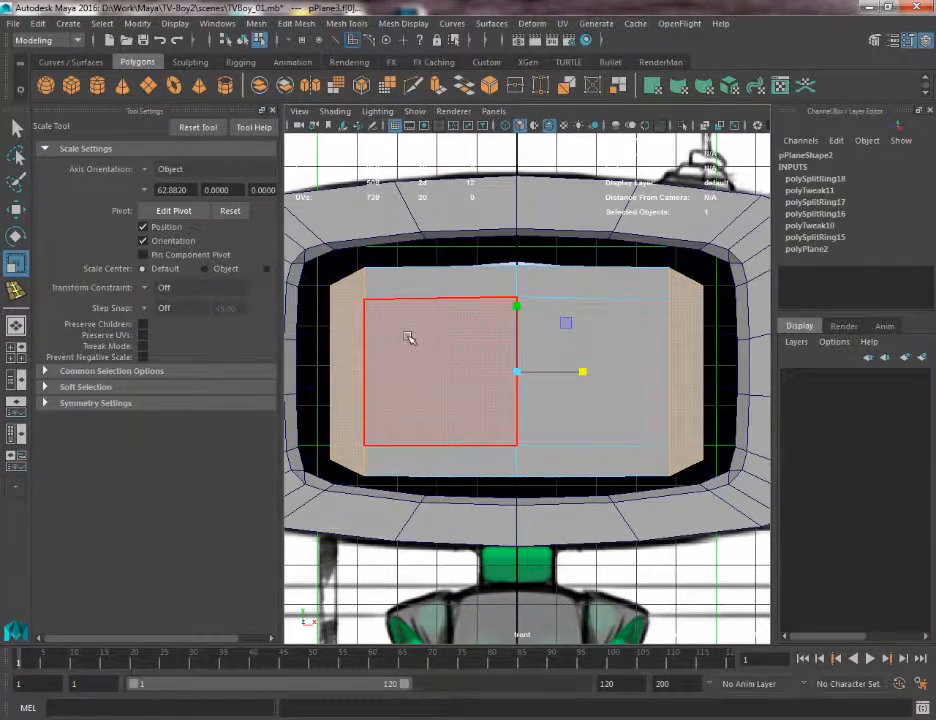
Check the gridded screen on the finished head for its width and vertical divisions, and return to the plane
scroll(480, 276, "down", 5)
middle_click_drag(760, 285, 516, 422, "alt")
middle_click_drag(664, 353, 749, 265, "alt")
middle_click_drag(352, 395, 513, 361, "alt")
right_click_drag(513, 361, 572, 466, "alt")
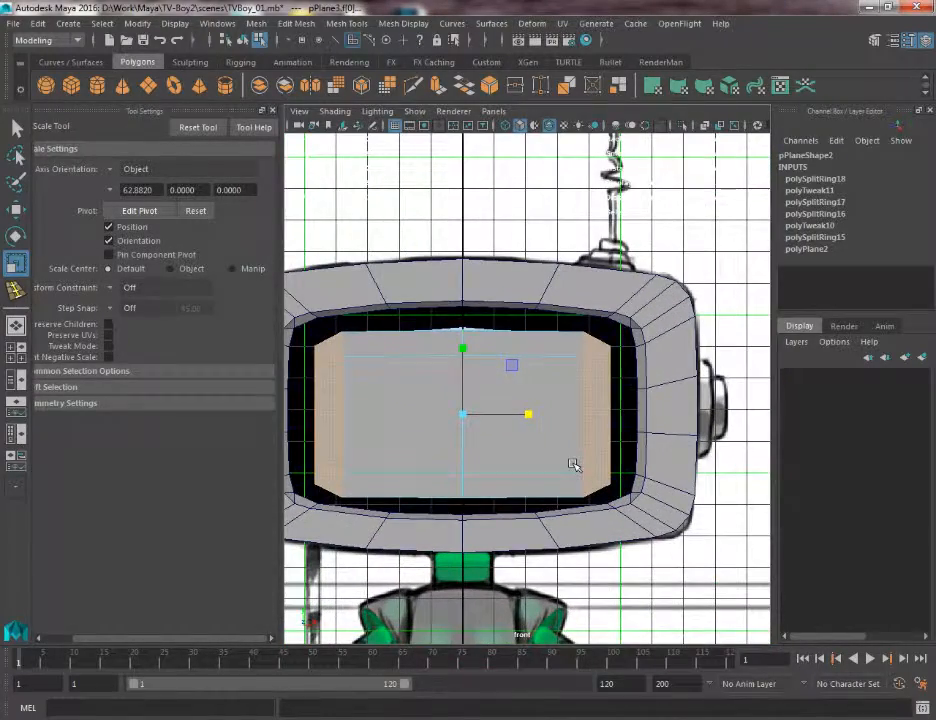
middle_click_drag(297, 345, 397, 338, "alt")
right_click_drag(397, 338, 444, 389, "alt")
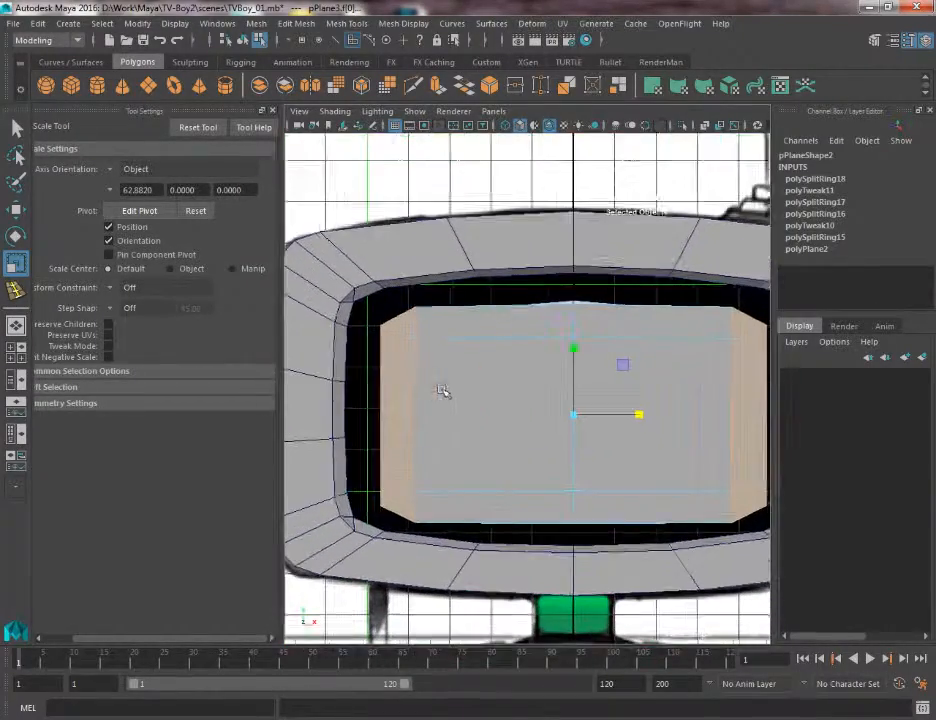
middle_click_drag(461, 344, 445, 336, "alt")
Insert one vertical edge loop between the centre line and each side loop, with the number of edge loops set to 1
left_click(15, 290)
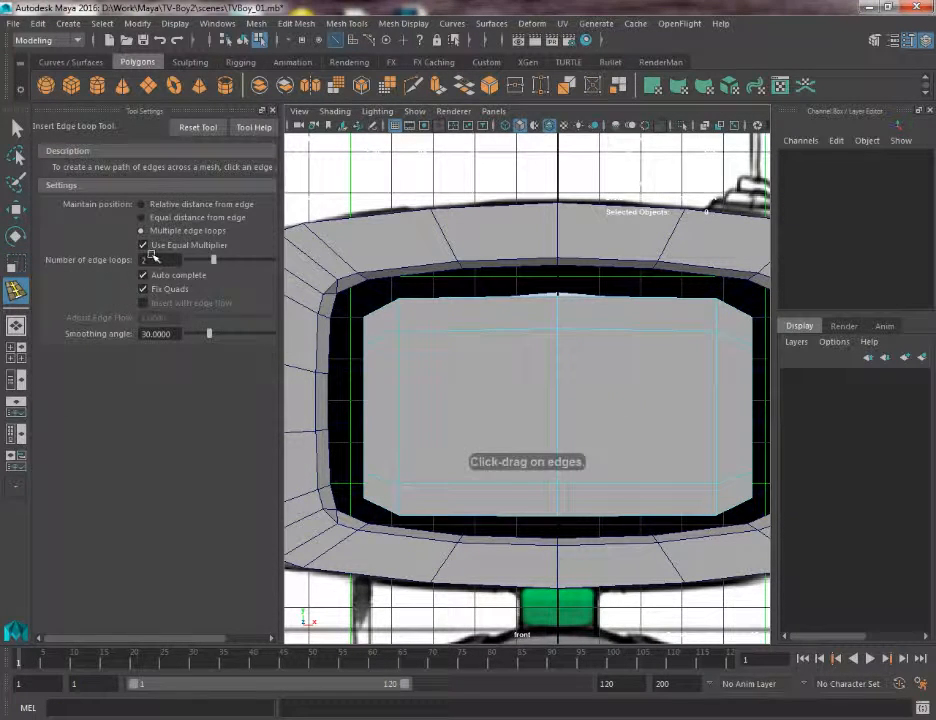
left_click(472, 329)
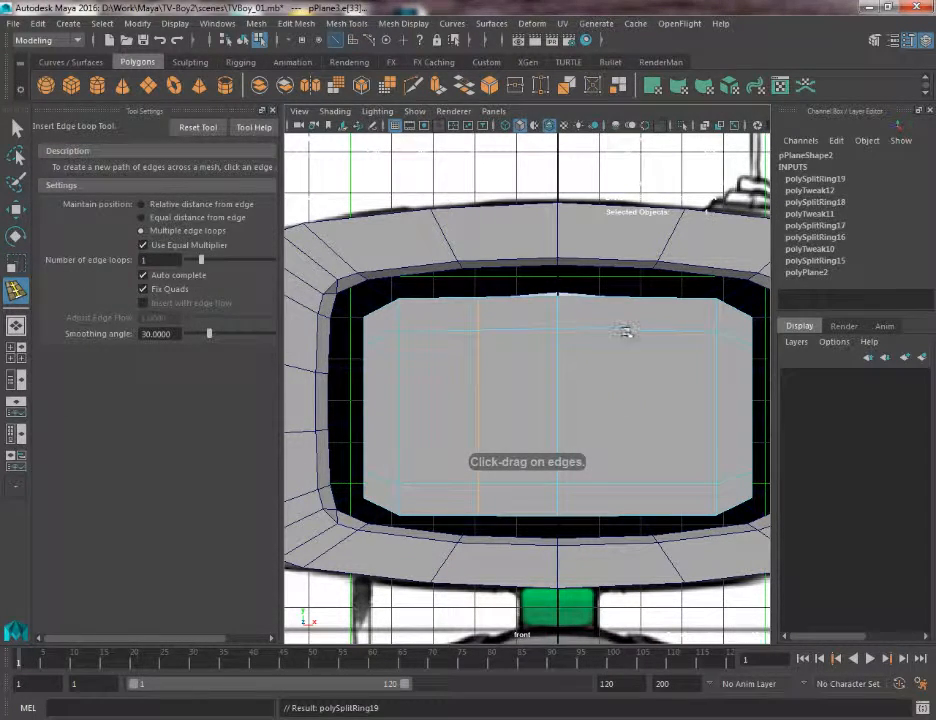
left_click(627, 330)
Spread the two newly inserted vertical loops farther apart and scale them slightly taller
key("w")
double_click(480, 378, "shift")
key("r")
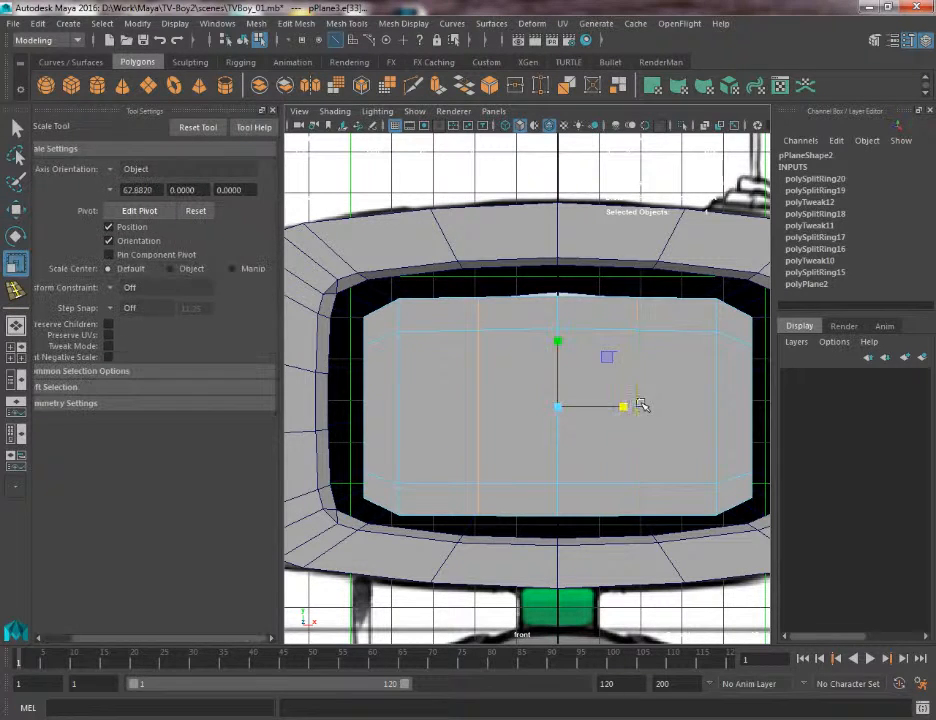
left_click_drag(623, 407, 640, 407)
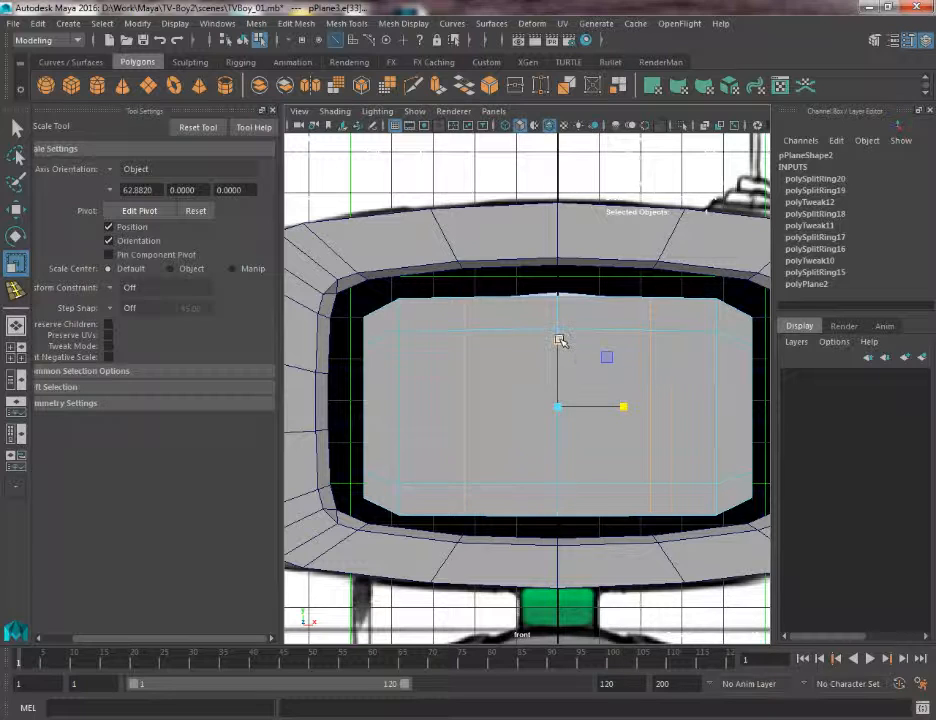
mouse_move(560, 334)
left_mouse_down()
mouse_move(558, 355)
mouse_move(558, 338)
left_mouse_up()
Scale the plane's centre vertical loop taller so the top and bottom borders curve gently like the rim
key("q")
double_click(558, 355)
key("r")
scroll(408, 391, "down", 2)
middle_click_drag(408, 391, 478, 379, "alt")
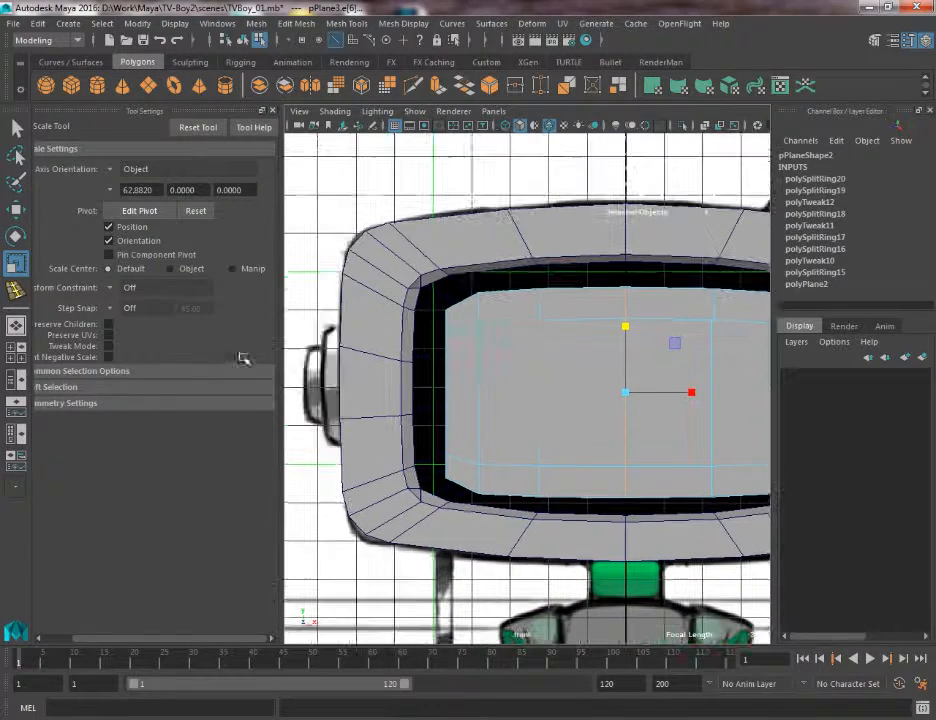
middle_click_drag(641, 382, 500, 370, "alt")
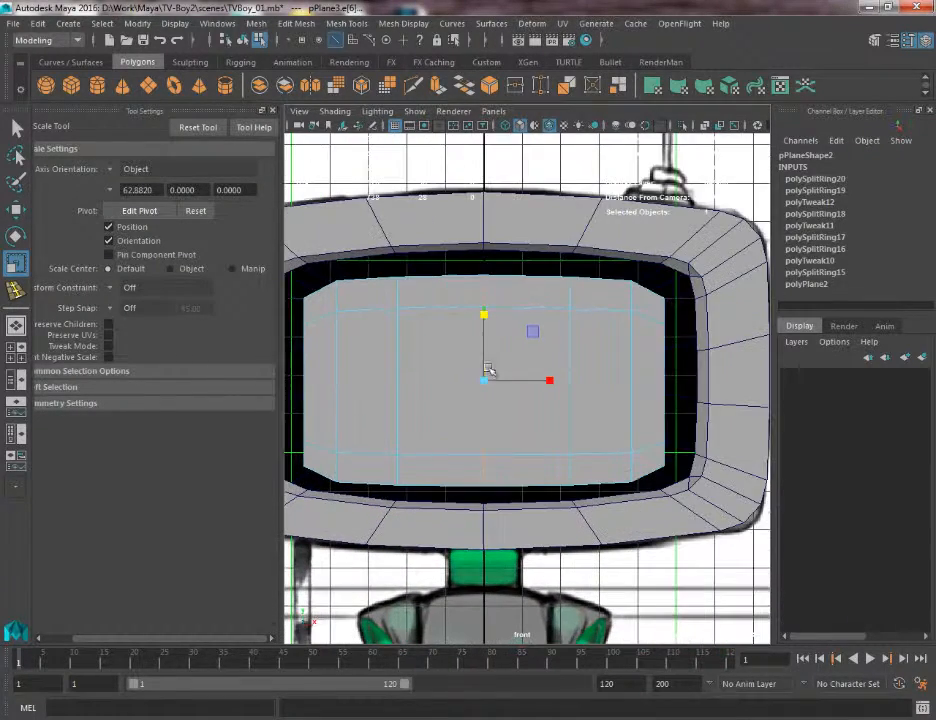
Insert two evenly spaced horizontal edge loops across the middle of the screen plane and return to object selection
left_click(15, 289)
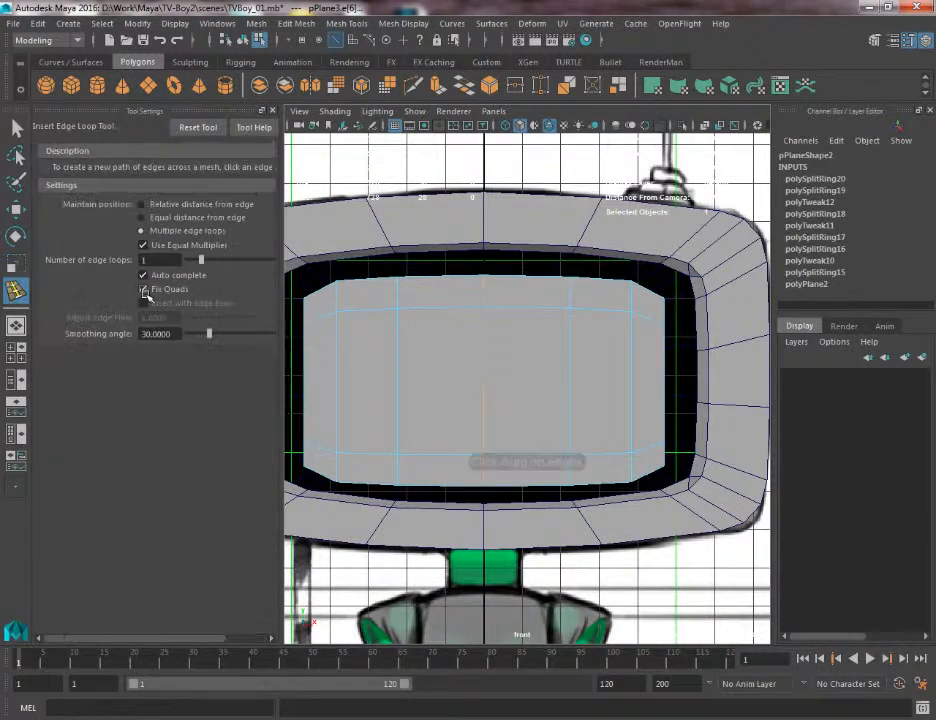
left_click(340, 373)
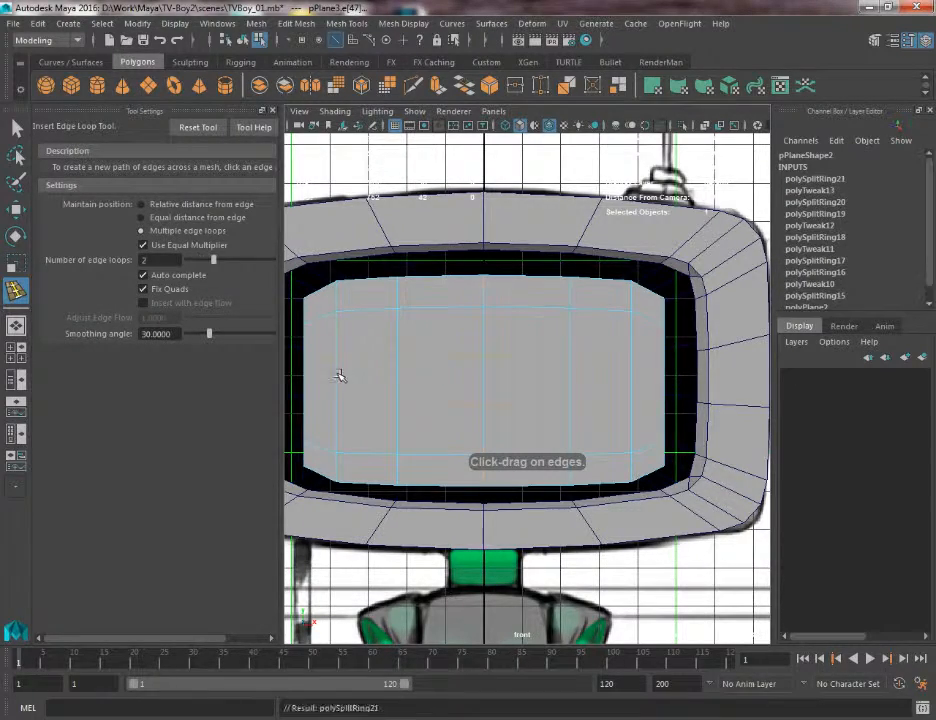
middle_click_drag(340, 376, 390, 376, "alt")
key("r")
middle_click_drag(334, 382, 328, 424, "alt")
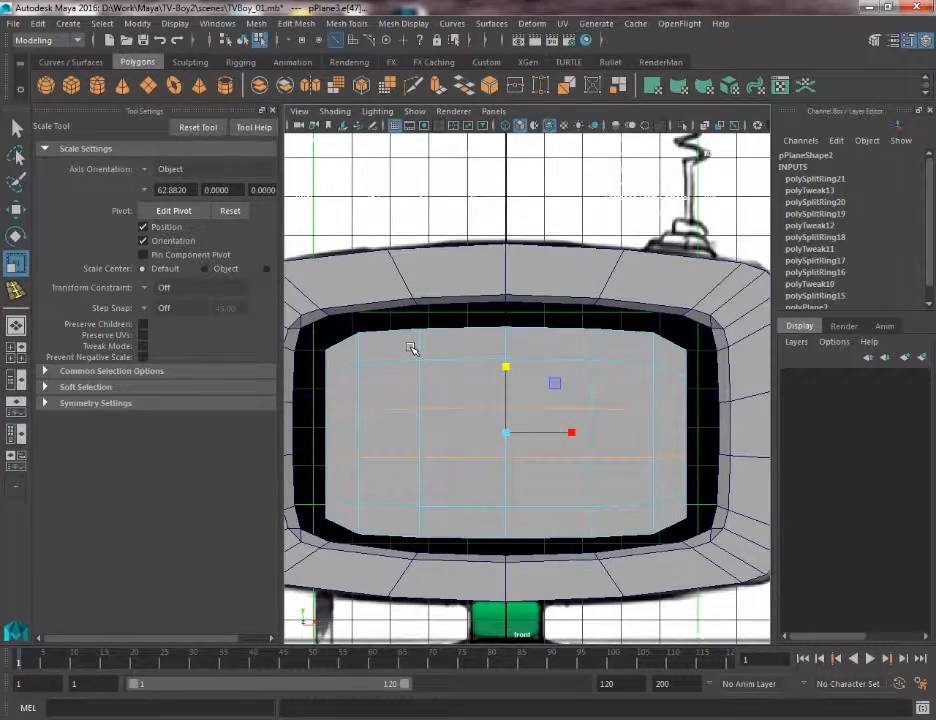
middle_click_drag(613, 362, 626, 318, "alt")
key("q")
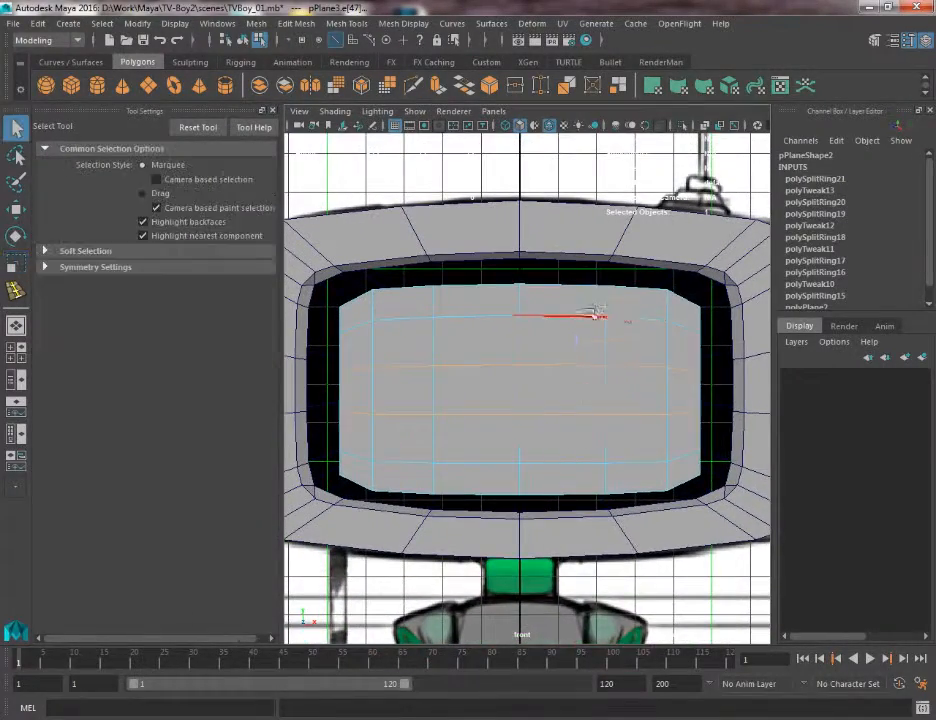
right_click_drag(592, 316, 638, 288)
Examine the screen plane in perspective, comparing its depth and outline with the TV head's opening
key("space")
left_click_drag(603, 366, 603, 325)
left_click_drag(560, 463, 735, 409, "alt")
key("f")
left_click_drag(619, 537, 557, 440, "alt")
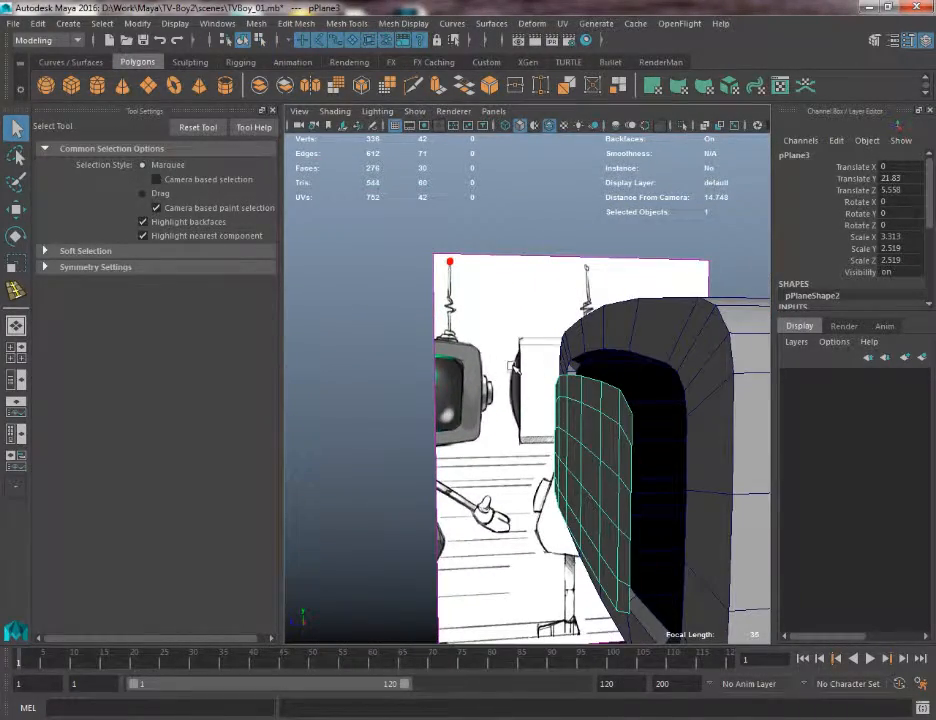
mouse_move(563, 430)
left_mouse_down("alt")
mouse_move(735, 426)
mouse_move(569, 435)
left_mouse_up("alt")
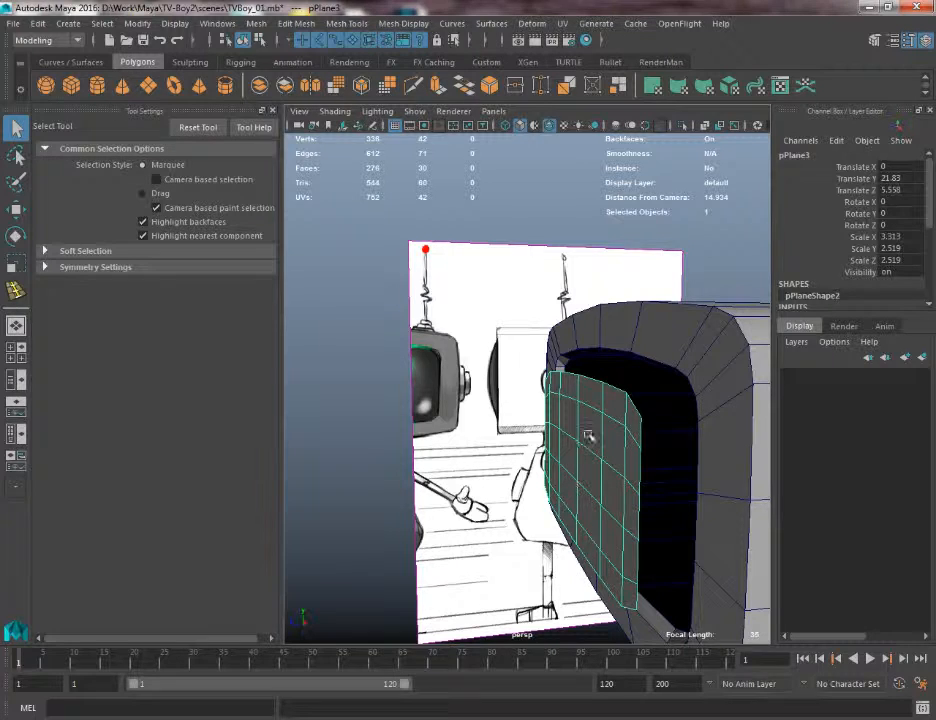
left_click_drag(543, 435, 624, 448, "alt")
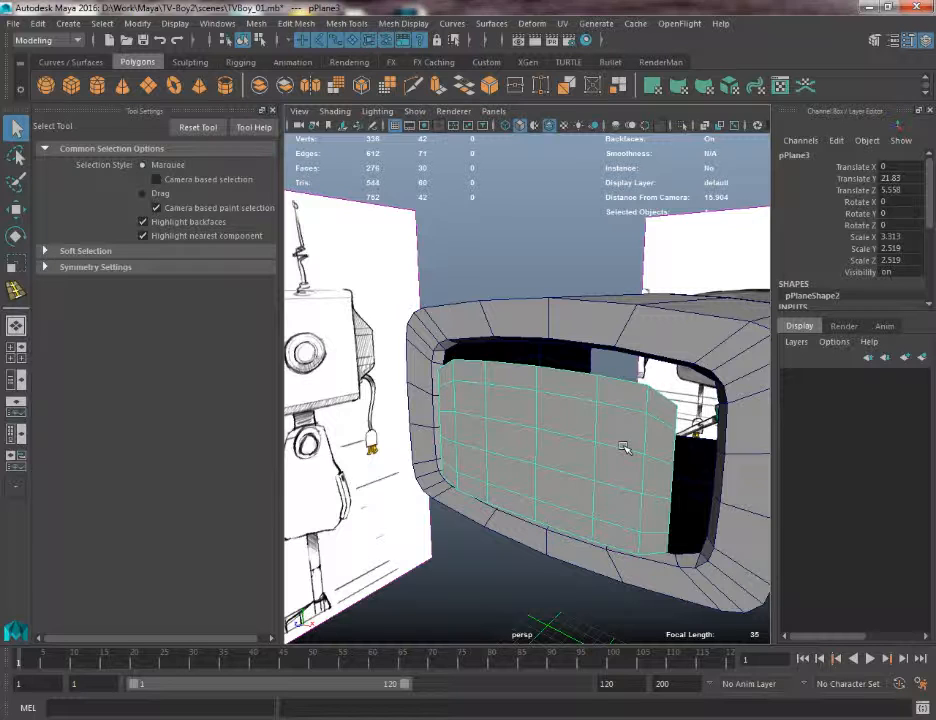
left_click_drag(511, 428, 600, 397, "alt")
right_click_drag(600, 330, 656, 543)
left_click(607, 468)
left_click_drag(607, 468, 521, 378, "alt")
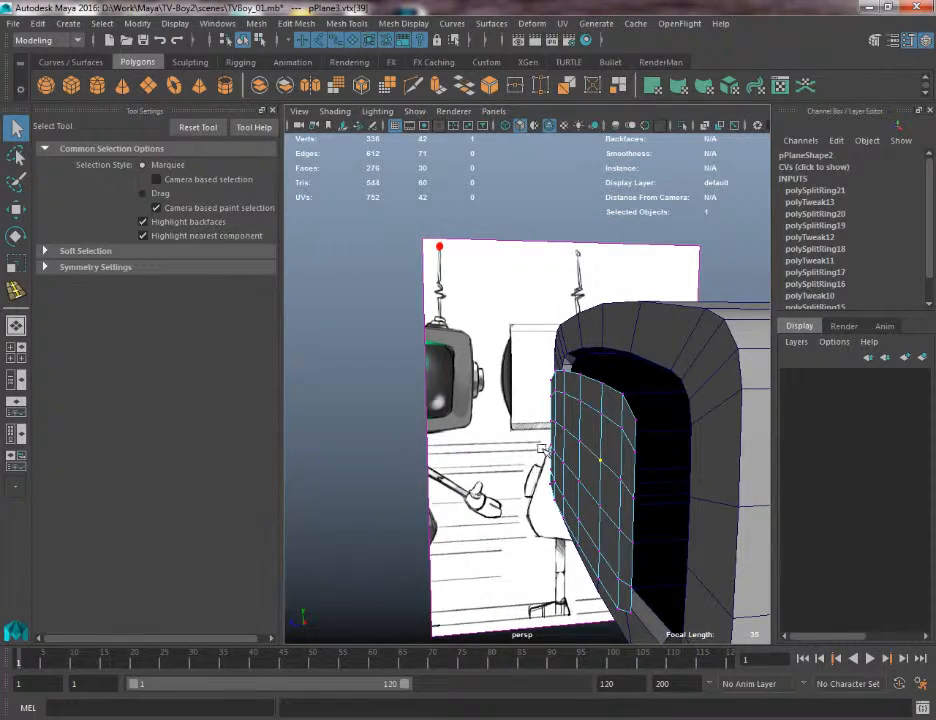
left_click_drag(541, 448, 519, 412, "alt")
Combine the screen plane and the TV head into a single mesh
right_click_drag(570, 288, 580, 300)
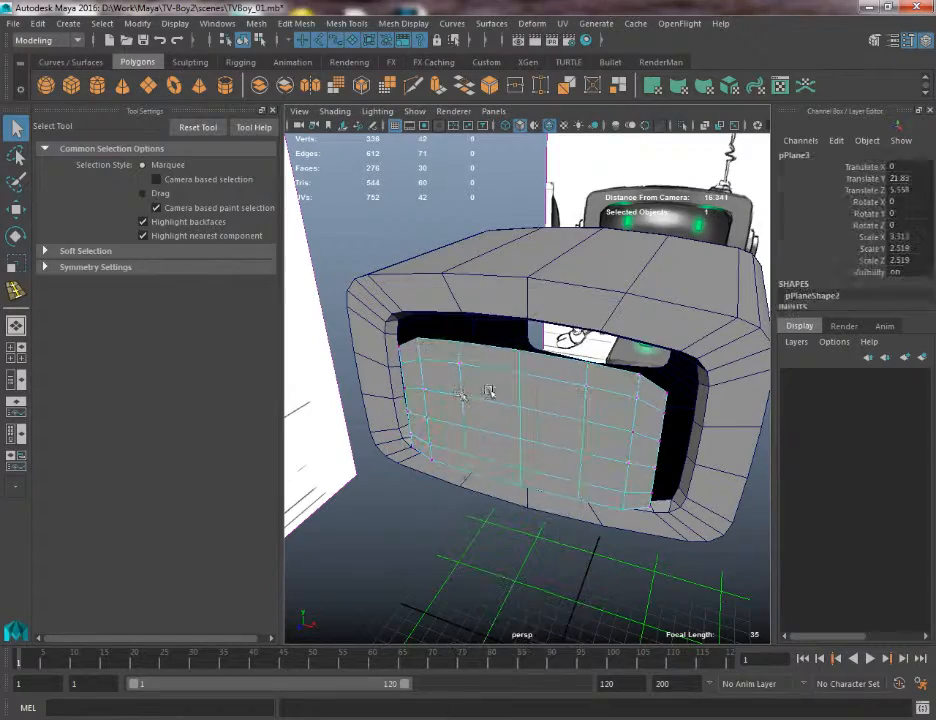
left_click(632, 258, "shift")
left_click_drag(635, 271, 540, 450, "alt")
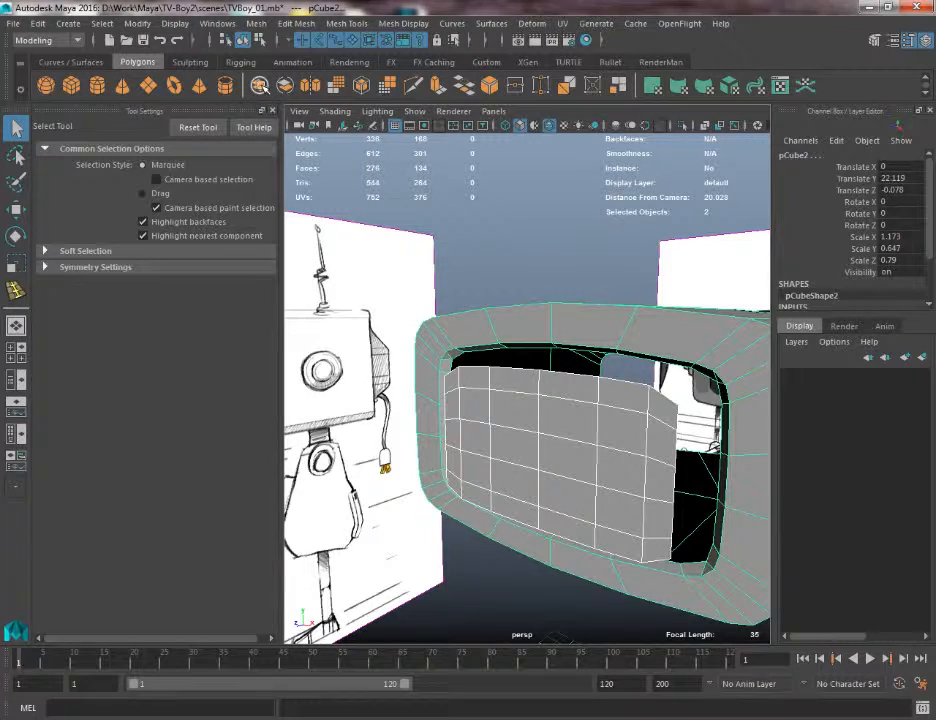
left_click(260, 84)
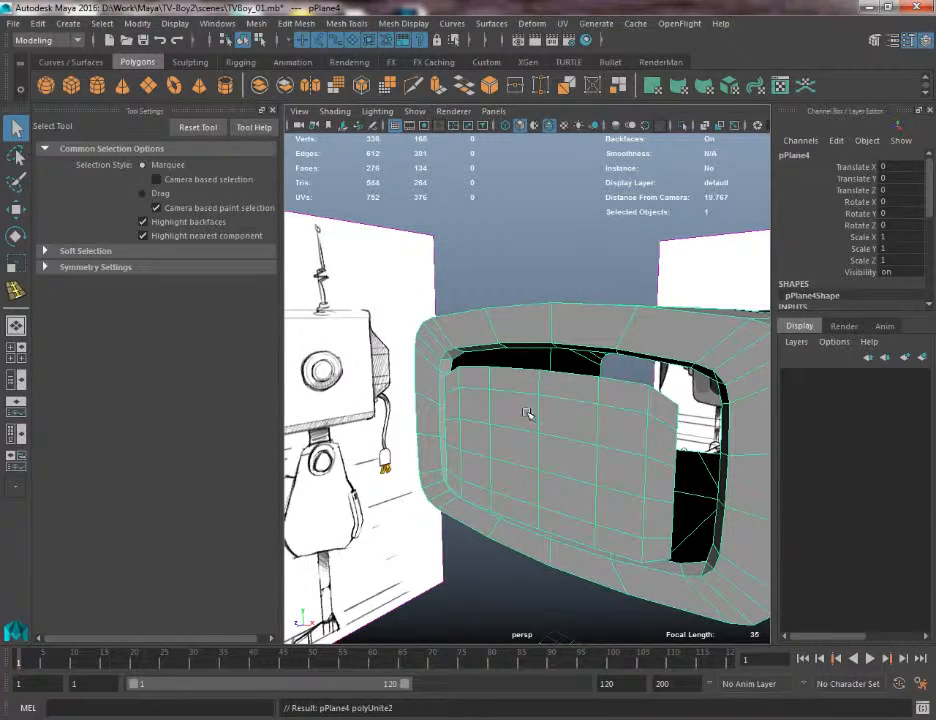
left_click_drag(603, 418, 620, 301, "alt")
key("w")
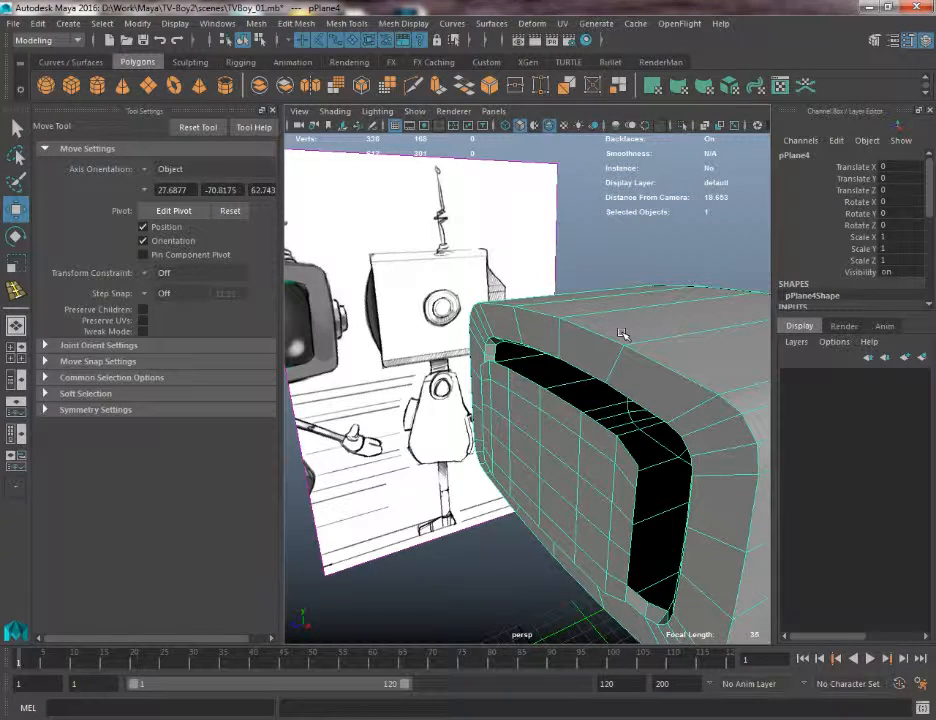
Hide the tool settings and bridge the screen's two central top border edges to the two facing inner rim edges
left_click_drag(622, 331, 564, 479, "alt")
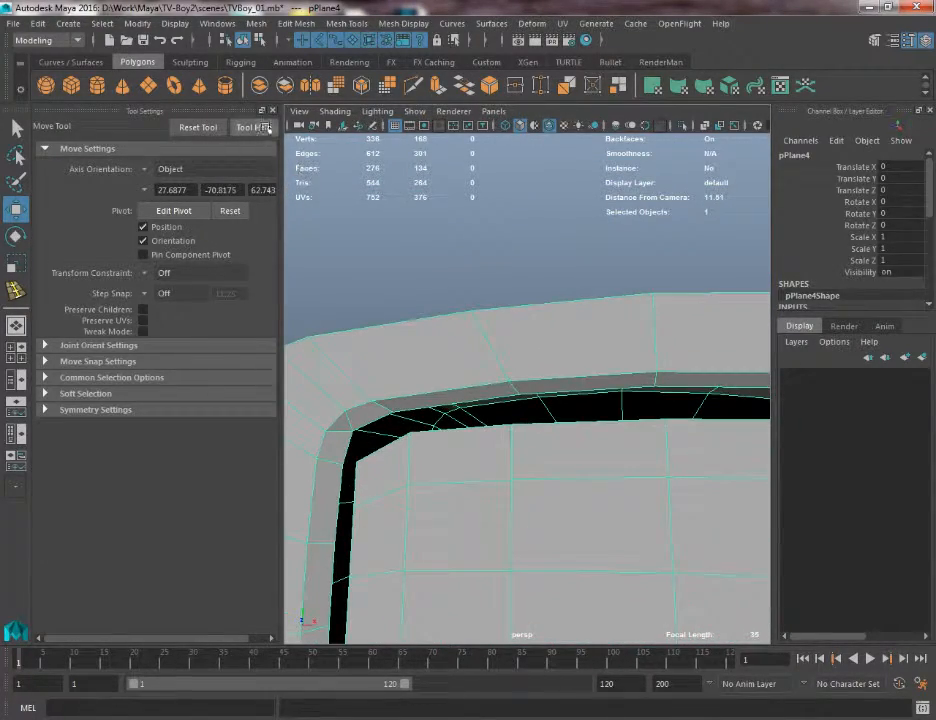
left_click(273, 108)
left_click_drag(529, 407, 640, 365, "alt")
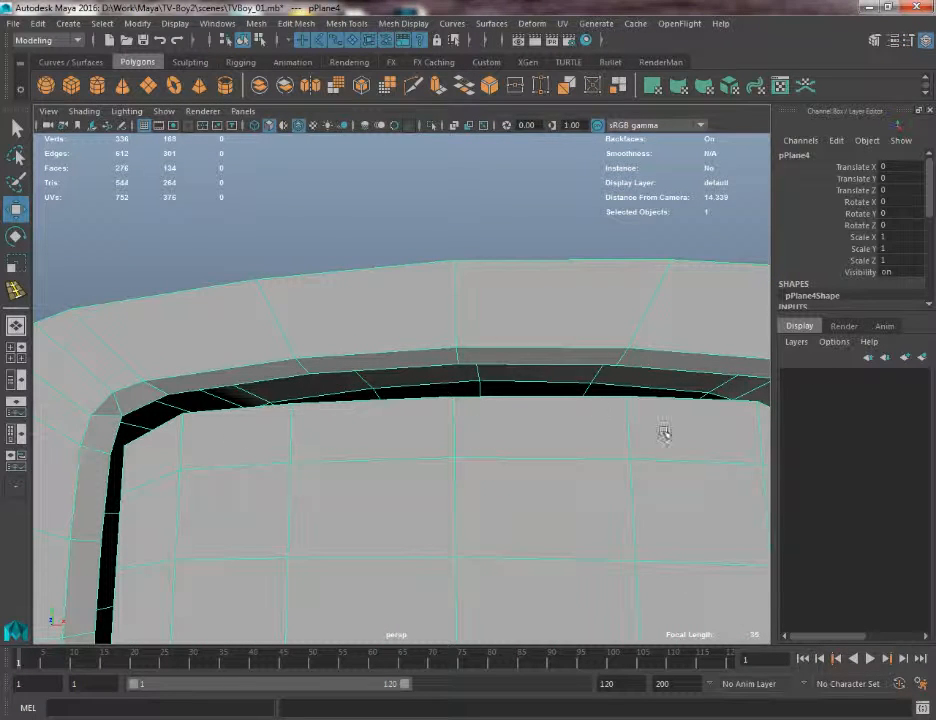
left_click_drag(440, 402, 388, 374, "alt")
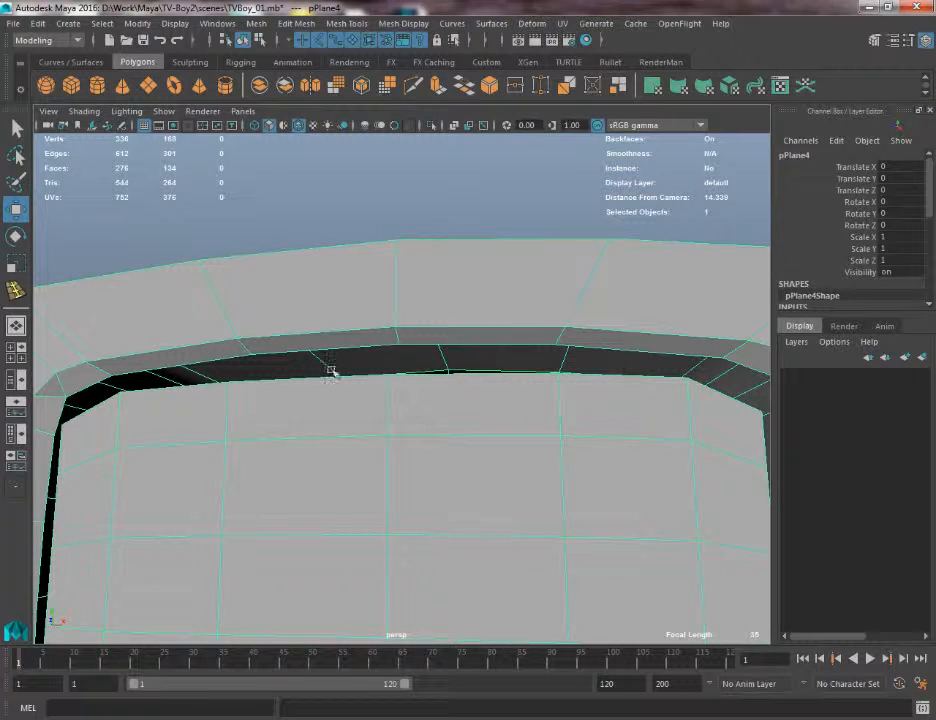
right_click_drag(378, 302, 376, 261)
left_click(380, 342)
left_click(452, 340, "shift")
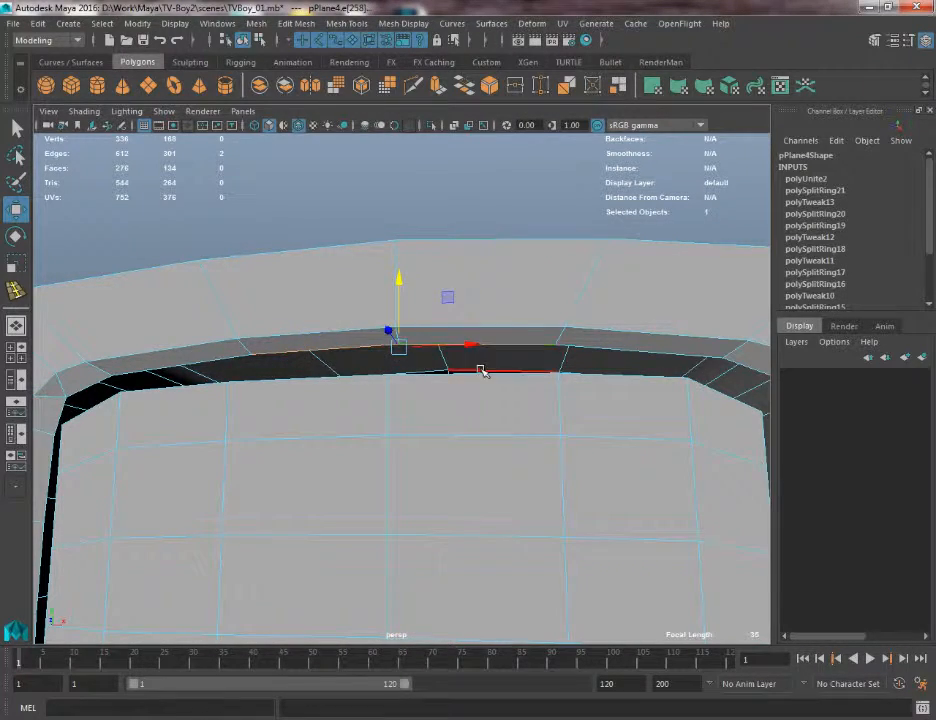
left_click_drag(481, 370, 480, 407, "alt")
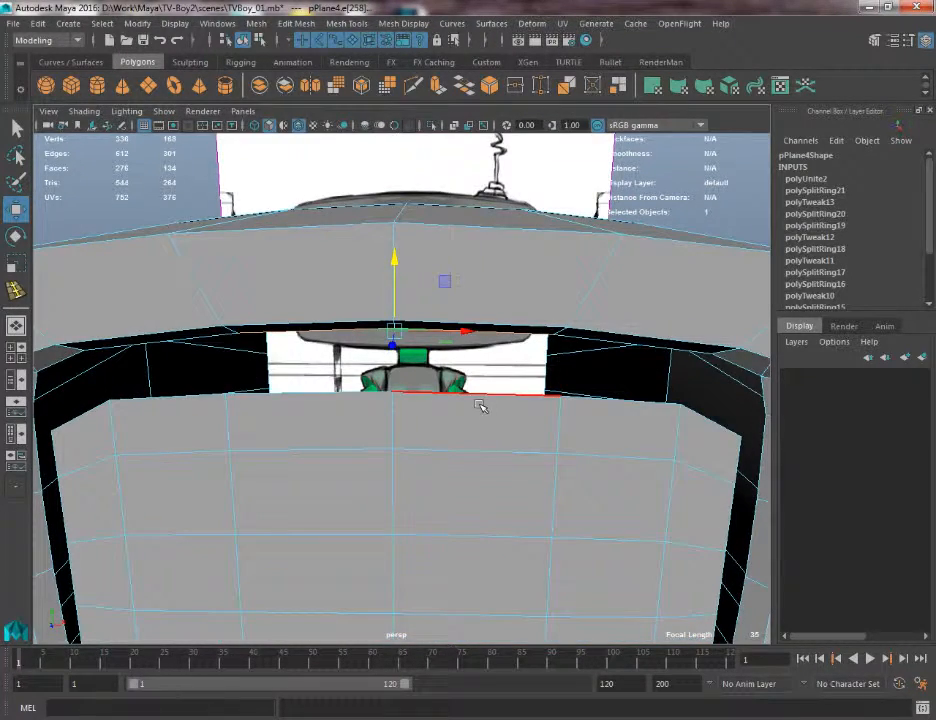
left_click(353, 406)
left_click_drag(390, 417, 480, 348, "alt")
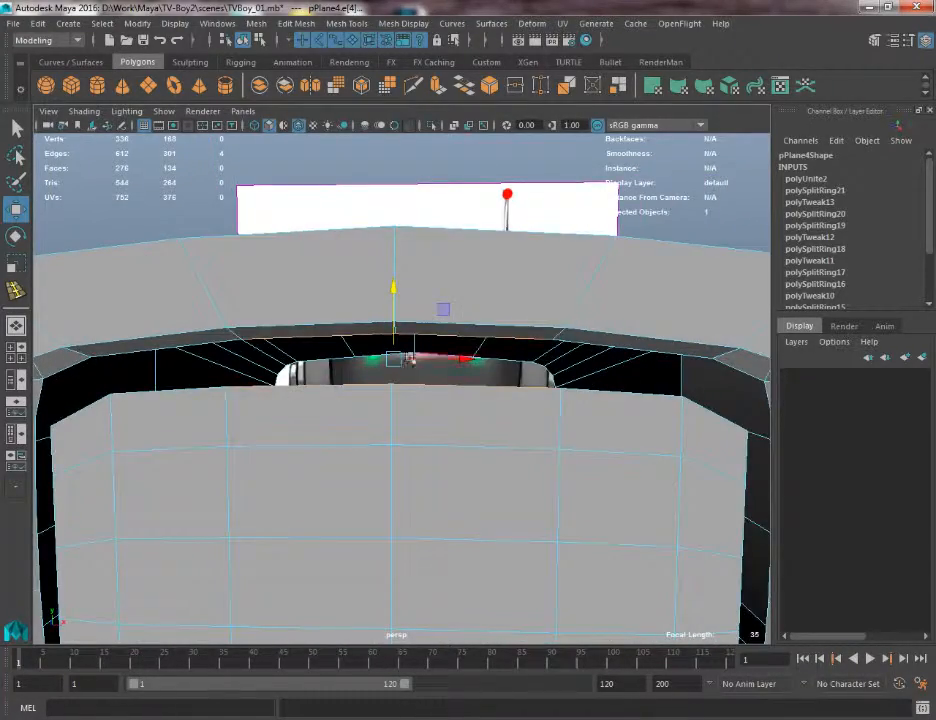
mouse_move(411, 359)
left_mouse_down("alt")
mouse_move(400, 356)
mouse_move(399, 341)
left_mouse_up("alt")
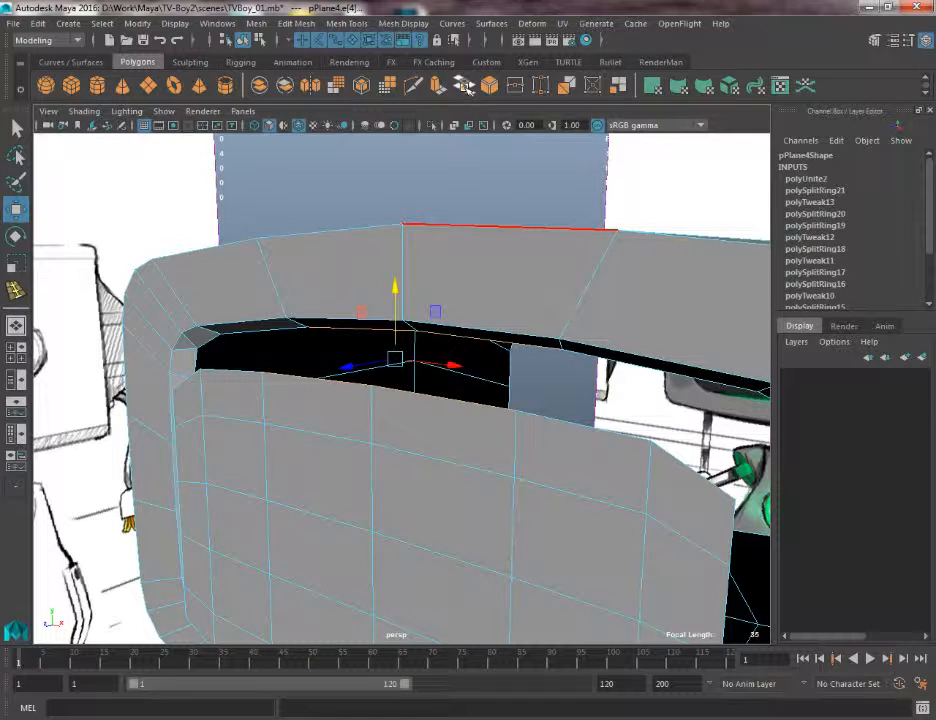
left_click(463, 85)
Set the top bridge's divisions to 0 and return to object selection
left_click_drag(402, 330, 468, 401, "alt")
left_click_drag(380, 380, 445, 397, "alt")
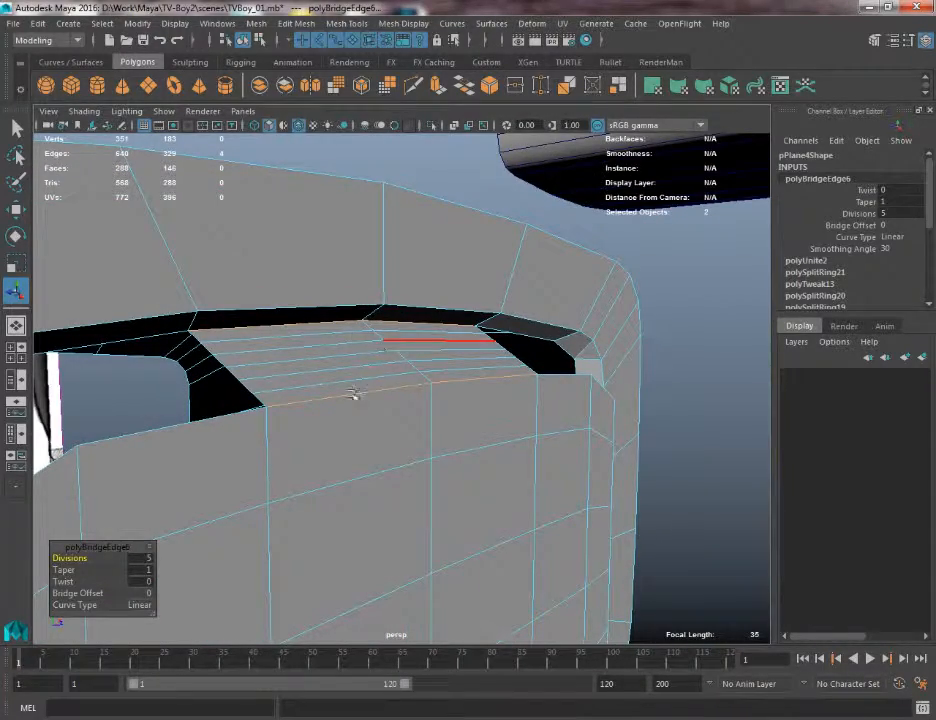
left_click_drag(354, 395, 376, 455, "alt")
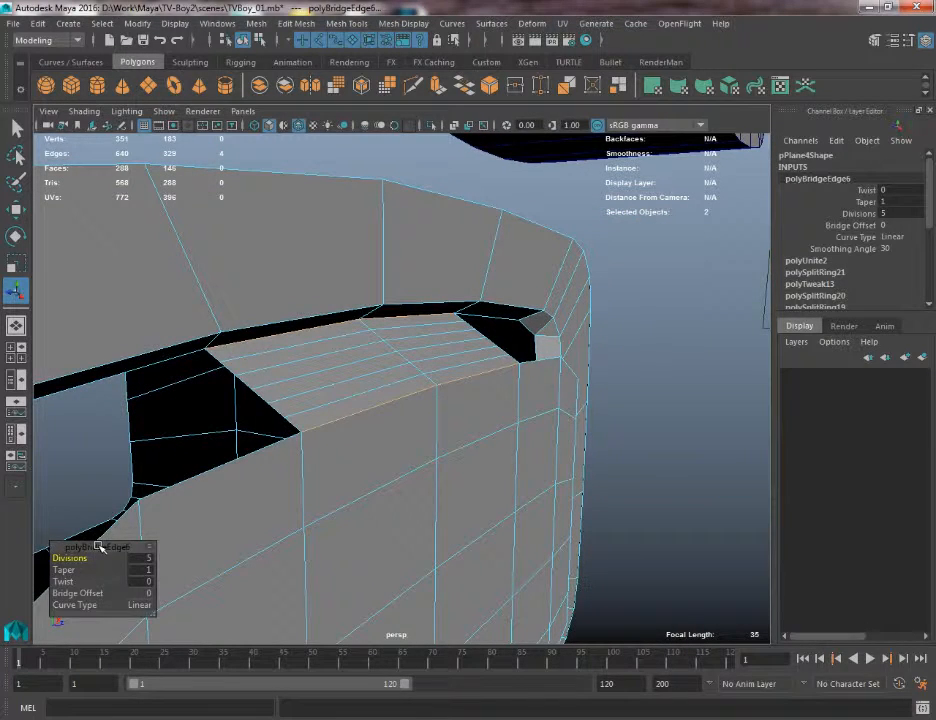
left_click_drag(100, 547, 474, 302)
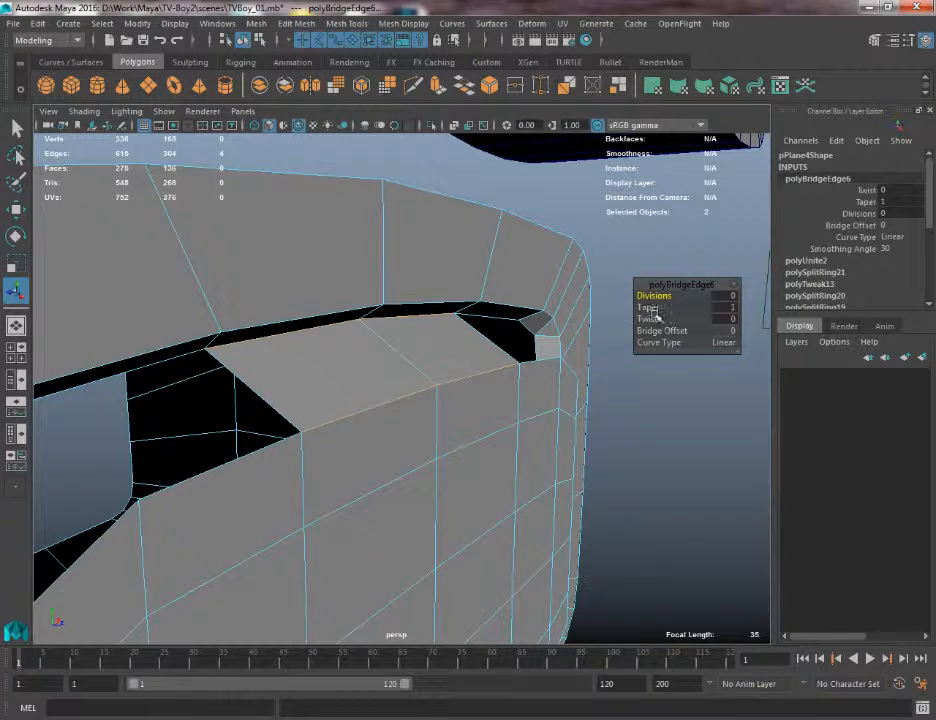
left_click_drag(361, 436, 303, 359, "alt")
right_click_drag(421, 327, 508, 238)
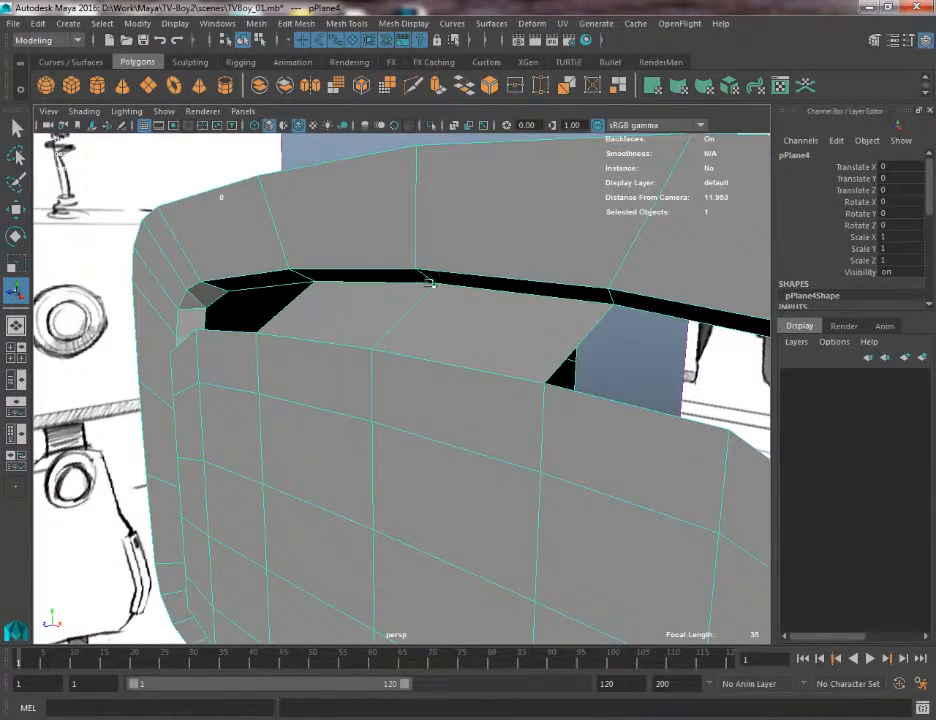
Bridge the screen's two central bottom border edges to the two facing inner rim edges
left_click_drag(422, 327, 455, 299, "alt")
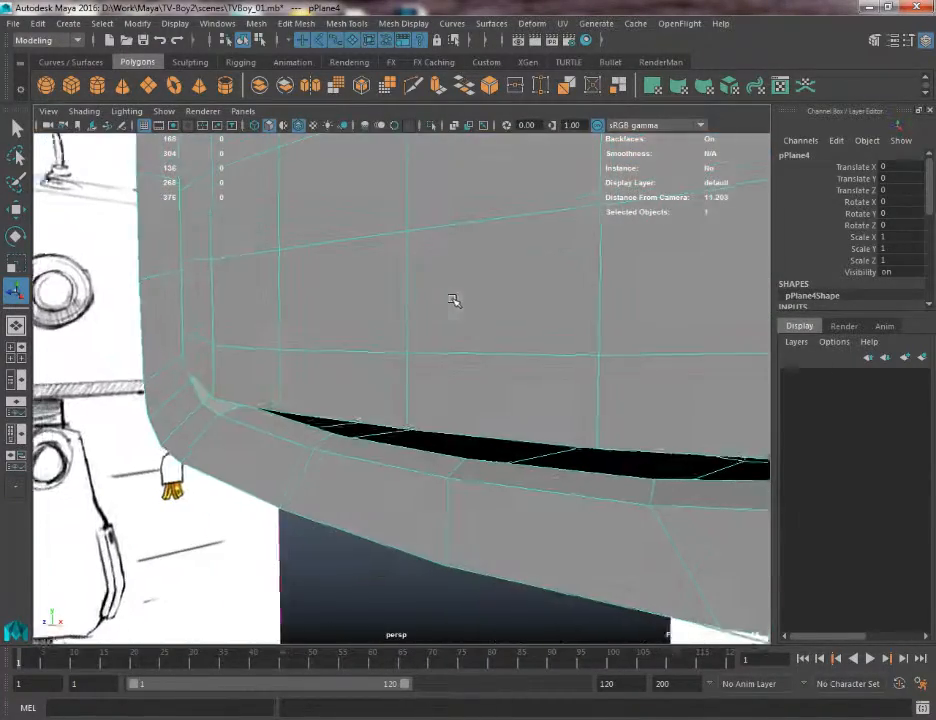
right_click_drag(435, 324, 490, 437)
left_click(514, 426)
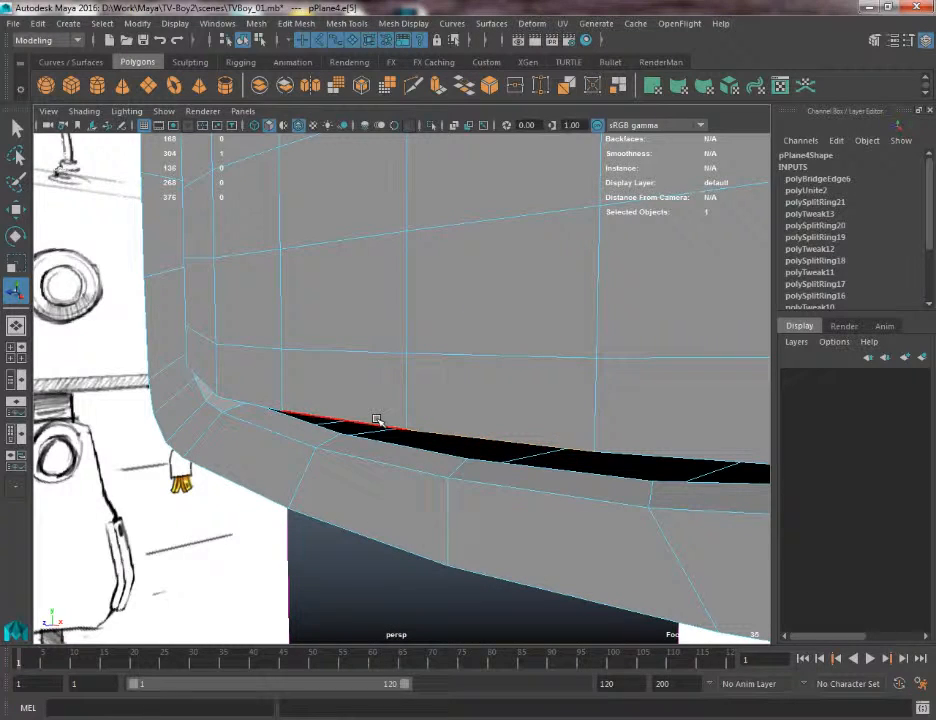
left_click(378, 421, "shift")
left_click(407, 453, "shift")
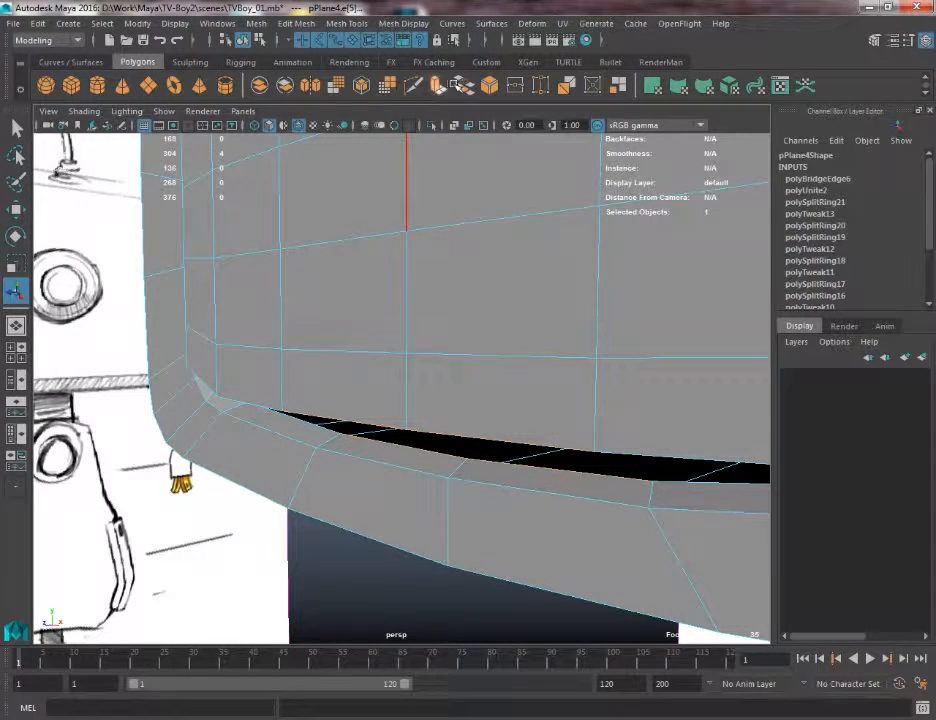
left_click_drag(460, 175, 489, 281, "alt")
key("g")
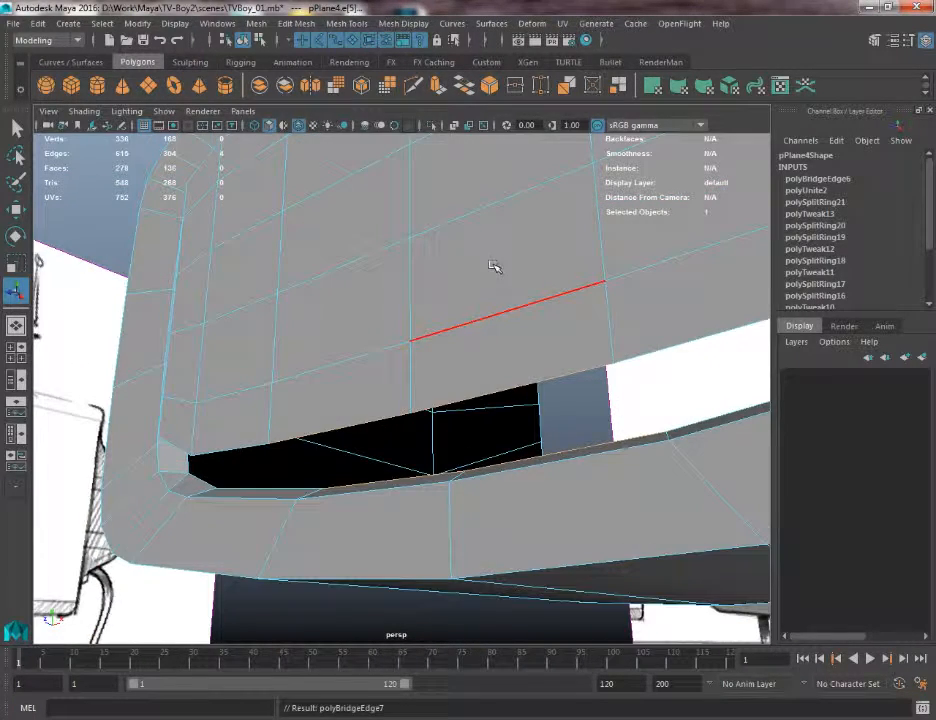
mouse_move(446, 343)
left_mouse_down("alt")
mouse_move(391, 382)
mouse_move(460, 349)
left_mouse_up("alt")
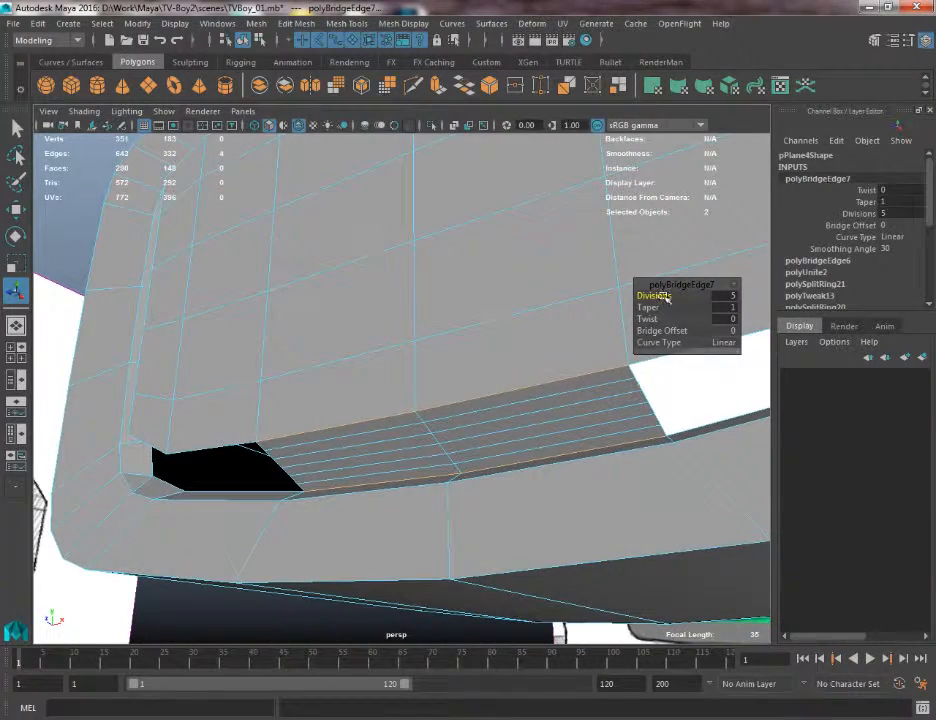
Set the bottom bridge's divisions to 0
left_click_drag(665, 298, 565, 298)
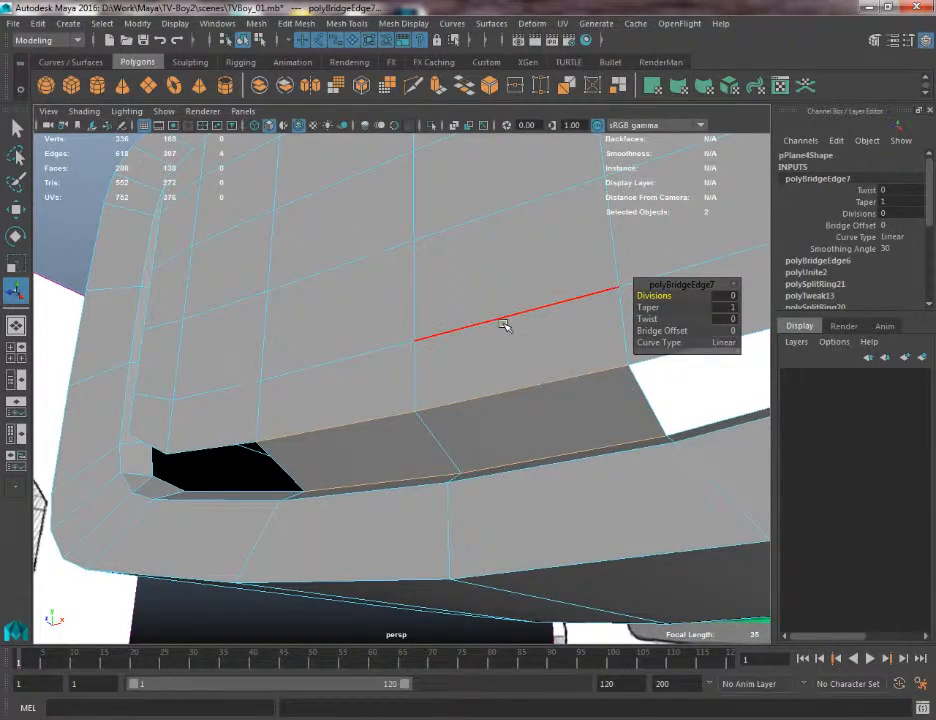
middle_click_drag(503, 323, 466, 330, "alt")
left_click_drag(446, 341, 400, 350, "alt")
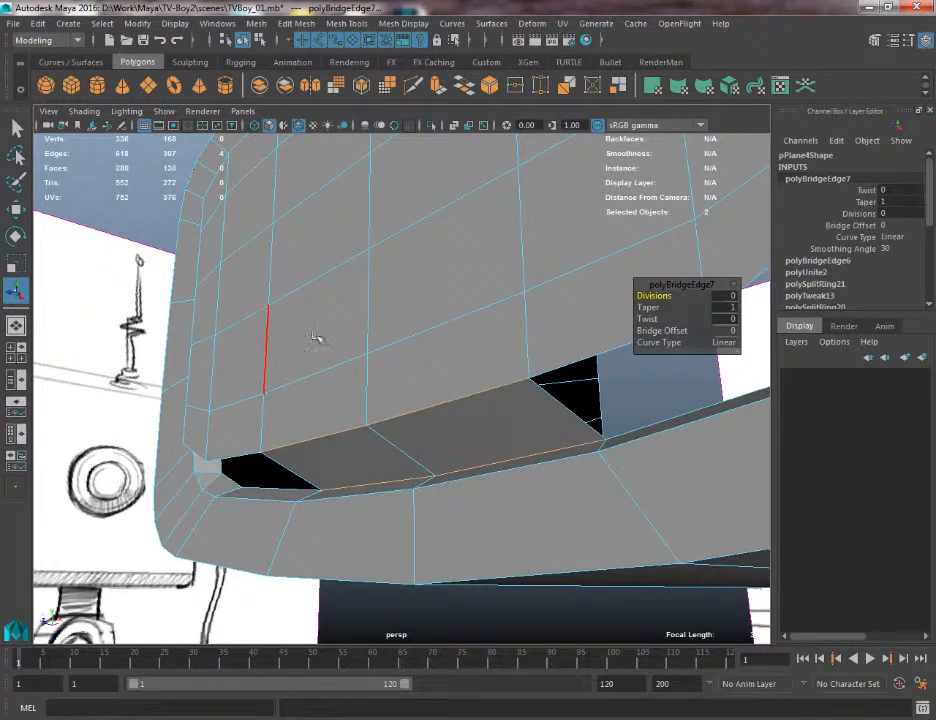
left_click_drag(675, 295, 697, 299)
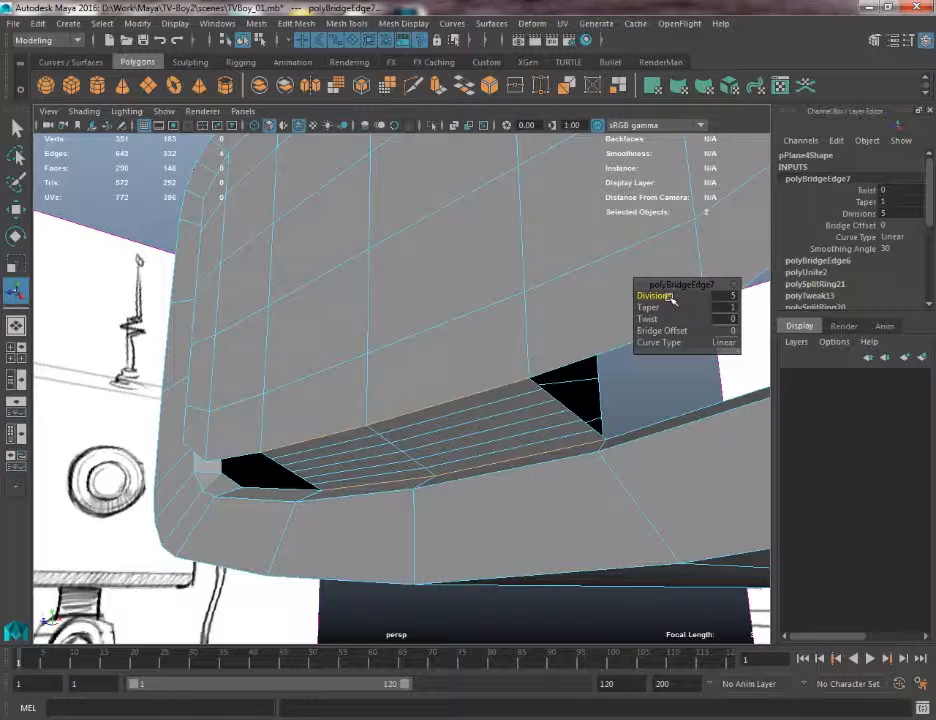
key("ctrl+z")
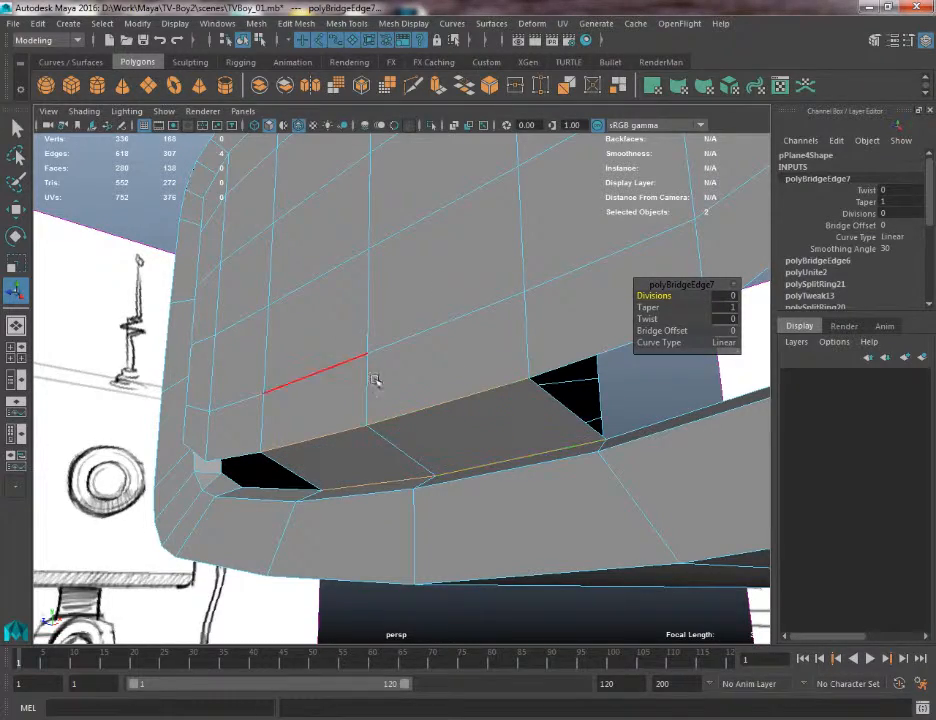
Bridge the screen's three left border edges to the three facing inner rim edges with 0 divisions
left_click_drag(374, 380, 282, 399, "alt")
middle_click_drag(282, 399, 330, 395, "alt")
right_click_drag(330, 395, 380, 397, "alt")
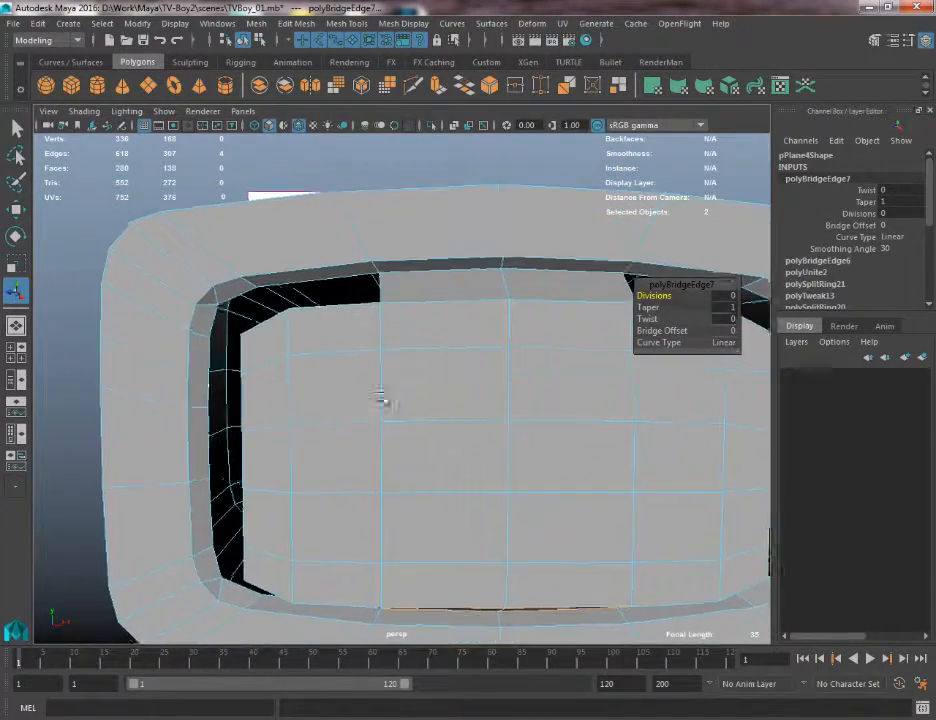
left_click_drag(380, 398, 435, 418, "alt")
left_click(420, 380)
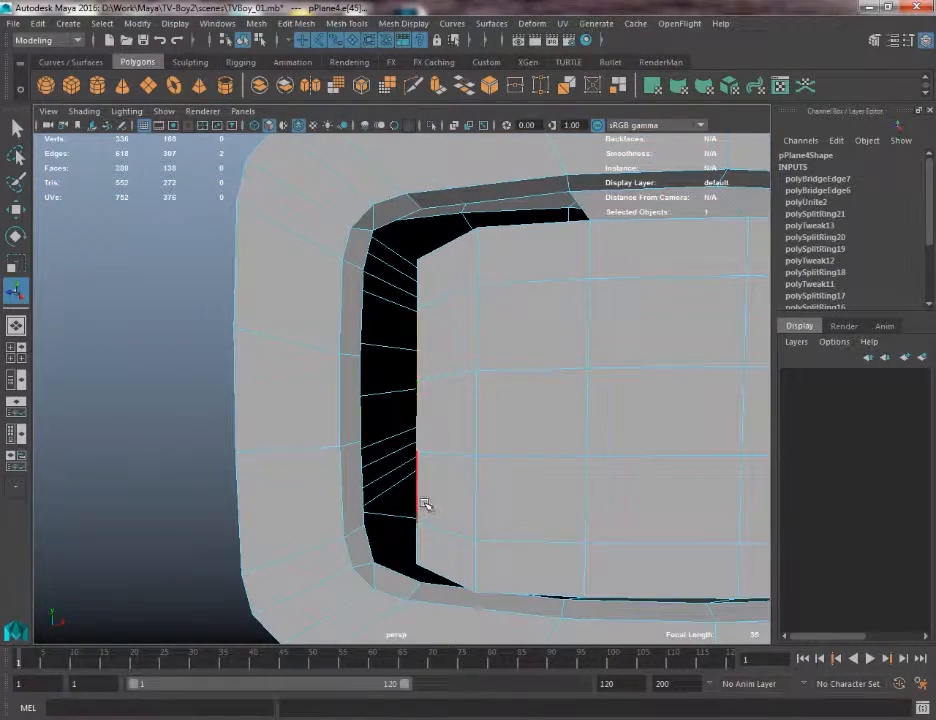
left_click(359, 487)
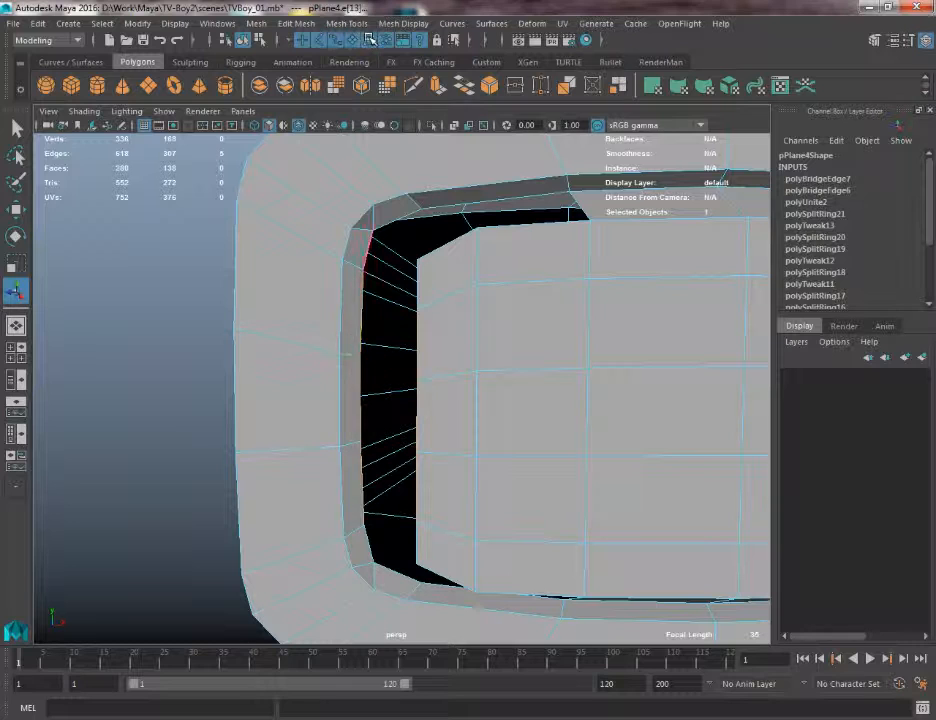
left_click(463, 85)
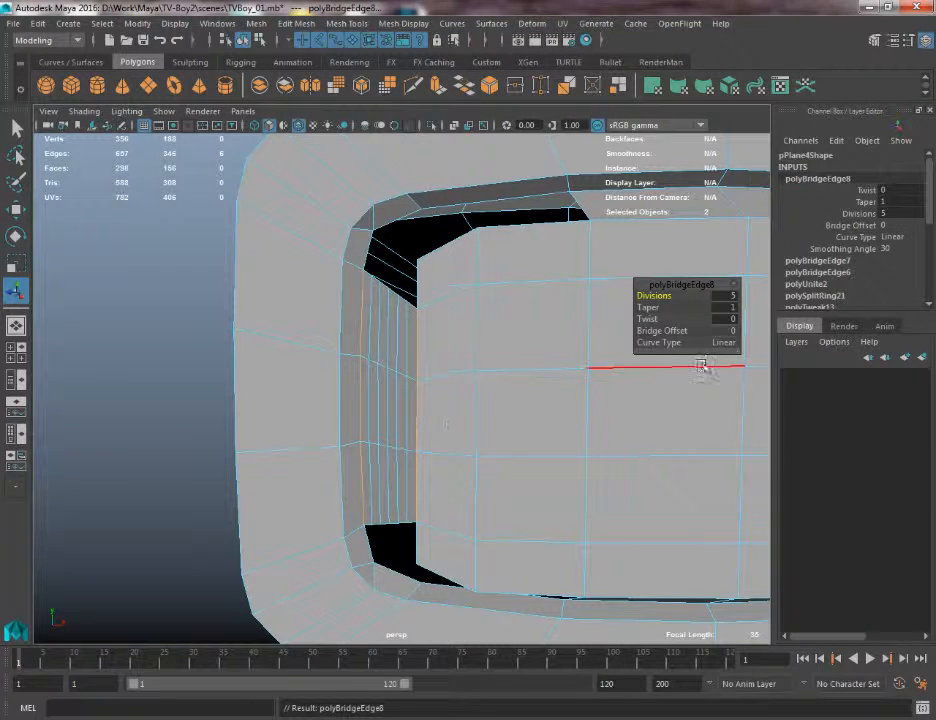
mouse_move(657, 295)
left_mouse_down()
mouse_move(478, 294)
mouse_move(437, 328)
mouse_move(336, 451)
mouse_move(462, 368)
mouse_move(347, 358)
mouse_move(560, 407)
mouse_move(487, 365)
left_mouse_up()
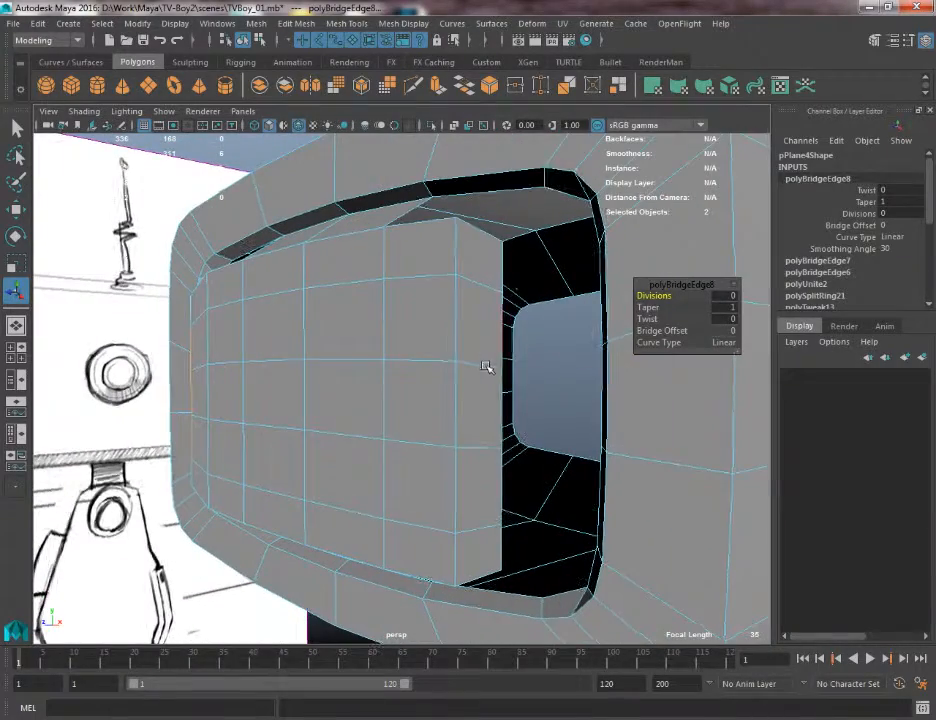
Bridge the screen's three right border edges to the three facing inner rim edges with 0 divisions
left_click(496, 343)
left_click_drag(508, 432, 610, 251, "alt")
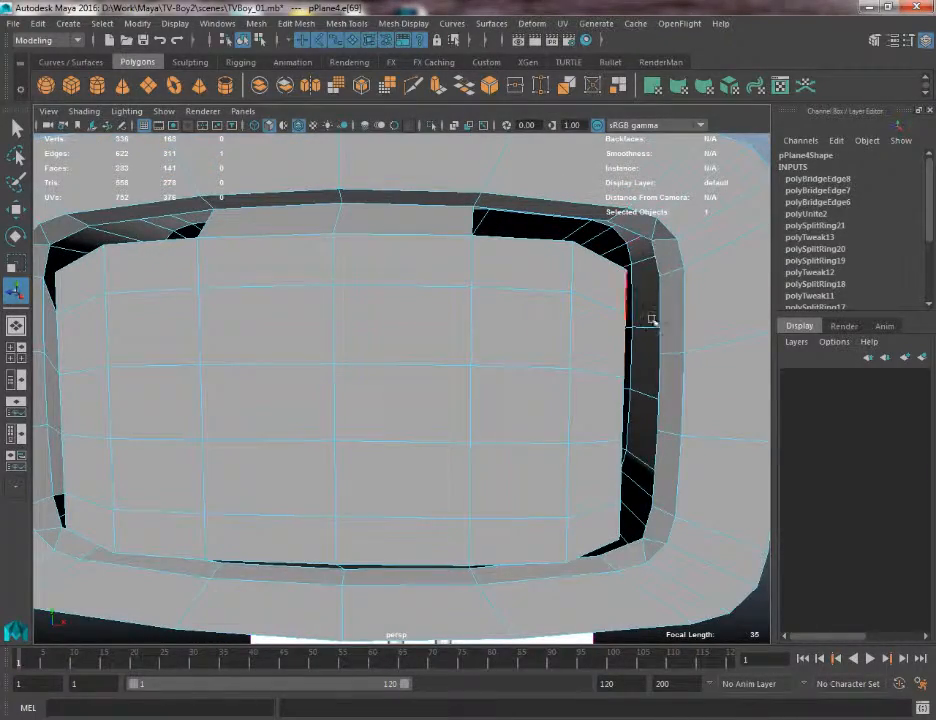
left_click_drag(651, 319, 608, 356, "alt")
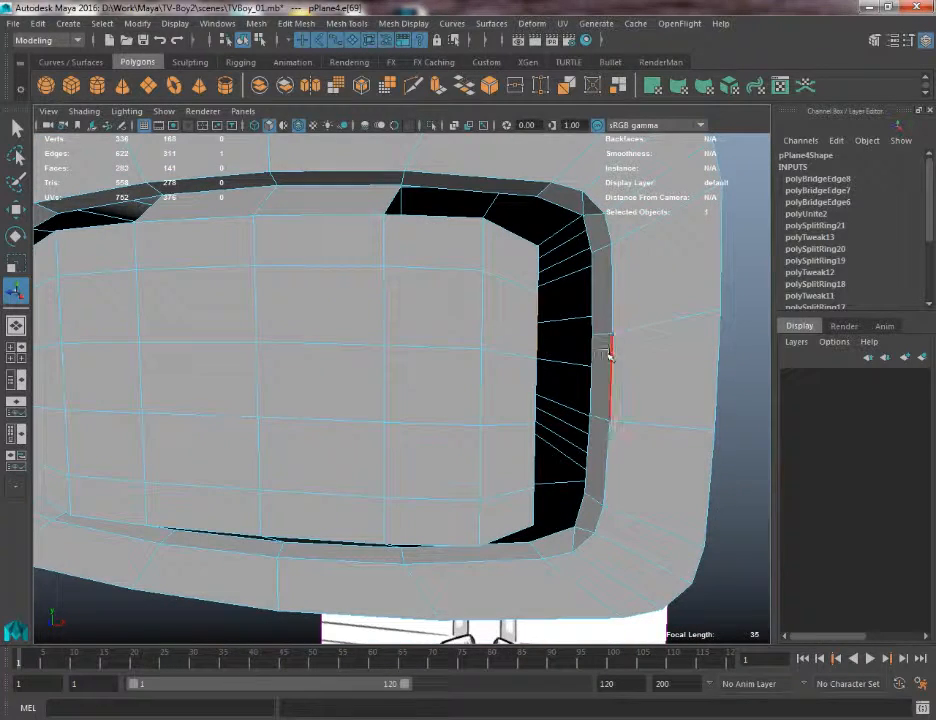
left_click(530, 455, "shift")
left_click(535, 390, "shift")
left_click_drag(535, 390, 486, 143, "alt")
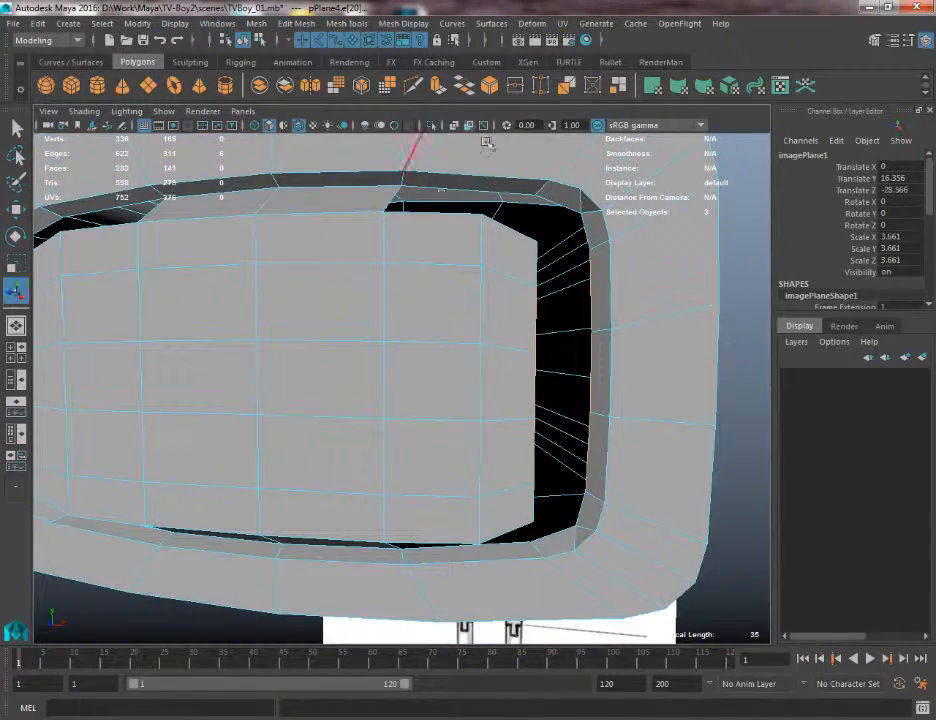
left_click(466, 86)
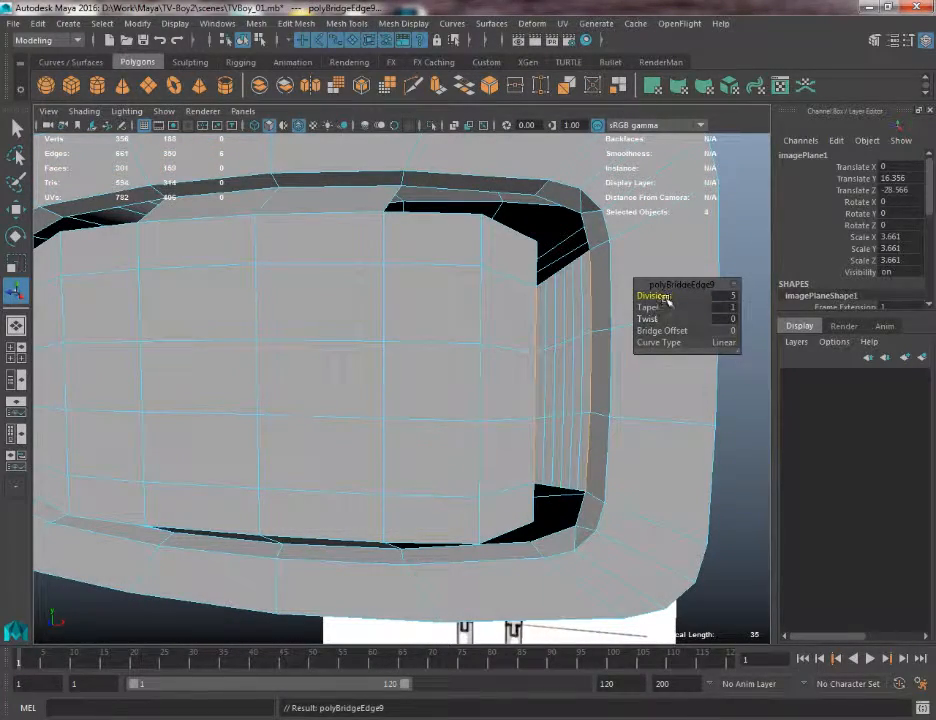
middle_click_drag(667, 299, 495, 282)
Bridge the top border edge right of the central bridge to the facing inner rim edge with 0 divisions
left_click(464, 188)
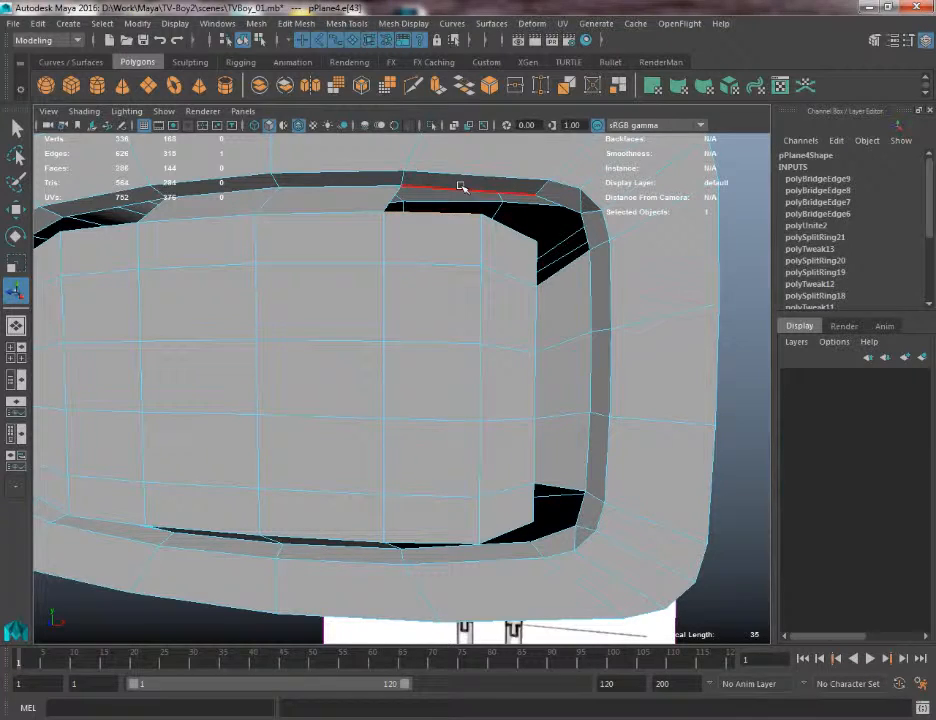
left_click(465, 89)
left_click_drag(316, 272, 382, 276, "alt")
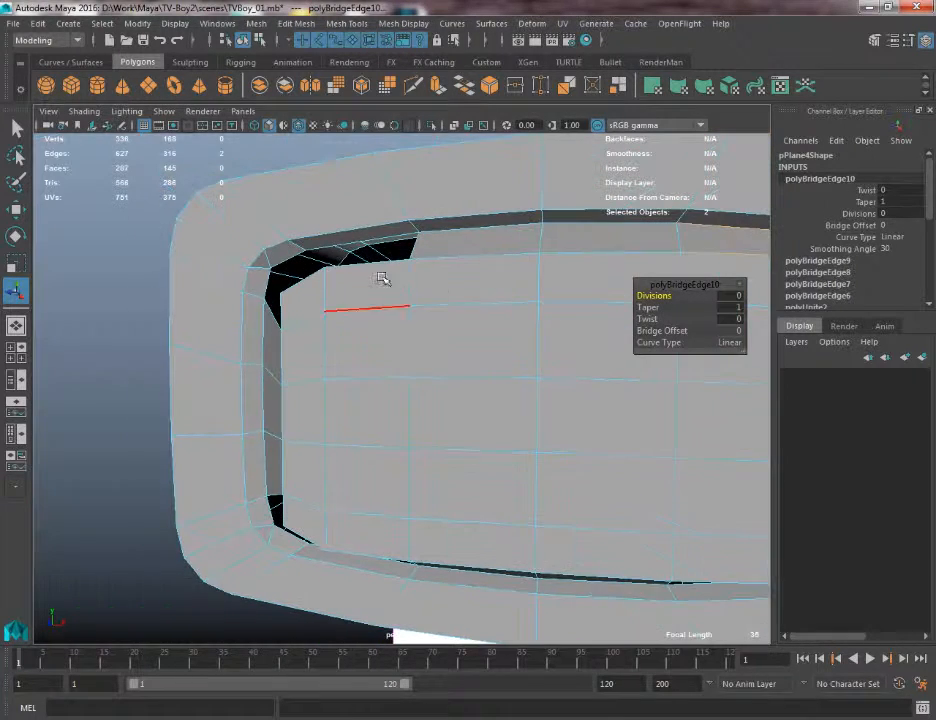
Bridge the top border edge left of the central bridge to the facing inner rim edge with 0 divisions
left_click(372, 236)
left_click(368, 236, "shift")
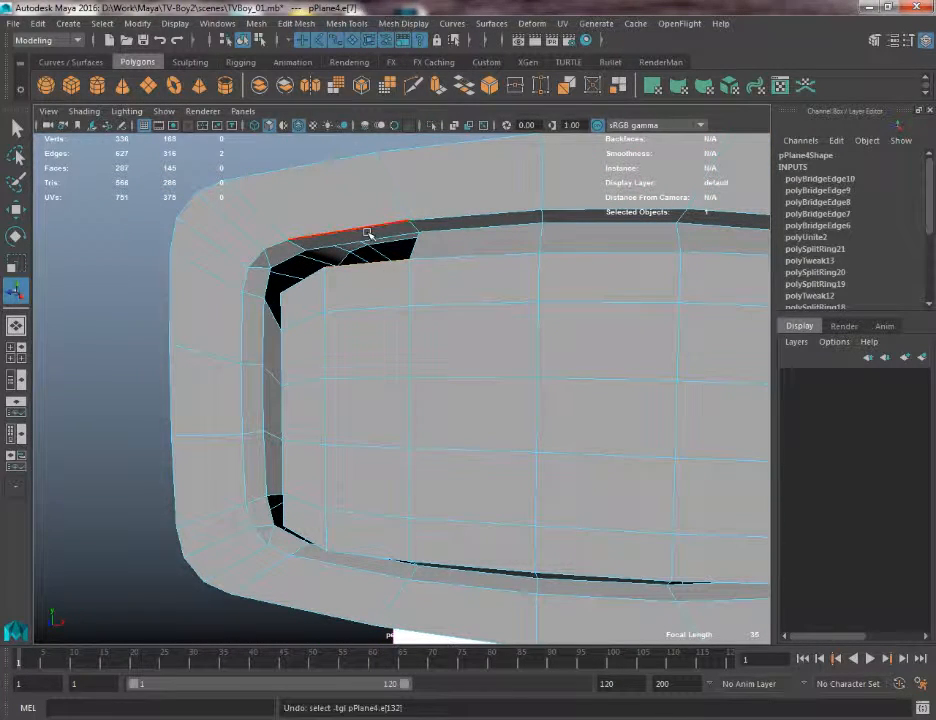
key("g")
key("ctrl+z")
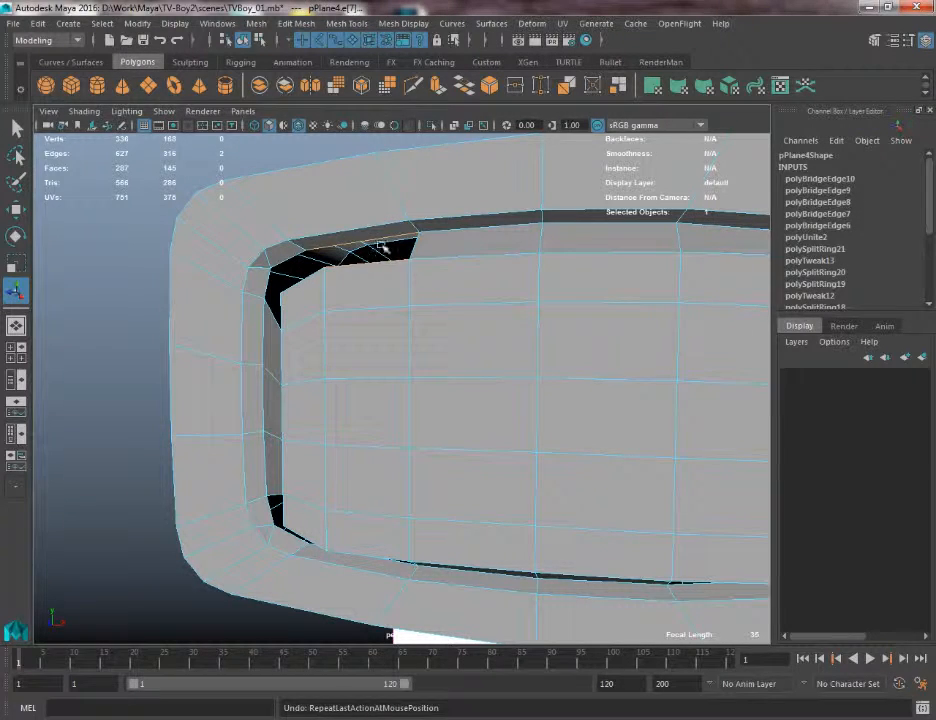
left_click(468, 89)
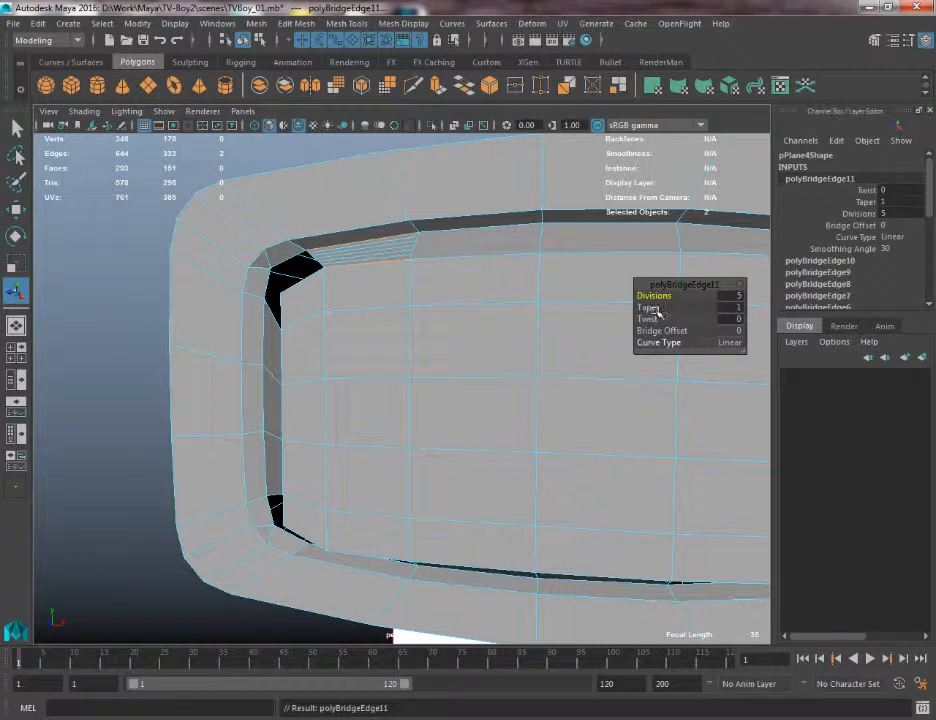
scroll(447, 312, "down", 1)
scroll(446, 313, "down", 4)
left_click_drag(446, 313, 420, 361, "alt")
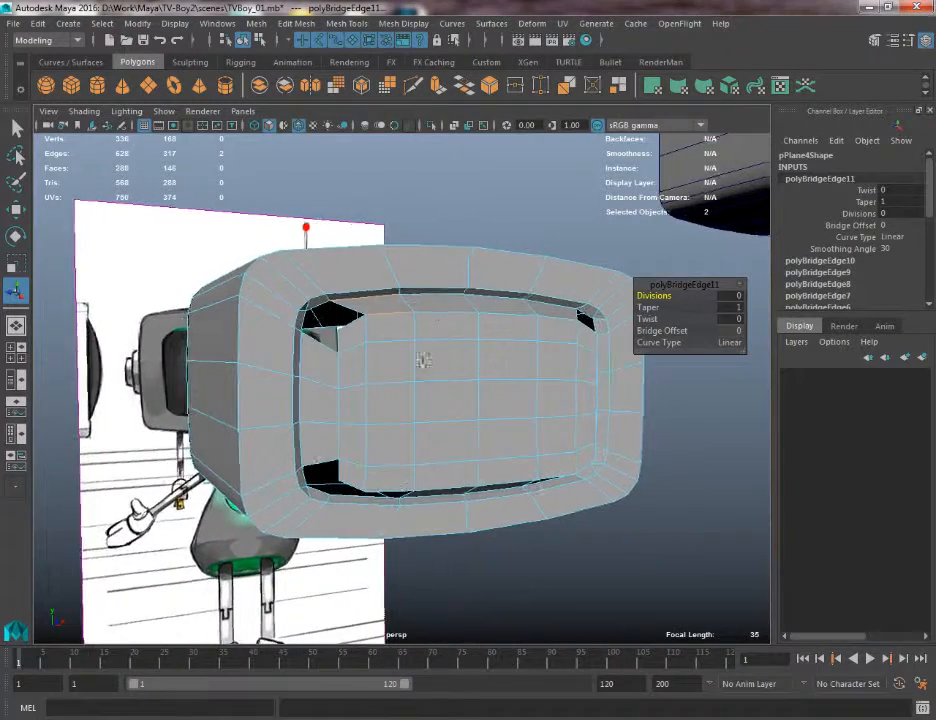
Try to bridge the screen's upper-left corner edges to the inner rim's corner edges
scroll(472, 443, "up", 5)
middle_click_drag(420, 361, 504, 522, "alt")
left_click_drag(504, 522, 435, 318, "alt")
left_click(428, 276)
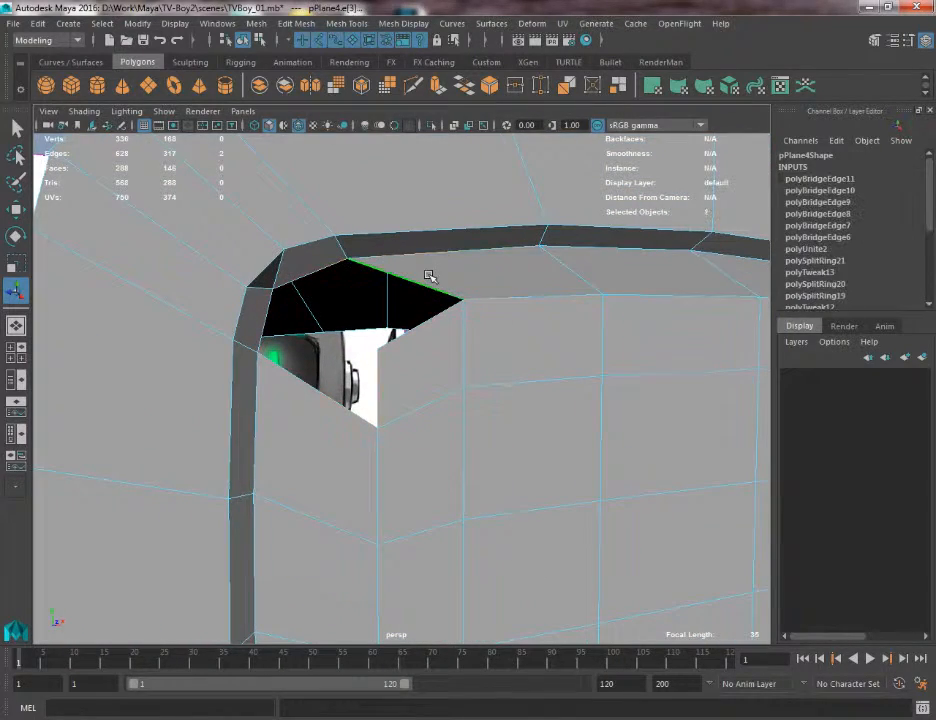
left_click(259, 303)
left_click(315, 266, "shift")
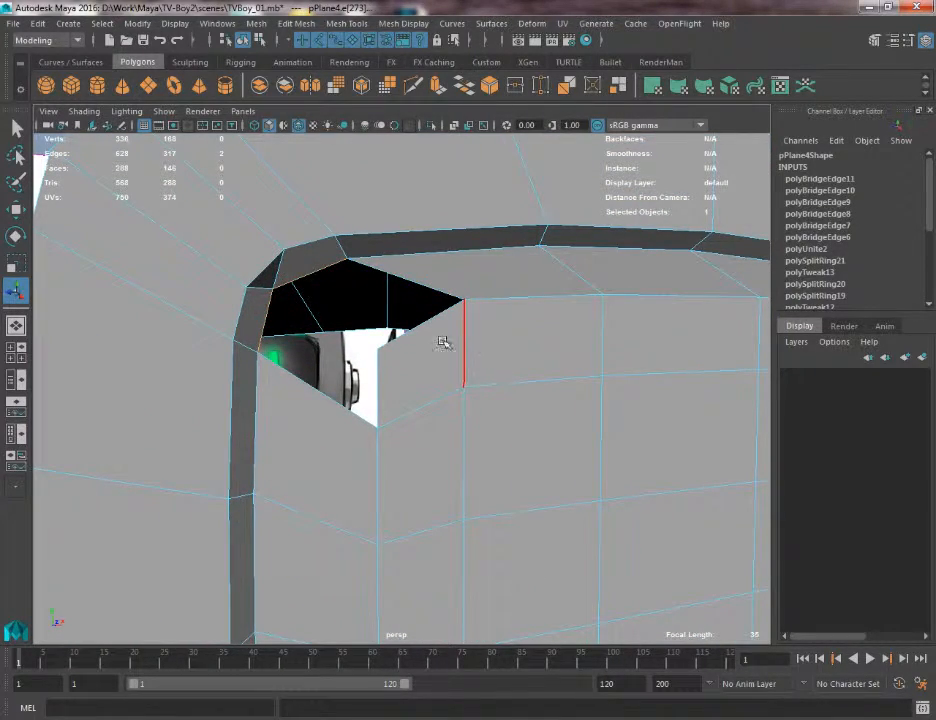
left_click(426, 335, "shift")
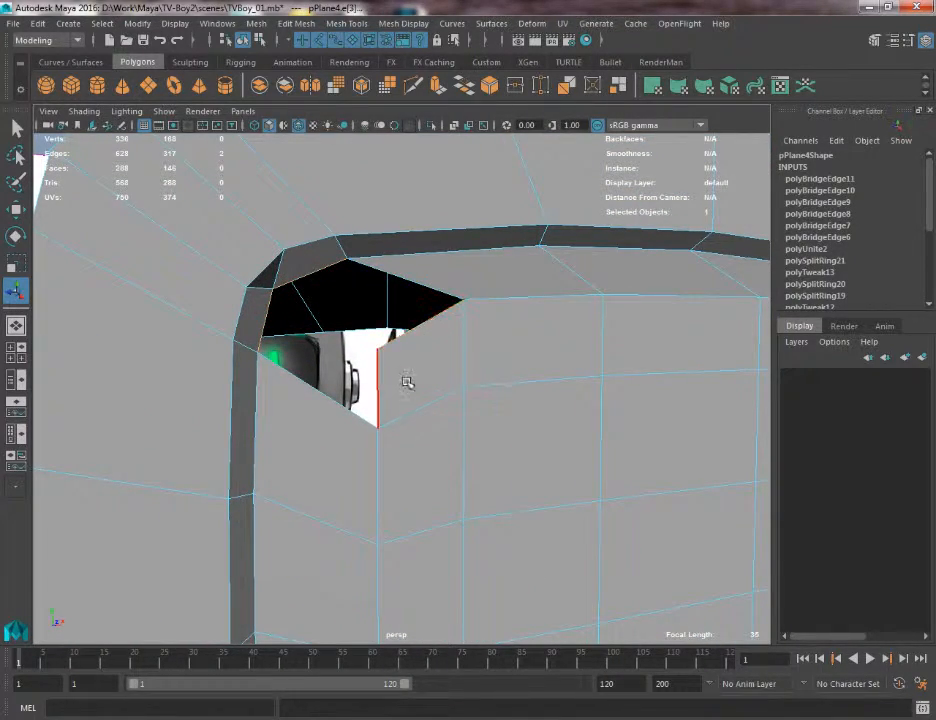
left_click(478, 90)
left_click_drag(477, 317, 447, 320, "alt")
key("ctrl+z")
key("ctrl+z")
Bridge the screen's two upper-left corner edges to the two facing inner rim edges with 0 divisions
key("w")
right_click_drag(432, 286, 431, 252)
left_click(408, 354)
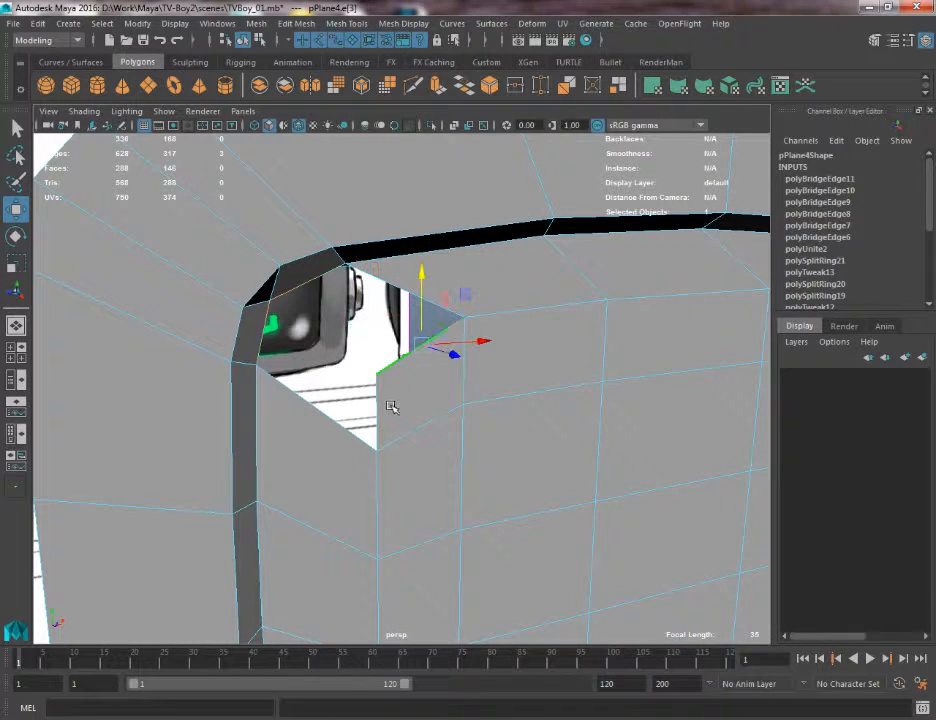
left_click(381, 408, "shift")
left_click(310, 276, "shift")
left_click(319, 254, "shift")
key("ctrl+z")
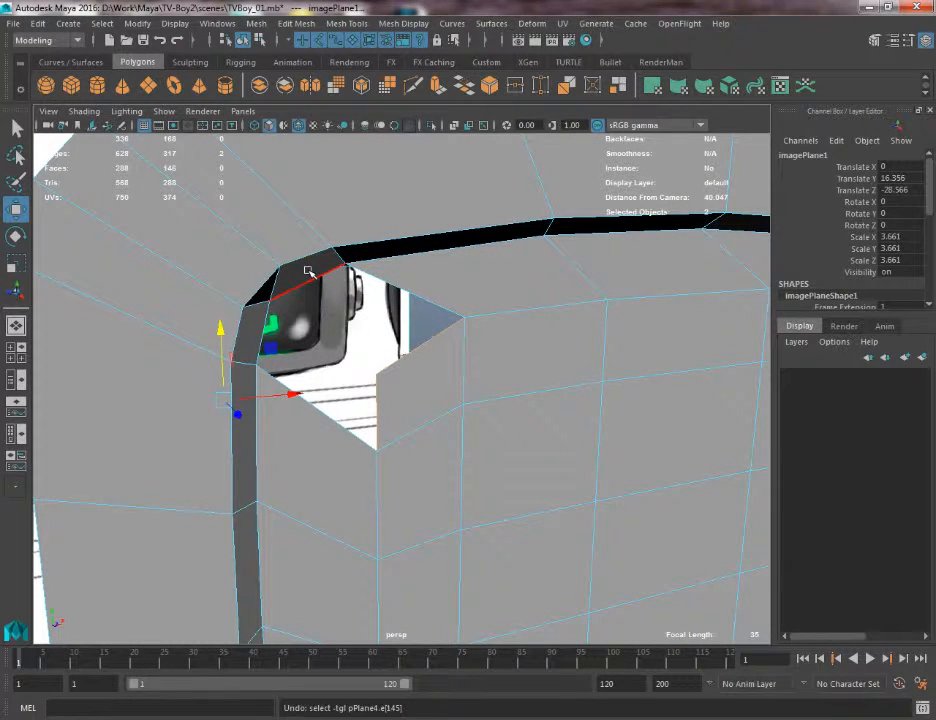
left_click(308, 272, "shift")
left_click(462, 84)
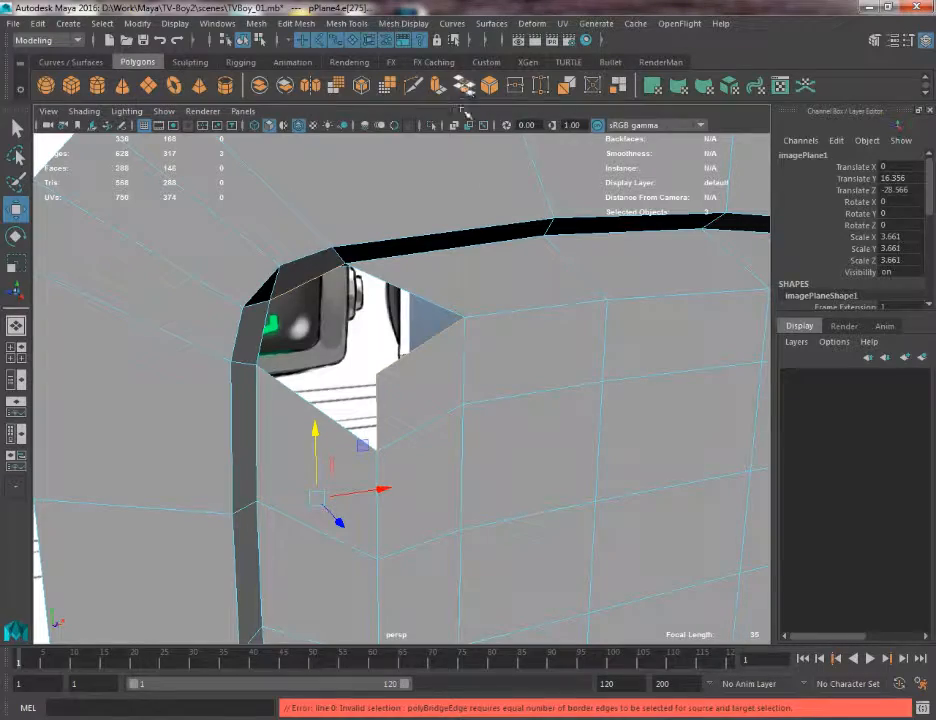
left_click_drag(498, 265, 448, 251, "alt")
left_click(257, 311, "shift")
key("g")
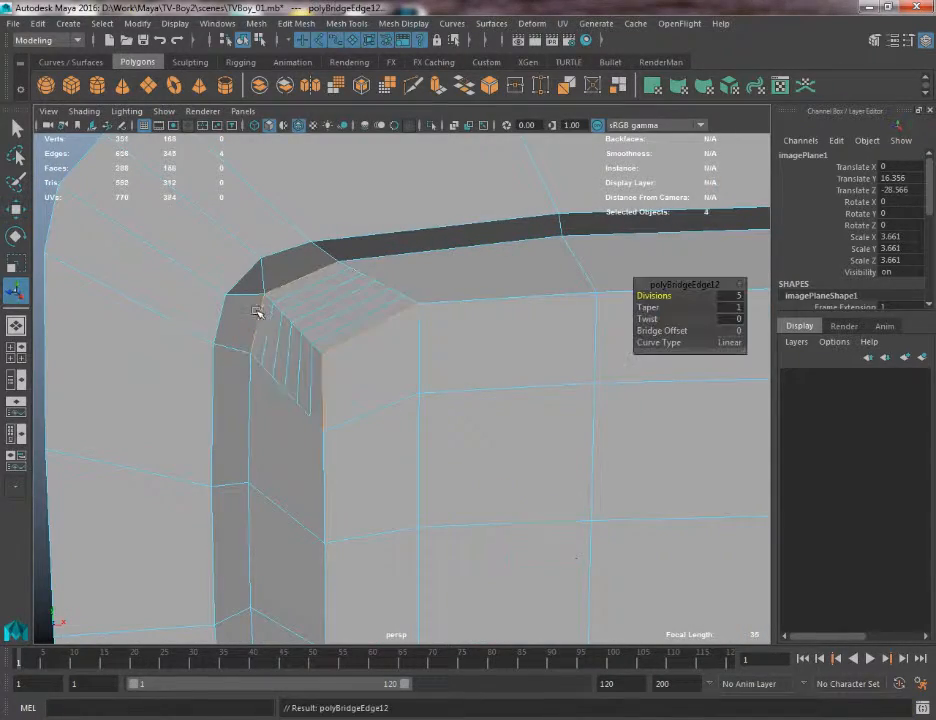
left_click_drag(500, 345, 605, 358, "alt")
Bridge the bottom border edge left of the central bridge to the facing inner rim edge with 0 divisions
mouse_move(373, 345)
left_mouse_down("alt")
mouse_move(395, 360)
mouse_move(391, 341)
left_mouse_up("alt")
left_click_drag(360, 446, 451, 471, "alt")
left_click(448, 405)
left_click(450, 472, "shift")
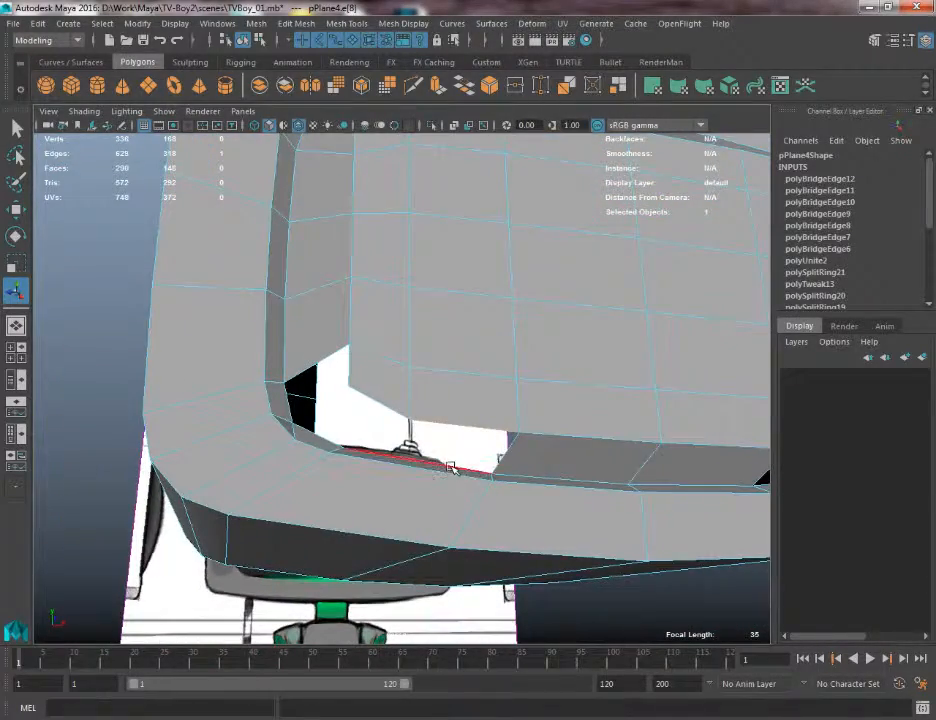
key("g")
left_click_drag(690, 300, 487, 372)
Bridge the bottom border edge right of the central bridge to the facing inner rim edge with 0 divisions
left_click(498, 380)
left_click_drag(535, 418, 541, 427, "alt")
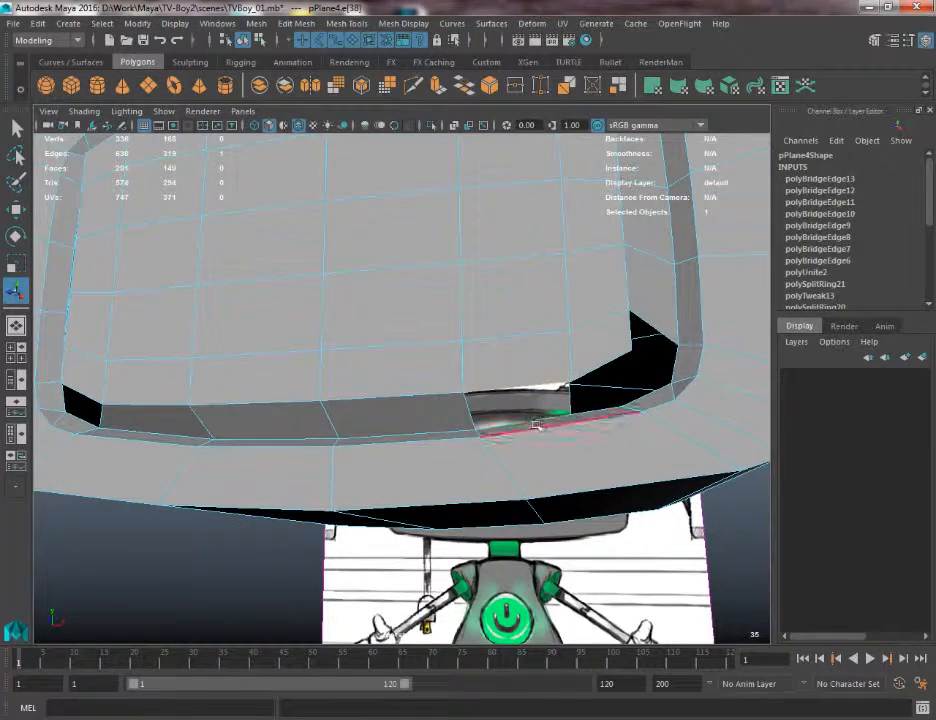
left_click(539, 426, "shift")
key("g")
left_click_drag(645, 303, 457, 358)
Bridge the screen's two lower-right corner edges to the two facing inner rim edges with 0 divisions
left_click(454, 346)
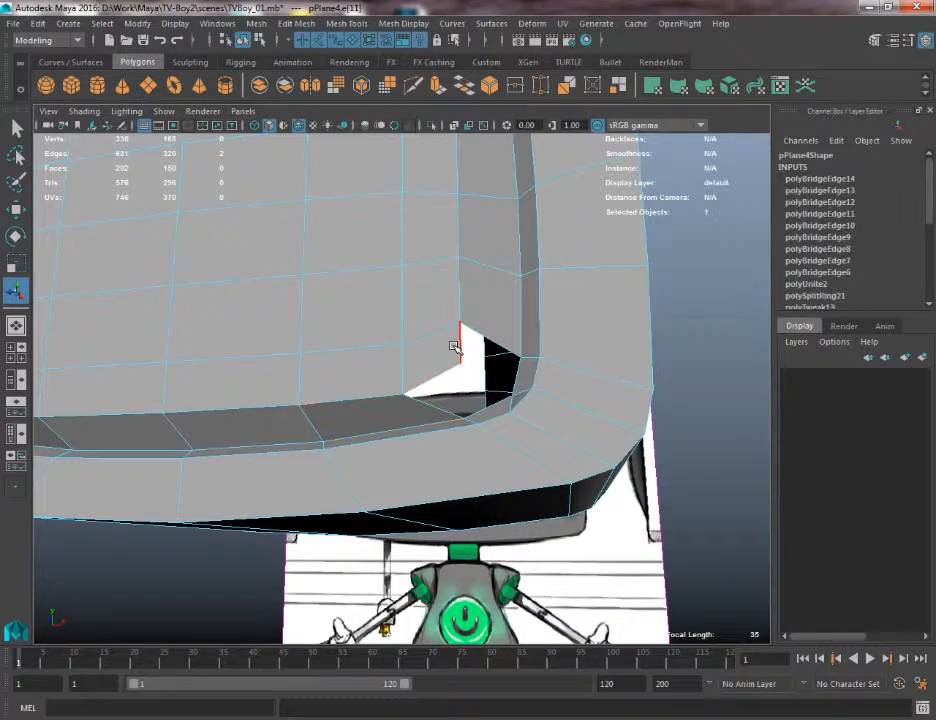
left_click(500, 409, "shift")
key("g")
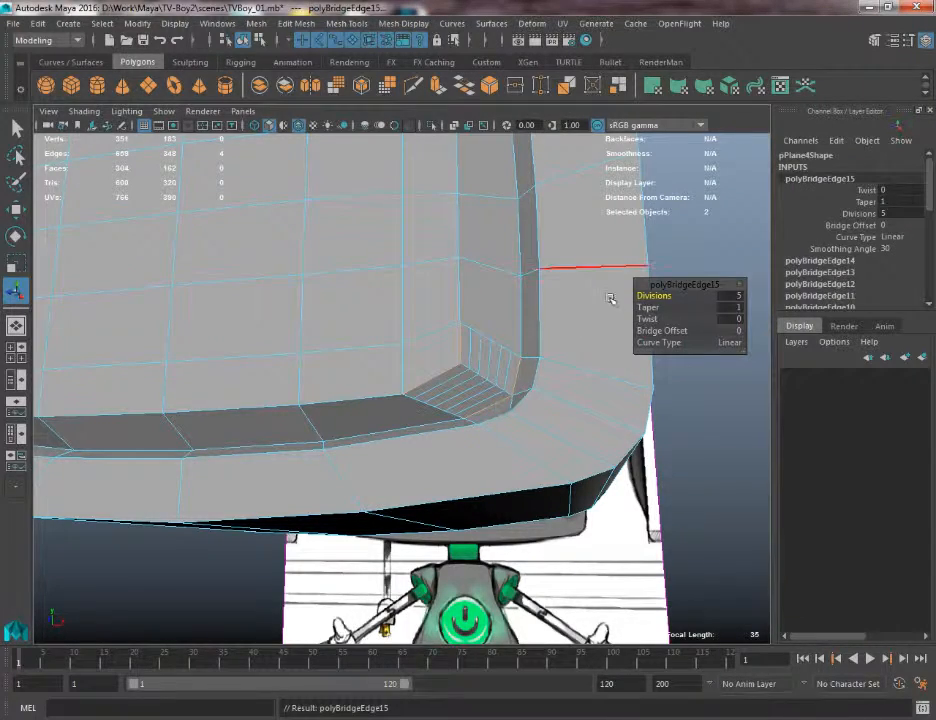
left_click_drag(664, 304, 390, 359)
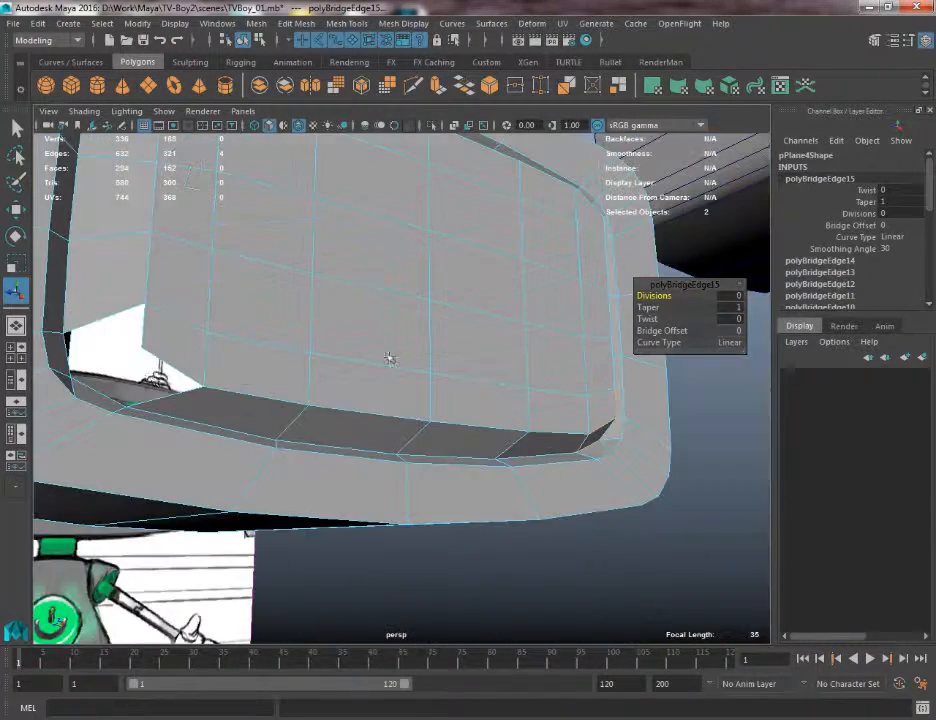
Bridge the screen's two lower-left corner edges to the two facing inner rim edges with 0 divisions
left_click(162, 376)
left_click(95, 393, "shift")
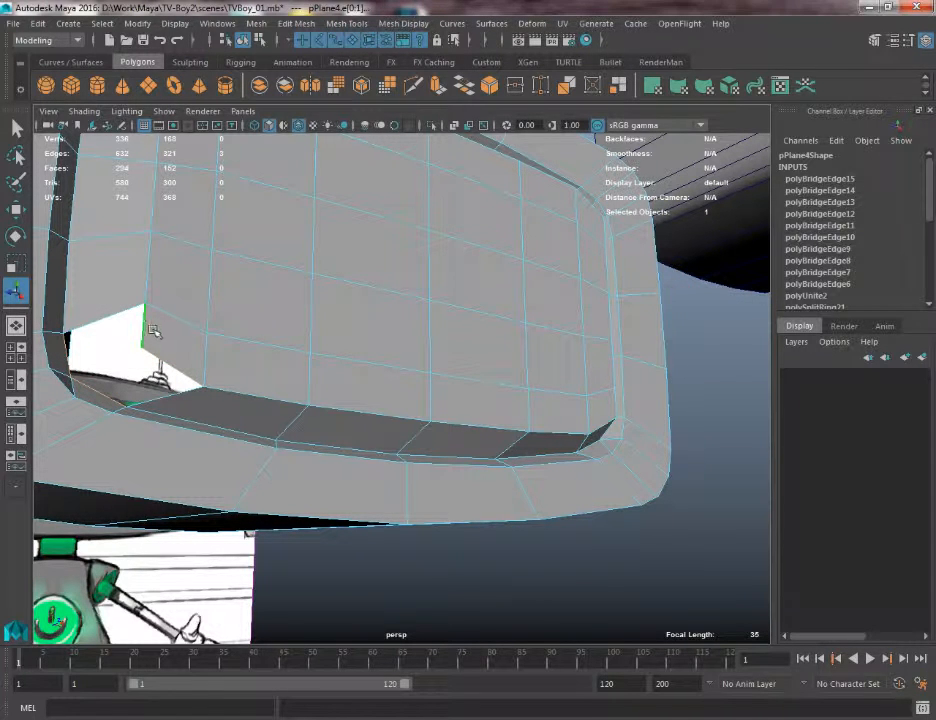
key("g")
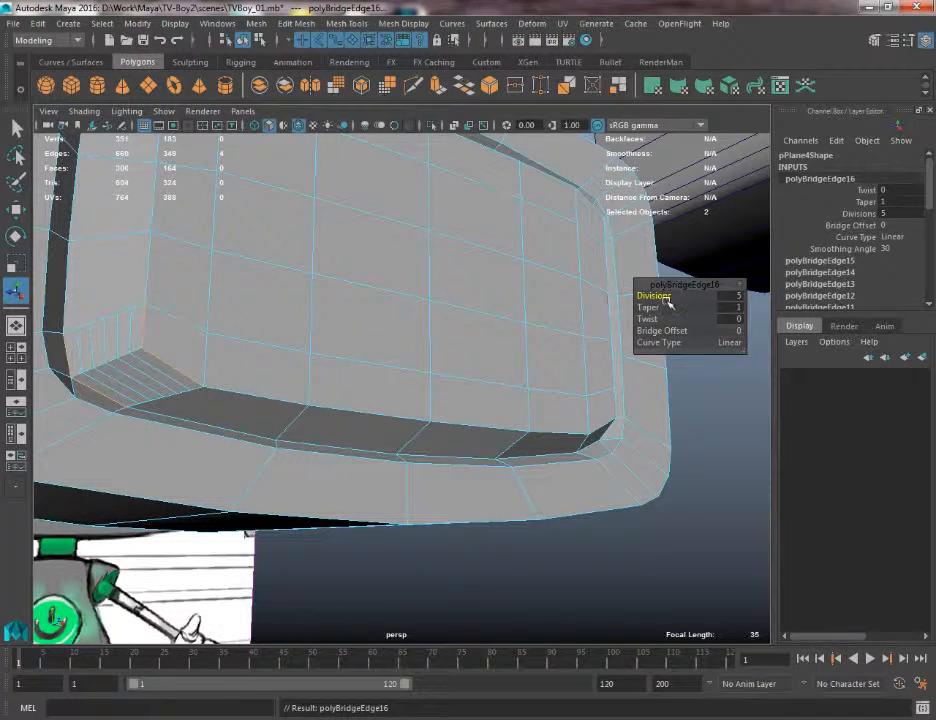
left_click_drag(665, 299, 338, 298)
Switch to face selection and select the strip of bridge faces around the screen up to the open upper-right corner
left_click_drag(420, 300, 264, 304, "alt")
key("q")
right_click_drag(416, 291, 413, 342)
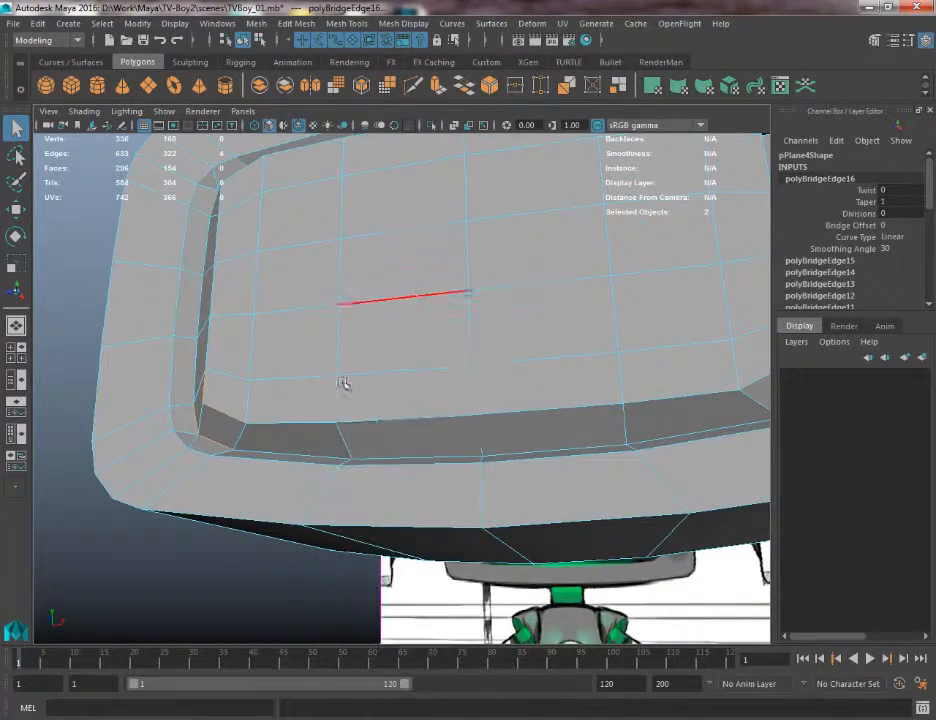
left_click(290, 440)
double_click(382, 441, "shift")
left_click_drag(382, 441, 539, 328, "alt")
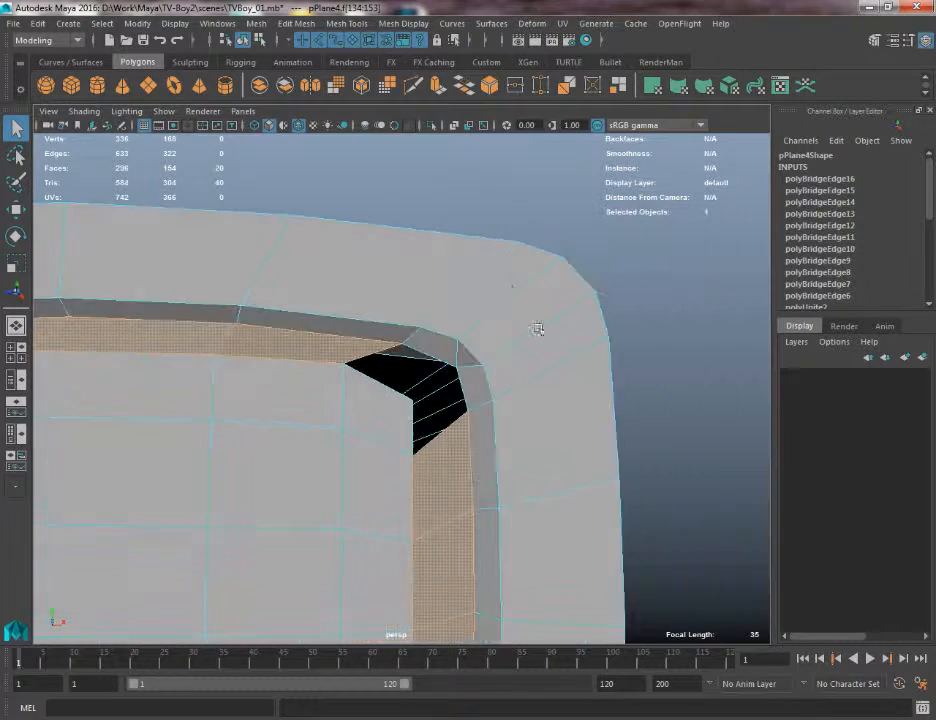
Bridge the screen's two upper-right corner edges to the two facing inner rim edges with 0 divisions
right_click_drag(470, 313, 466, 278)
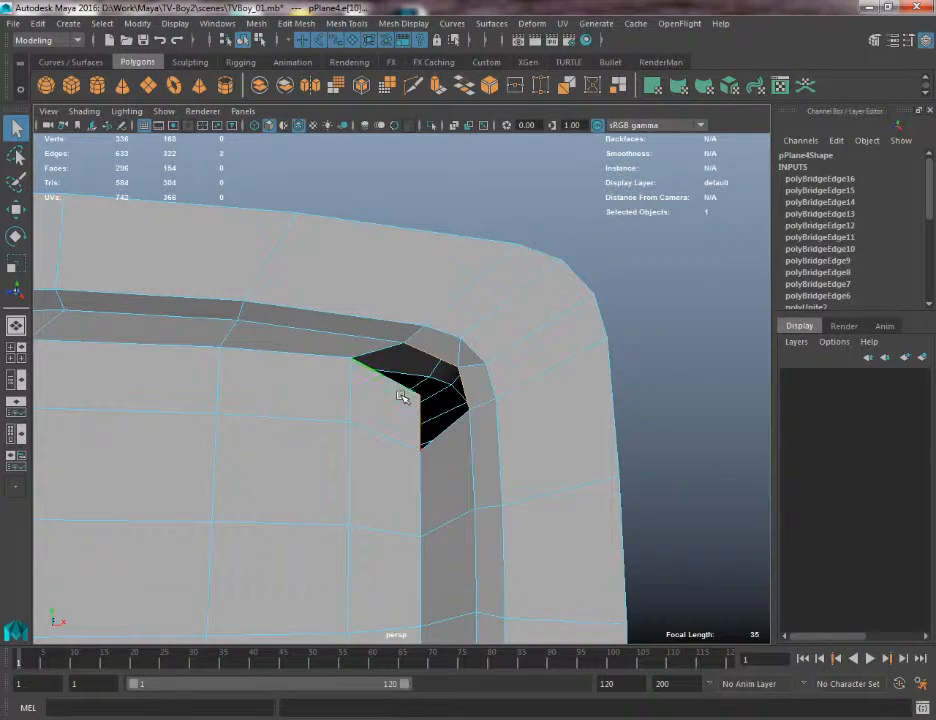
left_click(460, 90)
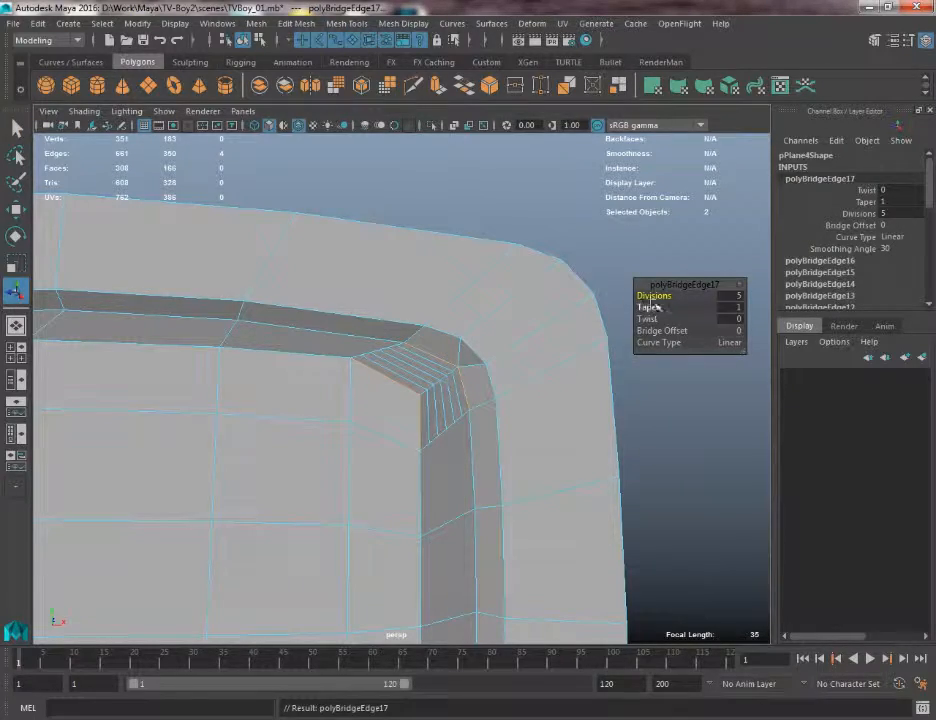
Select the complete loop of bridge faces between the screen and the inner rim
right_click_drag(395, 330, 399, 366)
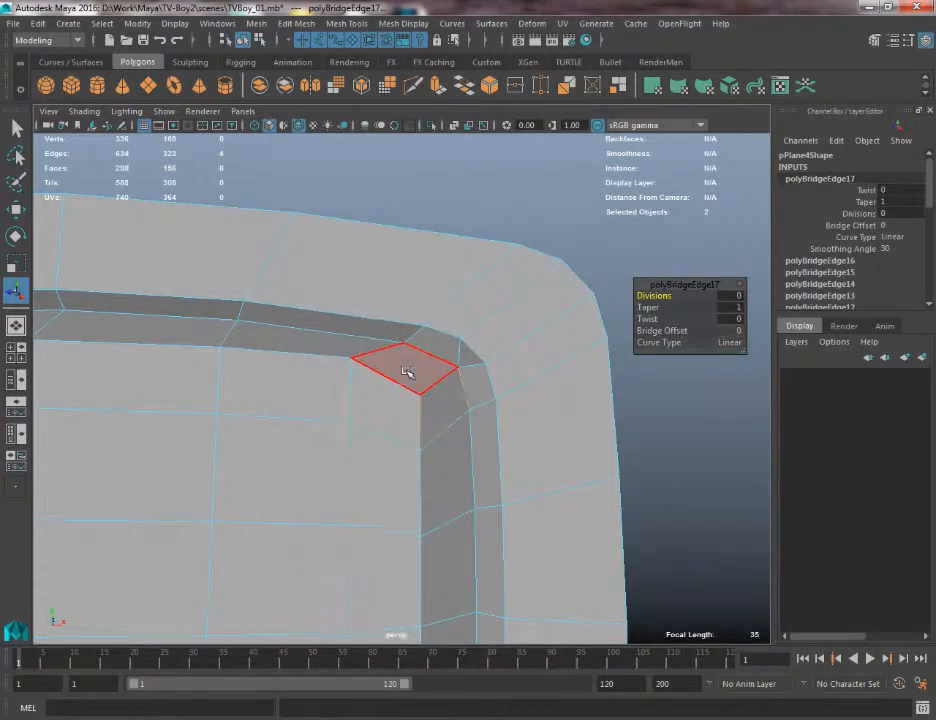
double_click(445, 435)
right_click_drag(459, 470, 307, 295, "alt")
mouse_move(307, 295)
left_mouse_down("alt")
mouse_move(378, 301)
mouse_move(295, 284)
mouse_move(295, 301)
mouse_move(378, 328)
mouse_move(324, 309)
mouse_move(328, 267)
mouse_move(140, 261)
mouse_move(240, 322)
mouse_move(312, 278)
left_mouse_up("alt")
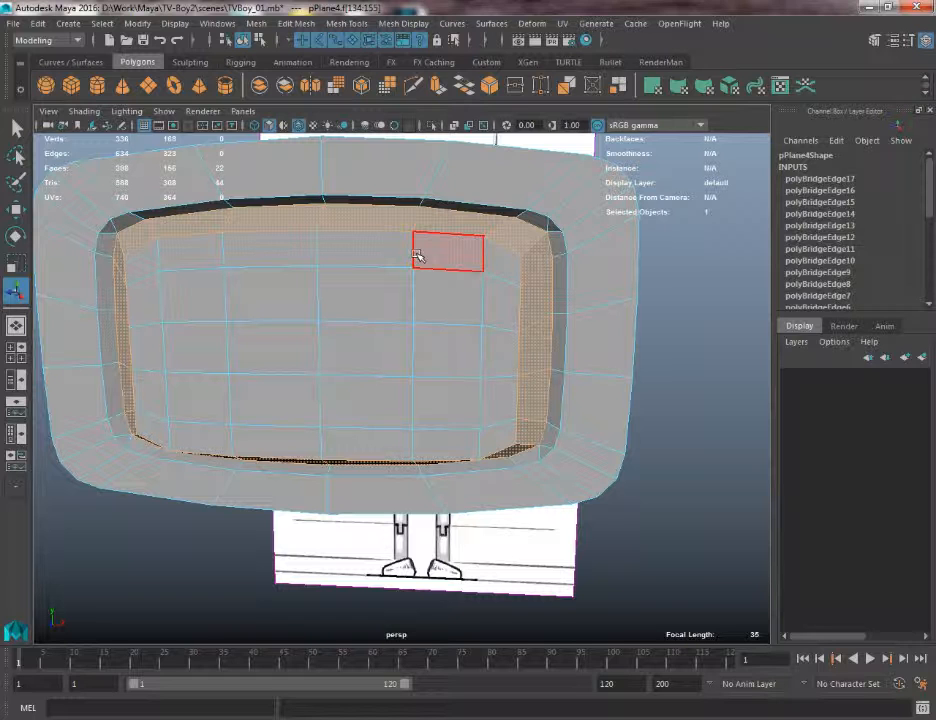
Leave face selection and return the head mesh to object mode
left_click_drag(417, 256, 398, 266, "alt")
left_click(440, 289)
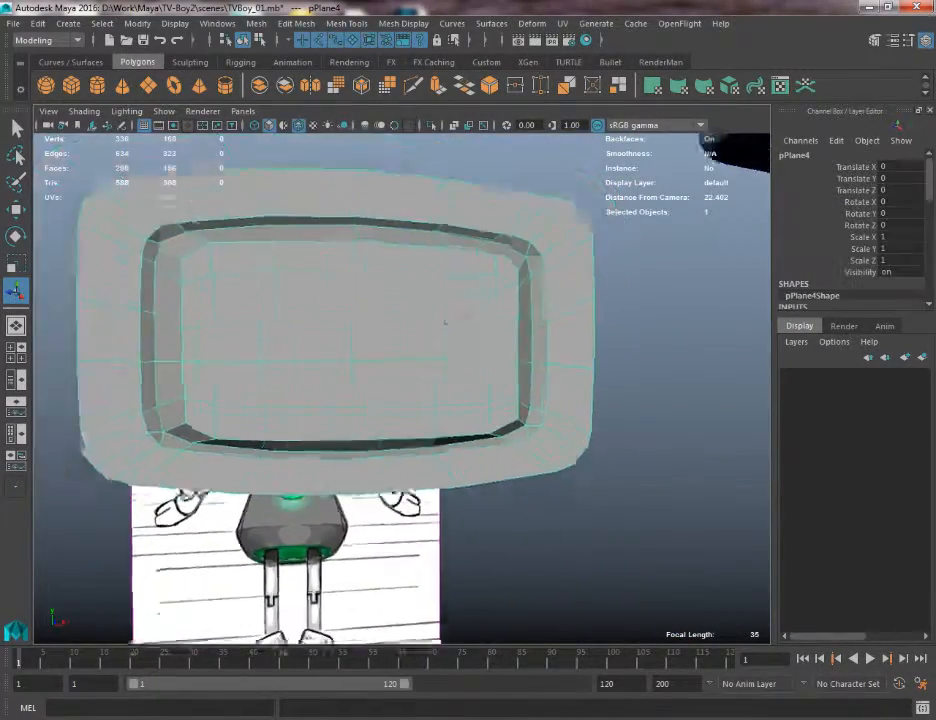
key("f")
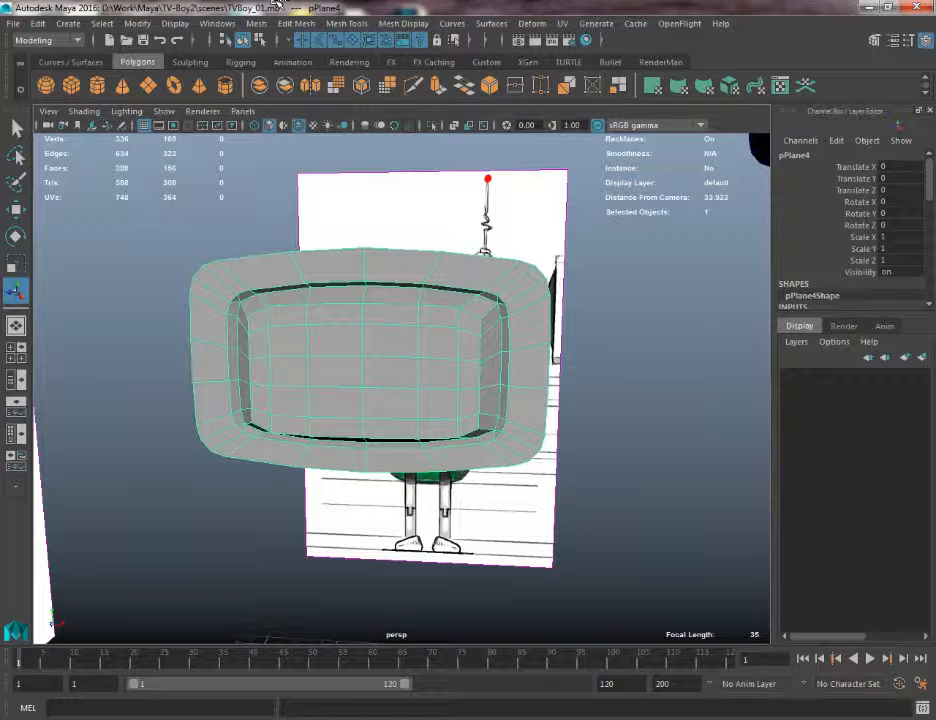
Save the scene as a new version named TVBoy_02.mb in the scenes folder
left_click(13, 23)
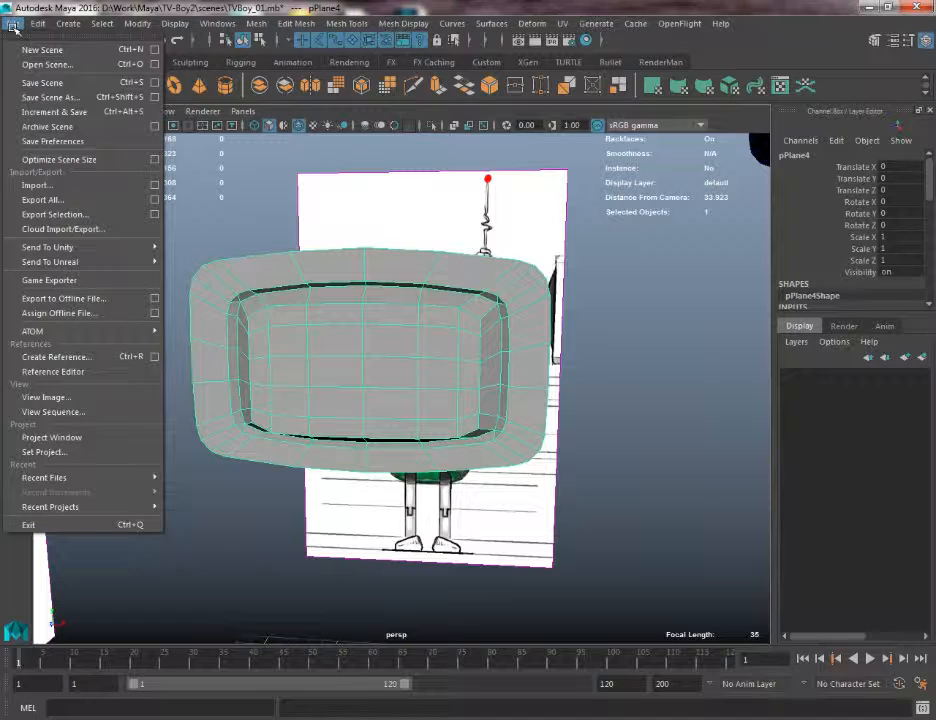
left_click(86, 97)
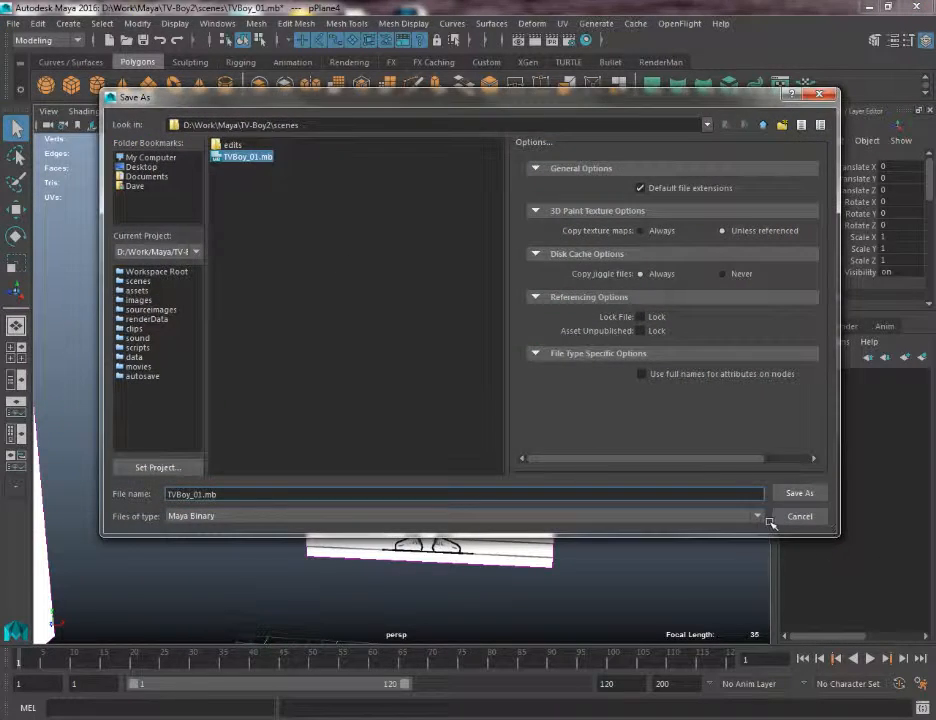
key("Escape")
left_click(13, 23)
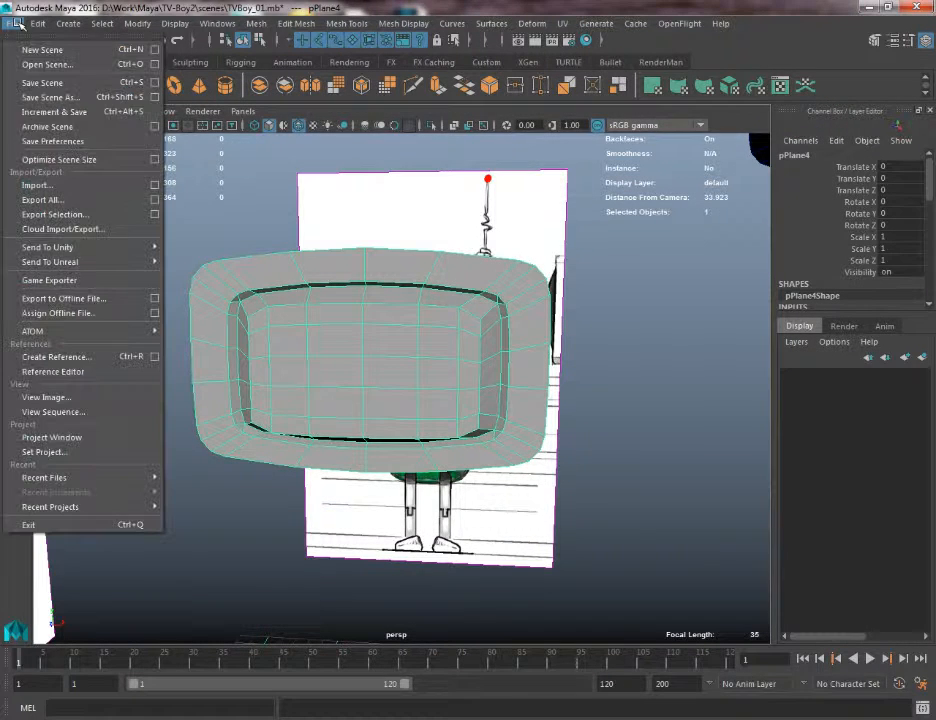
left_click(50, 97)
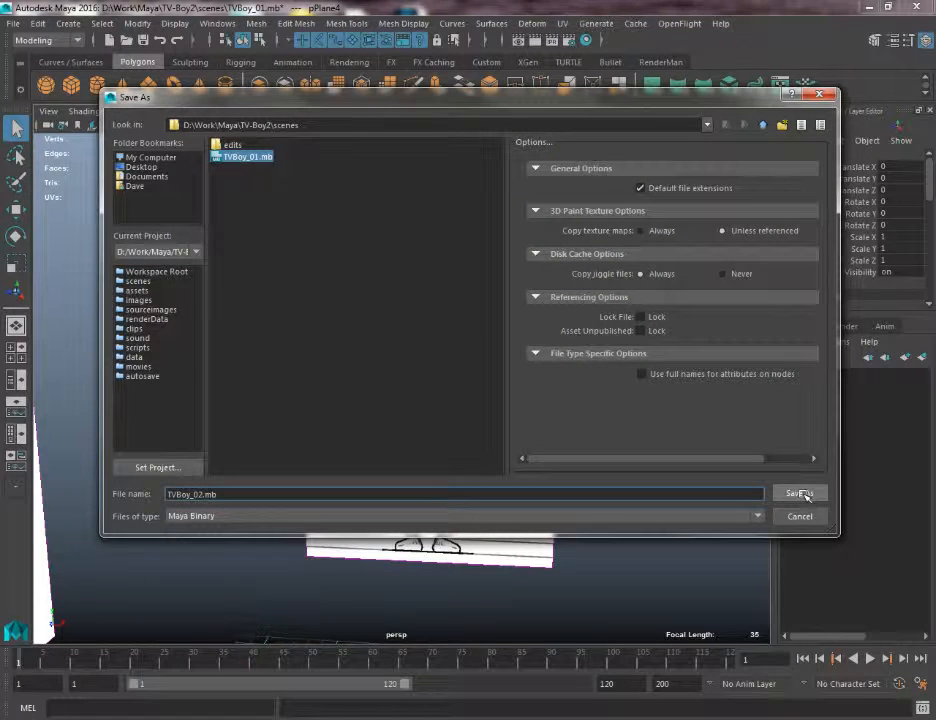
left_click(800, 494)
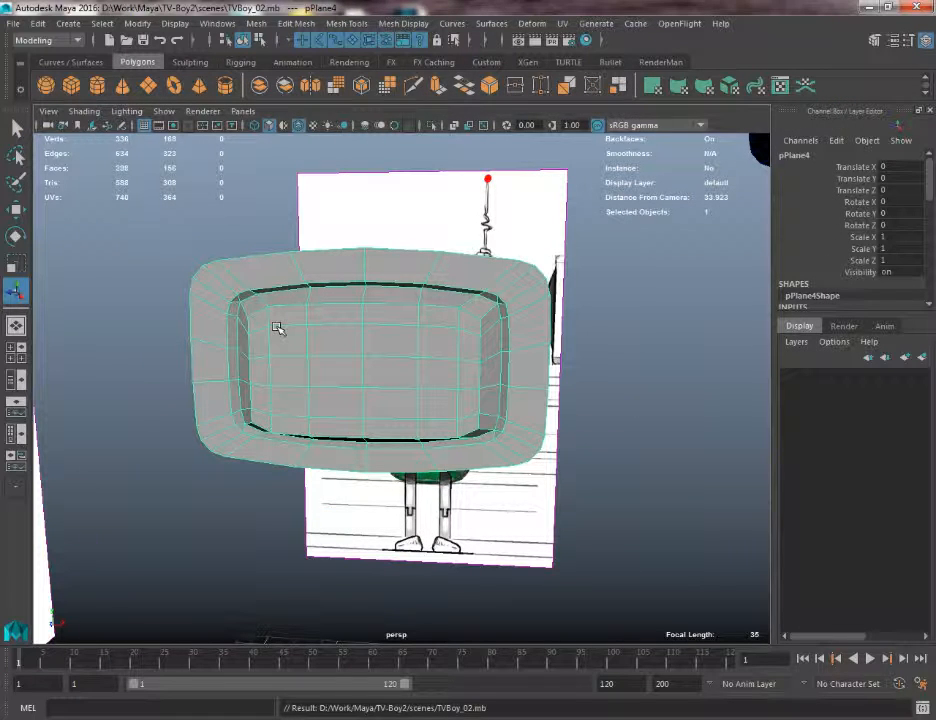
Switch to edge selection and select the complete edge loop around the screen's border
left_click_drag(277, 328, 355, 383, "alt")
right_click_drag(359, 328, 366, 288)
double_click(398, 330)
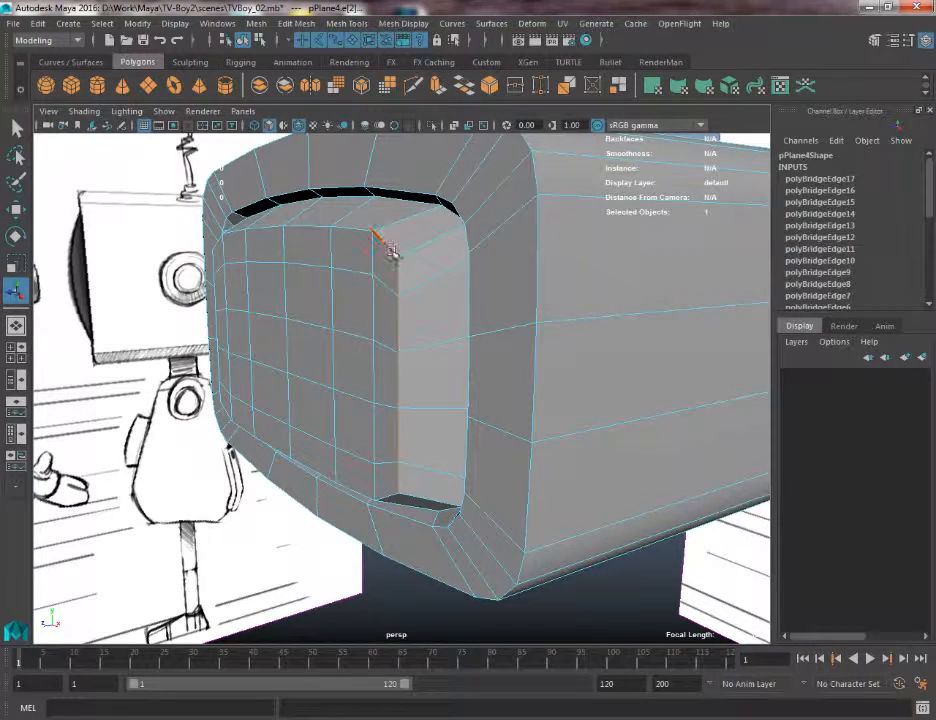
double_click(341, 233, "shift")
left_click_drag(190, 335, 430, 325, "alt")
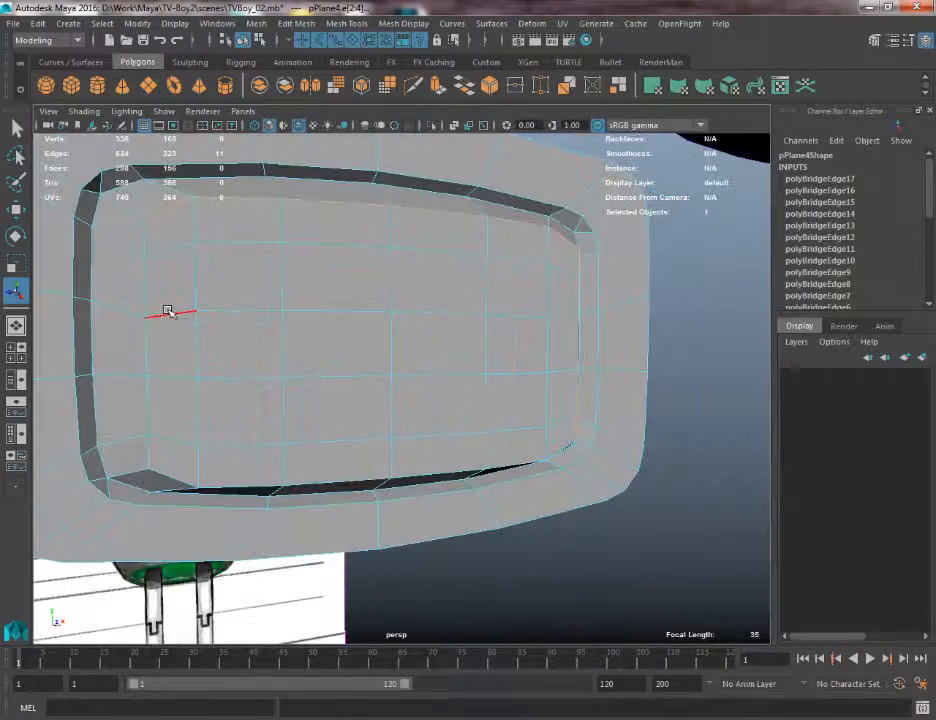
left_click(147, 240, "shift")
double_click(168, 473, "shift")
left_click_drag(276, 436, 198, 458, "alt")
Push the screen's border loop back into the head and scale it uniformly to fit the recess
key("w")
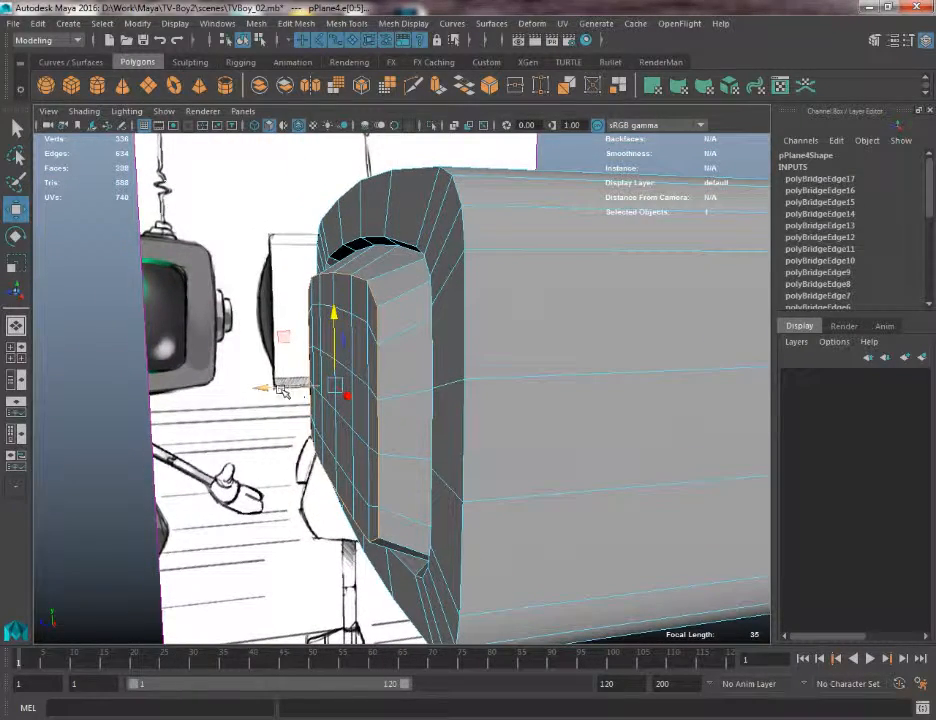
key("r")
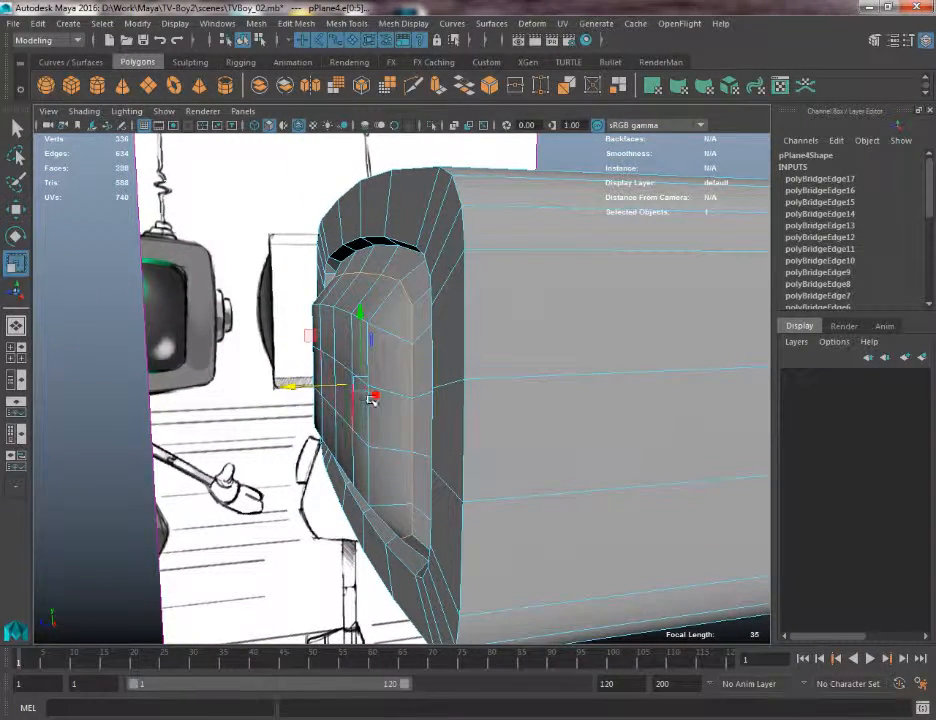
left_click_drag(374, 393, 460, 389, "alt")
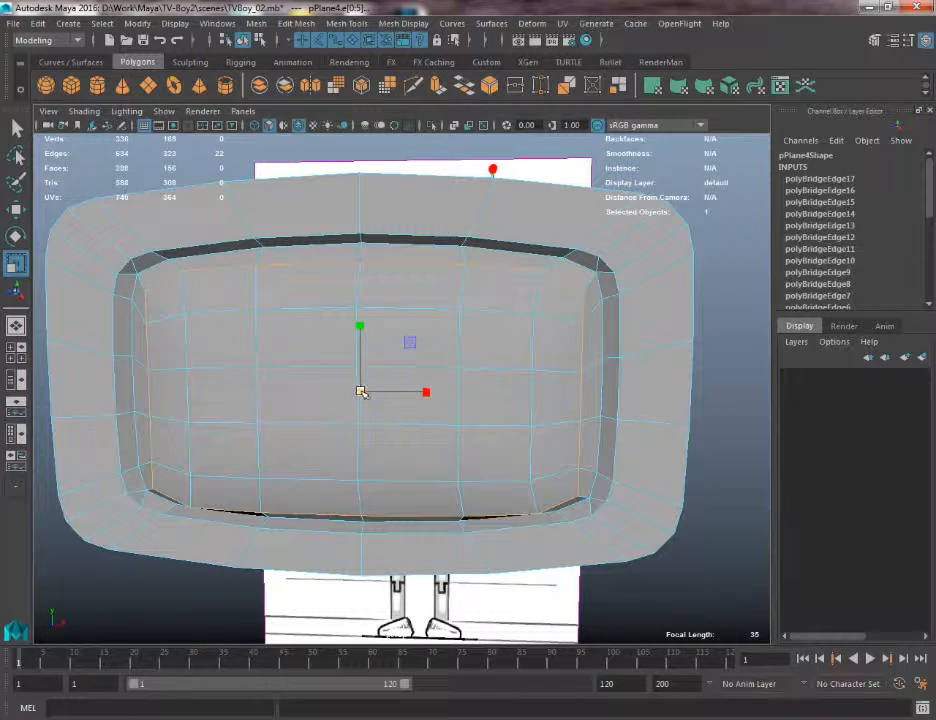
left_click_drag(361, 392, 300, 342)
Examine the recessed screen border and the screen's curvature from several angles
key("w")
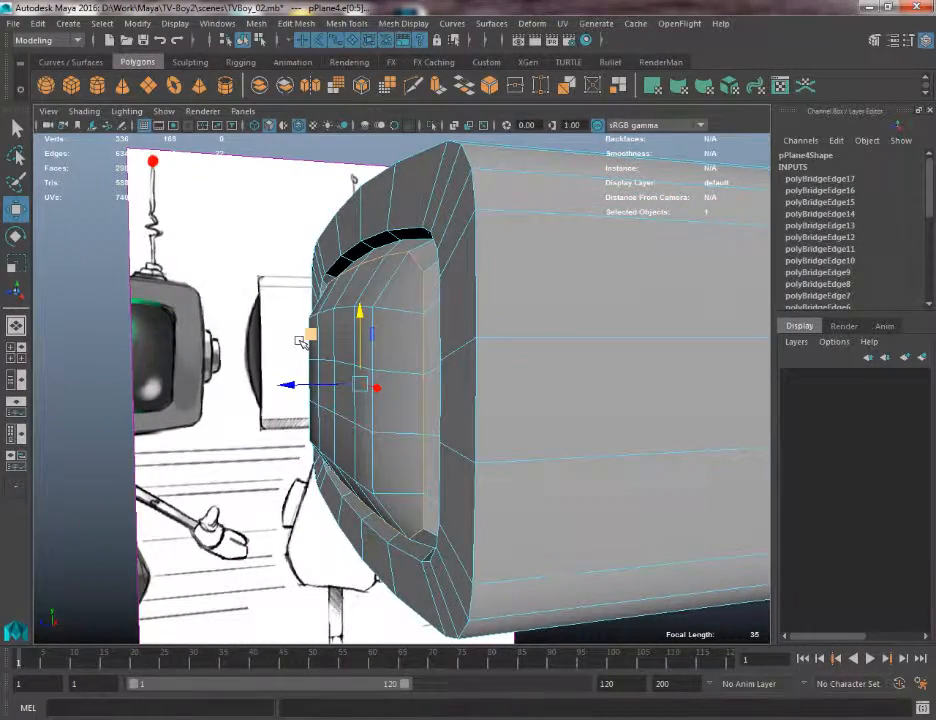
right_click_drag(380, 246, 318, 262, "alt")
left_click_drag(318, 262, 439, 276, "alt")
middle_click_drag(439, 276, 407, 309, "alt")
right_click_drag(256, 438, 322, 436, "alt")
middle_click_drag(322, 436, 443, 394, "alt")
left_click_drag(370, 314, 374, 340, "alt")
right_click_drag(374, 340, 453, 439, "alt")
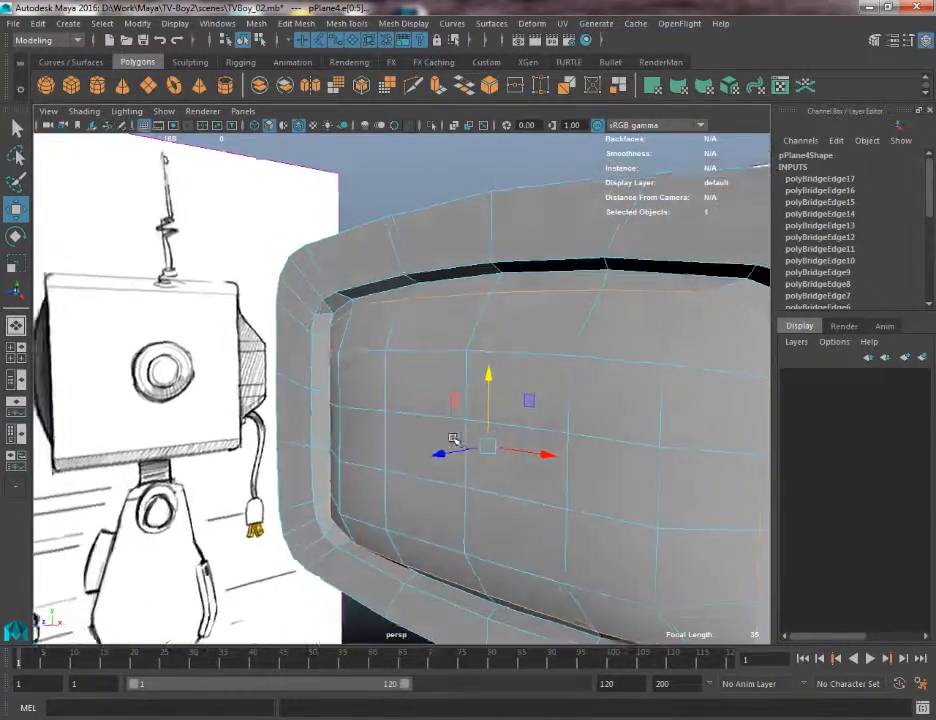
left_click_drag(453, 439, 420, 436, "alt")
left_click(575, 355)
double_click(638, 413)
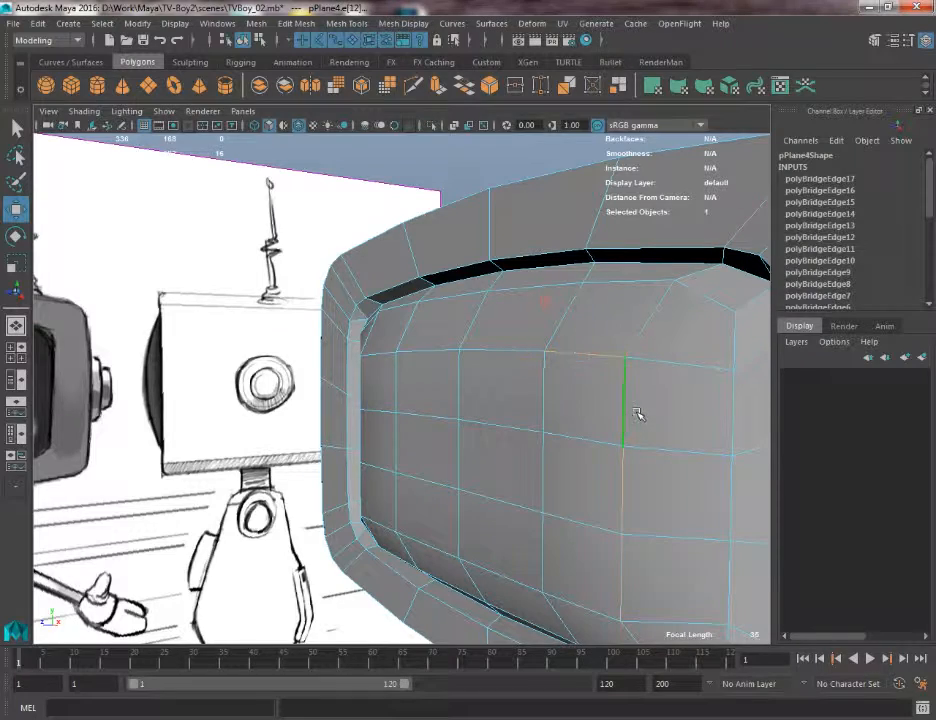
double_click(595, 360)
left_click(594, 359)
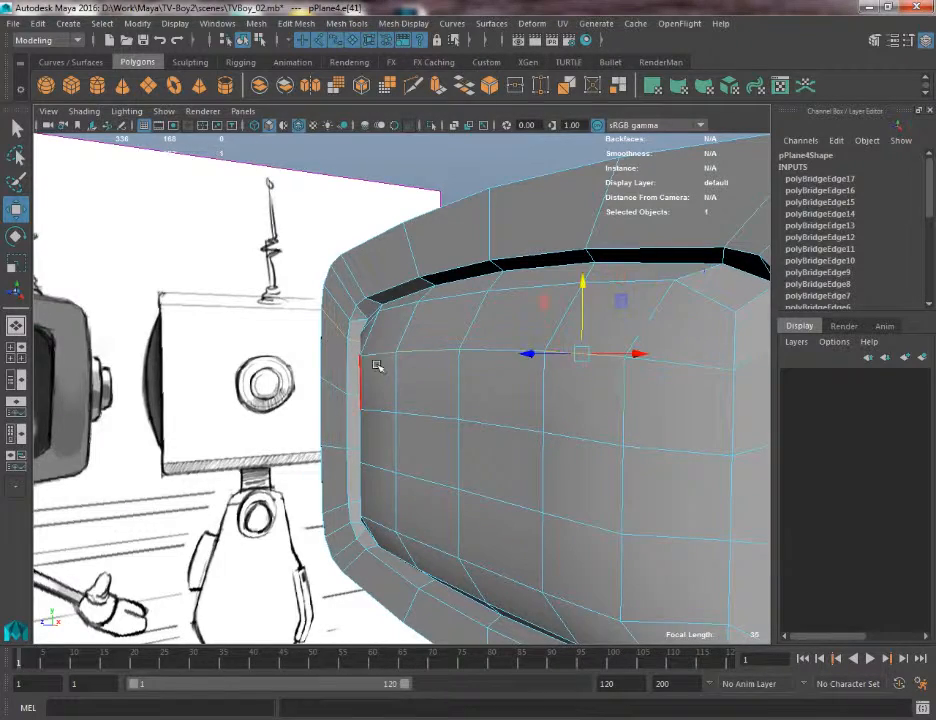
Select the next rectangular ring of edges inside the screen's border on all four sides
left_click_drag(302, 371, 359, 363, "alt")
double_click(358, 362)
left_click(339, 357)
double_click(630, 356, "shift")
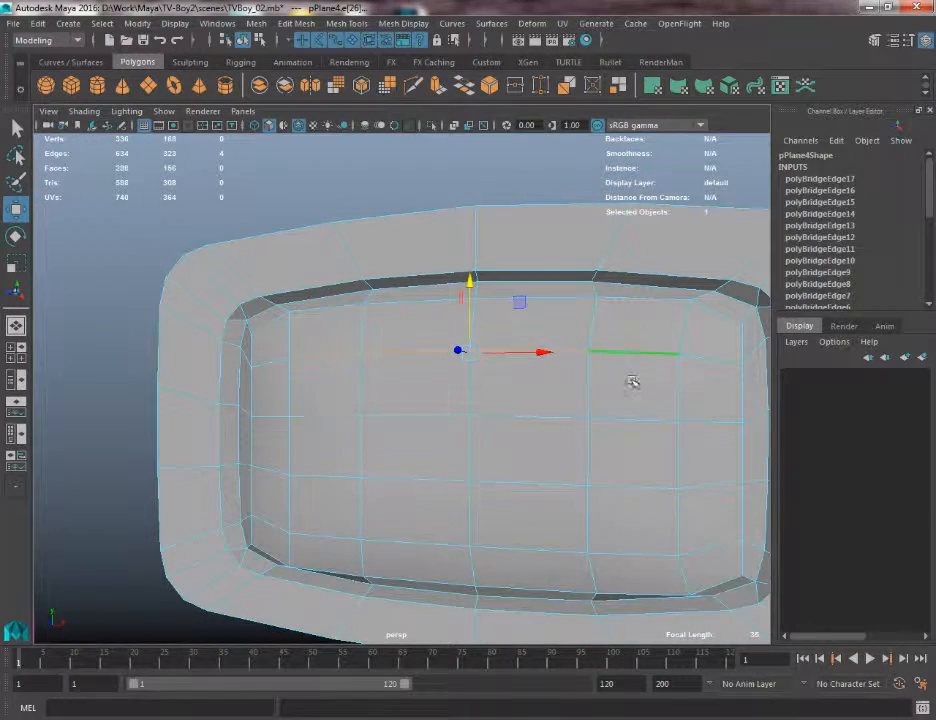
left_click_drag(633, 382, 588, 328, "alt")
left_click(630, 483, "shift")
left_click(330, 484, "shift")
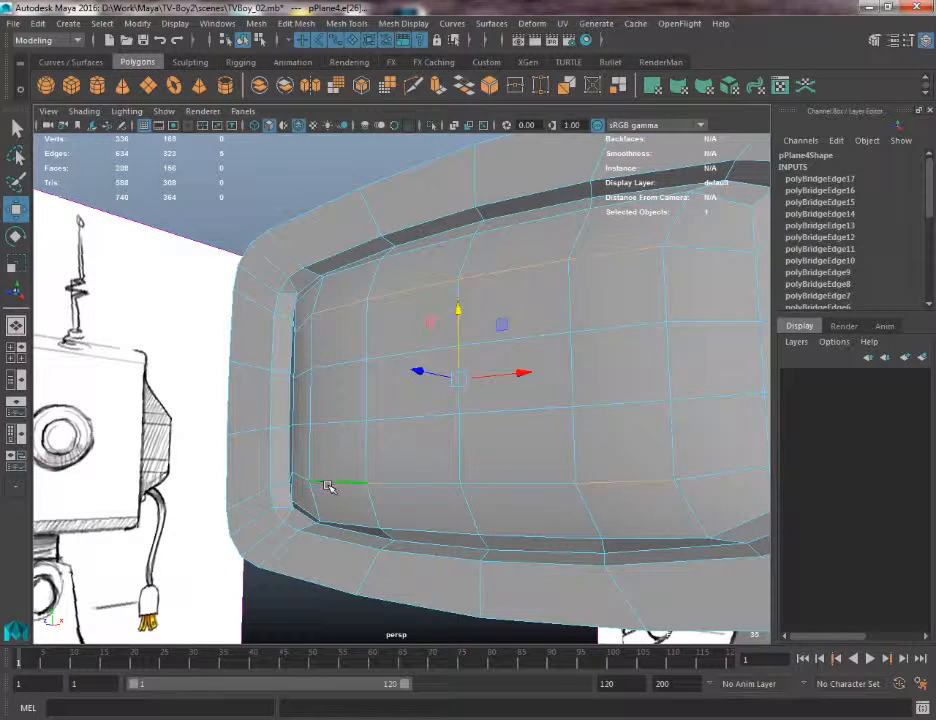
left_click(322, 461, "shift")
left_click(323, 384, "shift")
left_click(322, 338, "shift")
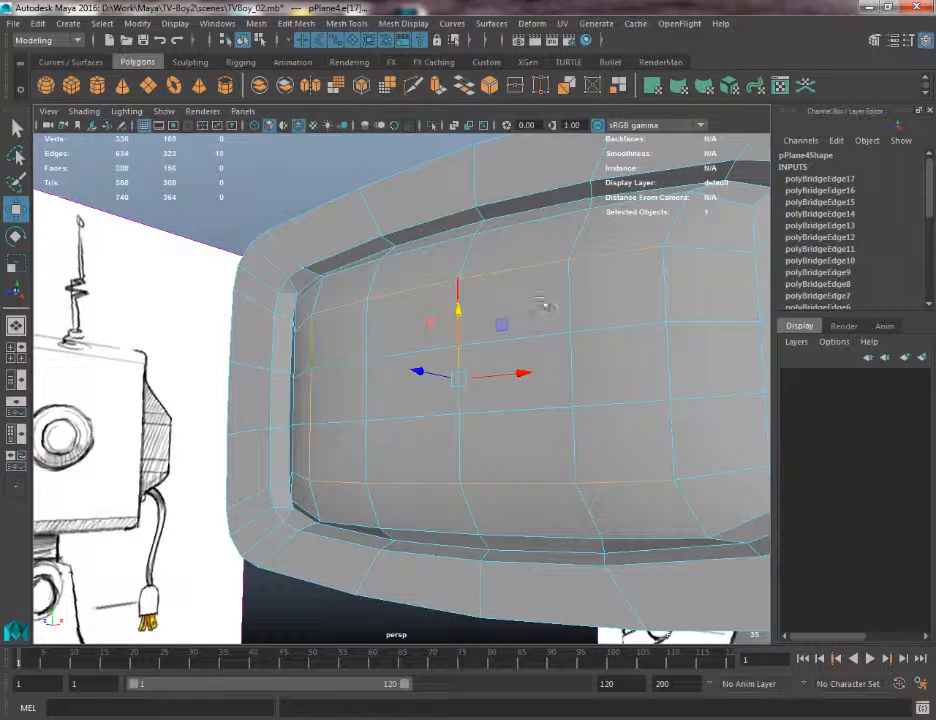
left_click(649, 325, "shift")
left_click(673, 466, "shift")
Scale the inner edge ring outward and adjust its depth to round the screen's bulge
left_click_drag(668, 463, 446, 394, "alt")
key("r")
key("w")
left_click_drag(361, 388, 541, 380)
Try to spread the two vertical edges flanking the screen's centre apart by scaling them horizontally
left_click(353, 391)
left_click(587, 391, "shift")
key("r")
right_click_drag(528, 368, 440, 296)
key("ctrl+z")
key("ctrl+z")
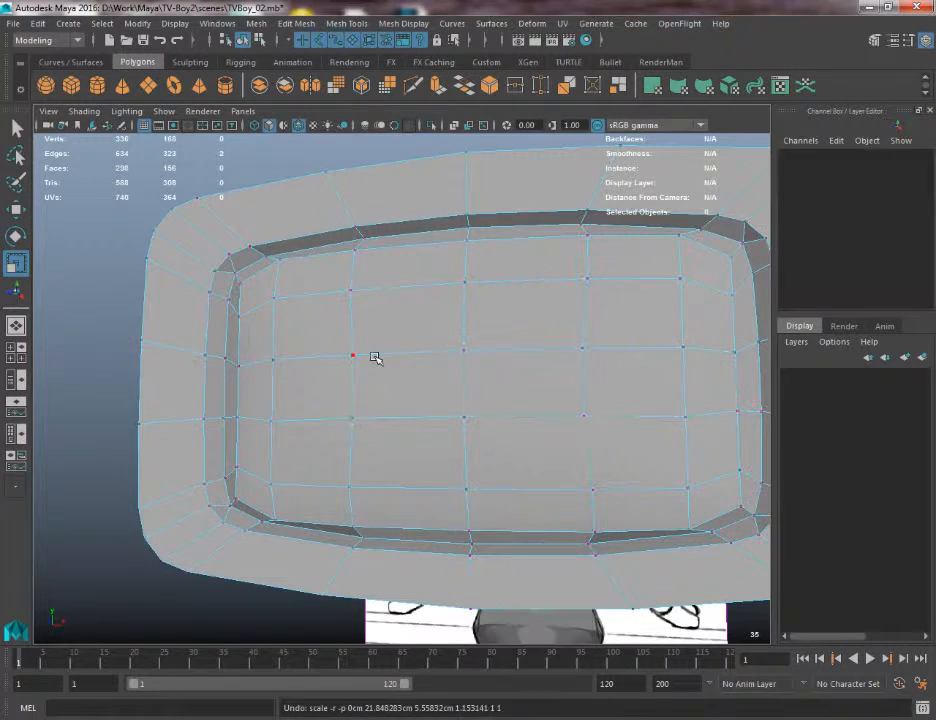
Select the four vertices flanking the screen's centre in vertex mode and scale them horizontally outward
left_click(362, 355)
left_click(363, 410, "shift")
left_click(562, 356, "shift")
left_click(576, 410, "shift")
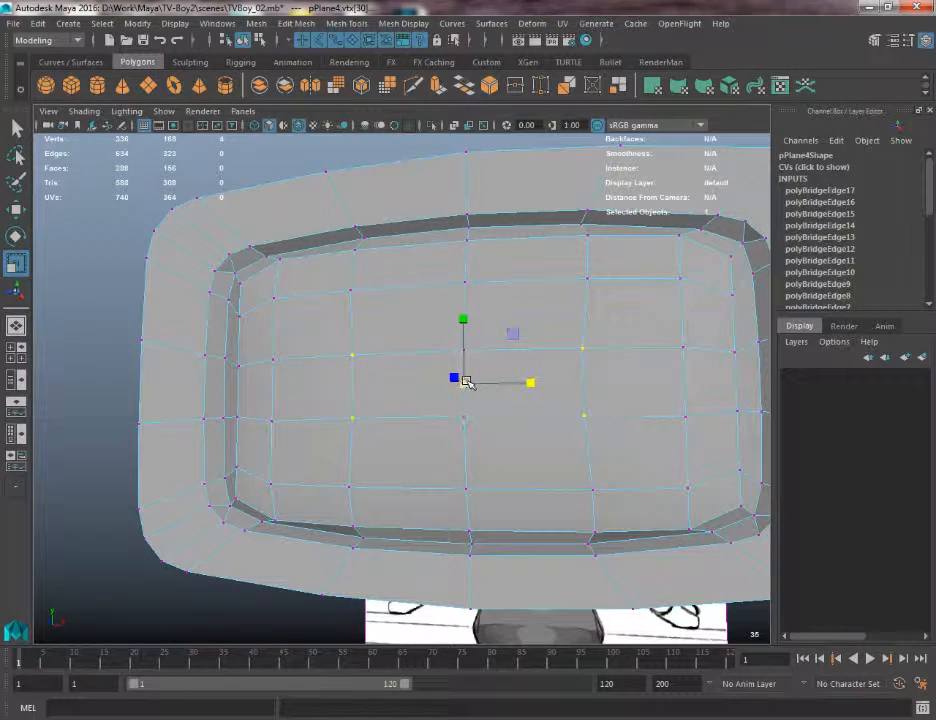
mouse_move(466, 382)
left_mouse_down()
mouse_move(480, 384)
mouse_move(475, 392)
left_mouse_up()
Scale the screen's two central vertices apart vertically, and spread the four flanking vertices the same way
left_click(464, 351)
left_click(466, 416, "shift")
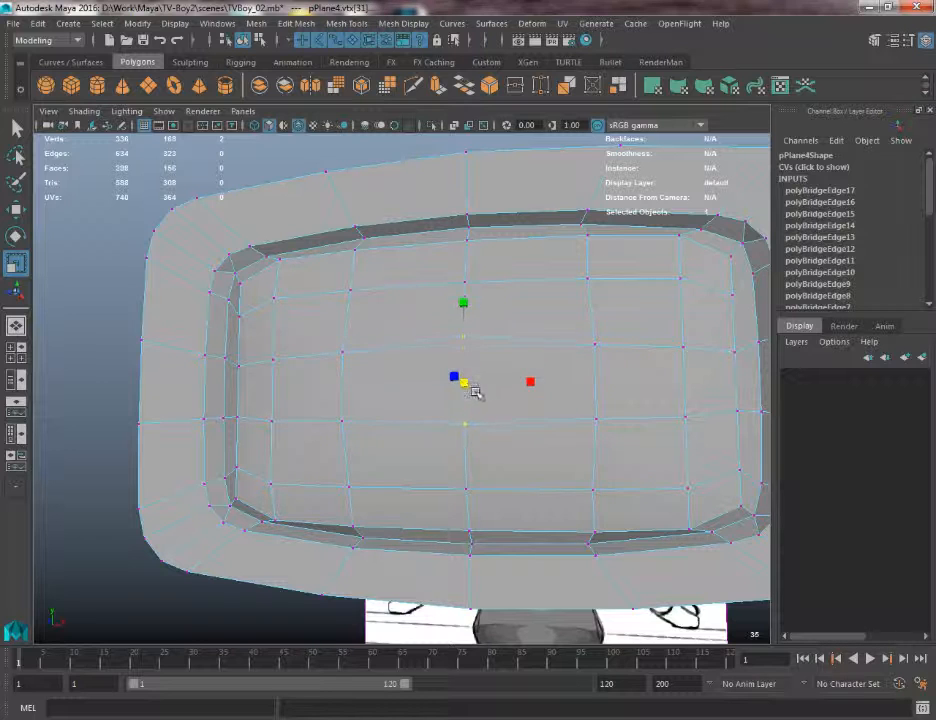
left_click(342, 352)
left_click(342, 421, "shift")
left_click(596, 418, "shift")
left_click(596, 350, "shift")
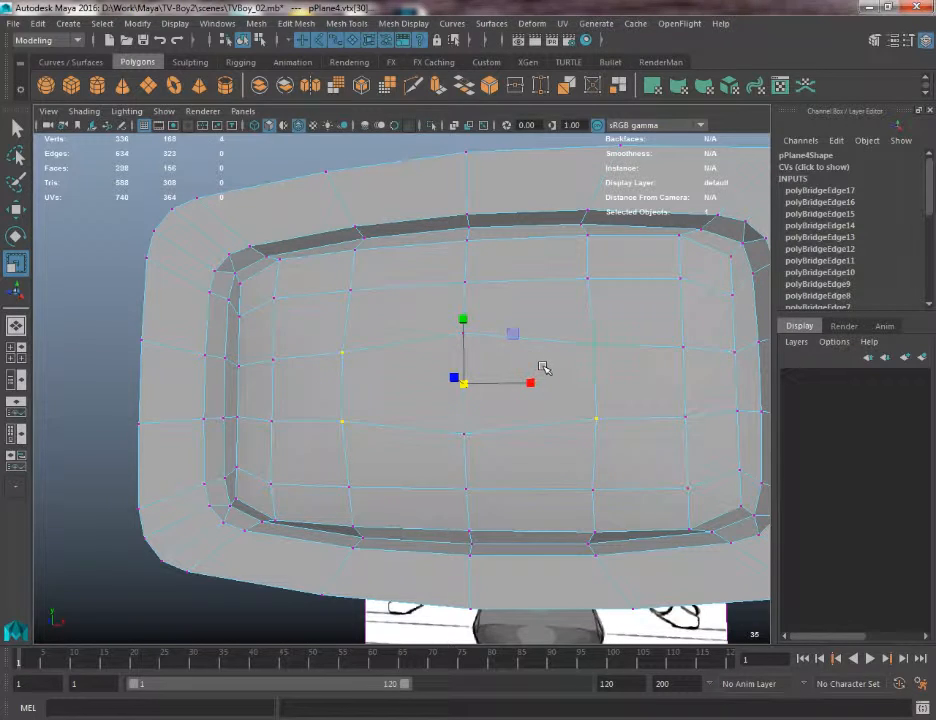
Select the left and right faces of the screen's middle row and stretch them vertically
right_click_drag(540, 330, 530, 374)
left_click(648, 382)
left_click(289, 400, "shift")
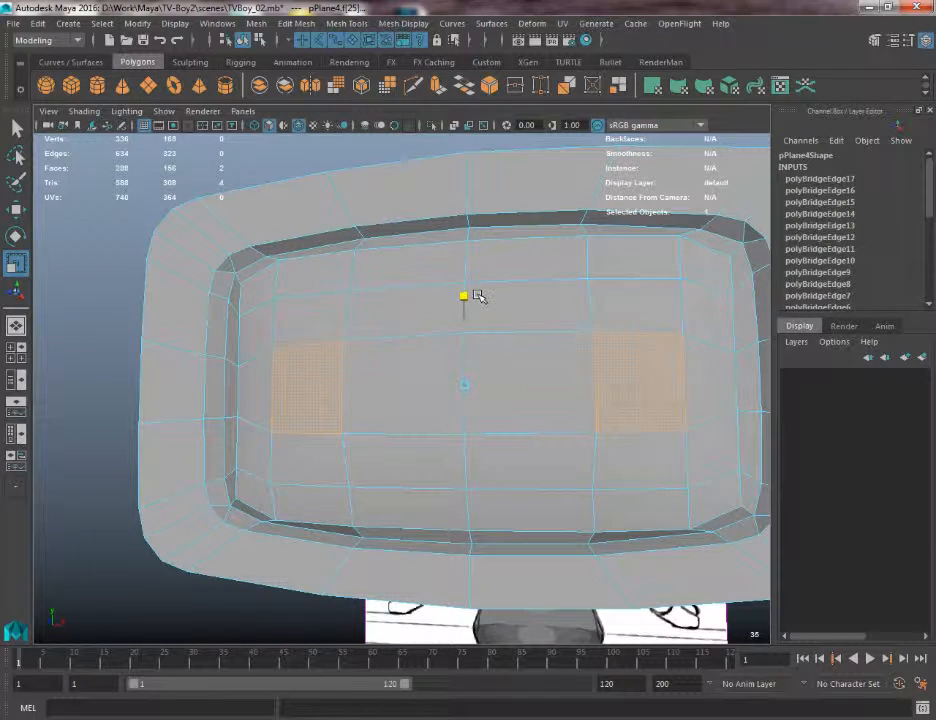
Select the screen's central vertical edge and adjust its depth to smooth the bulge in profile
mouse_move(479, 298)
left_mouse_down("alt")
mouse_move(497, 309)
mouse_move(357, 323)
mouse_move(483, 305)
mouse_move(581, 309)
mouse_move(362, 362)
left_mouse_up("alt")
right_click_drag(399, 382, 398, 315)
left_click(427, 370)
key("w")
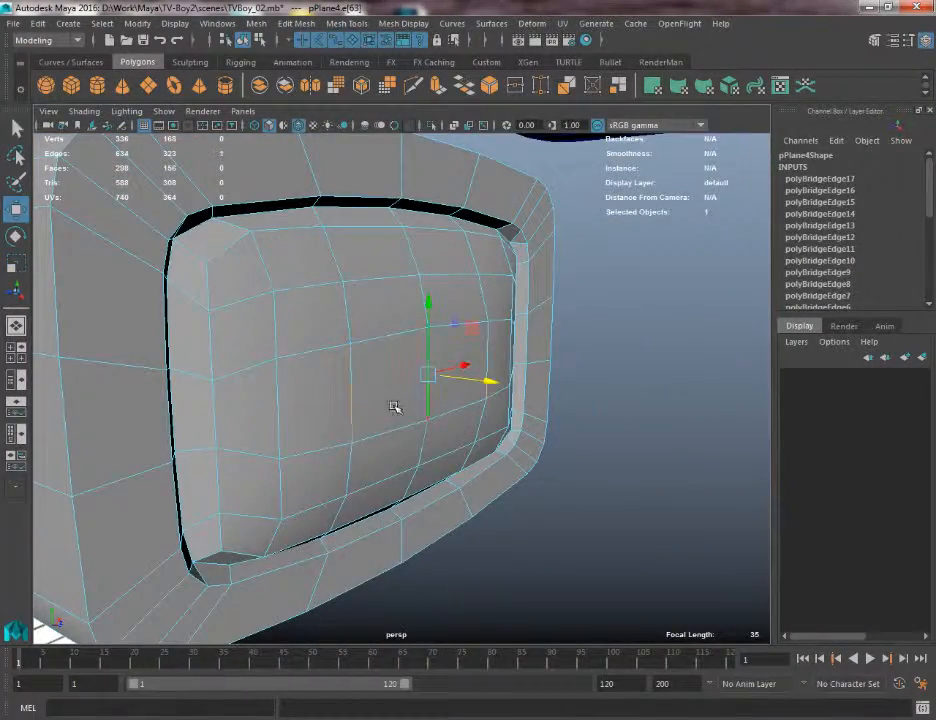
left_click_drag(395, 407, 474, 376, "alt")
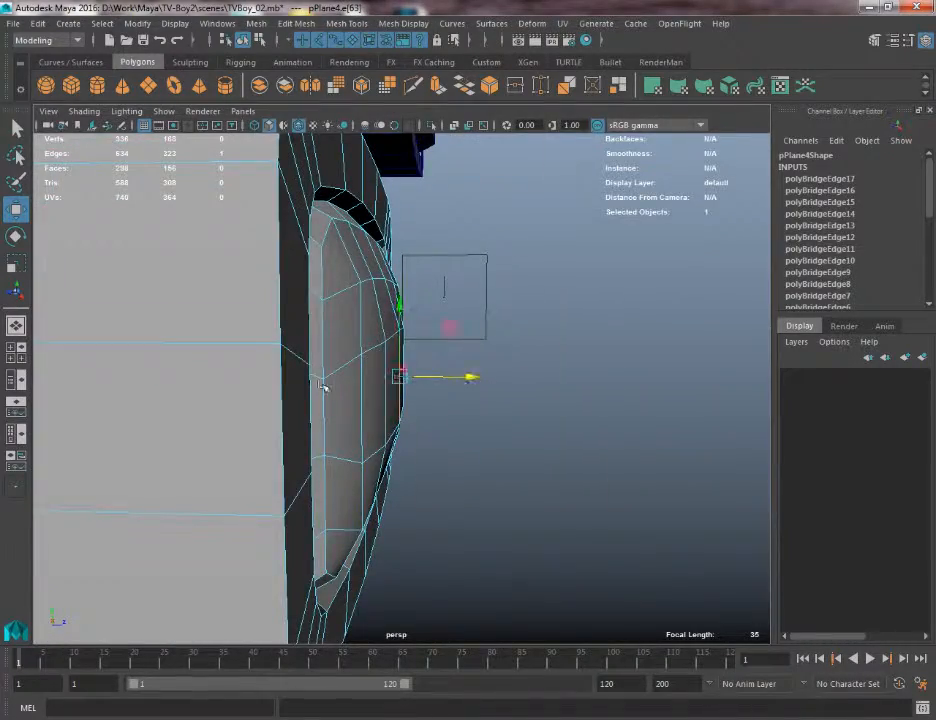
mouse_move(324, 386)
left_mouse_down("alt")
mouse_move(250, 380)
mouse_move(265, 378)
mouse_move(286, 324)
mouse_move(295, 370)
left_mouse_up("alt")
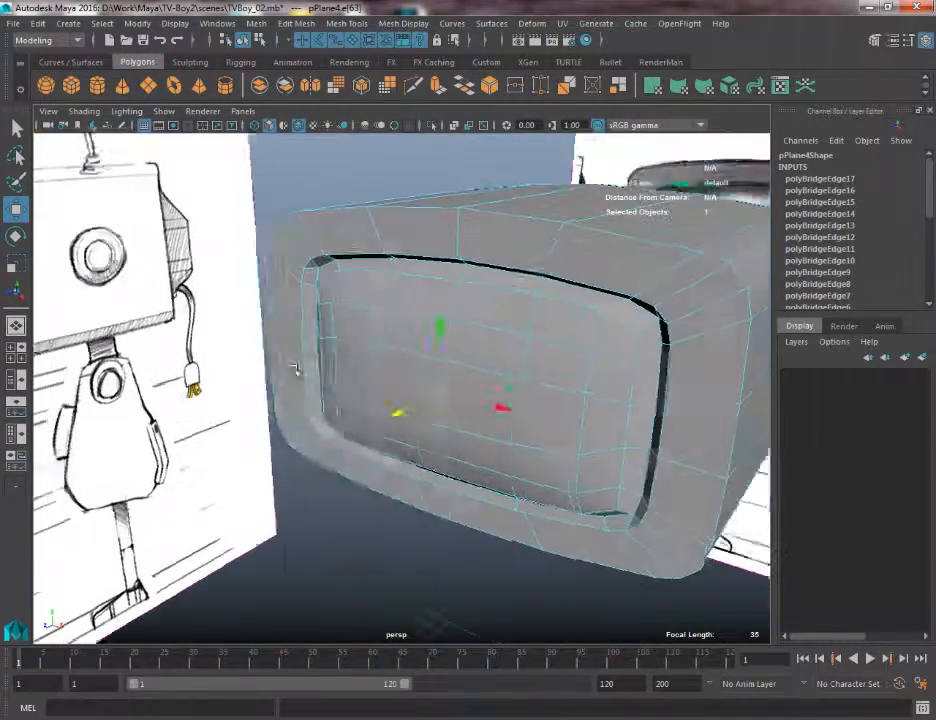
Return to object mode and deselect the head mesh
right_click_drag(368, 327, 478, 274)
left_click(470, 170)
scroll(414, 330, "down", 4)
left_click_drag(414, 330, 568, 372, "alt")
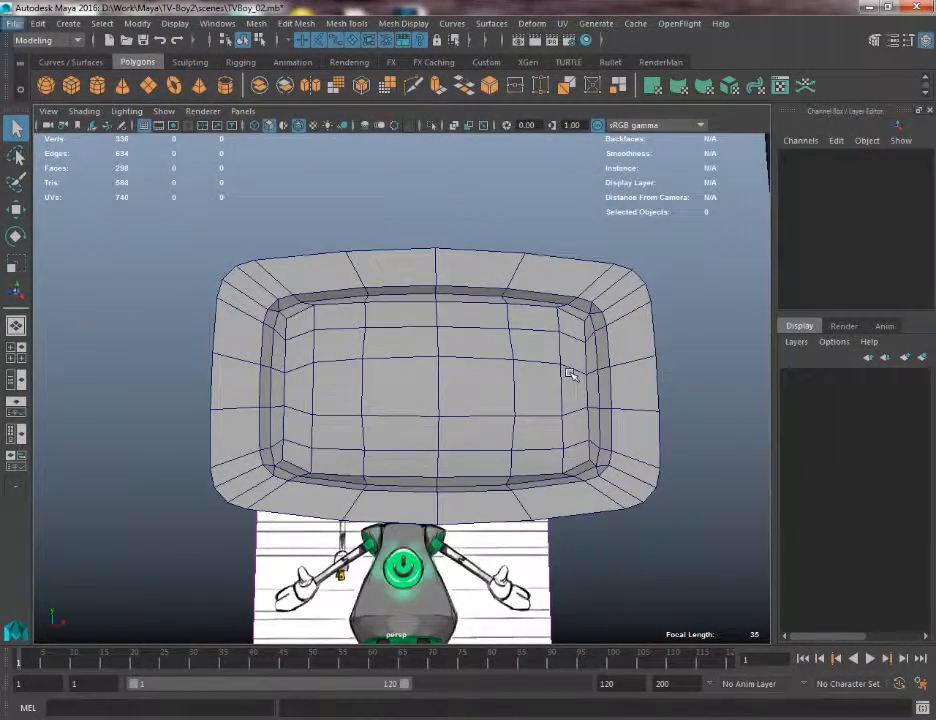
In the front view, move the two left vertices of the screen's middle row slightly outward
left_click(535, 391)
key("space")
left_click_drag(493, 372, 497, 420)
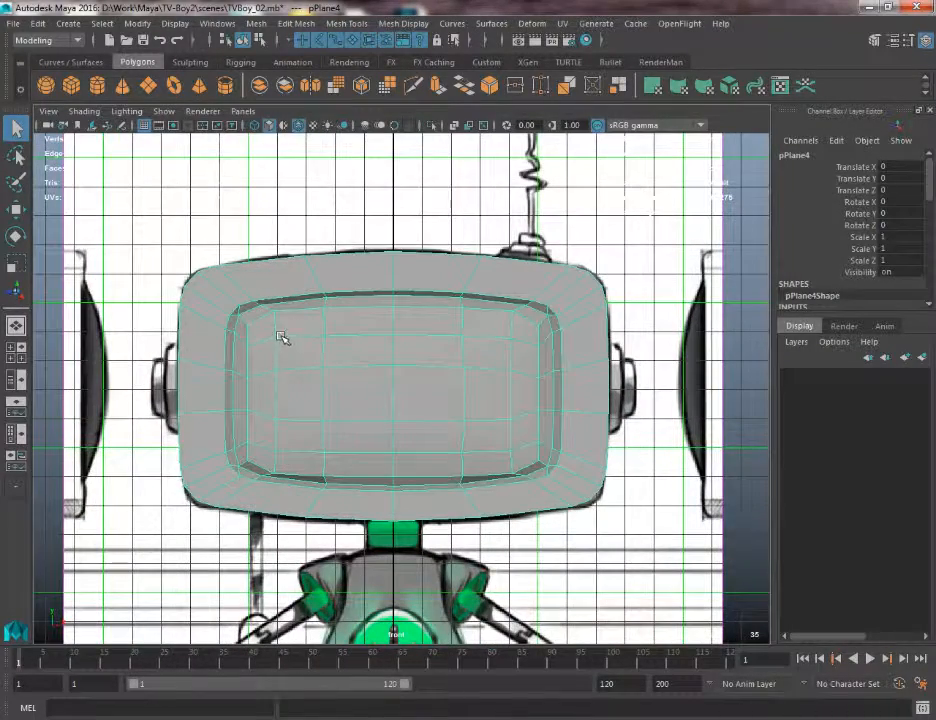
right_click_drag(272, 328, 210, 328)
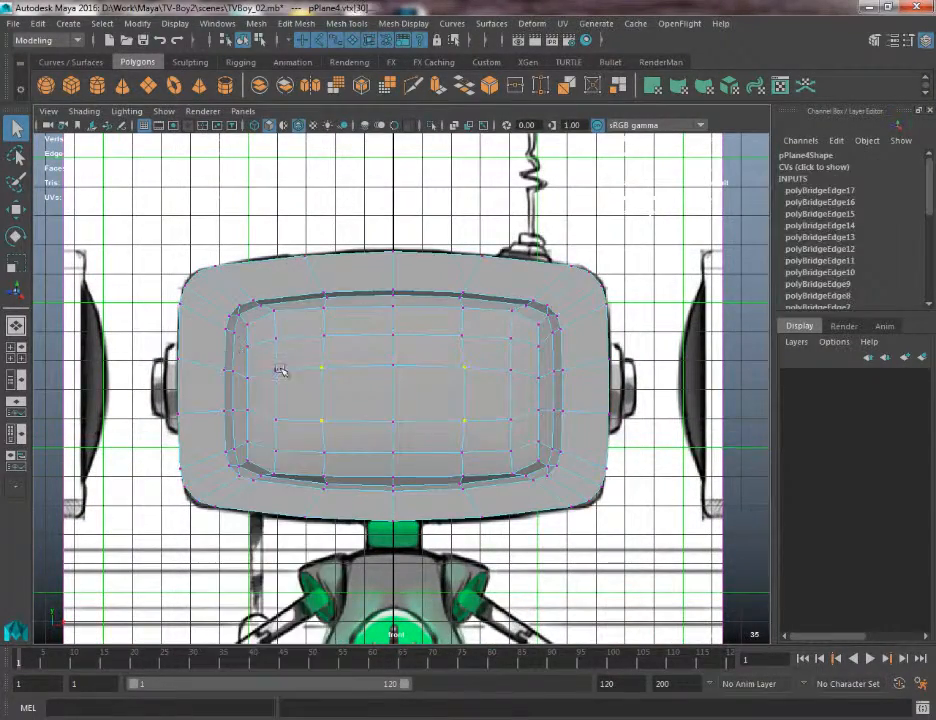
left_click(279, 414, "shift")
key("w")
left_click_drag(322, 394, 320, 393)
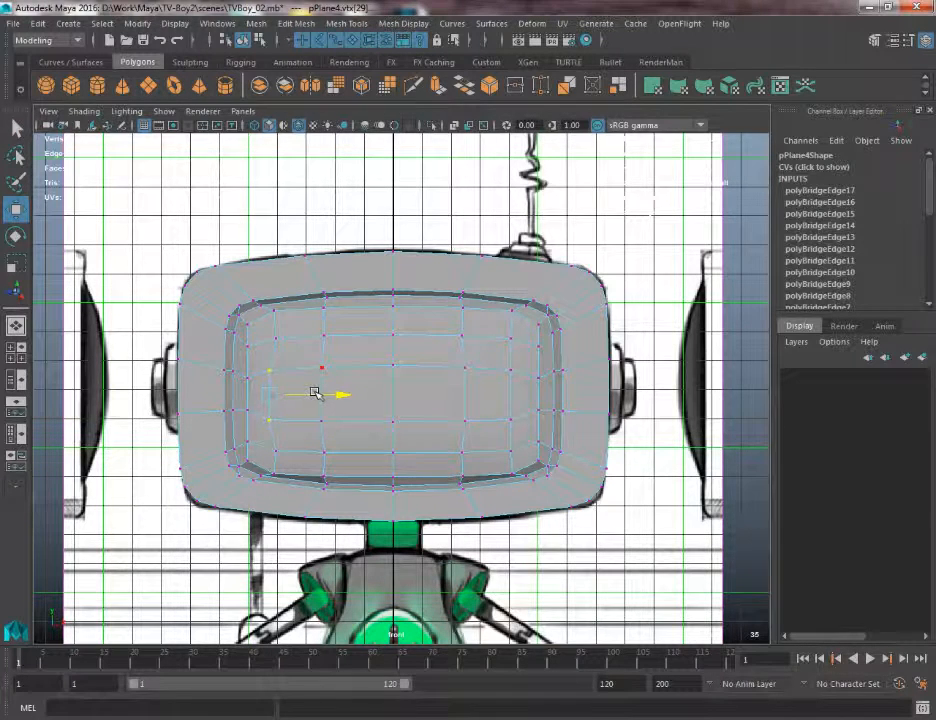
Try to raise the centre, left and right vertices of the screen's upper row to arch it
left_click(393, 327)
left_click(396, 307)
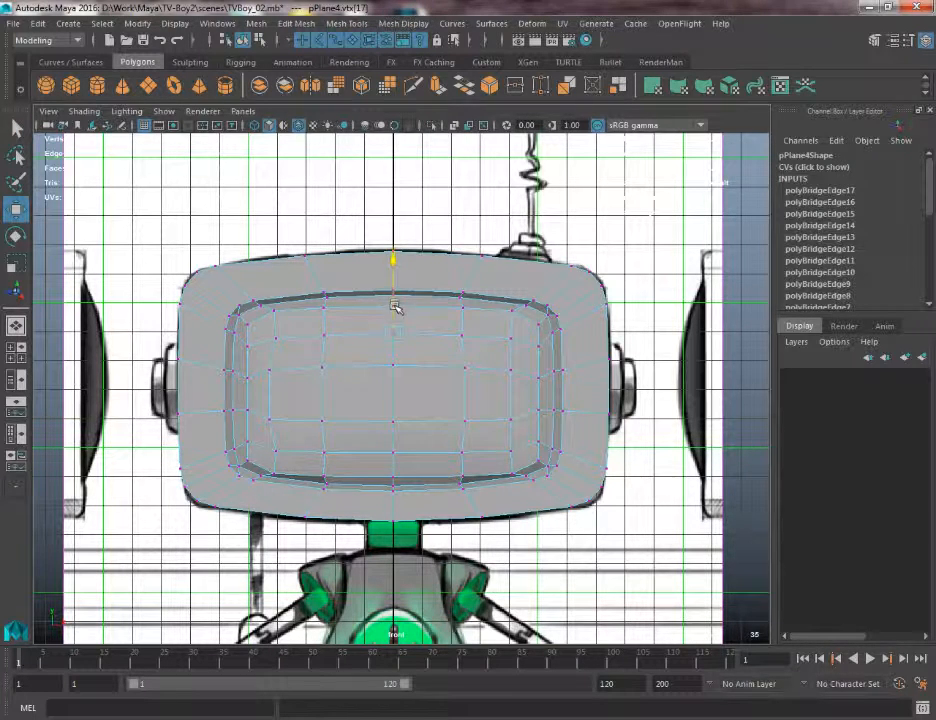
left_click(337, 332)
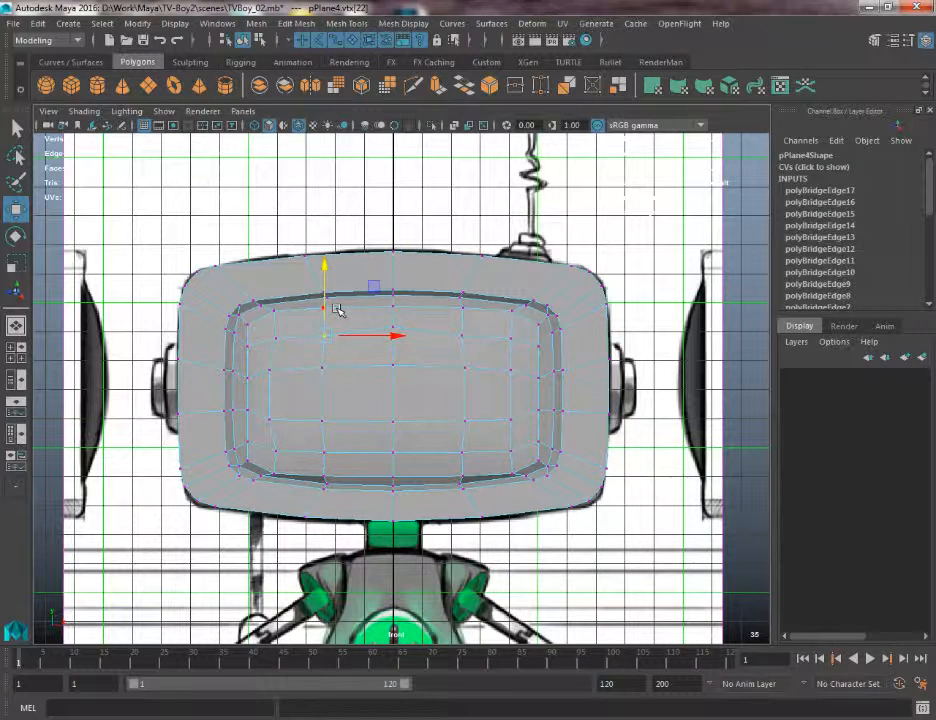
left_click(458, 331)
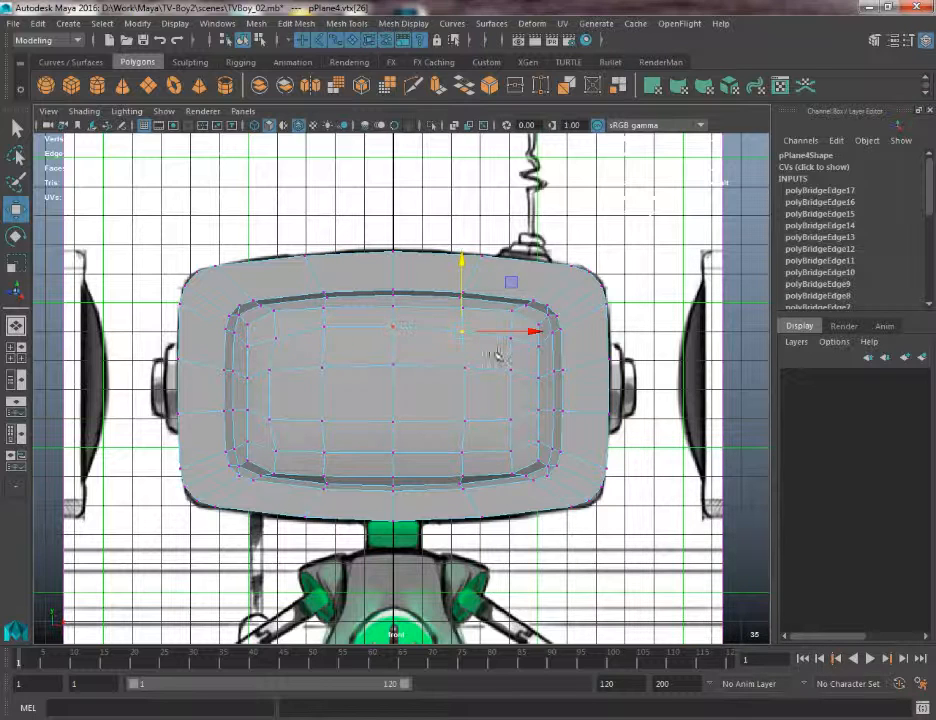
Undo the vertical moves of the screen's upper-row vertices
key("ctrl+z")
key("ctrl+z")
key("ctrl+z")
key("ctrl+z")
key("ctrl+z")
key("ctrl+z")
key("ctrl+z")
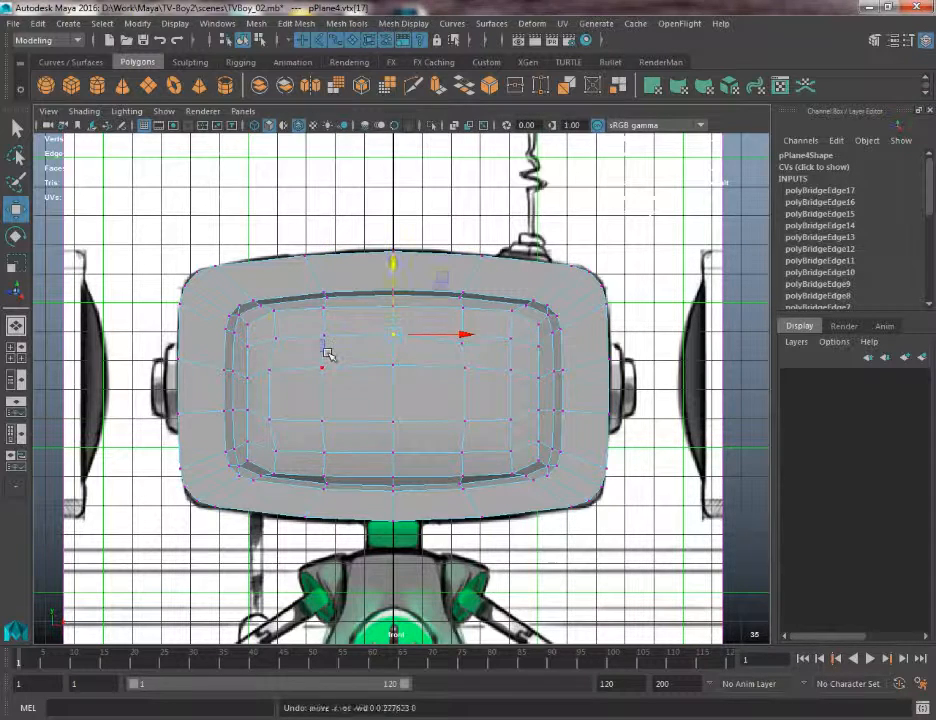
Undo the left vertices' outward move and scale the four outer vertices of the screen's two middle rows slightly apart horizontally
key("ctrl+z")
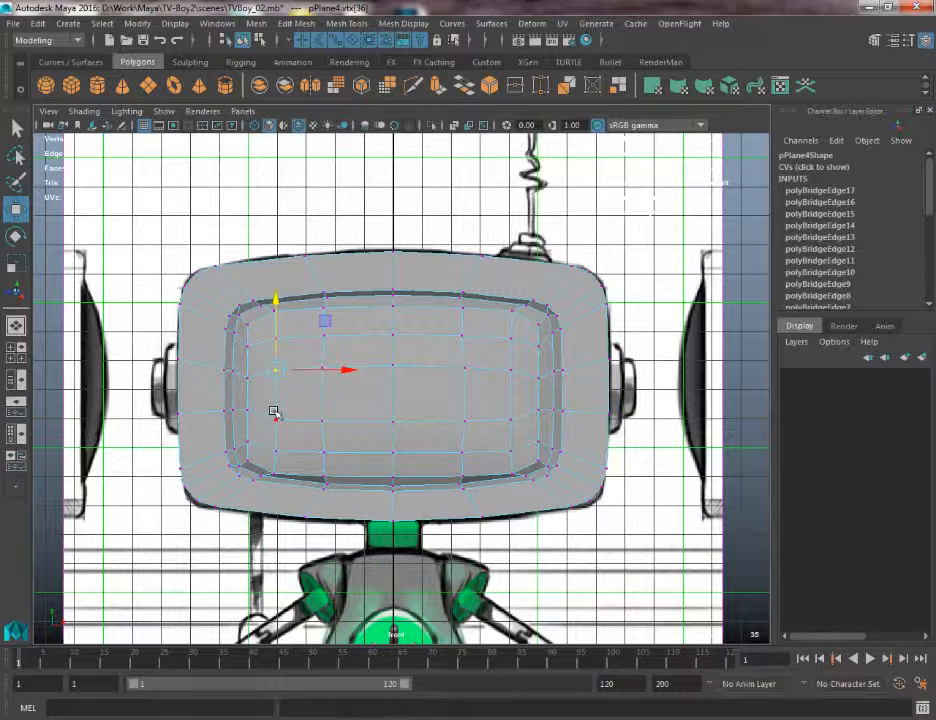
left_click(276, 413, "shift")
left_click(510, 370, "shift")
left_click(509, 417, "shift")
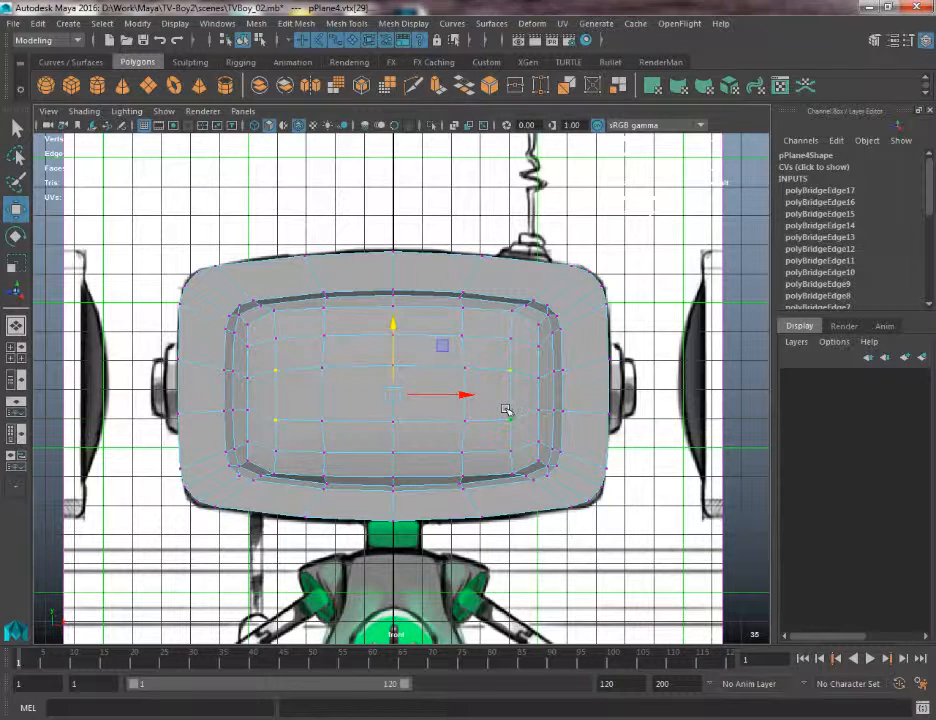
key("r")
left_click_drag(461, 397, 463, 398)
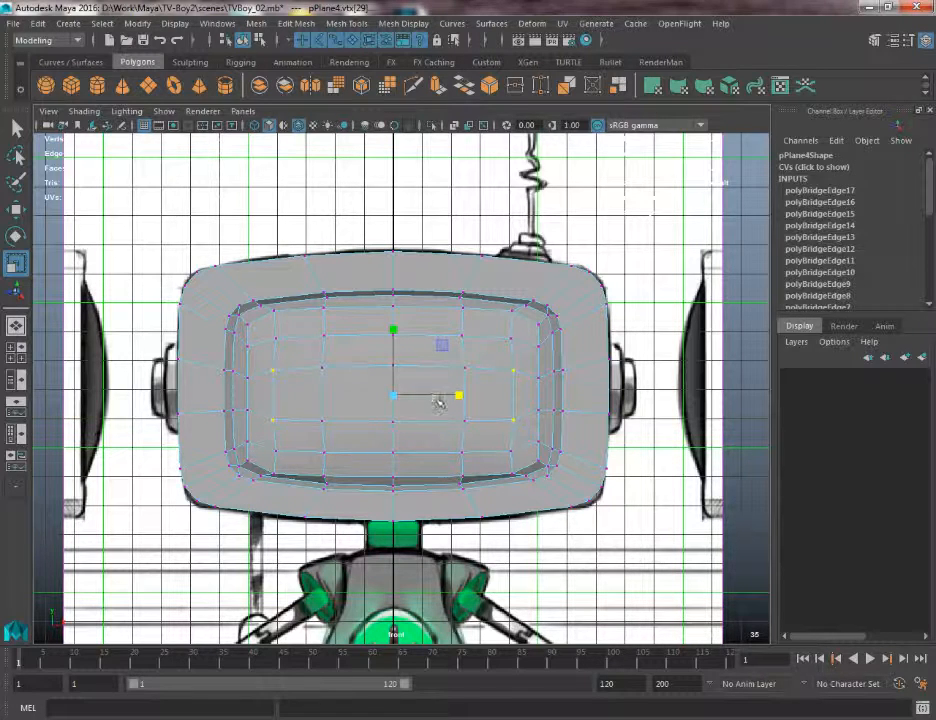
left_click_drag(460, 397, 460, 396)
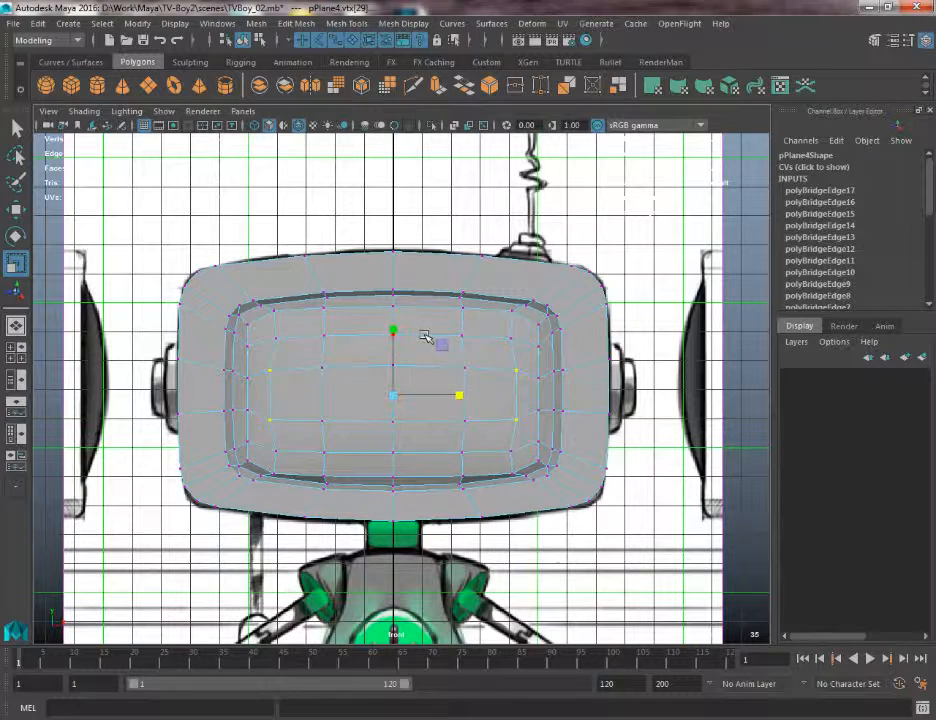
Scale the four vertices flanking the centre in the screen's upper and lower rows slightly apart vertically
left_click(324, 336)
left_click(441, 344, "shift")
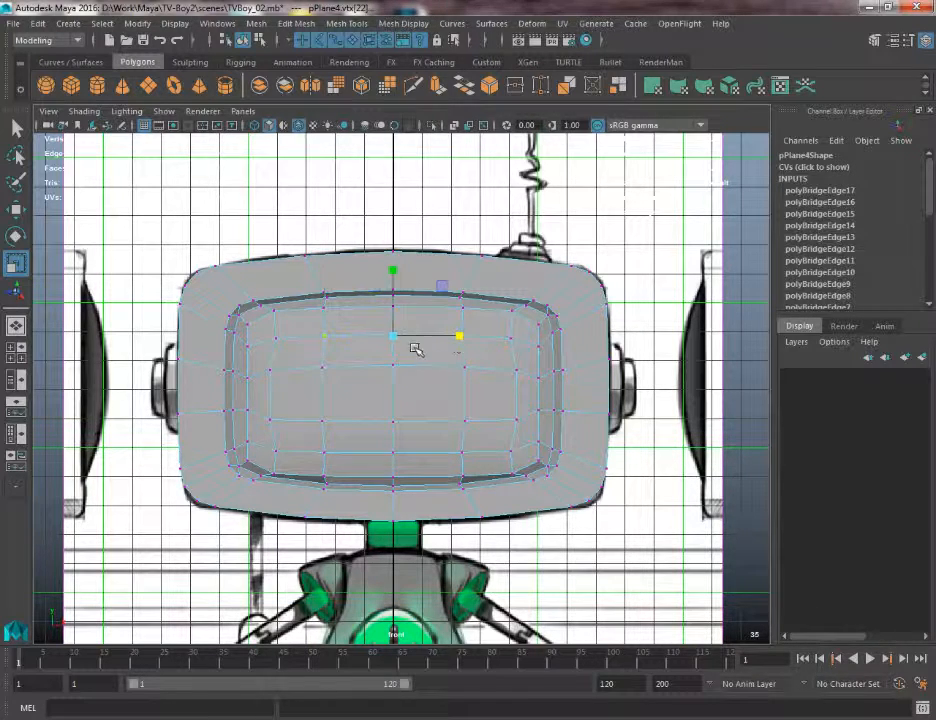
left_click(322, 439, "shift")
left_click(449, 441, "shift")
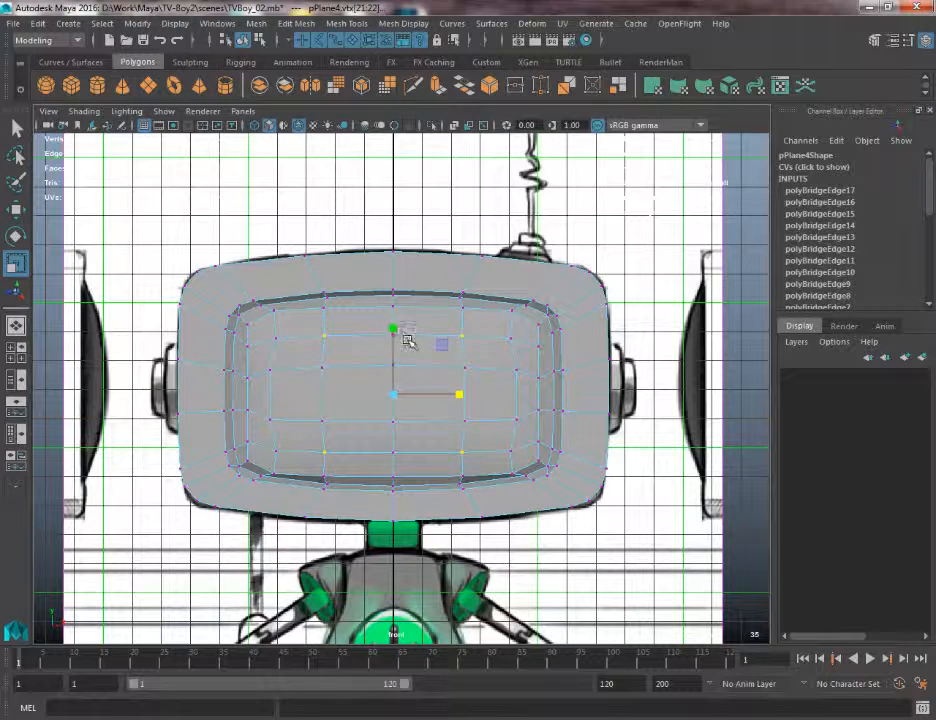
left_click_drag(395, 330, 394, 322)
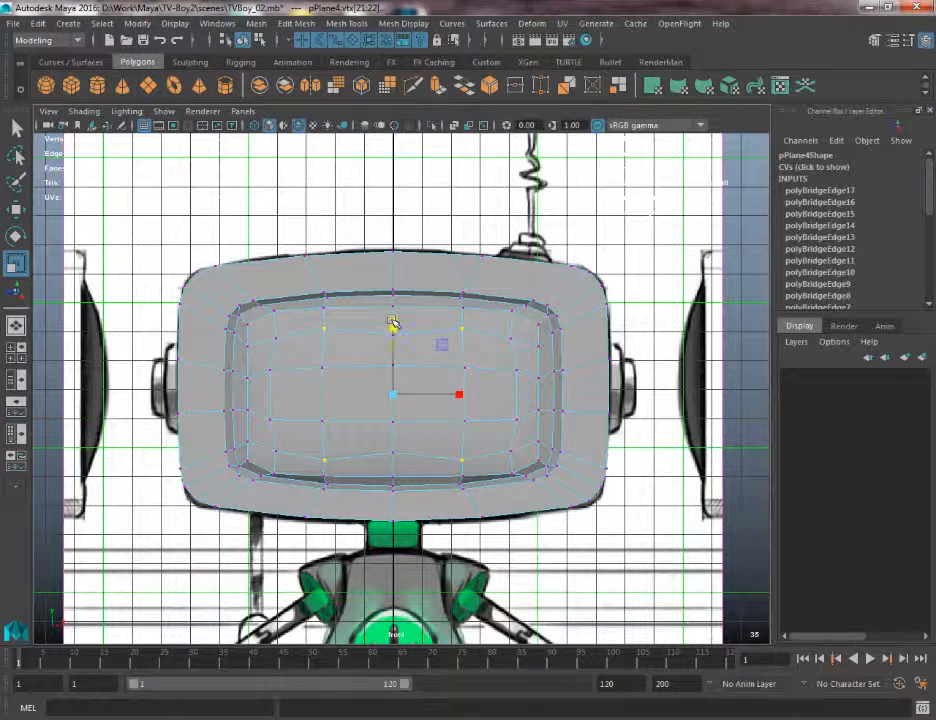
Scale the centre vertices of the screen's upper and lower rows apart vertically to arch both rows
key("q")
left_click(396, 338)
left_click(394, 334)
key("r")
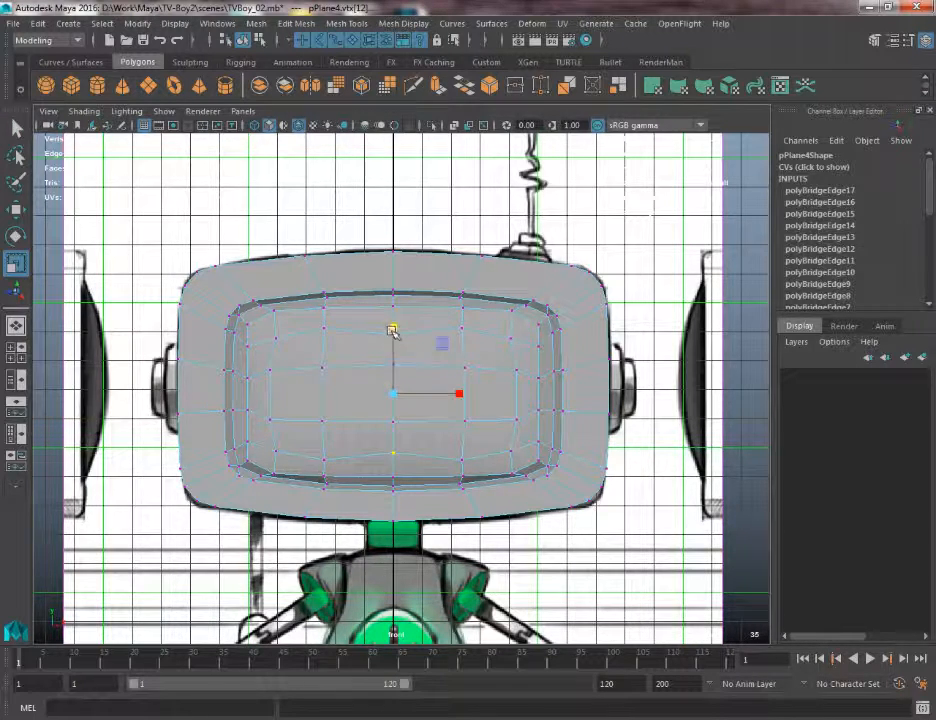
left_click_drag(392, 318, 392, 318)
Spread the screen's four innermost side vertices slightly outward and the two centre vertices between them apart vertically
left_click(323, 369)
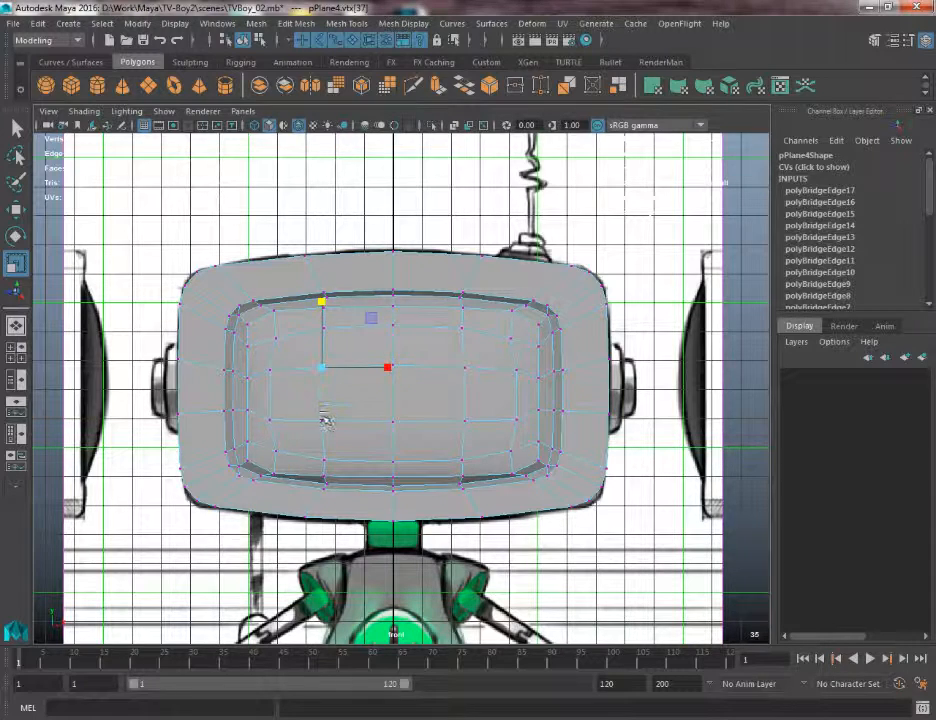
left_click(323, 421, "shift")
left_click(464, 421, "shift")
left_click(465, 370, "shift")
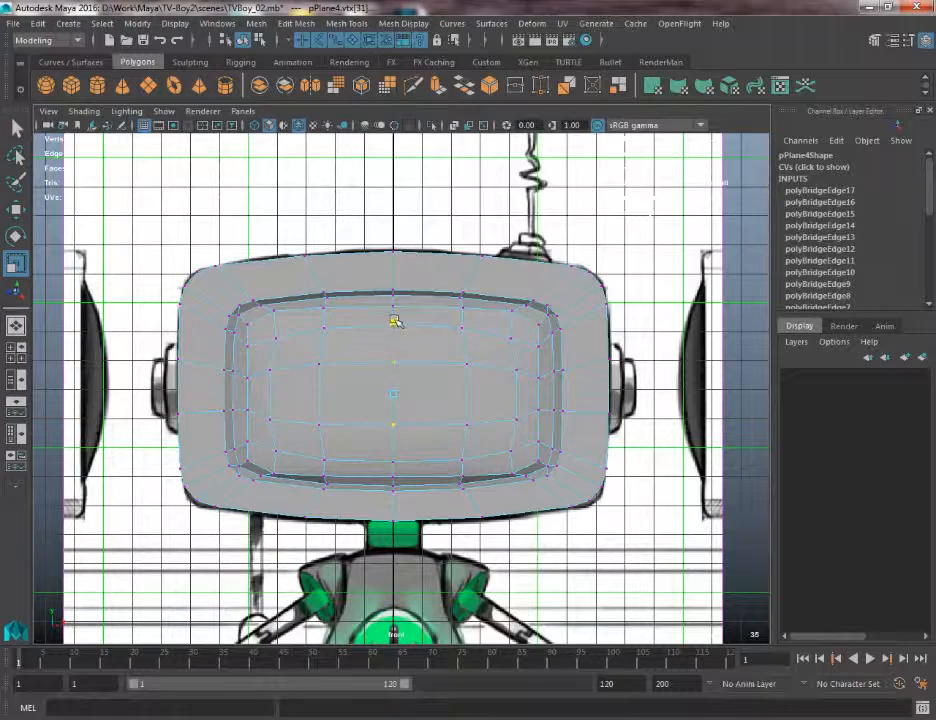
Return to object mode and try the head's smooth preview in the perspective view, ending in unsmoothed display
key("q")
right_click_drag(412, 327, 446, 307)
key("space")
left_click_drag(424, 368, 384, 364)
key("3")
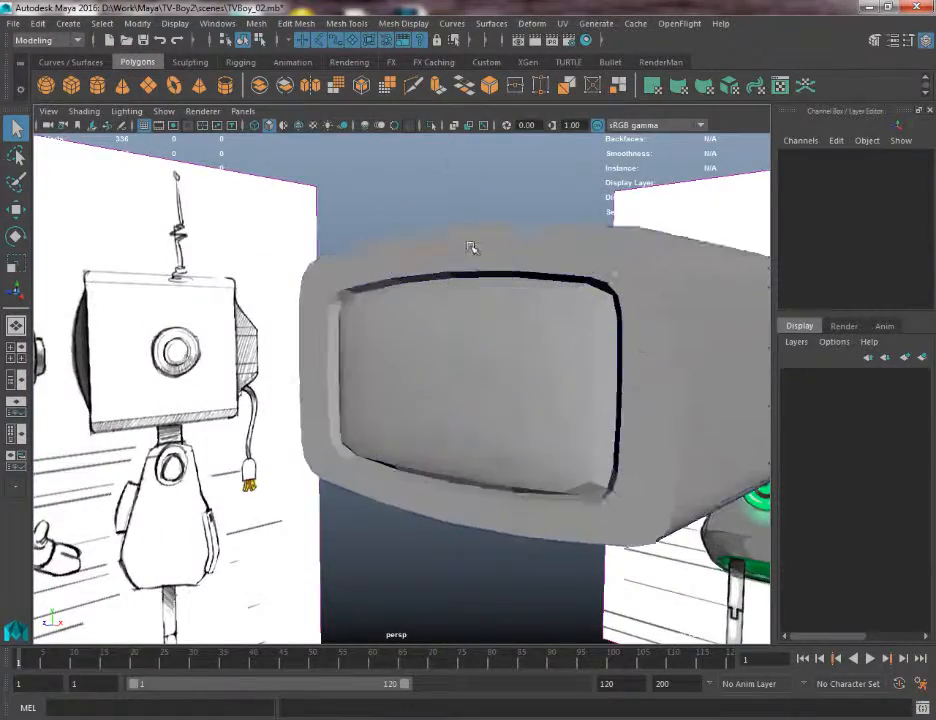
left_click_drag(470, 247, 480, 362, "alt")
key("1")
Examine the screen's bulge and recessed frame from several angles and select the head mesh
right_click_drag(480, 362, 675, 485, "alt")
middle_click_drag(675, 485, 408, 437, "alt")
left_click_drag(408, 437, 515, 438, "alt")
right_click_drag(515, 438, 389, 346, "alt")
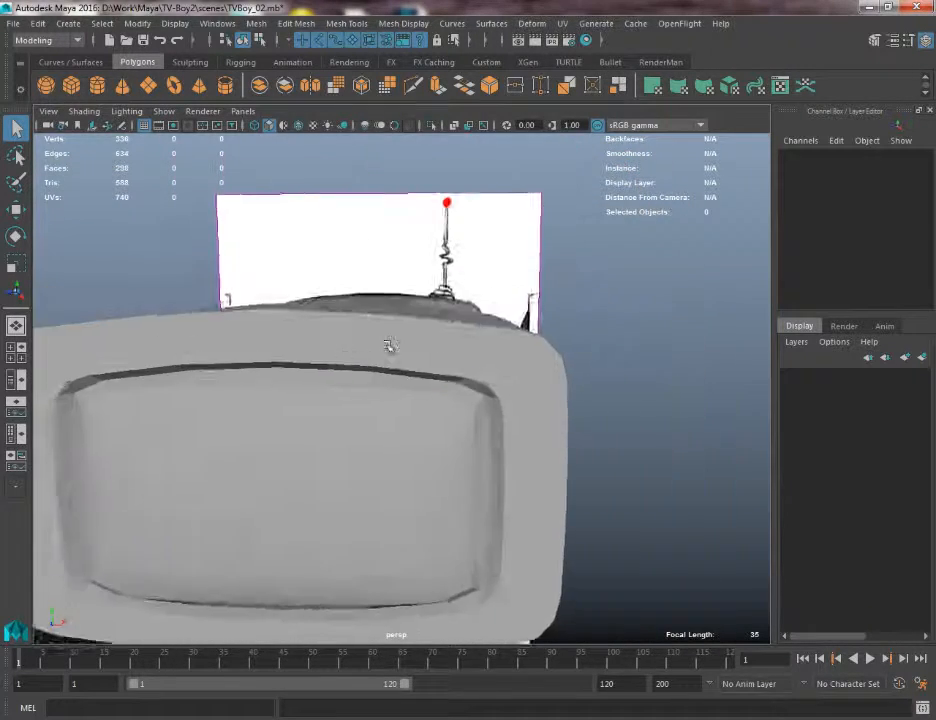
left_click_drag(389, 346, 358, 406, "alt")
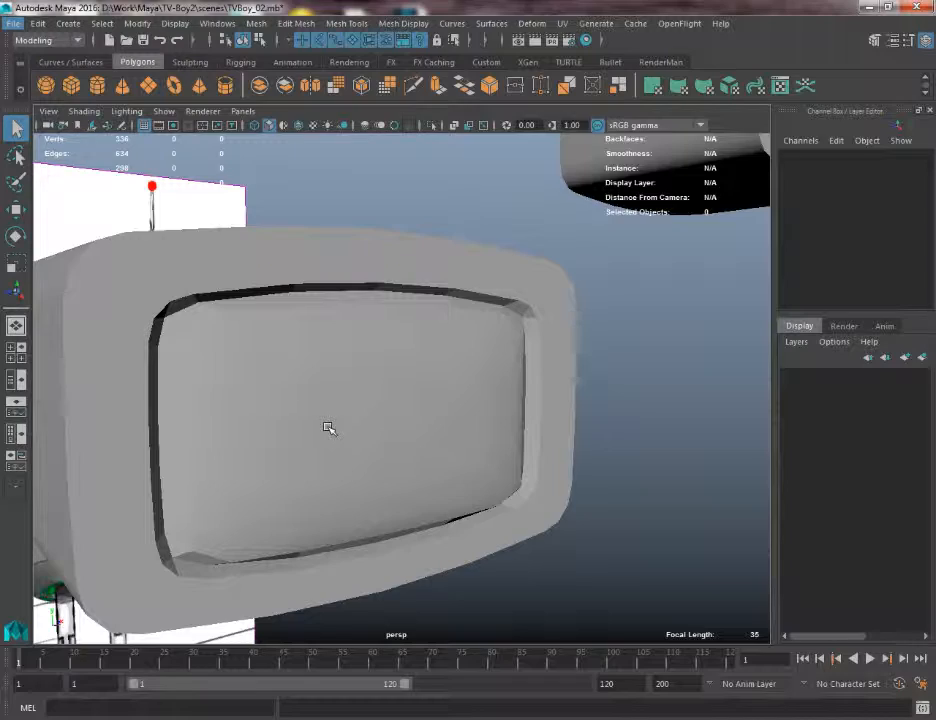
right_click_drag(330, 430, 284, 326, "alt")
left_click_drag(284, 326, 305, 400, "alt")
right_click_drag(305, 400, 362, 342, "alt")
left_click_drag(362, 342, 355, 412, "alt")
right_click_drag(355, 412, 282, 409, "alt")
mouse_move(282, 409)
left_mouse_down("alt")
mouse_move(411, 432)
mouse_move(272, 445)
mouse_move(243, 438)
left_mouse_up("alt")
left_click(431, 414)
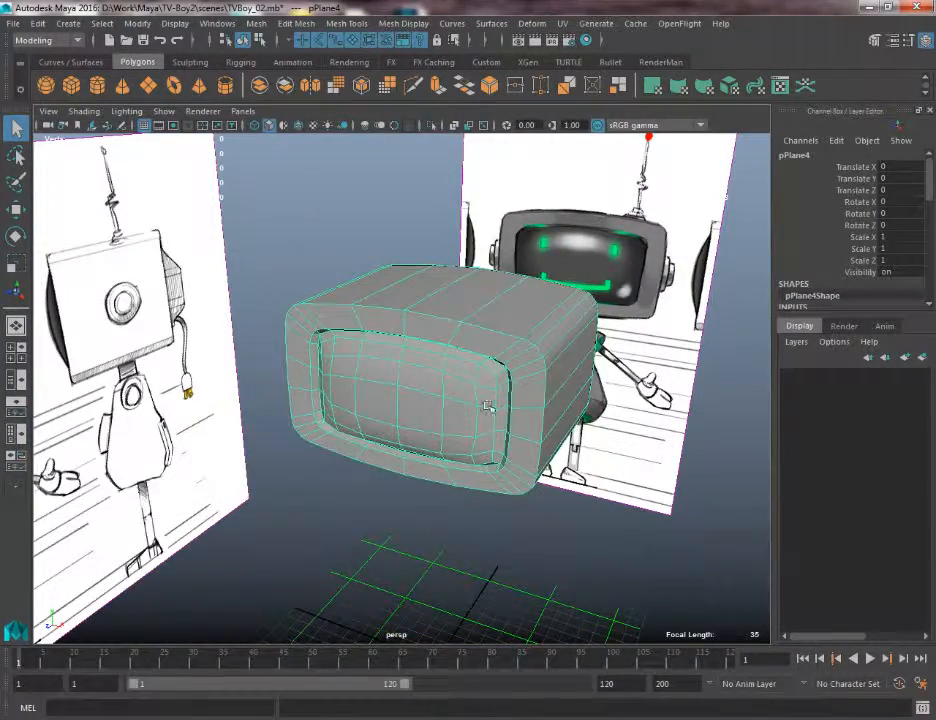